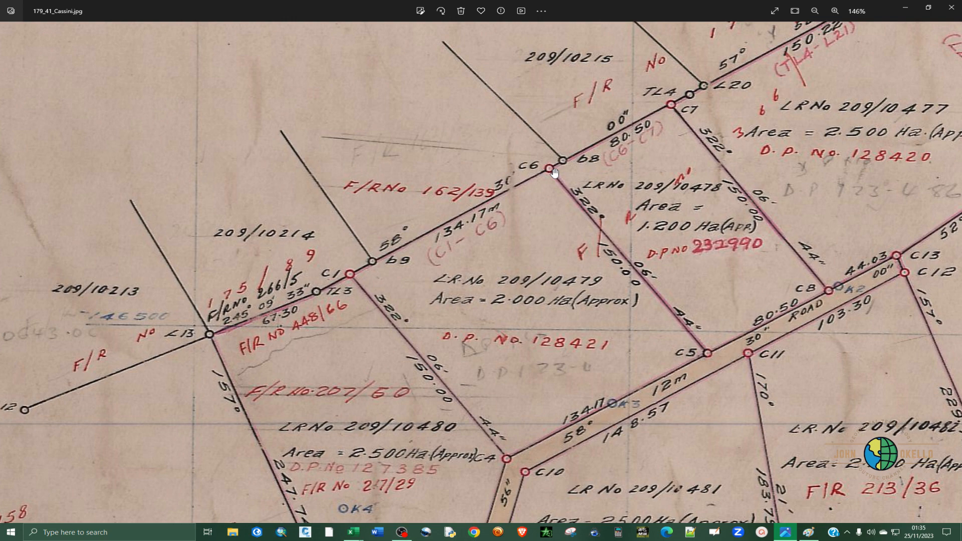
Examine the scanned survey plan's parcel boundaries, beacons, bearings and distances, especially around station L13.
{"action": "scroll", "coordinate": [286, 302], "scroll_direction": "down", "scroll_amount": 1}
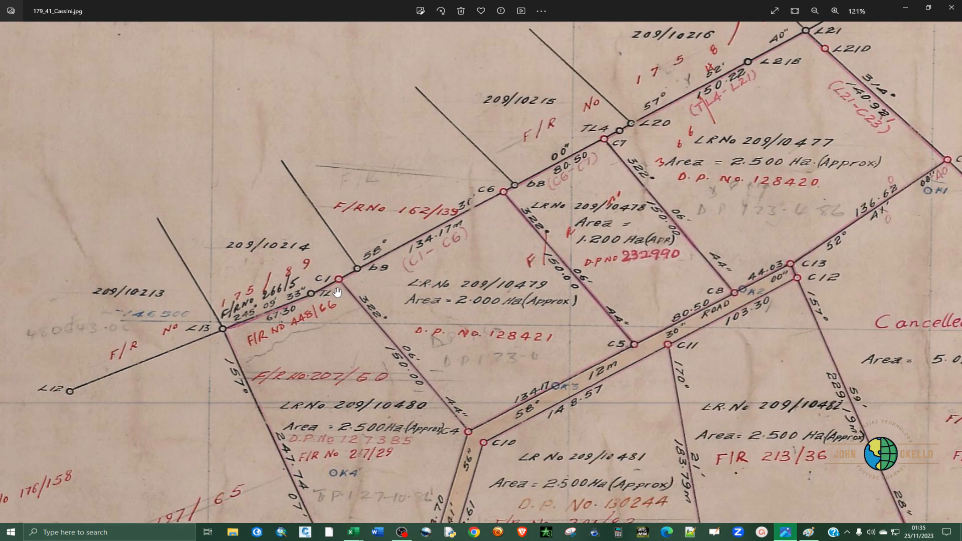
{"action": "scroll", "coordinate": [337, 292], "scroll_direction": "down", "scroll_amount": 1}
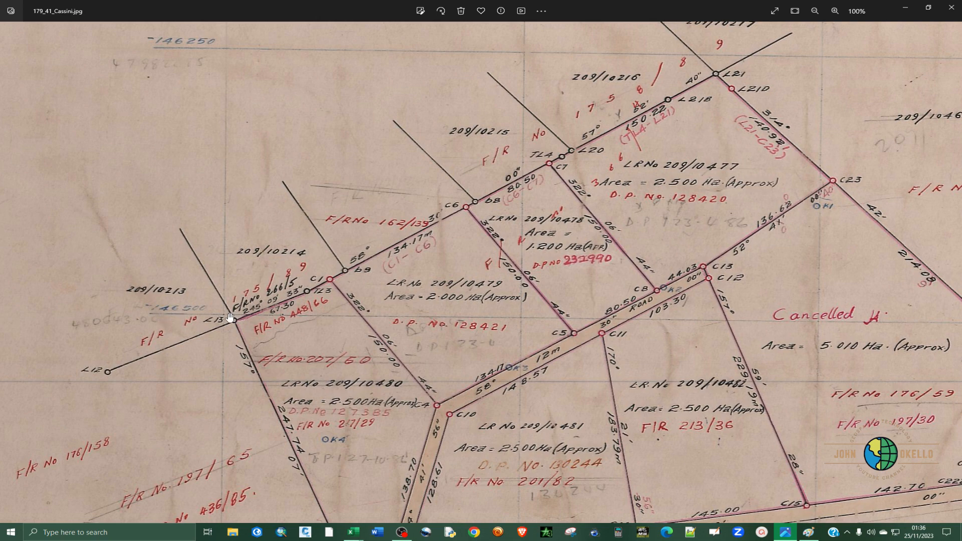
{"action": "scroll", "coordinate": [231, 317], "scroll_direction": "up", "scroll_amount": 4}
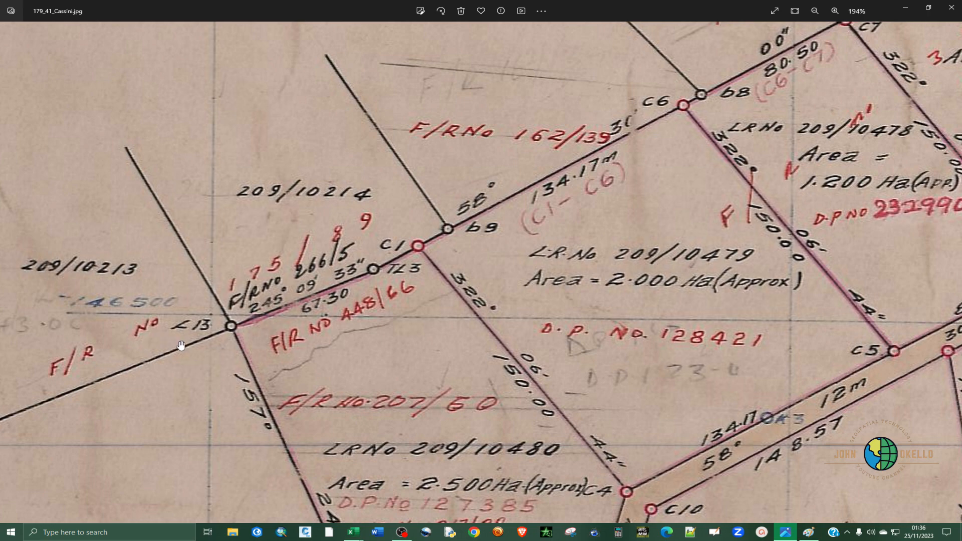
{"action": "scroll", "coordinate": [191, 342], "scroll_direction": "up", "scroll_amount": 2}
{"action": "scroll", "coordinate": [178, 331], "scroll_direction": "down", "scroll_amount": 2}
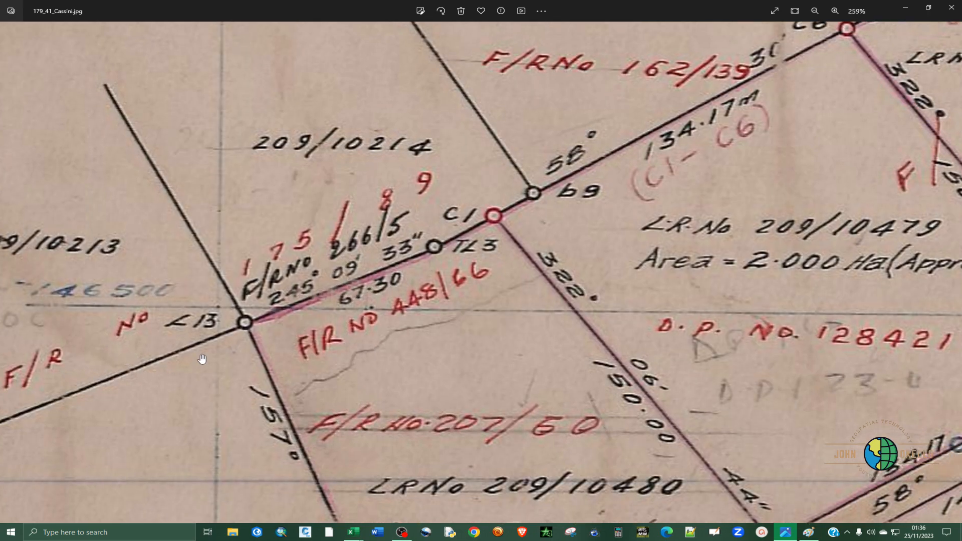
{"action": "scroll", "coordinate": [170, 369], "scroll_direction": "down", "scroll_amount": 2}
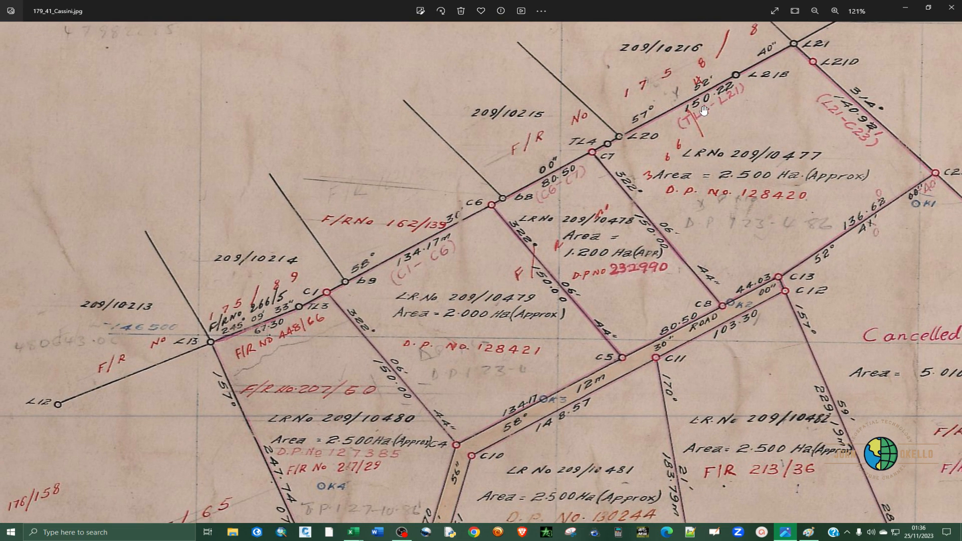
{"action": "scroll", "coordinate": [540, 116], "scroll_direction": "down", "scroll_amount": 1}
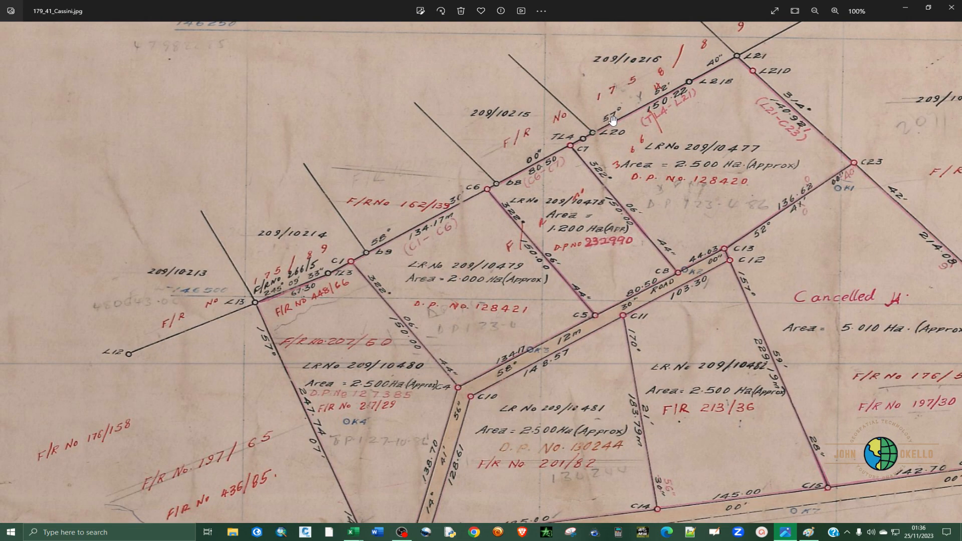
{"action": "scroll", "coordinate": [612, 120], "scroll_direction": "down", "scroll_amount": 2}
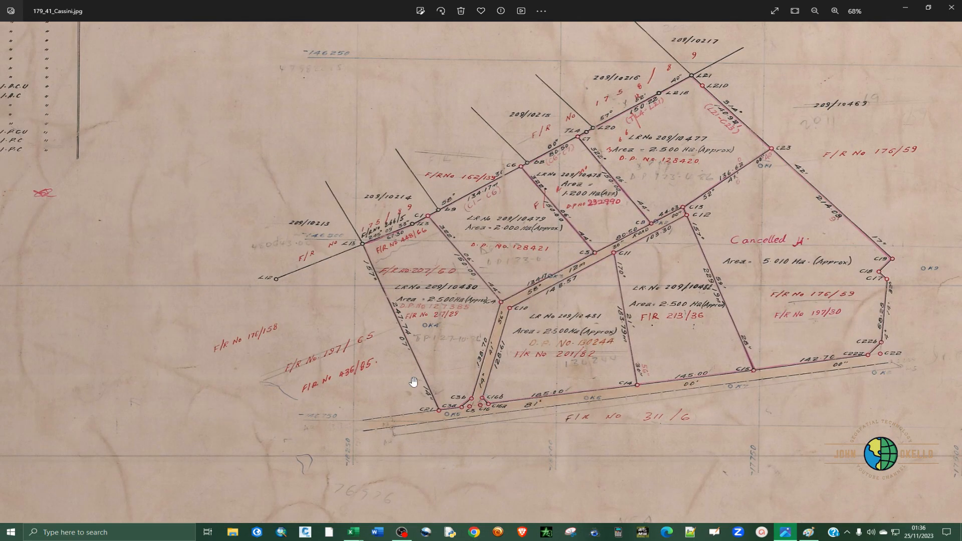
{"action": "scroll", "coordinate": [346, 246], "scroll_direction": "up", "scroll_amount": 5}
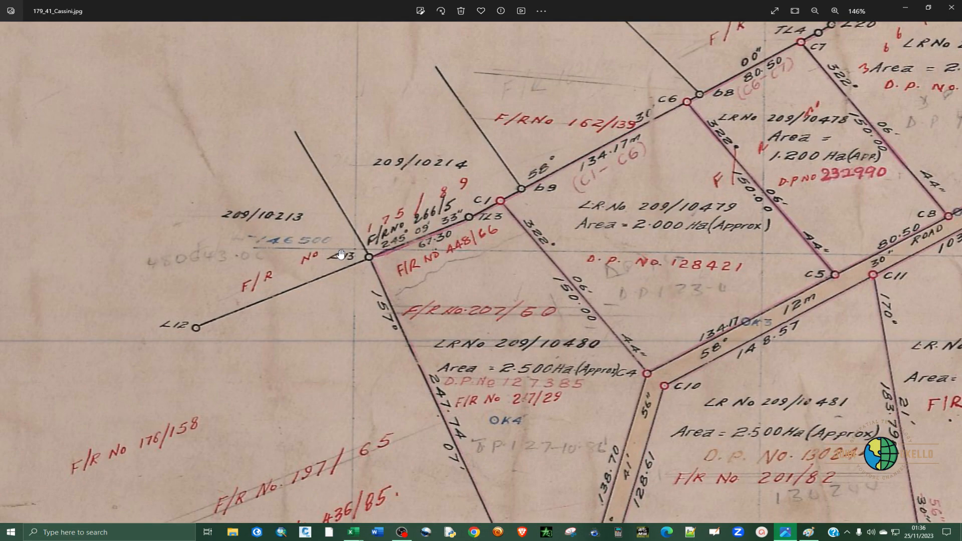
{"action": "scroll", "coordinate": [341, 254], "scroll_direction": "up", "scroll_amount": 2}
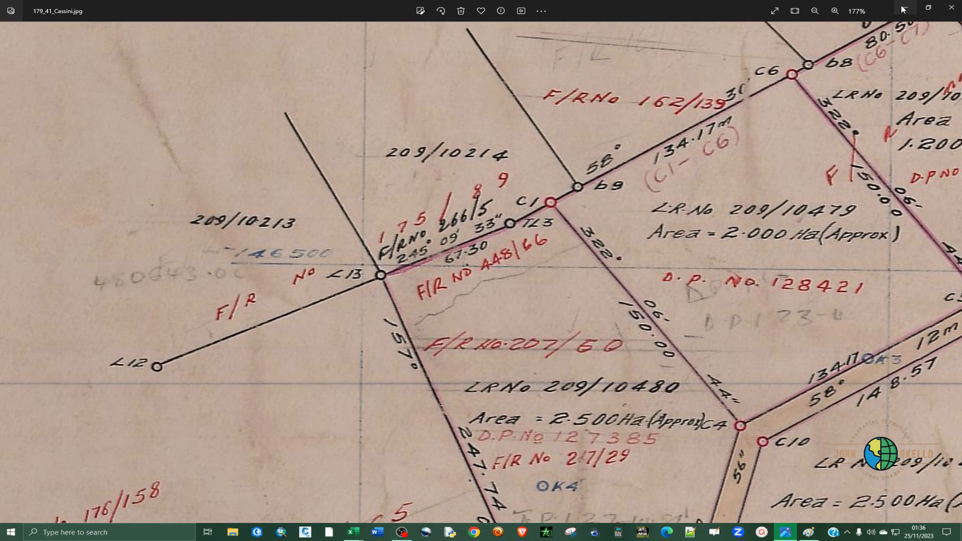
{"action": "left_click", "coordinate": [903, 9]}
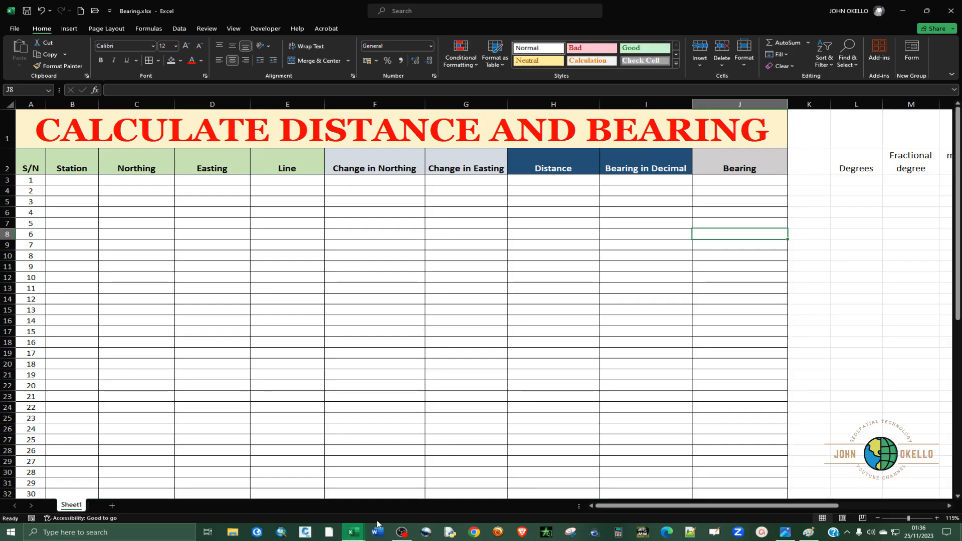
Switch to the Coordinate List workbook and review its station names, northings and eastings, starting with L13 and TL3.
{"action": "mouse_move", "coordinate": [351, 531]}
{"action": "left_click", "coordinate": [396, 478]}
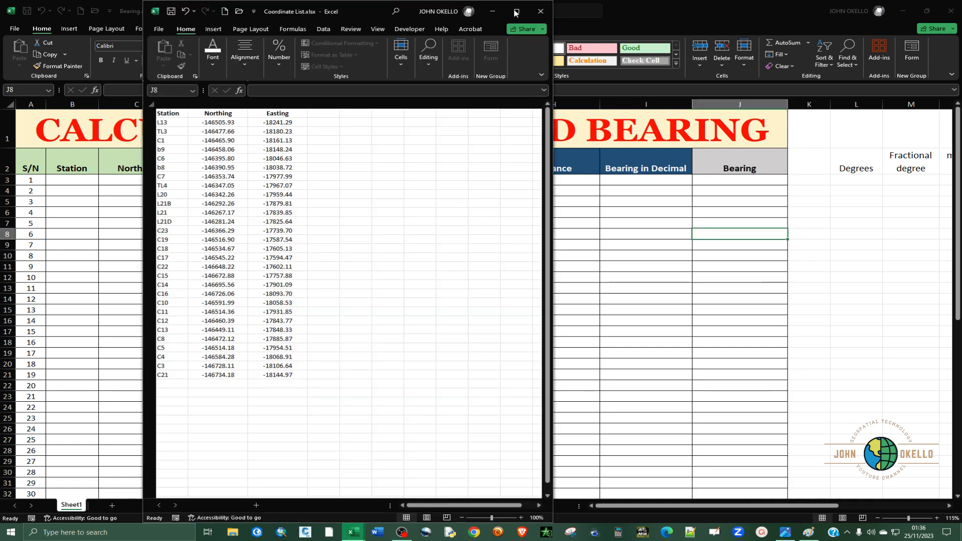
{"action": "left_click", "coordinate": [339, 189]}
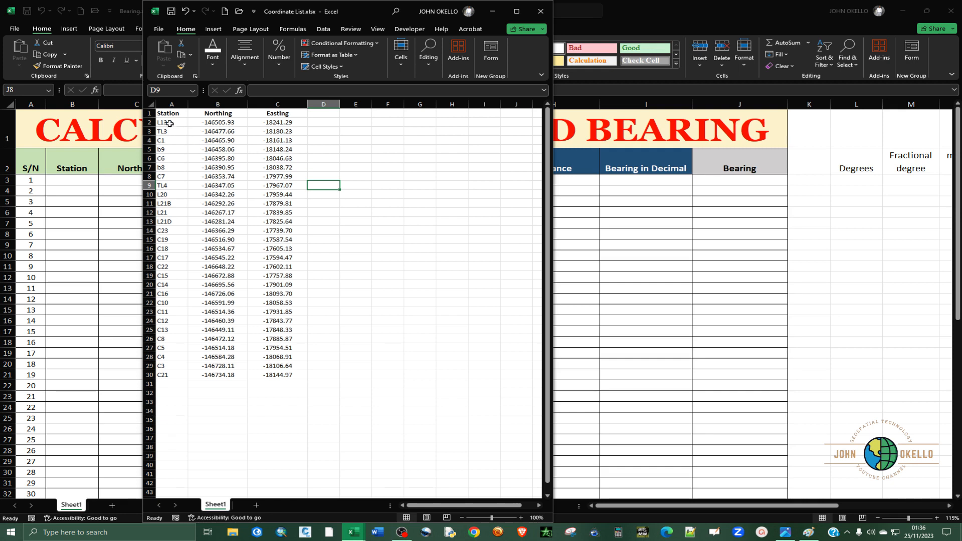
{"action": "left_click_drag", "start_coordinate": [167, 121], "coordinate": [173, 131]}
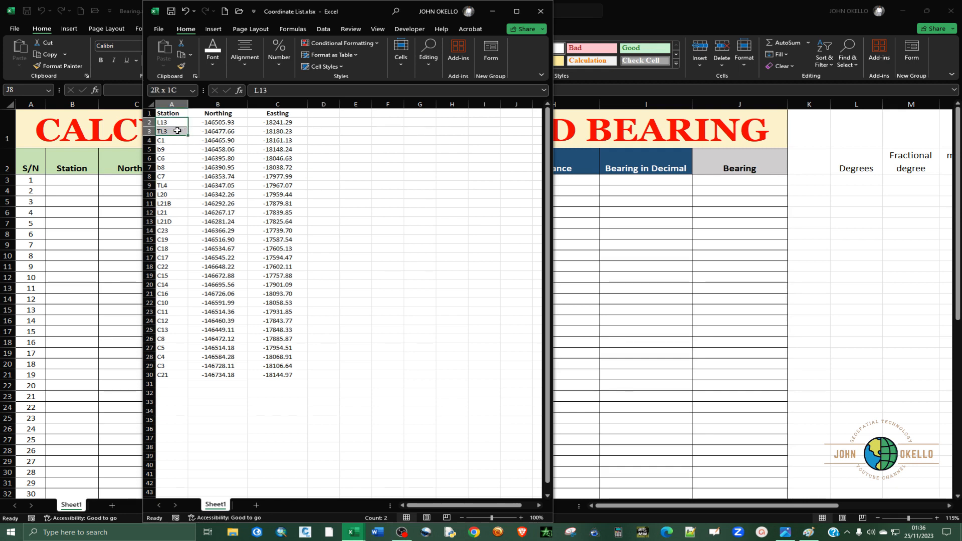
{"action": "left_click", "coordinate": [492, 11]}
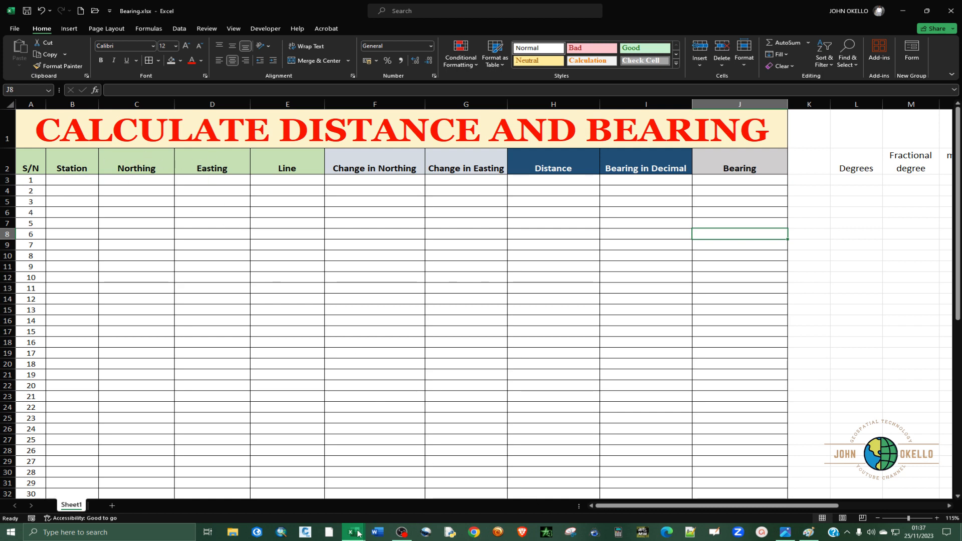
Copy all station names, northings and eastings in A2:C30 of the Coordinate List workbook.
{"action": "mouse_move", "coordinate": [358, 534]}
{"action": "left_click", "coordinate": [404, 481]}
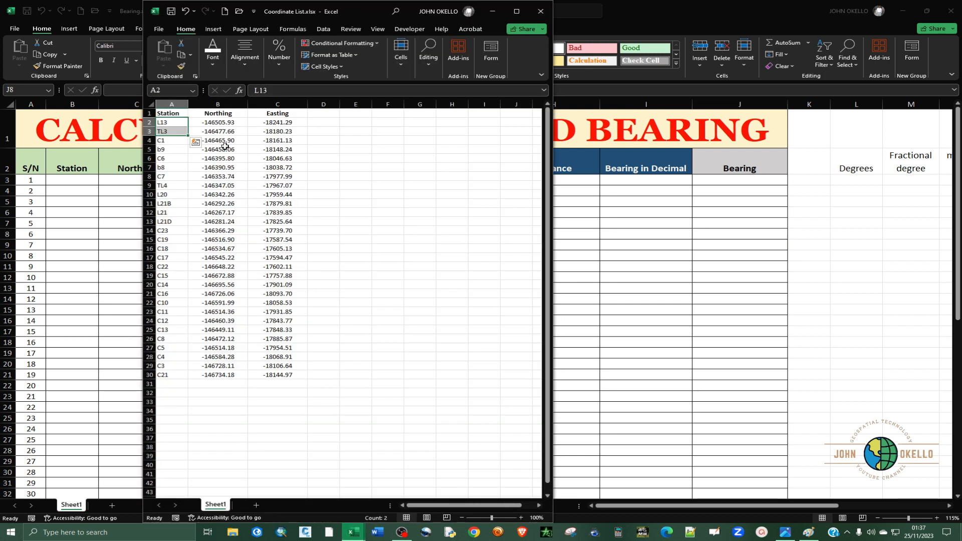
{"action": "left_click", "coordinate": [345, 184]}
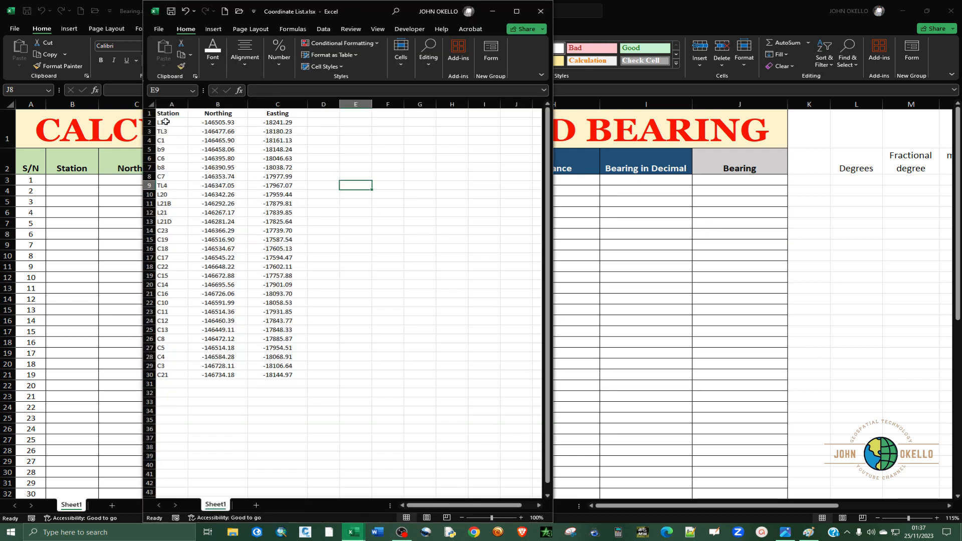
{"action": "left_click_drag", "start_coordinate": [166, 121], "coordinate": [274, 376]}
{"action": "right_click", "coordinate": [263, 357]}
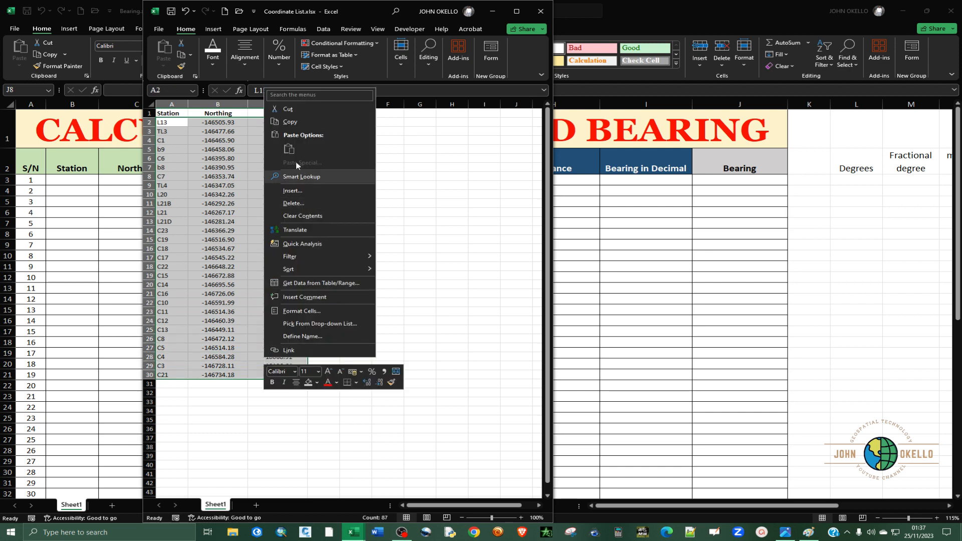
{"action": "left_click", "coordinate": [291, 122]}
{"action": "left_click", "coordinate": [408, 169]}
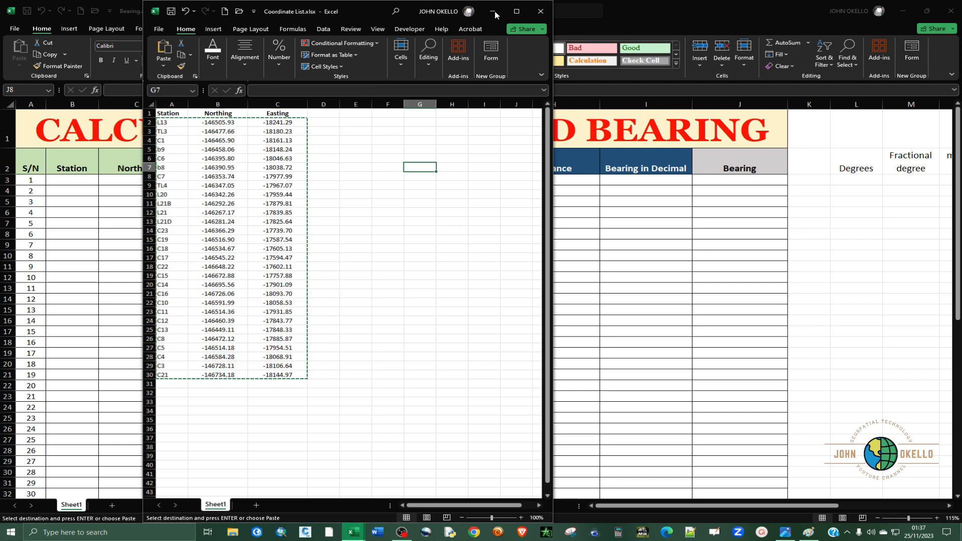
Paste the copied coordinate list as values only into the Bearing workbook, starting at cell B3 under Station.
{"action": "left_click", "coordinate": [494, 13]}
{"action": "left_click", "coordinate": [77, 179]}
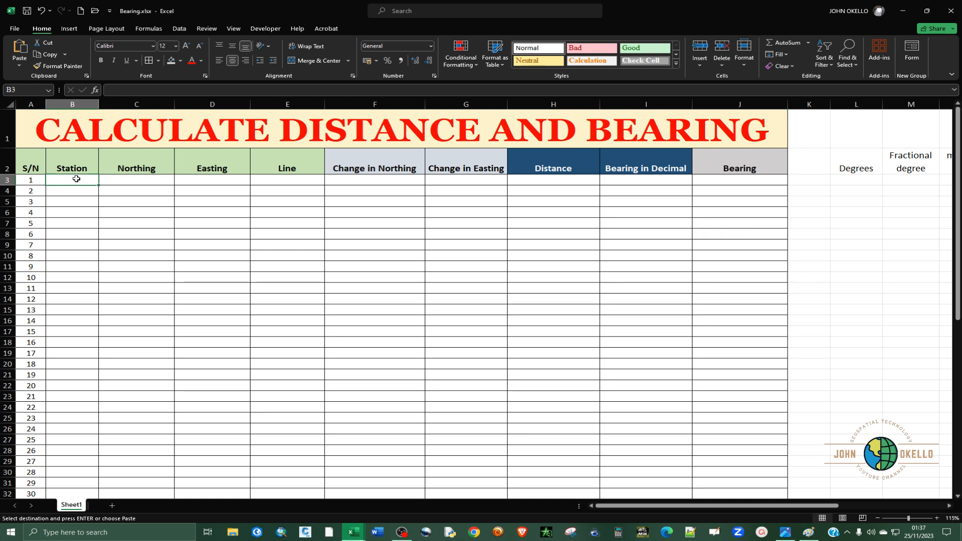
{"action": "right_click", "coordinate": [79, 179]}
{"action": "left_click", "coordinate": [122, 239]}
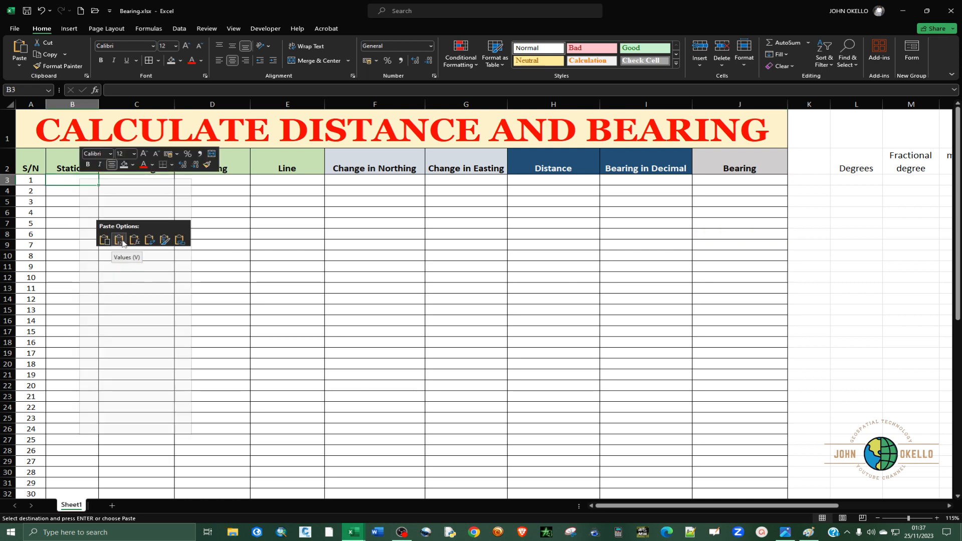
{"action": "scroll", "coordinate": [213, 253], "scroll_direction": "down", "scroll_amount": 2}
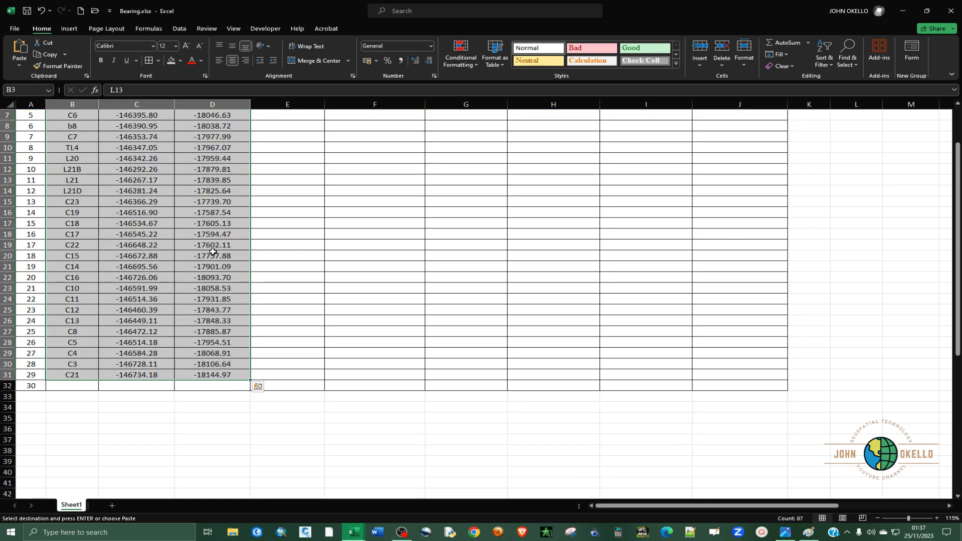
{"action": "scroll", "coordinate": [212, 252], "scroll_direction": "up", "scroll_amount": 2}
{"action": "left_click", "coordinate": [82, 199]}
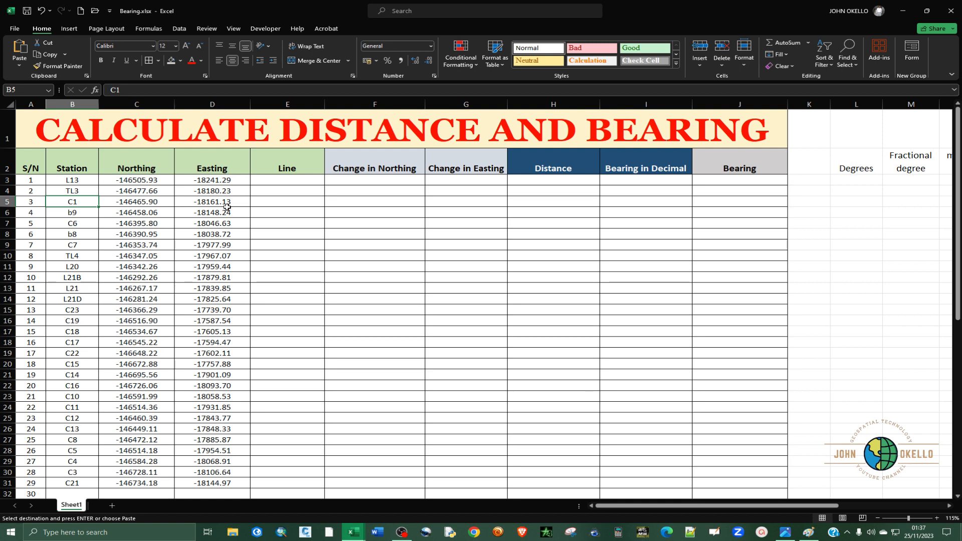
Check the empty row 30 of the station list against the survey plan's boundary, tracing it around from station L13.
{"action": "scroll", "coordinate": [214, 222], "scroll_direction": "down", "scroll_amount": 2}
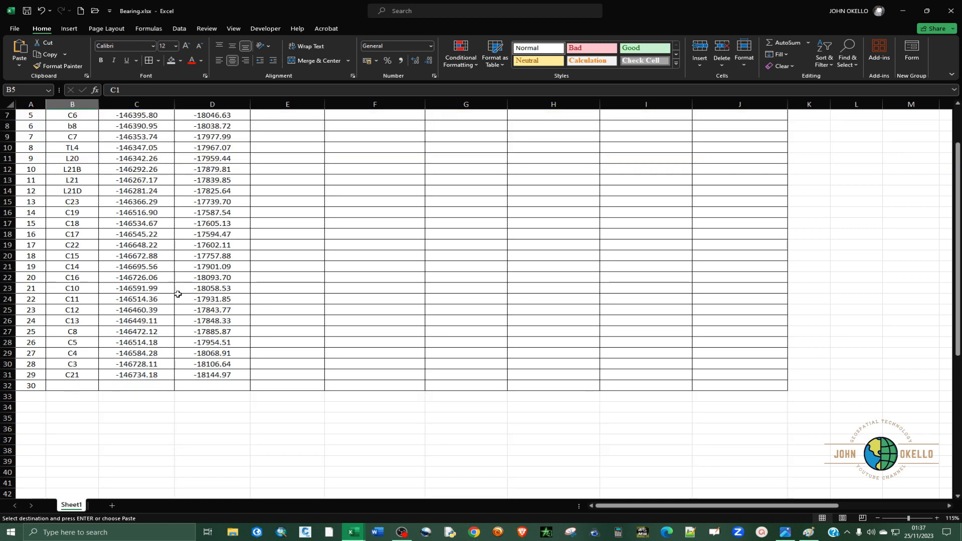
{"action": "left_click", "coordinate": [76, 390]}
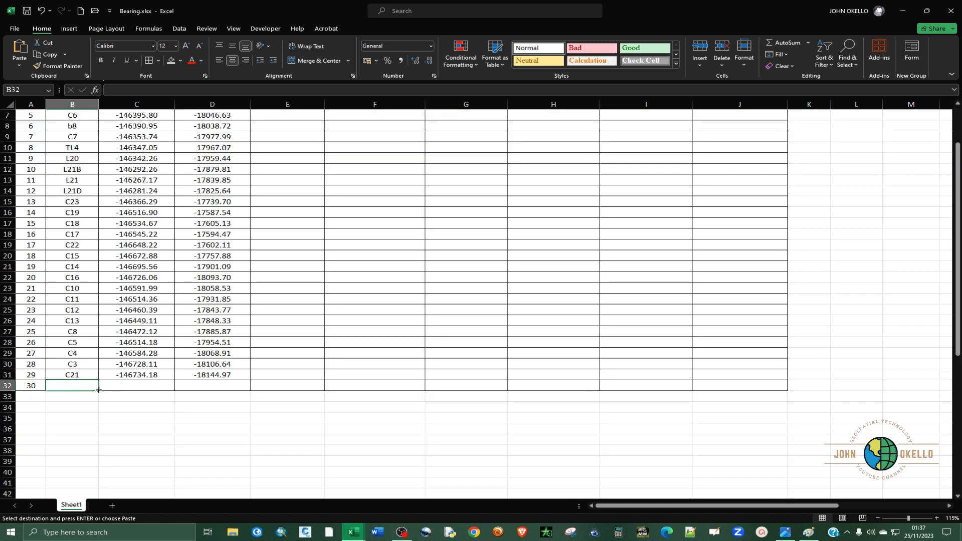
{"action": "scroll", "coordinate": [36, 387], "scroll_direction": "up", "scroll_amount": 1}
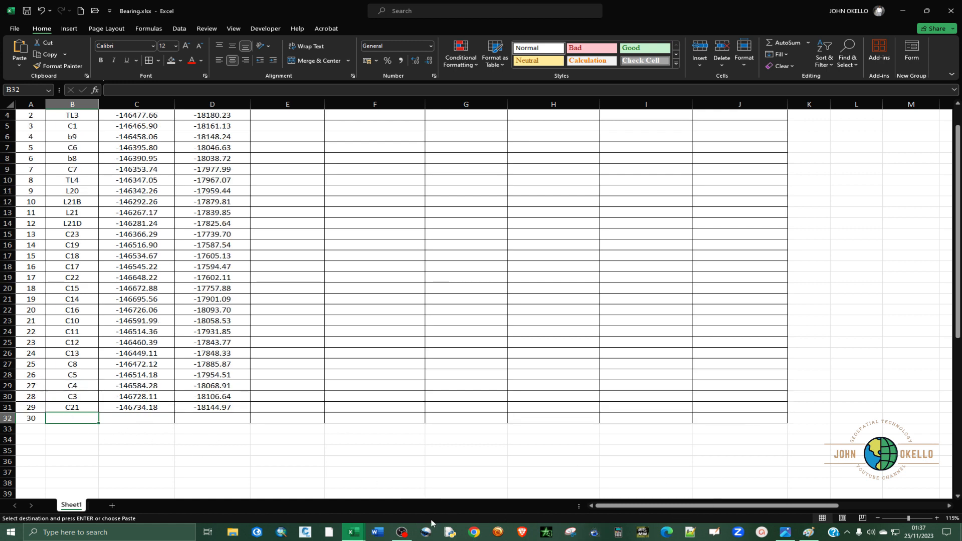
{"action": "left_click", "coordinate": [785, 532]}
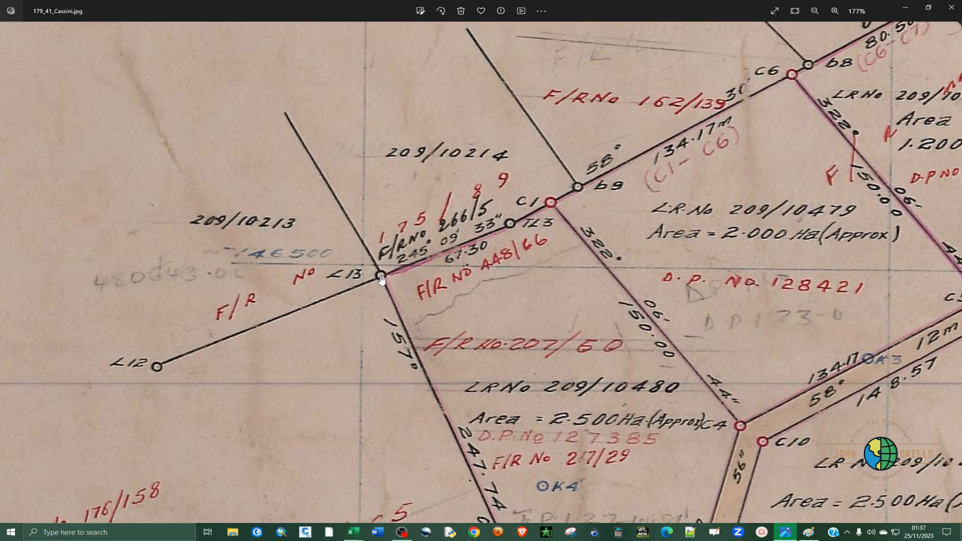
{"action": "scroll", "coordinate": [244, 303], "scroll_direction": "down", "scroll_amount": 3}
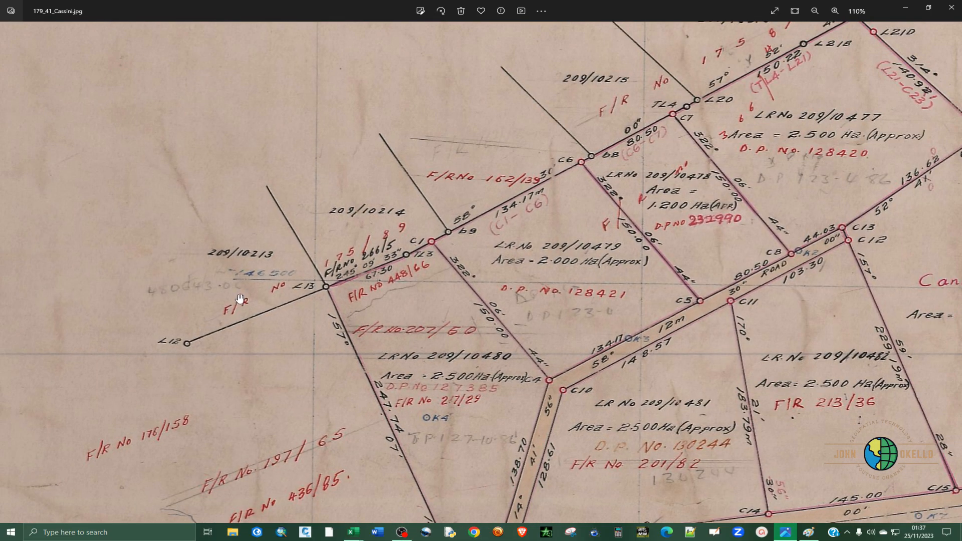
{"action": "scroll", "coordinate": [256, 260], "scroll_direction": "down", "scroll_amount": 2}
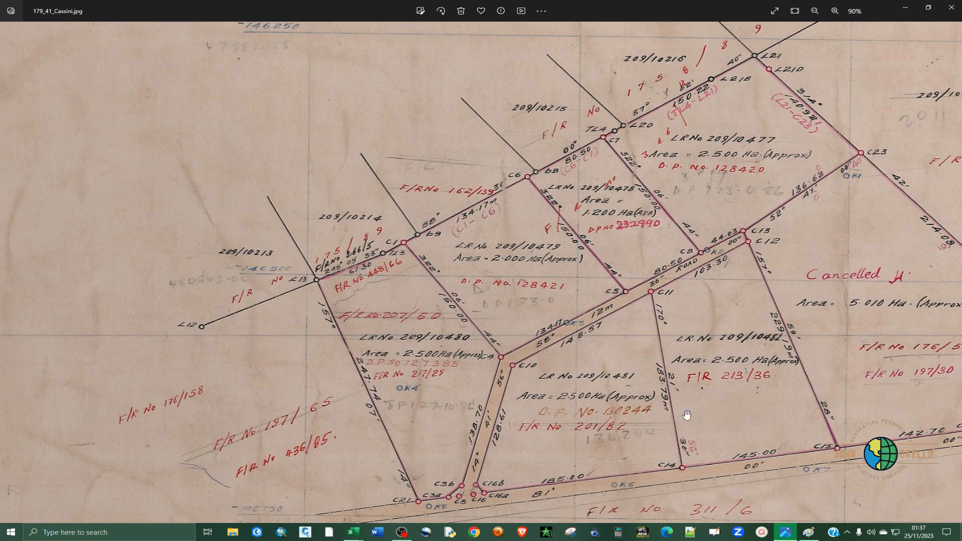
{"action": "scroll", "coordinate": [303, 278], "scroll_direction": "up", "scroll_amount": 4}
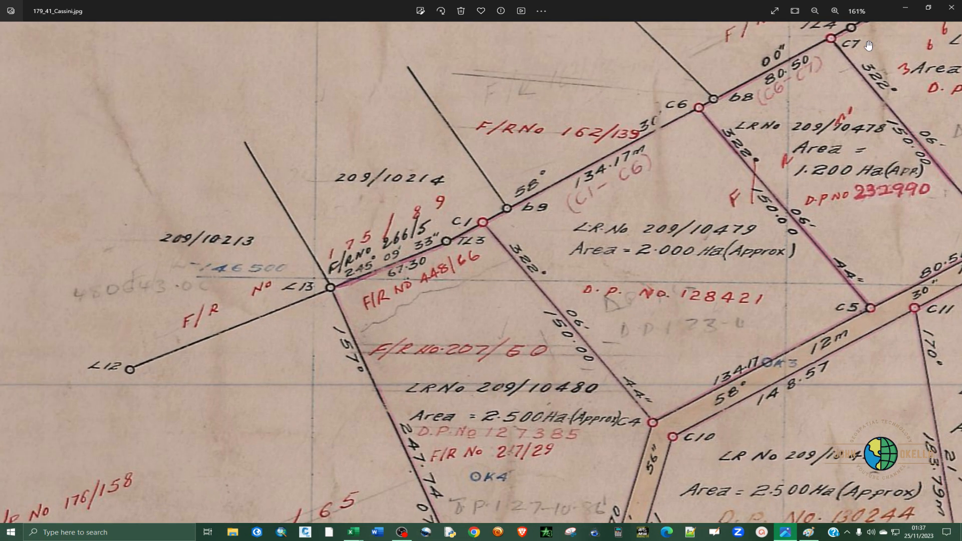
{"action": "key", "text": "alt+Tab"}
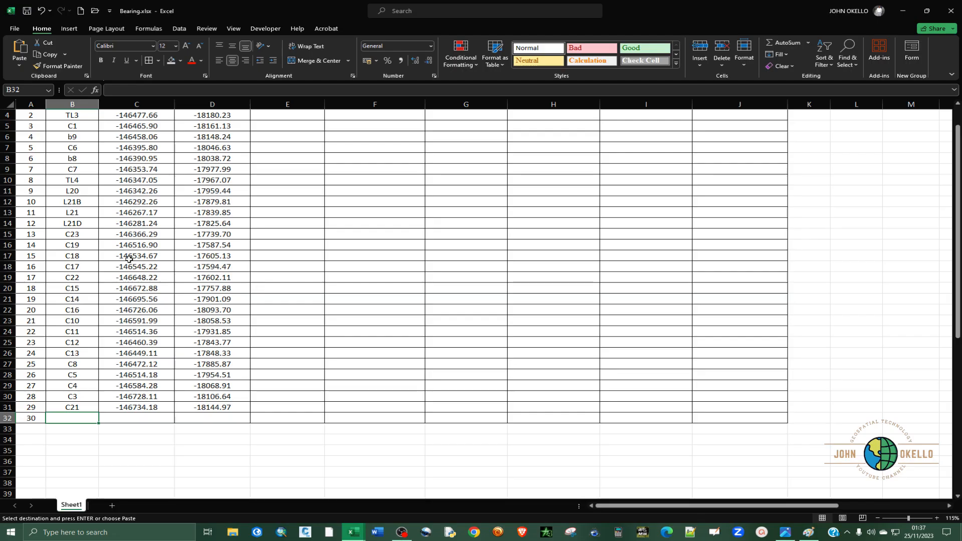
{"action": "left_click_drag", "start_coordinate": [75, 180], "coordinate": [183, 182]}
{"action": "left_click", "coordinate": [69, 180]}
{"action": "right_click", "coordinate": [190, 178]}
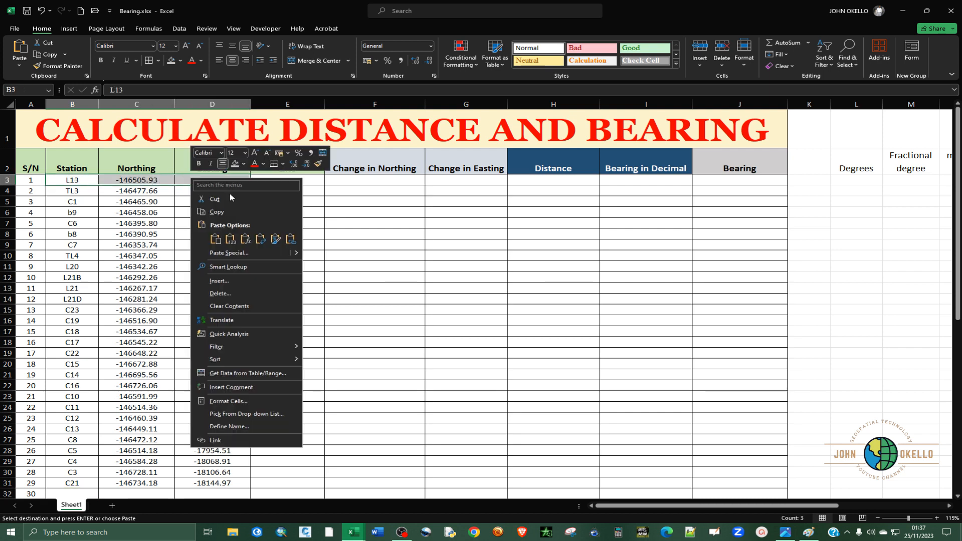
{"action": "left_click", "coordinate": [228, 240]}
{"action": "key", "text": "ctrl+shift+Down"}
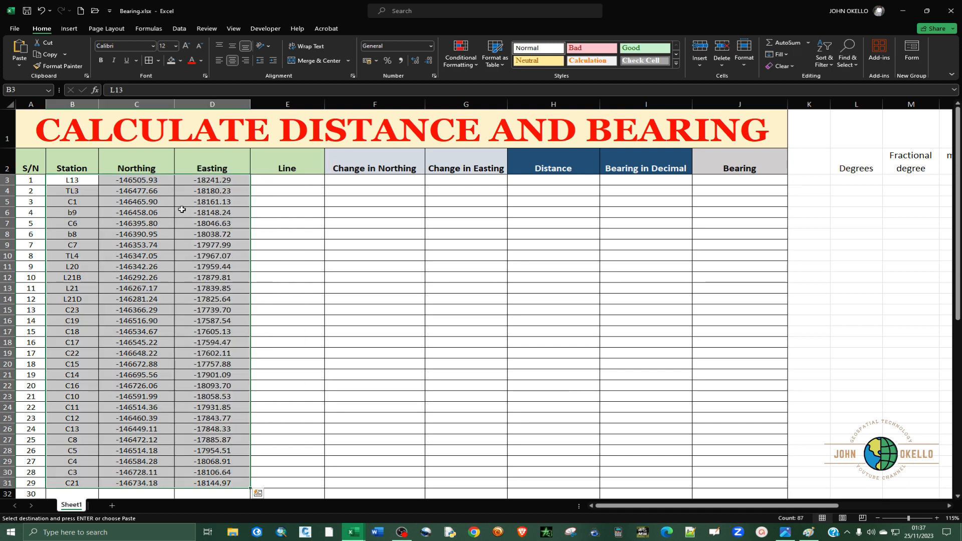
{"action": "key", "text": "Escape"}
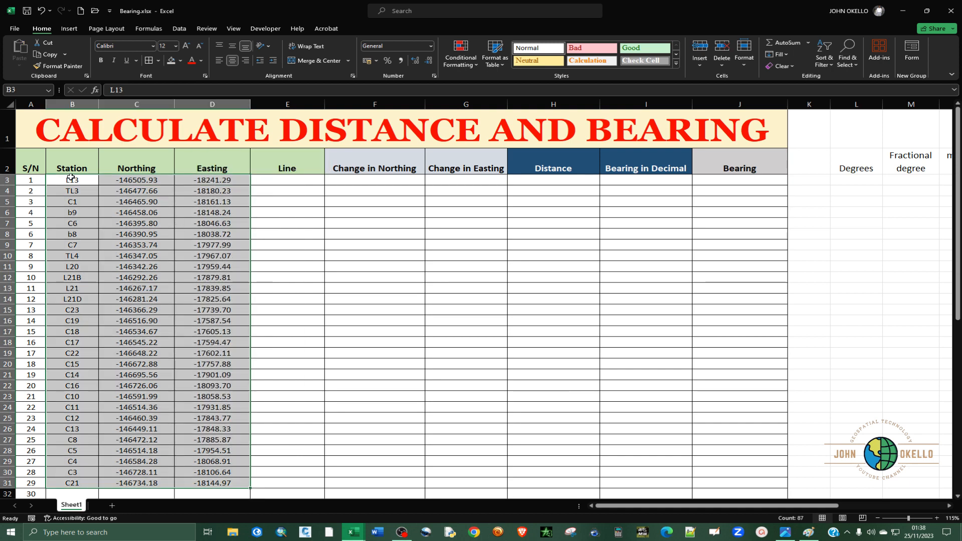
Copy station L13 with its northing and easting from B3:D3 and paste it as values into row 30, starting at B32.
{"action": "left_click_drag", "start_coordinate": [75, 179], "coordinate": [203, 180]}
{"action": "right_click", "coordinate": [197, 180]}
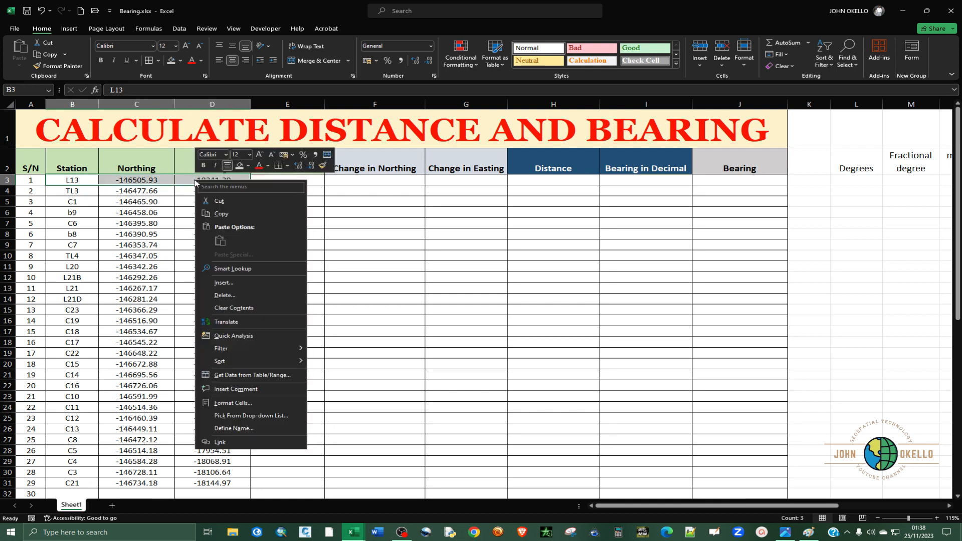
{"action": "left_click", "coordinate": [219, 214]}
{"action": "scroll", "coordinate": [160, 214], "scroll_direction": "down", "scroll_amount": 3}
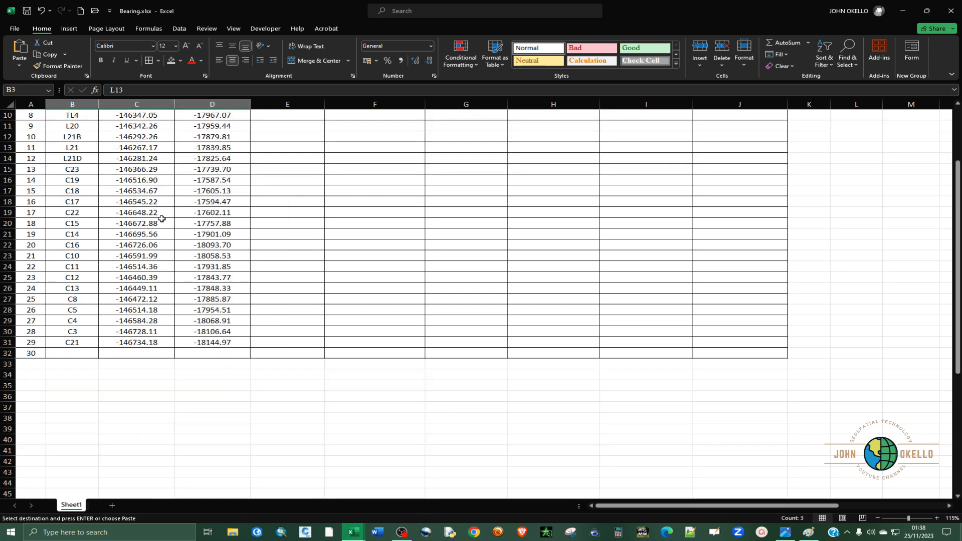
{"action": "left_click", "coordinate": [75, 353]}
{"action": "right_click", "coordinate": [76, 353]}
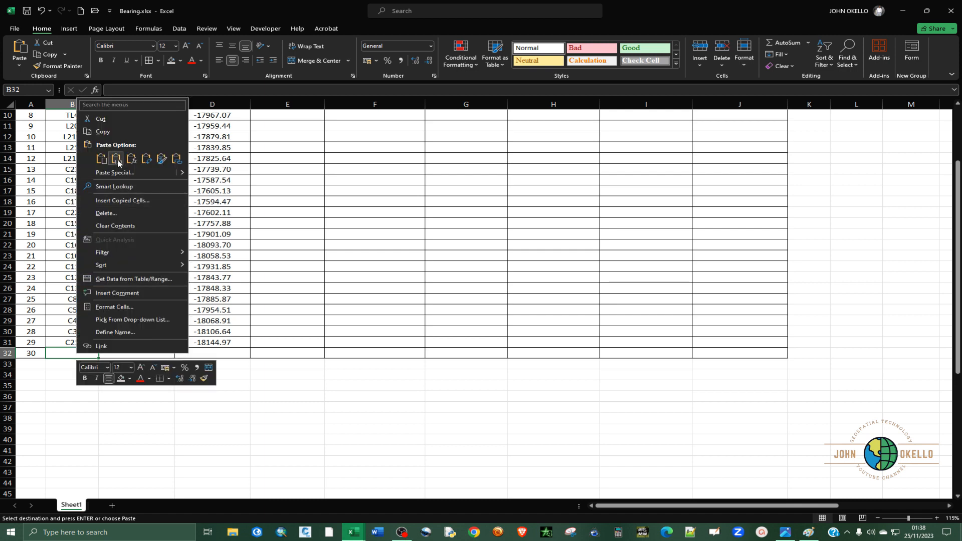
{"action": "left_click", "coordinate": [116, 160]}
{"action": "left_click", "coordinate": [134, 377]}
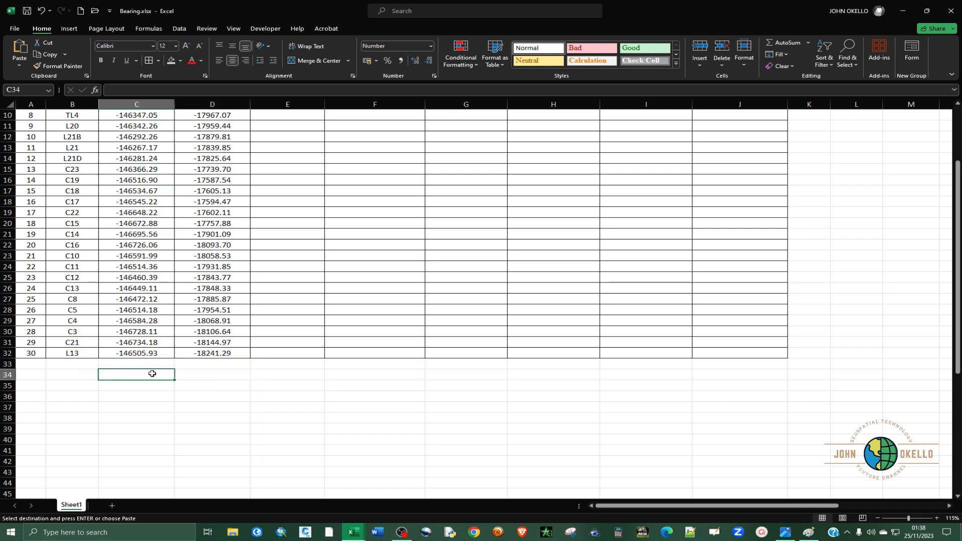
{"action": "key", "text": "Escape"}
{"action": "scroll", "coordinate": [189, 393], "scroll_direction": "up", "scroll_amount": 3}
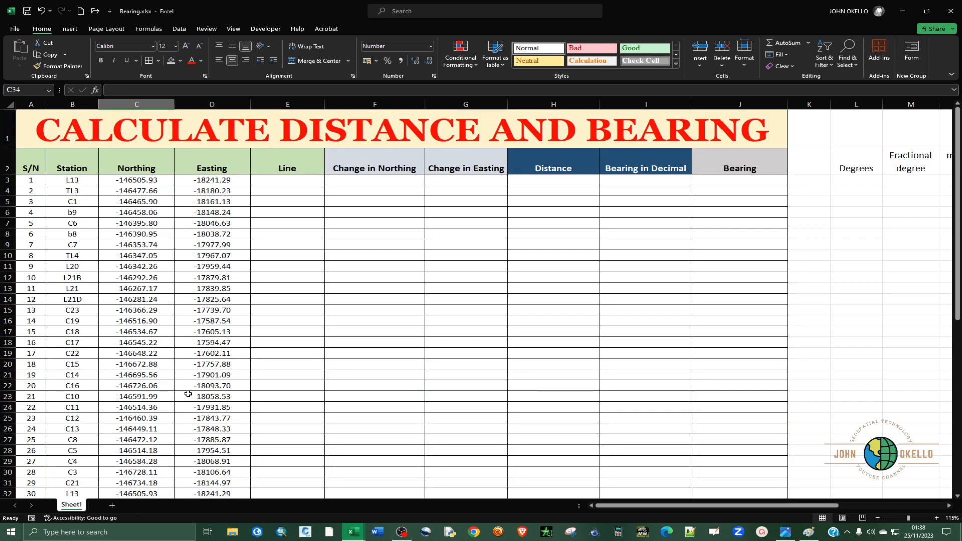
Examine the line between stations L13 and TL3 on the survey plan, then return to the Line column at E4.
{"action": "left_click", "coordinate": [281, 182]}
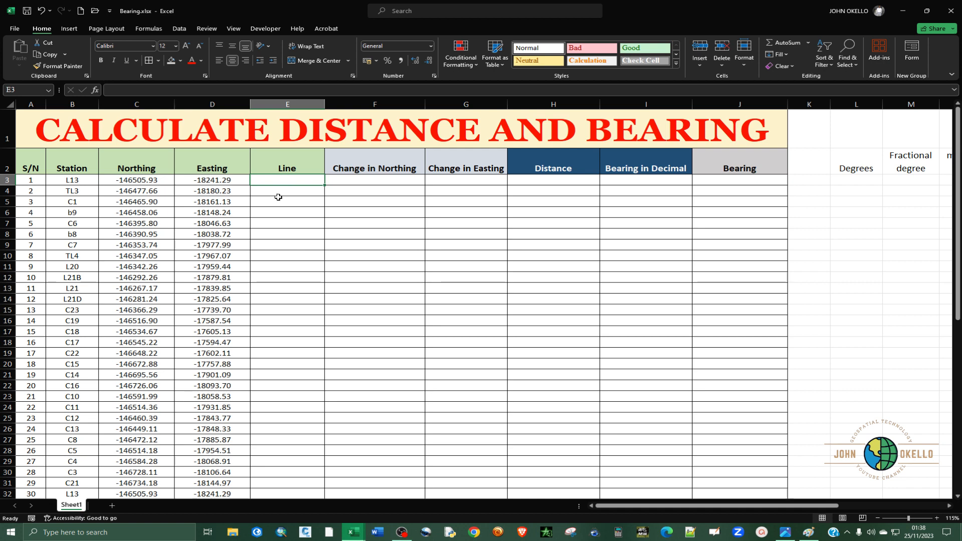
{"action": "left_click", "coordinate": [280, 192]}
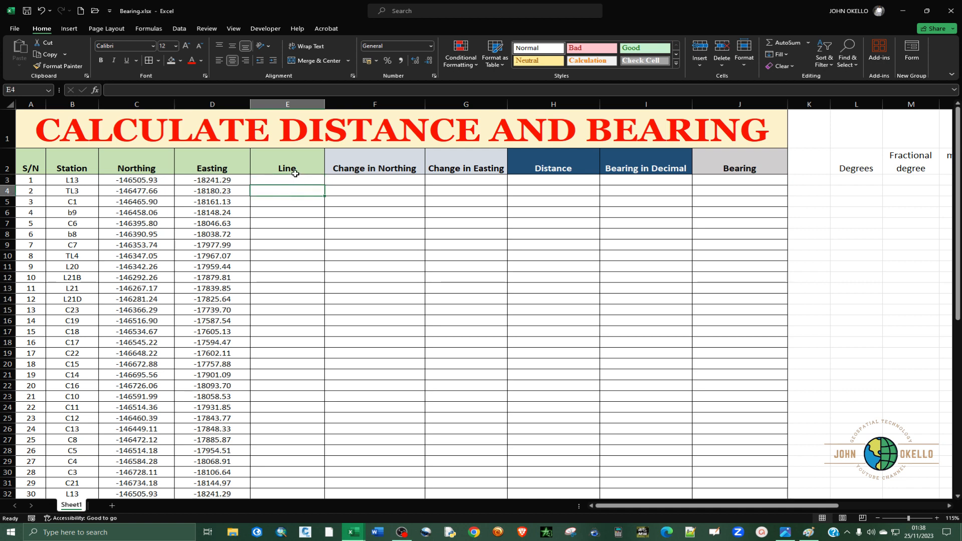
{"action": "left_click", "coordinate": [786, 532]}
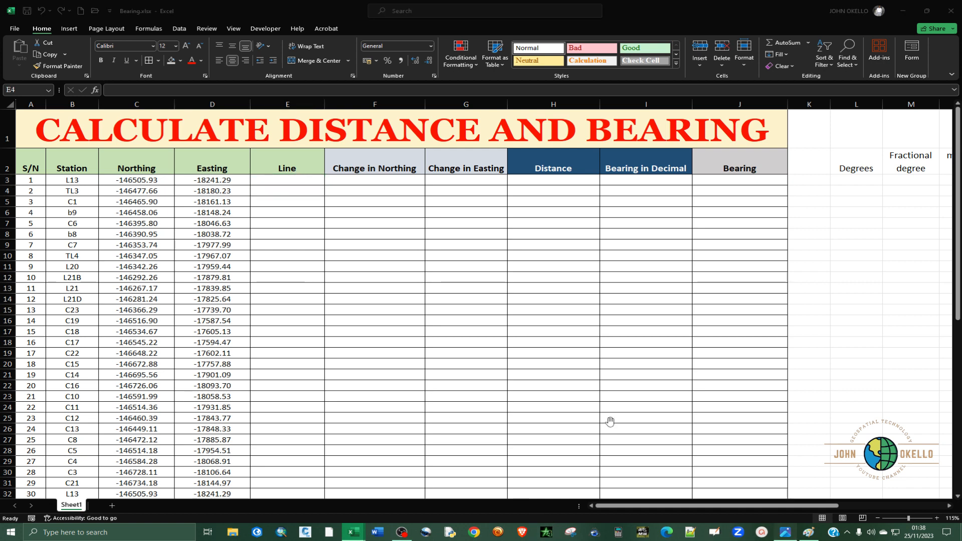
{"action": "scroll", "coordinate": [266, 300], "scroll_direction": "up", "scroll_amount": 3}
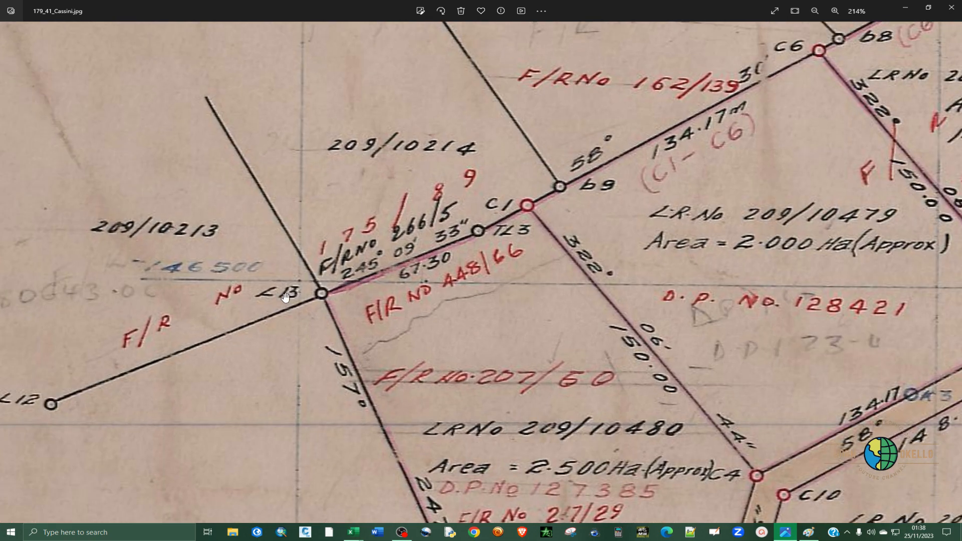
{"action": "scroll", "coordinate": [523, 245], "scroll_direction": "up", "scroll_amount": 2}
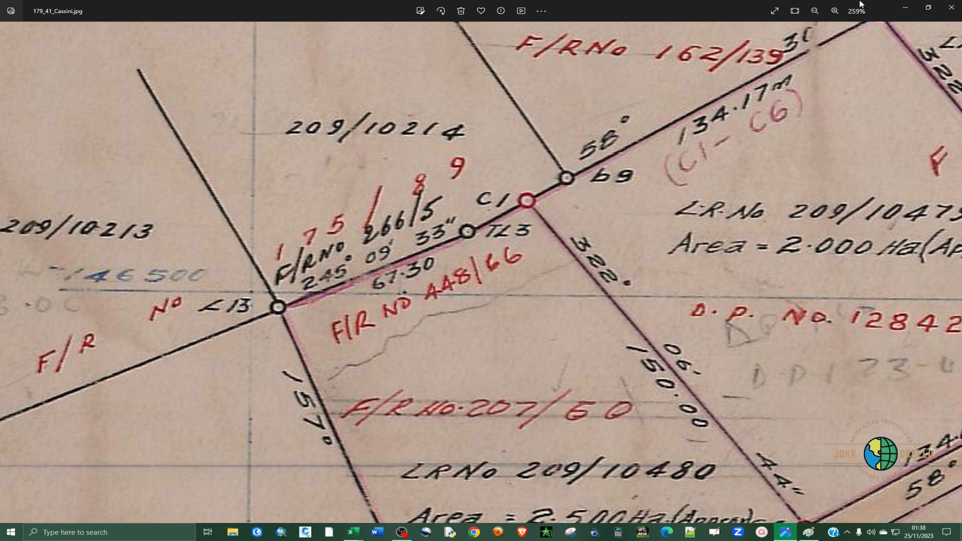
{"action": "left_click", "coordinate": [905, 7]}
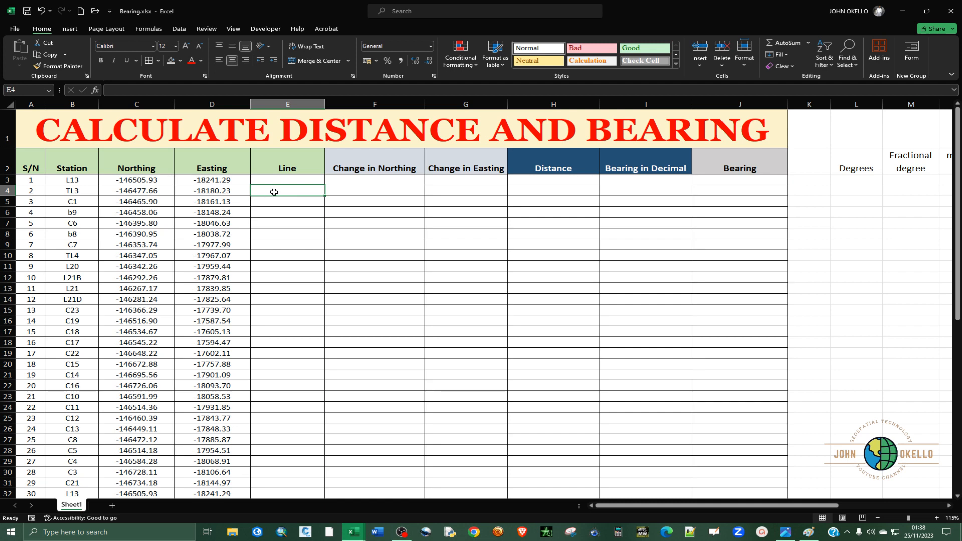
Enter the formula =B3&" - "&B4 in E4 to build the first line name from the two station names.
{"action": "type", "text": "="}
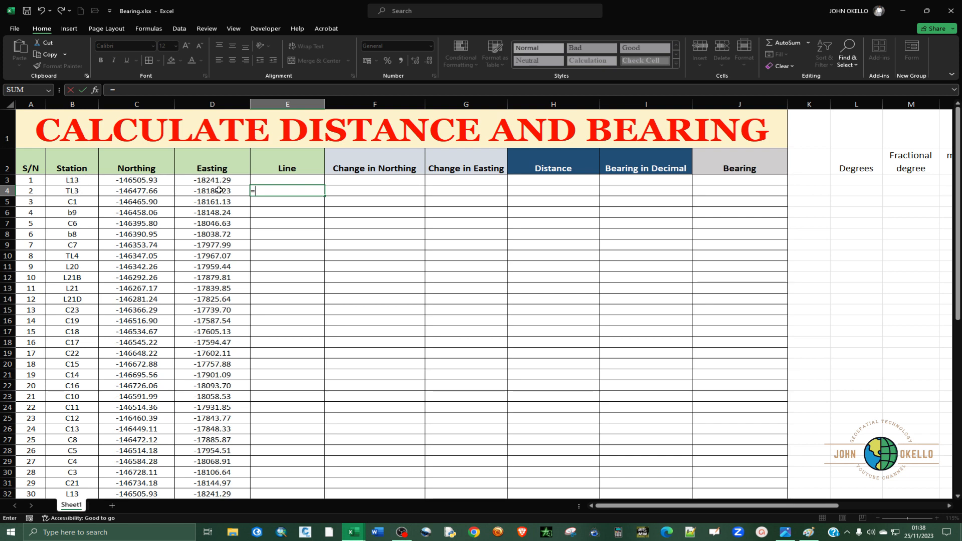
{"action": "left_click", "coordinate": [77, 180]}
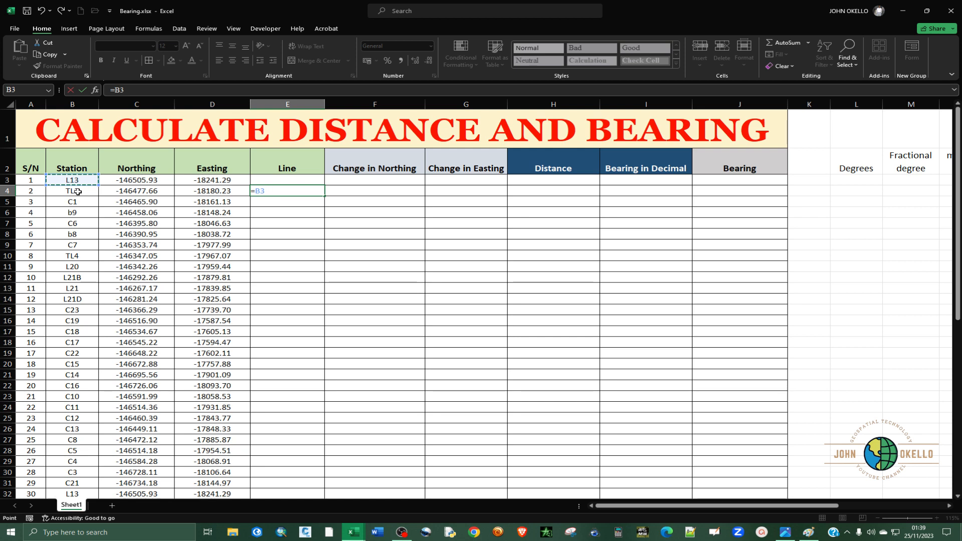
{"action": "type", "text": "&\" -"}
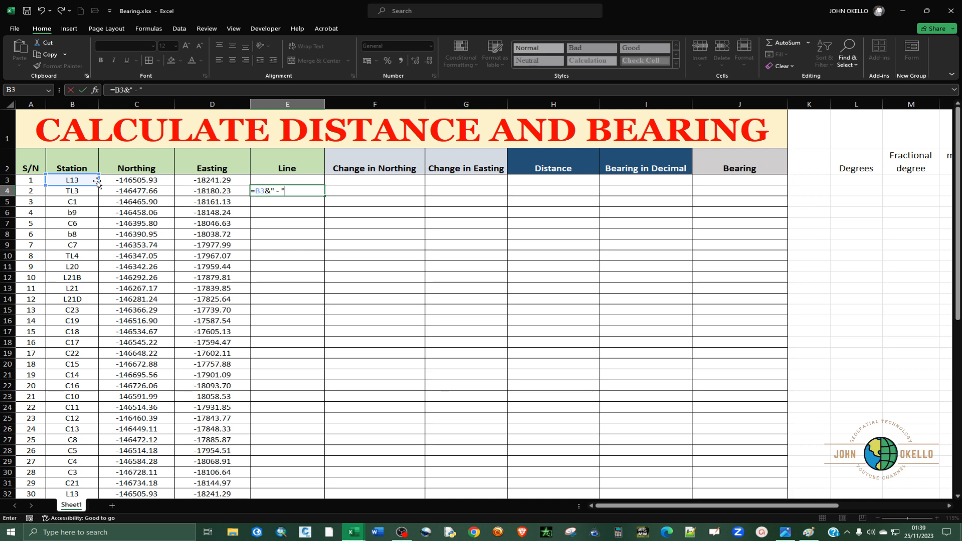
{"action": "type", "text": "&"}
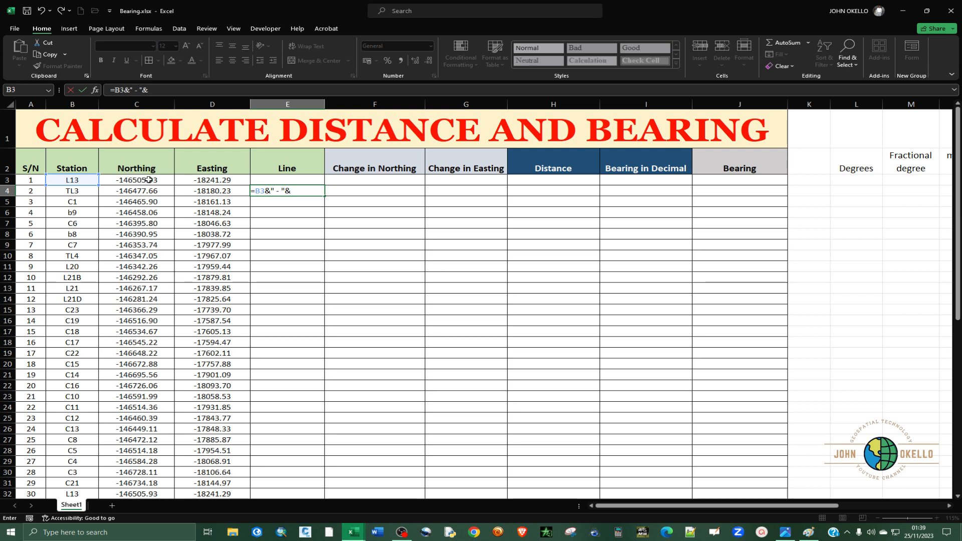
{"action": "left_click", "coordinate": [78, 192]}
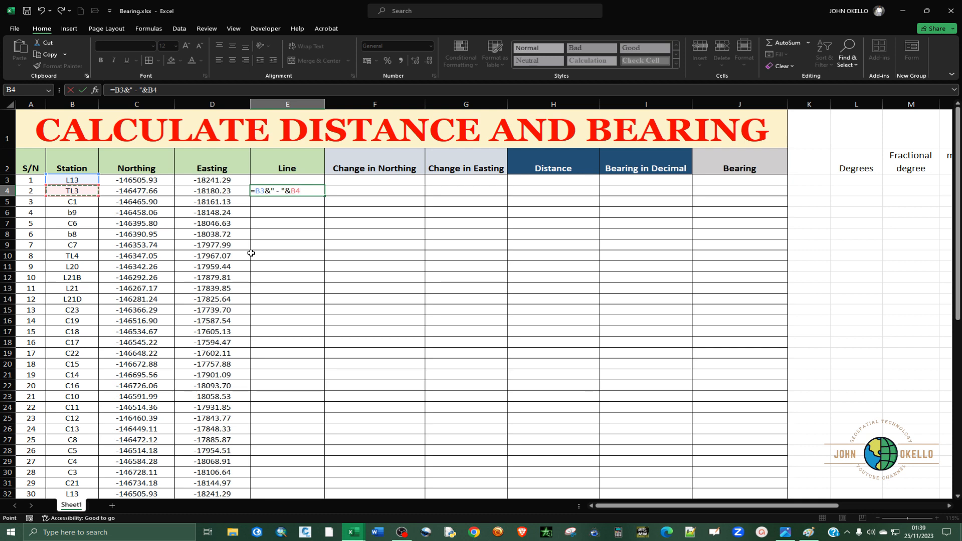
{"action": "key", "text": "Return"}
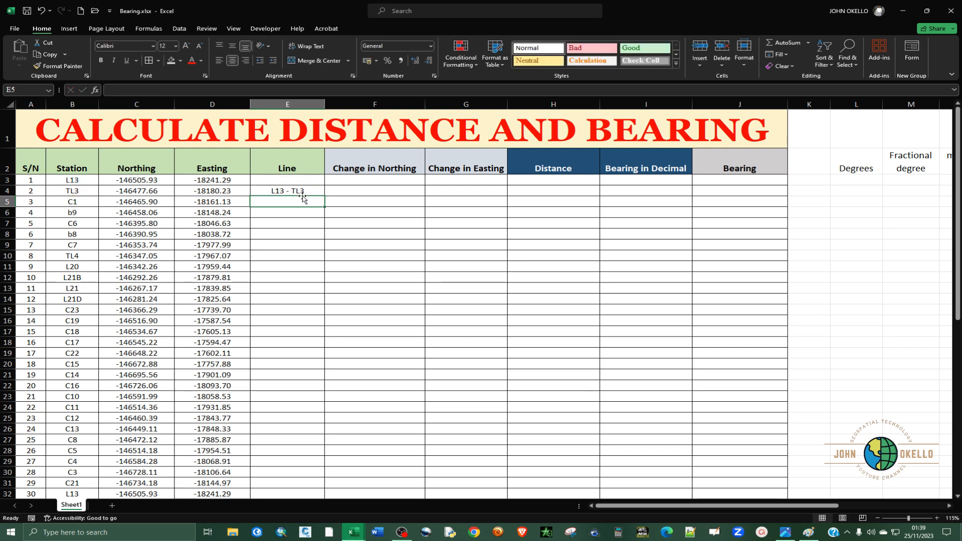
Fill the line name formula from E4 down to E32, the last station row.
{"action": "left_click", "coordinate": [305, 193]}
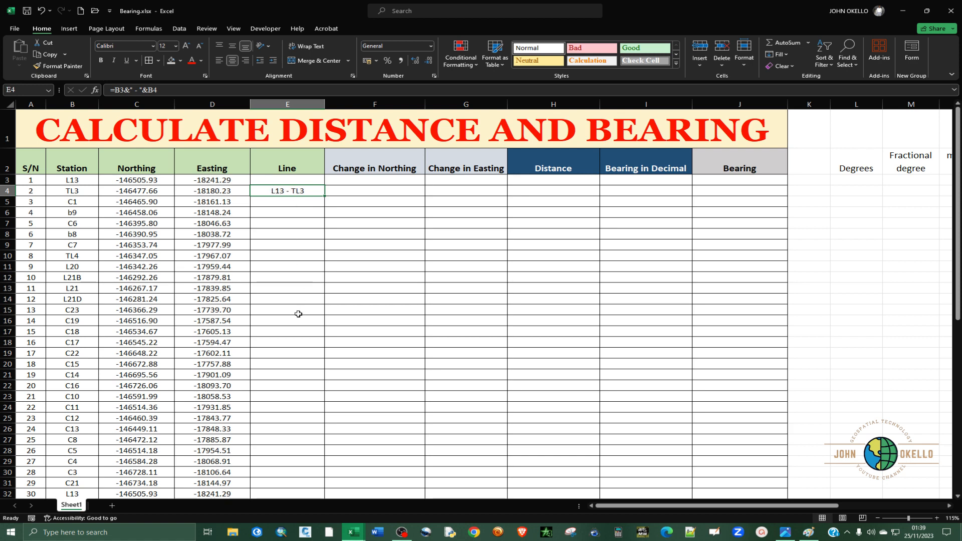
{"action": "scroll", "coordinate": [279, 419], "scroll_direction": "down", "scroll_amount": 2}
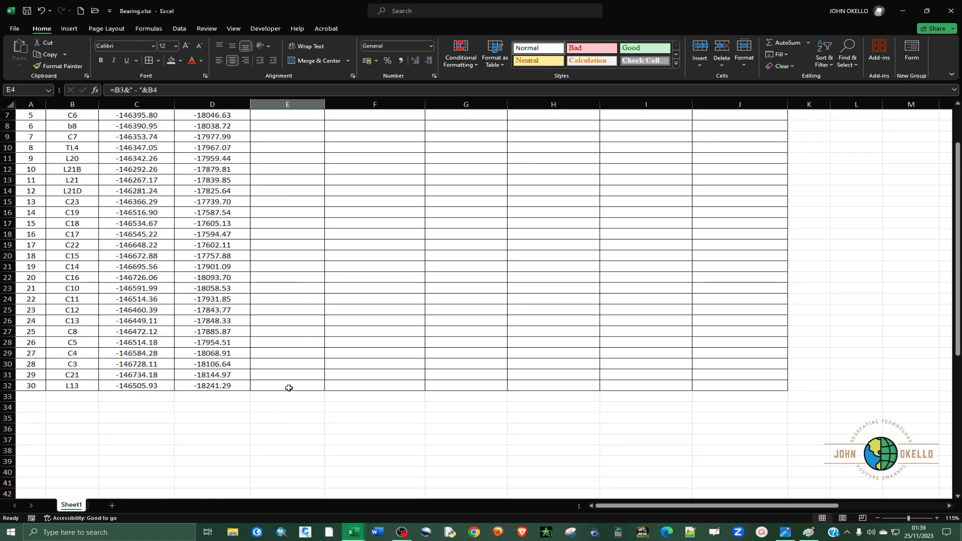
{"action": "scroll", "coordinate": [288, 388], "scroll_direction": "up", "scroll_amount": 2}
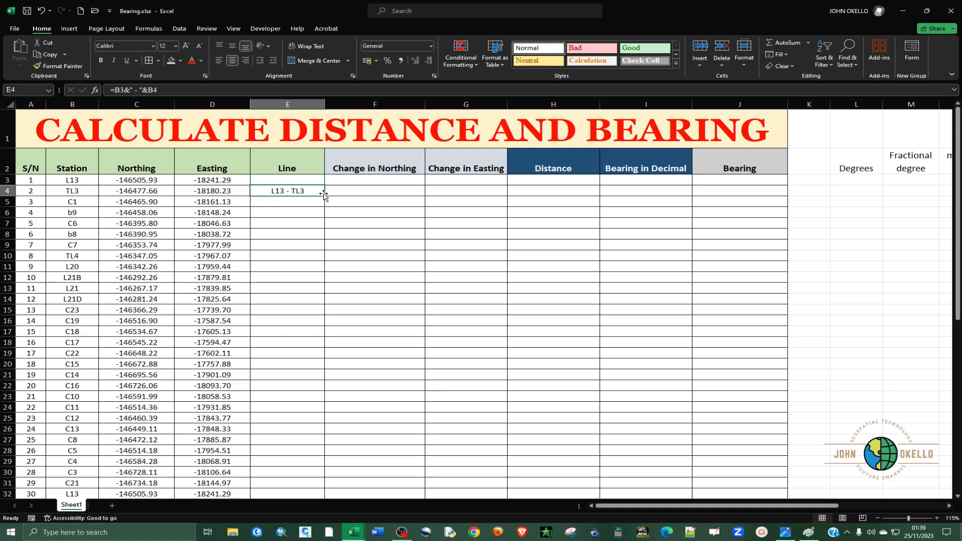
{"action": "left_click_drag", "start_coordinate": [324, 196], "coordinate": [298, 461]}
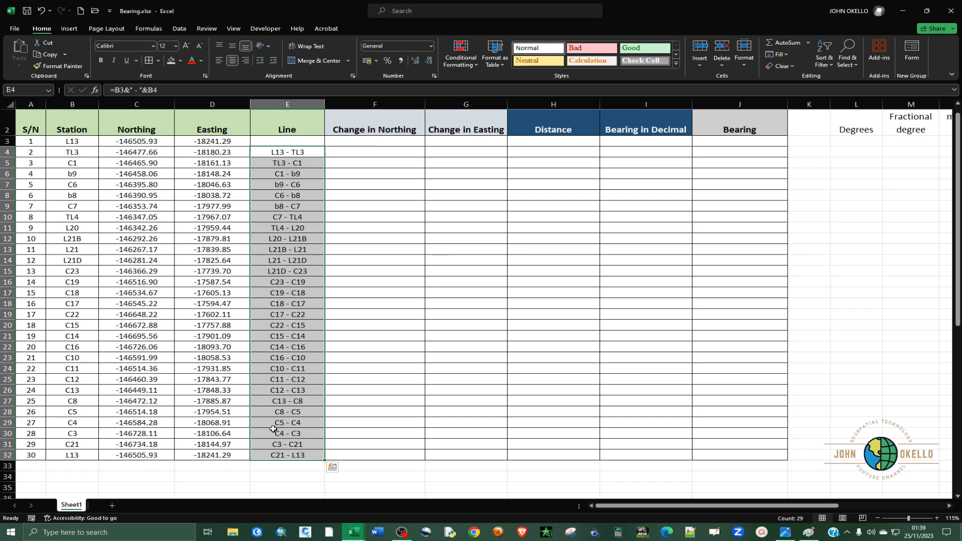
{"action": "left_click", "coordinate": [291, 424]}
{"action": "scroll", "coordinate": [298, 327], "scroll_direction": "up", "scroll_amount": 3}
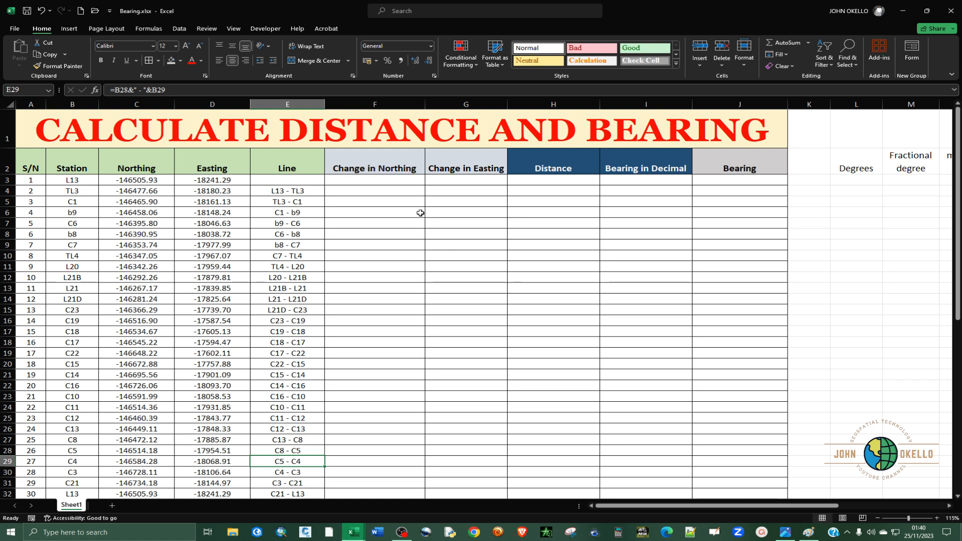
Switch to Paint and write "Change in Northing = Northing2 - Northing1" at font size 26, widening the text box to fit one line.
{"action": "left_click", "coordinate": [808, 532]}
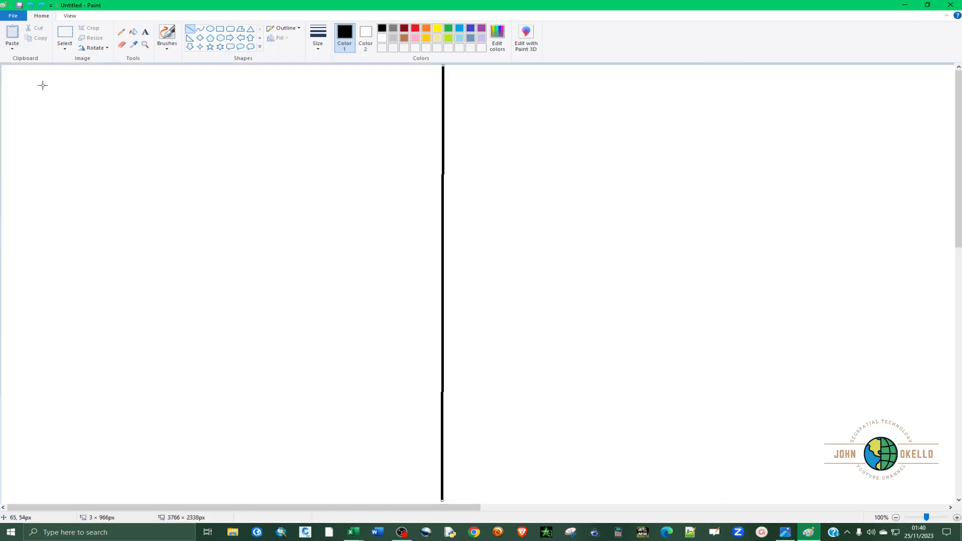
{"action": "left_click", "coordinate": [145, 31]}
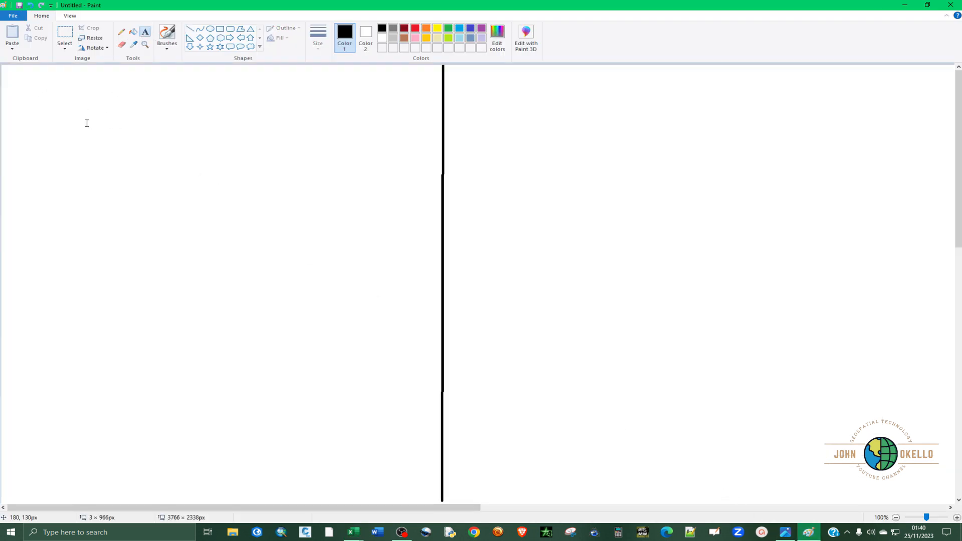
{"action": "left_click", "coordinate": [41, 99]}
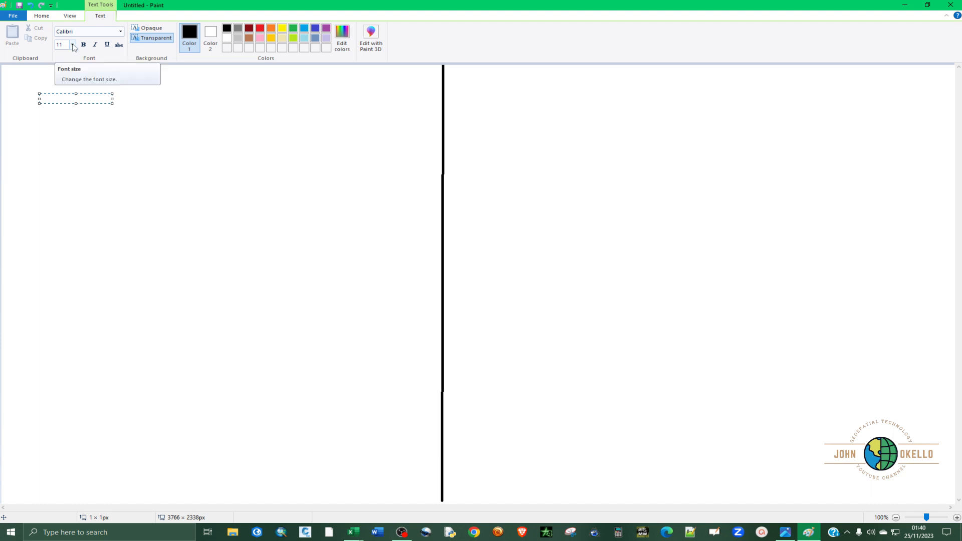
{"action": "left_click", "coordinate": [72, 45]}
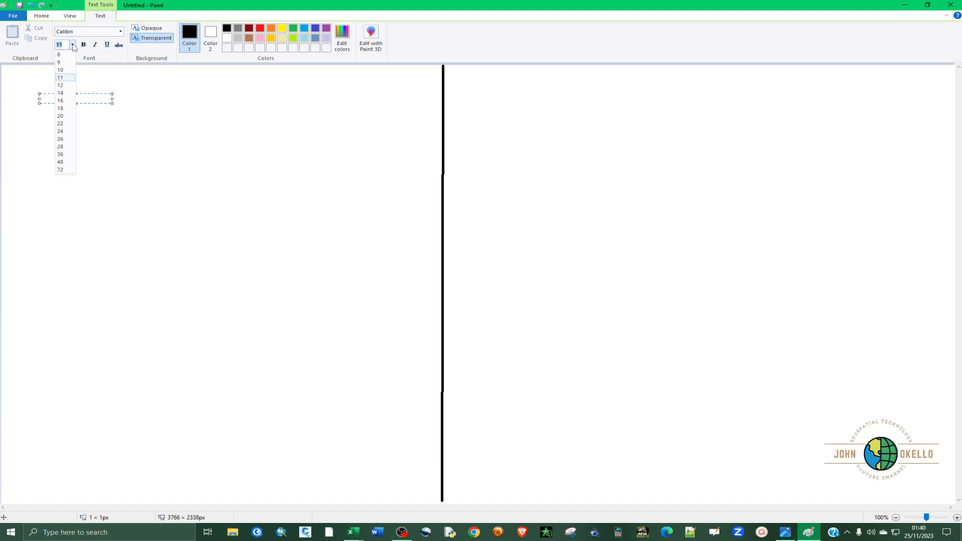
{"action": "left_click", "coordinate": [61, 139]}
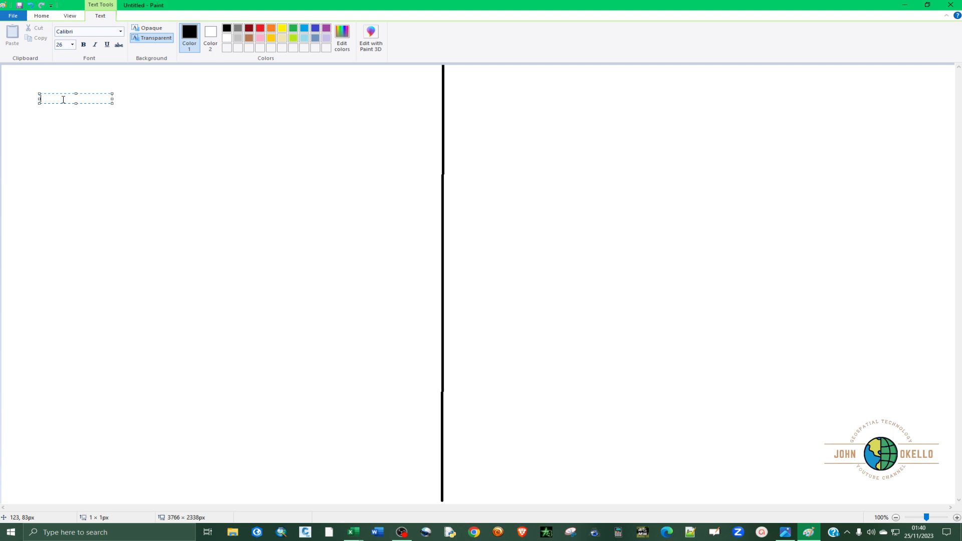
{"action": "type", "text": "Change in Northin"}
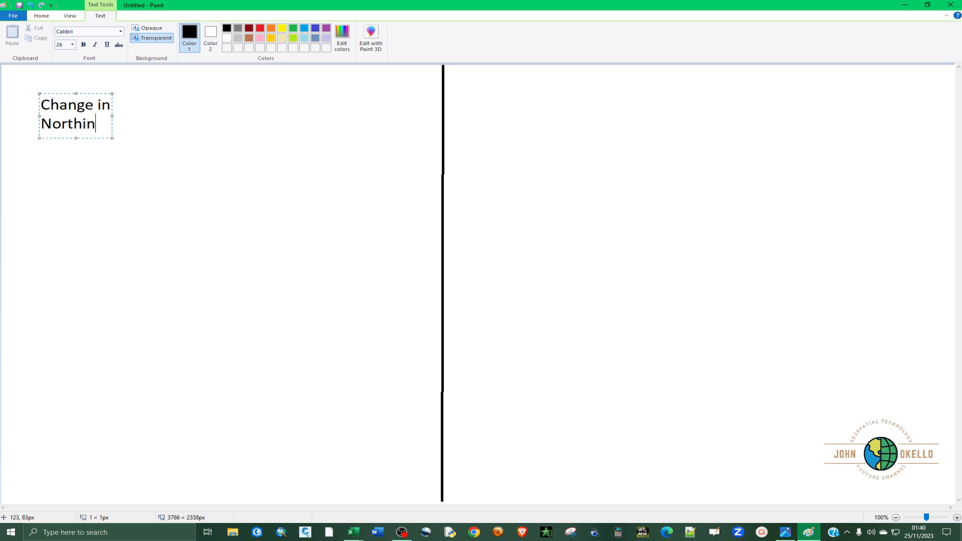
{"action": "type", "text": "g = Northing"}
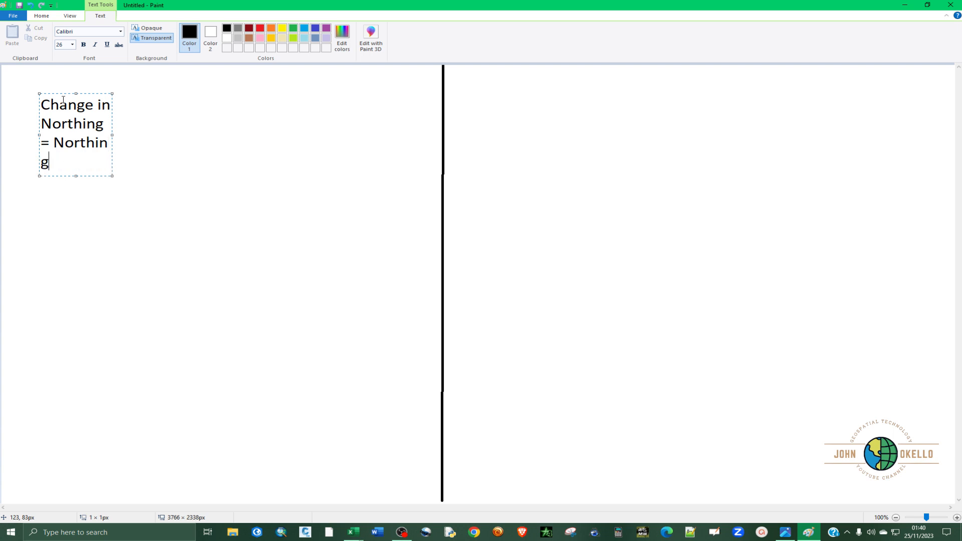
{"action": "type", "text": "2 - Northing"}
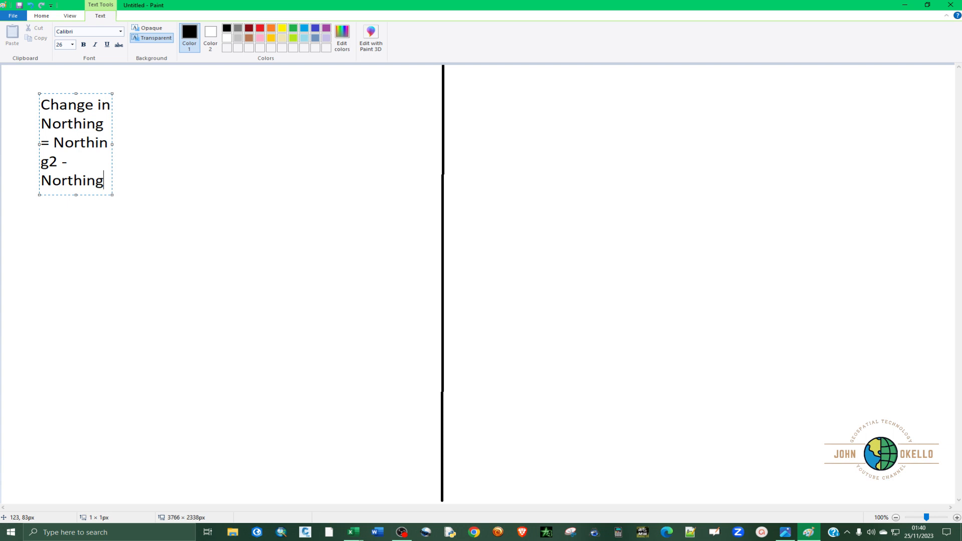
{"action": "type", "text": "1"}
{"action": "left_click_drag", "start_coordinate": [112, 153], "coordinate": [404, 155]}
Duplicate the Change in Northing formula within the text box, leaving one blank line between the two copies.
{"action": "left_click_drag", "start_coordinate": [352, 106], "coordinate": [43, 114]}
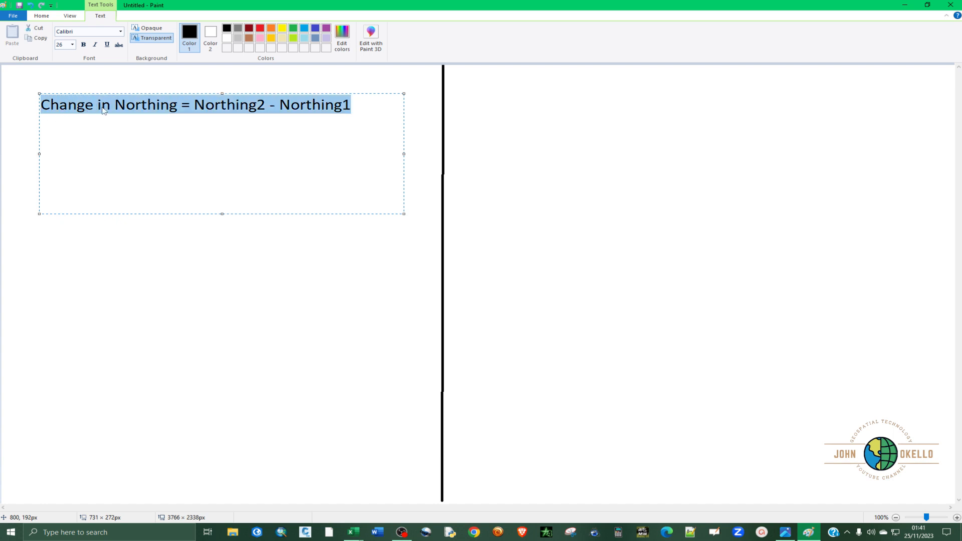
{"action": "key", "text": "ctrl+c"}
{"action": "left_click", "coordinate": [54, 145]}
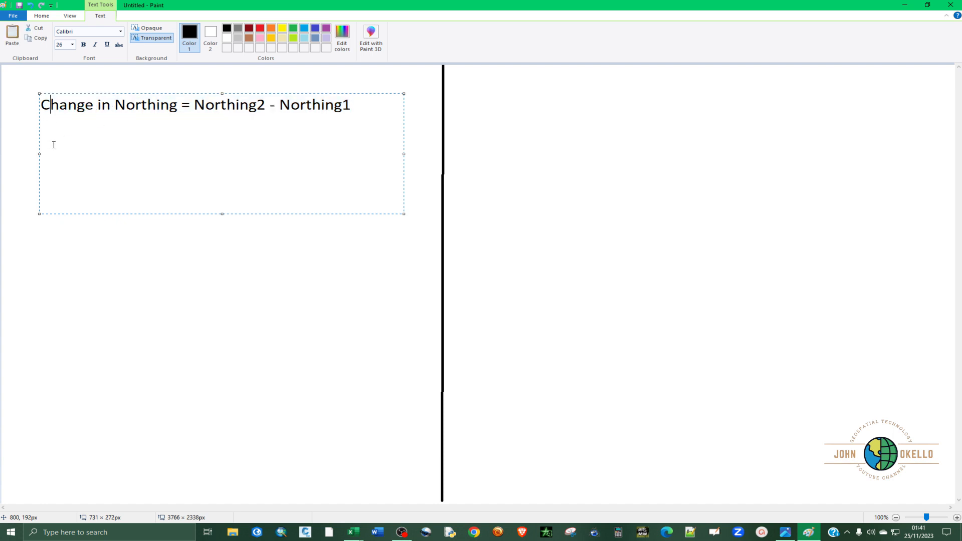
{"action": "left_click", "coordinate": [362, 107]}
{"action": "key", "text": "Return"}
{"action": "key", "text": "Return"}
{"action": "key", "text": "ctrl+v"}
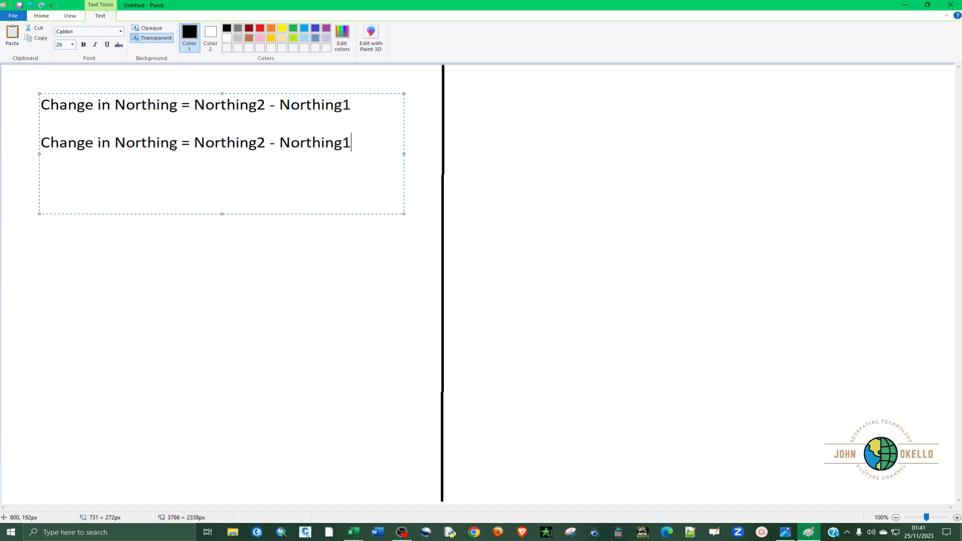
Edit the duplicated line so it reads "Change in Easting = Easting2 - Easting1" and finish the text box.
{"action": "left_click_drag", "start_coordinate": [178, 144], "coordinate": [119, 146]}
{"action": "type", "text": "Easting"}
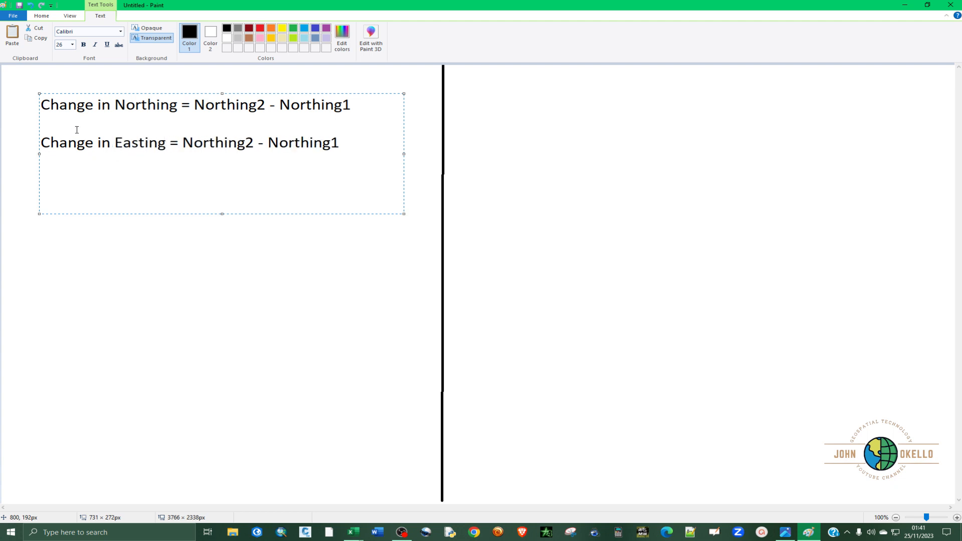
{"action": "left_click_drag", "start_coordinate": [182, 144], "coordinate": [249, 143]}
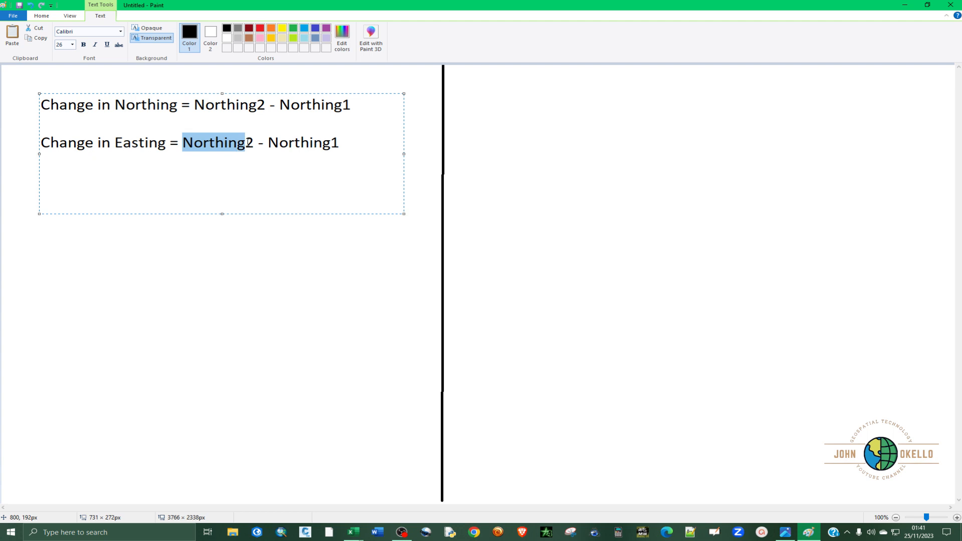
{"action": "type", "text": "Easting"}
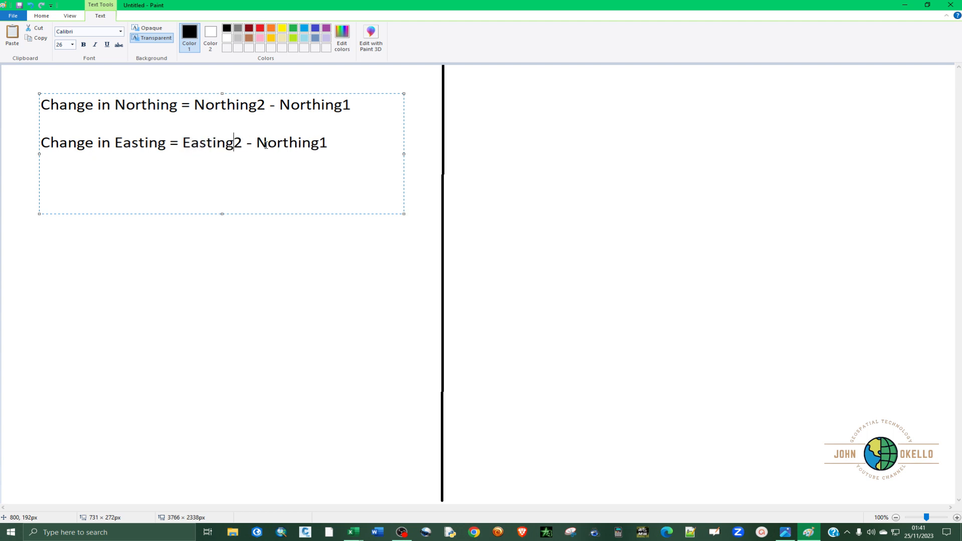
{"action": "left_click_drag", "start_coordinate": [262, 144], "coordinate": [318, 149]}
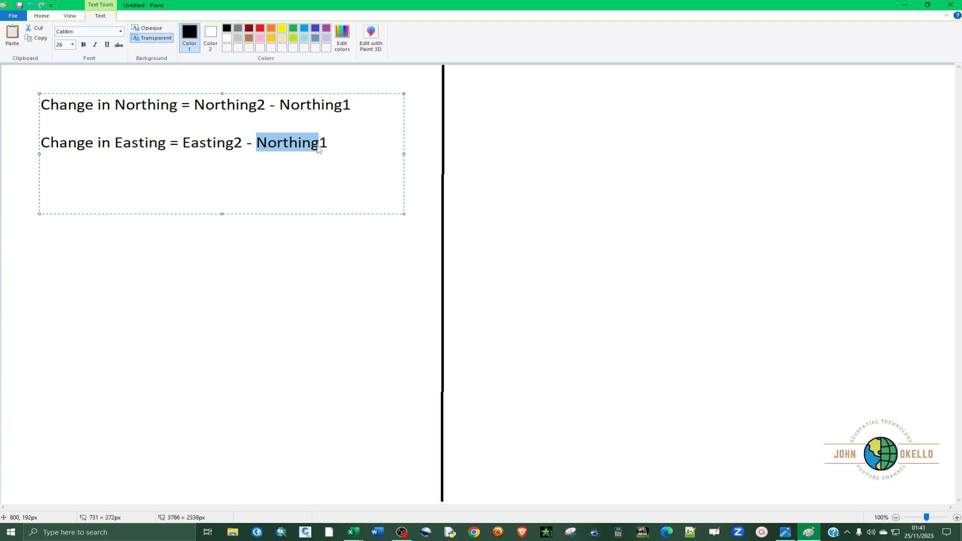
{"action": "type", "text": "Easting"}
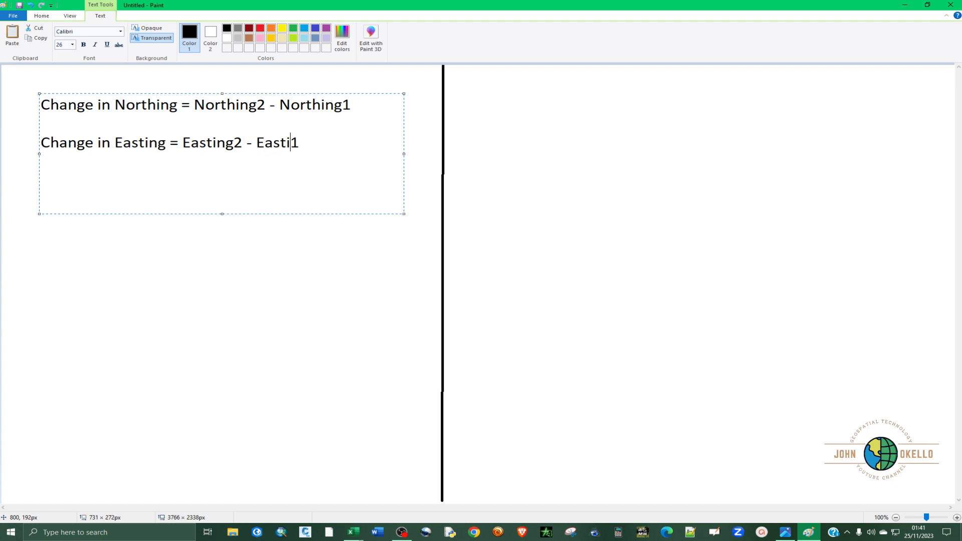
{"action": "left_click", "coordinate": [268, 263]}
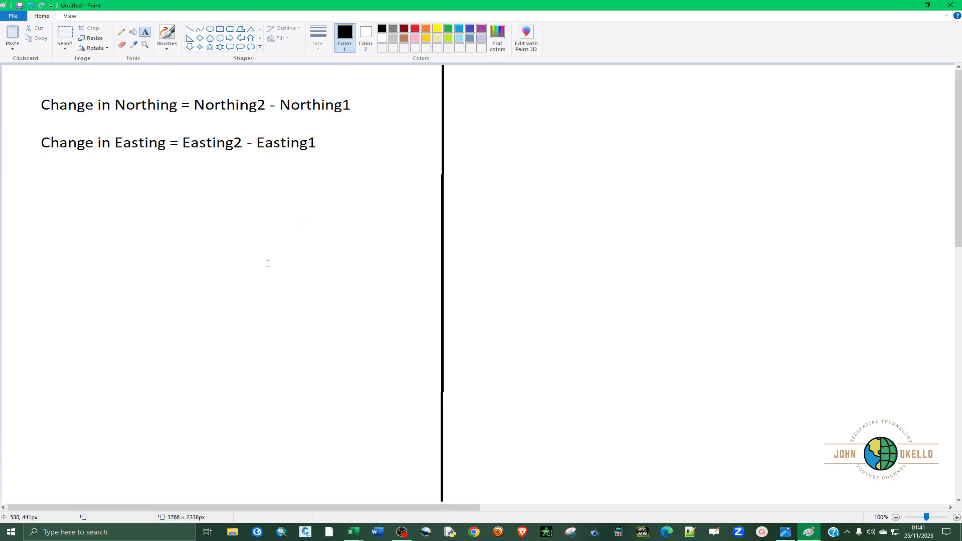
{"action": "key", "text": "ctrl+s"}
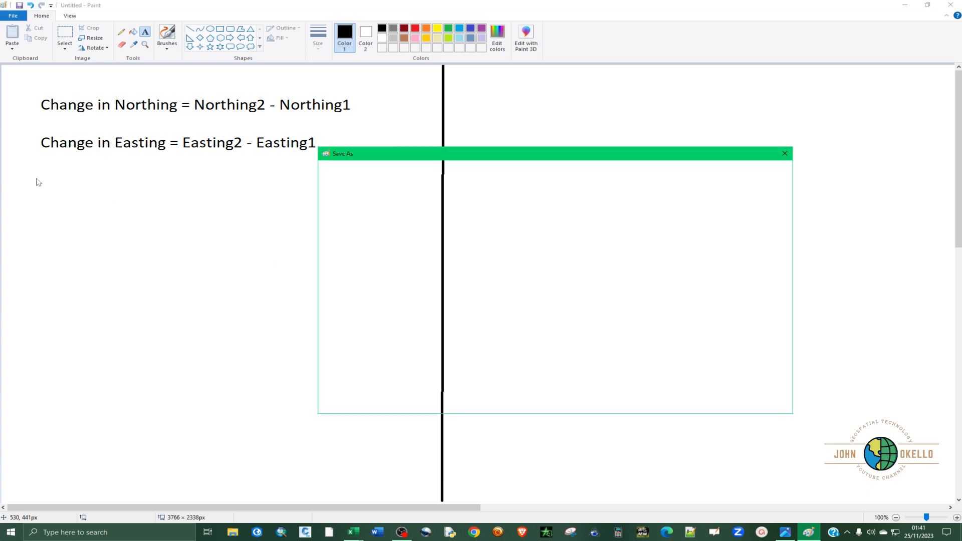
{"action": "left_click", "coordinate": [760, 406]}
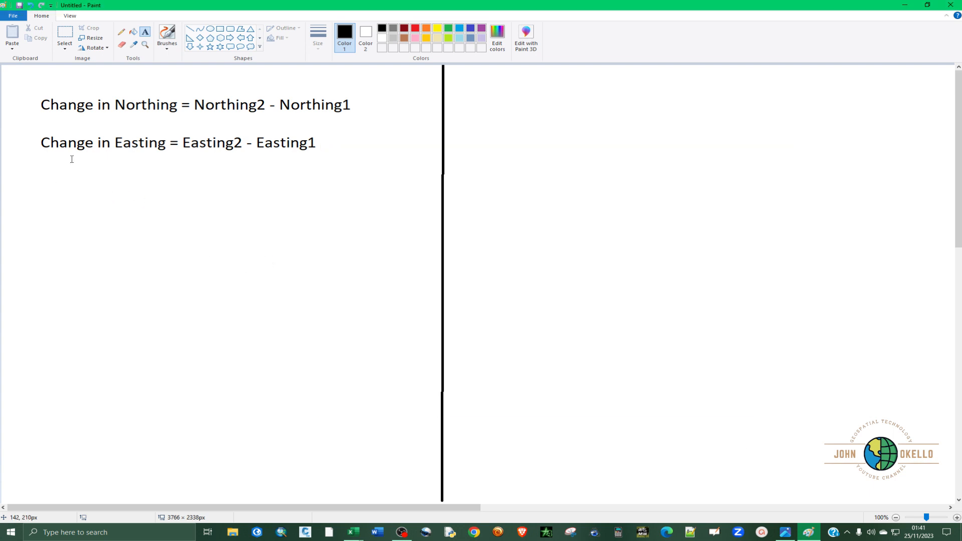
Handwrite the formula "ΔN = N2 - N1" with the brush below the two typed formulas.
{"action": "left_click", "coordinate": [167, 38]}
{"action": "left_click_drag", "start_coordinate": [43, 191], "coordinate": [15, 239]}
{"action": "mouse_move", "coordinate": [43, 190]}
{"action": "left_mouse_down"}
{"action": "mouse_move", "coordinate": [66, 236]}
{"action": "mouse_move", "coordinate": [13, 238]}
{"action": "left_mouse_up"}
{"action": "mouse_move", "coordinate": [76, 229]}
{"action": "left_mouse_down"}
{"action": "mouse_move", "coordinate": [103, 218]}
{"action": "mouse_move", "coordinate": [111, 199]}
{"action": "mouse_move", "coordinate": [149, 213]}
{"action": "mouse_move", "coordinate": [149, 230]}
{"action": "mouse_move", "coordinate": [194, 201]}
{"action": "mouse_move", "coordinate": [226, 233]}
{"action": "mouse_move", "coordinate": [325, 199]}
{"action": "mouse_move", "coordinate": [341, 214]}
{"action": "mouse_move", "coordinate": [340, 234]}
{"action": "left_mouse_up"}
Handwrite the formula "ΔE = E2 - E1" with the brush below the ΔN formula.
{"action": "left_click_drag", "start_coordinate": [50, 276], "coordinate": [31, 314]}
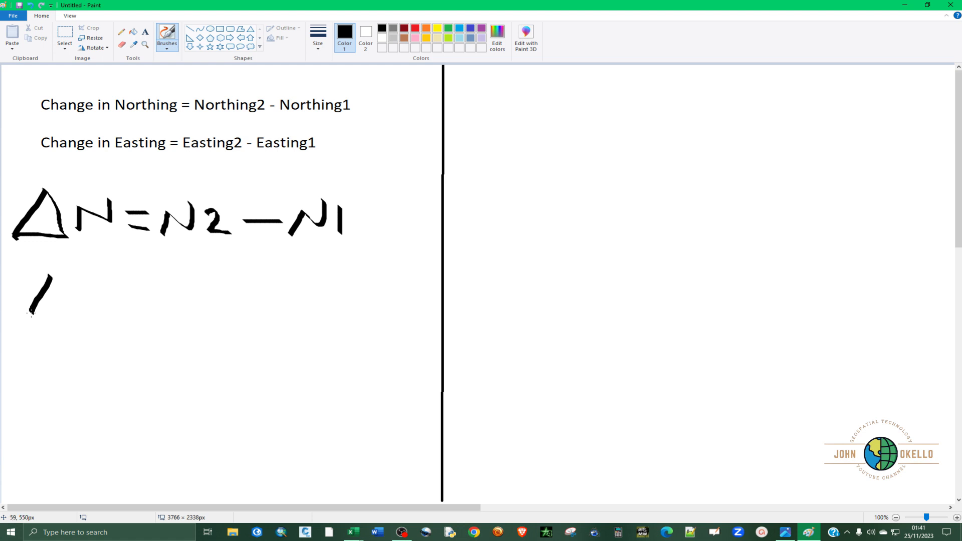
{"action": "mouse_move", "coordinate": [51, 276]}
{"action": "left_mouse_down"}
{"action": "mouse_move", "coordinate": [79, 311]}
{"action": "mouse_move", "coordinate": [28, 314]}
{"action": "left_mouse_up"}
{"action": "mouse_move", "coordinate": [86, 284]}
{"action": "left_mouse_down"}
{"action": "mouse_move", "coordinate": [93, 301]}
{"action": "mouse_move", "coordinate": [87, 284]}
{"action": "mouse_move", "coordinate": [126, 285]}
{"action": "mouse_move", "coordinate": [119, 299]}
{"action": "mouse_move", "coordinate": [129, 312]}
{"action": "mouse_move", "coordinate": [172, 290]}
{"action": "left_mouse_up"}
{"action": "left_click_drag", "start_coordinate": [148, 302], "coordinate": [172, 306]}
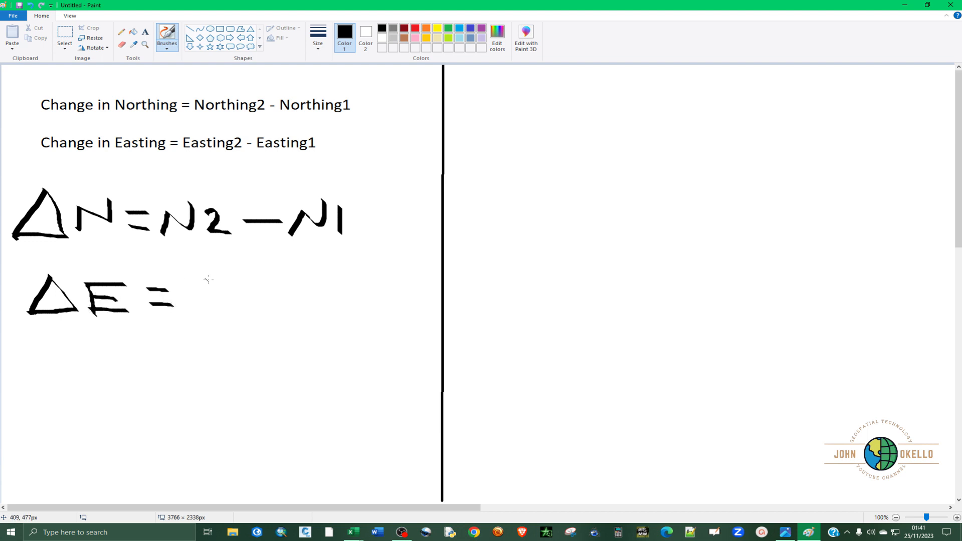
{"action": "left_click_drag", "start_coordinate": [203, 282], "coordinate": [200, 317]}
{"action": "mouse_move", "coordinate": [200, 285]}
{"action": "left_mouse_down"}
{"action": "mouse_move", "coordinate": [236, 286]}
{"action": "mouse_move", "coordinate": [235, 314]}
{"action": "mouse_move", "coordinate": [248, 316]}
{"action": "mouse_move", "coordinate": [283, 317]}
{"action": "mouse_move", "coordinate": [310, 299]}
{"action": "mouse_move", "coordinate": [331, 317]}
{"action": "mouse_move", "coordinate": [363, 291]}
{"action": "mouse_move", "coordinate": [361, 316]}
{"action": "mouse_move", "coordinate": [372, 318]}
{"action": "left_mouse_up"}
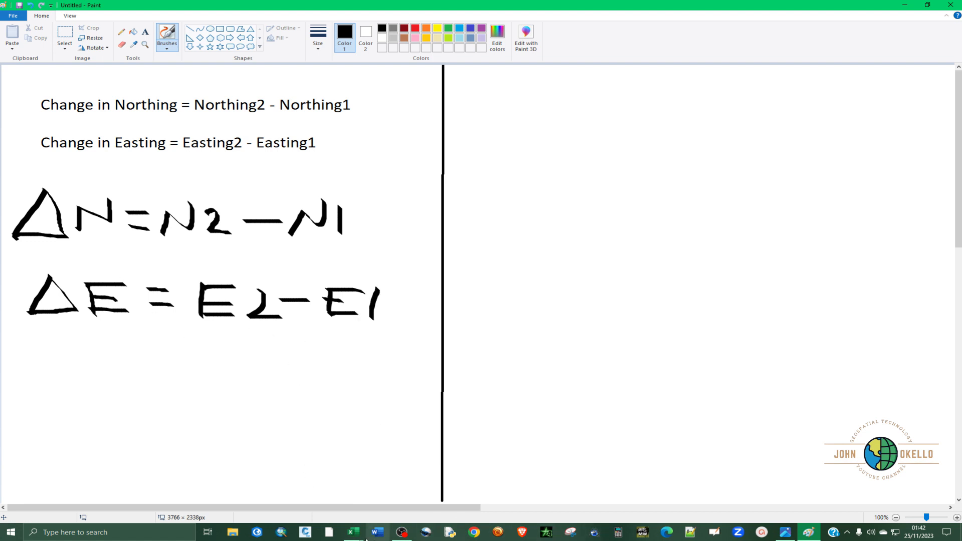
Switch to Excel and enter the formula =C4-C3 in F4 for the first change in northing.
{"action": "left_click", "coordinate": [328, 489]}
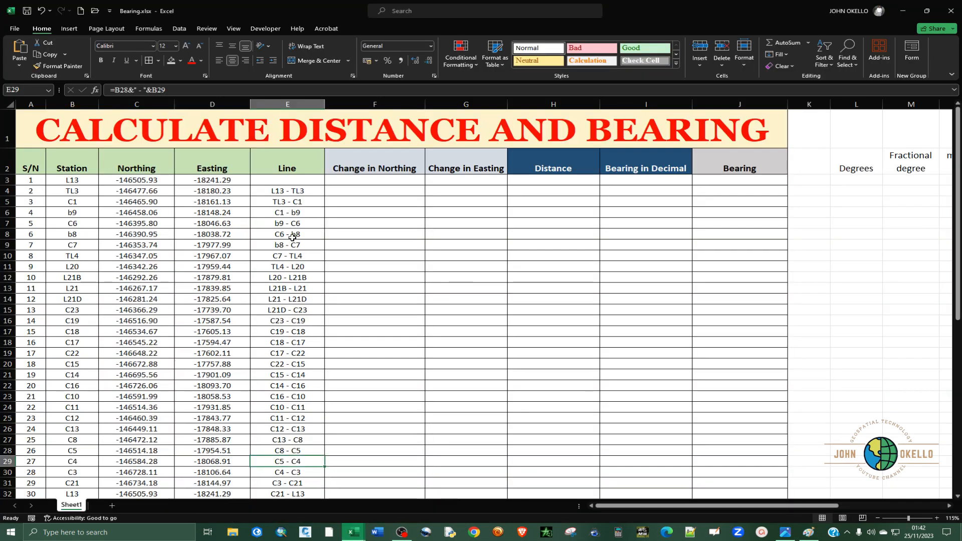
{"action": "left_click", "coordinate": [334, 195]}
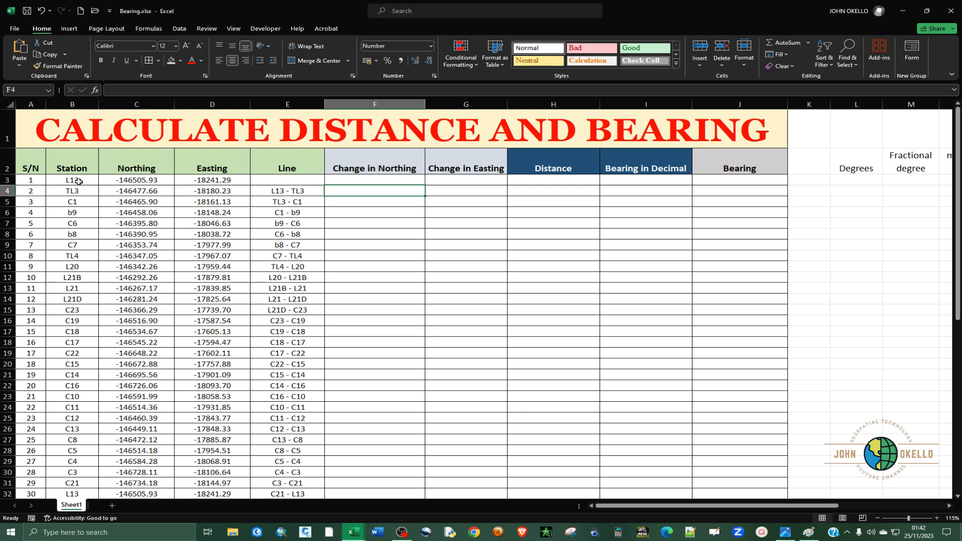
{"action": "type", "text": "="}
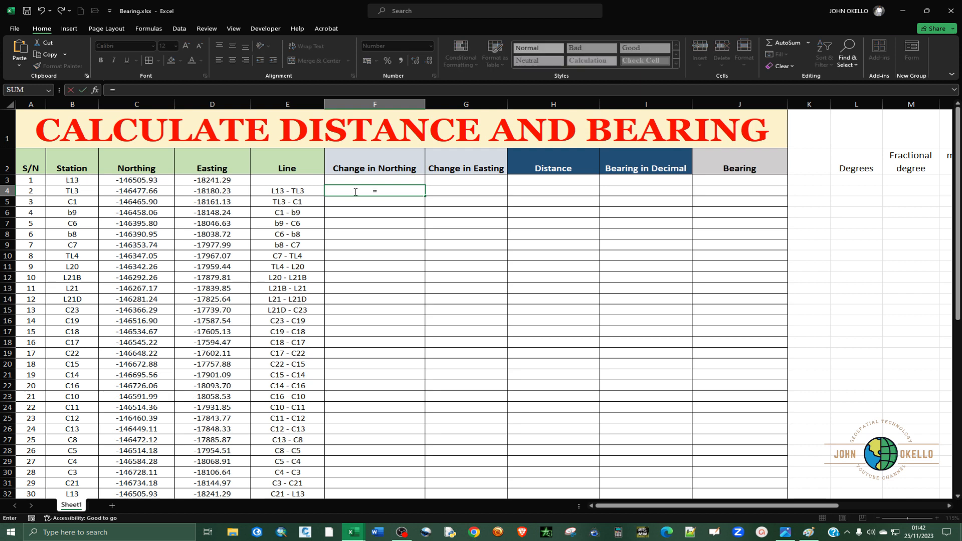
{"action": "left_click", "coordinate": [143, 192]}
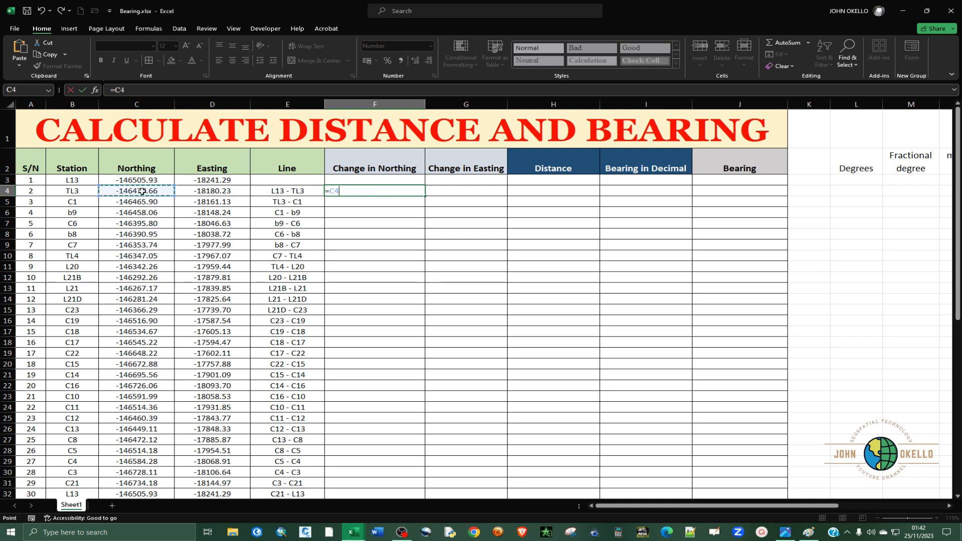
{"action": "type", "text": "-"}
{"action": "left_click", "coordinate": [142, 179]}
{"action": "key", "text": "Return"}
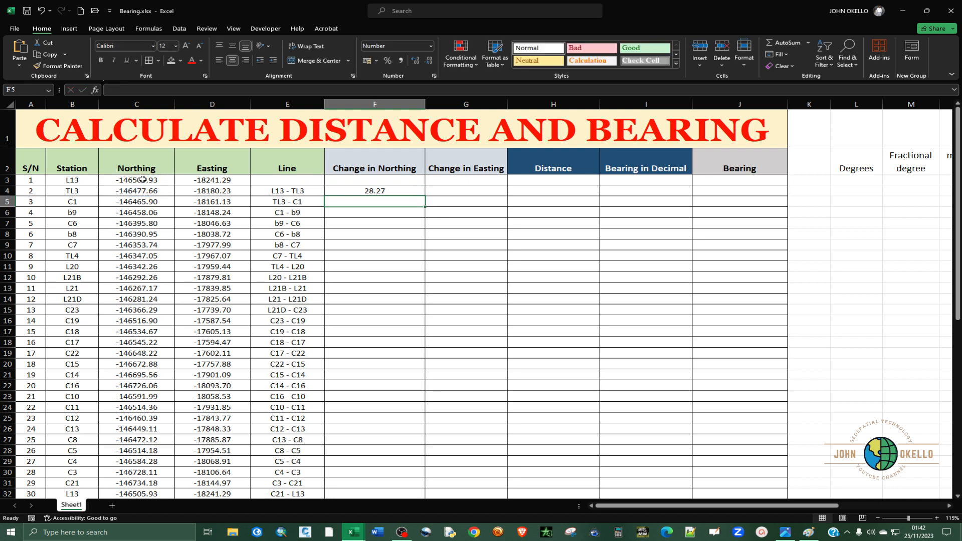
Fill the change in northing formula from F4 down to F32, the last station row.
{"action": "left_click", "coordinate": [369, 191]}
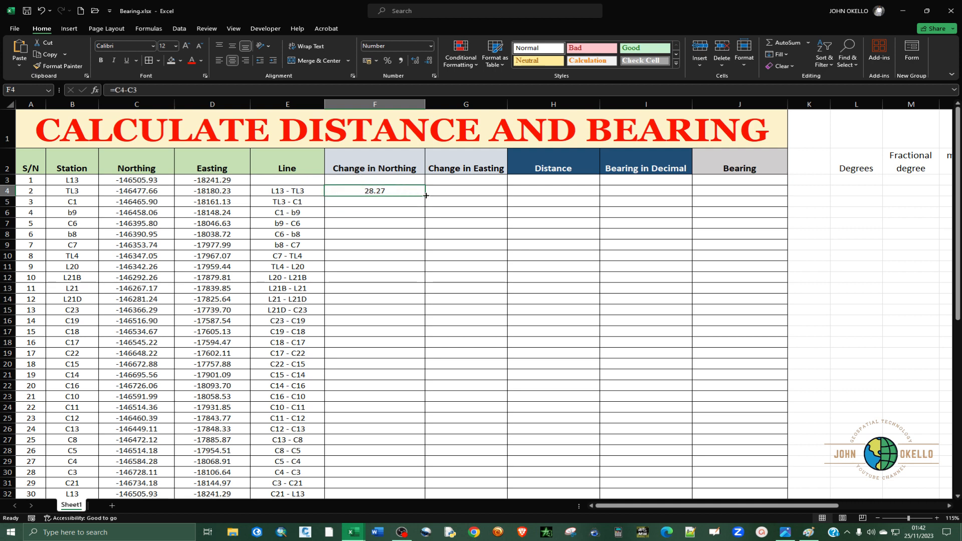
{"action": "left_click_drag", "start_coordinate": [424, 196], "coordinate": [401, 458]}
{"action": "scroll", "coordinate": [393, 343], "scroll_direction": "up", "scroll_amount": 1}
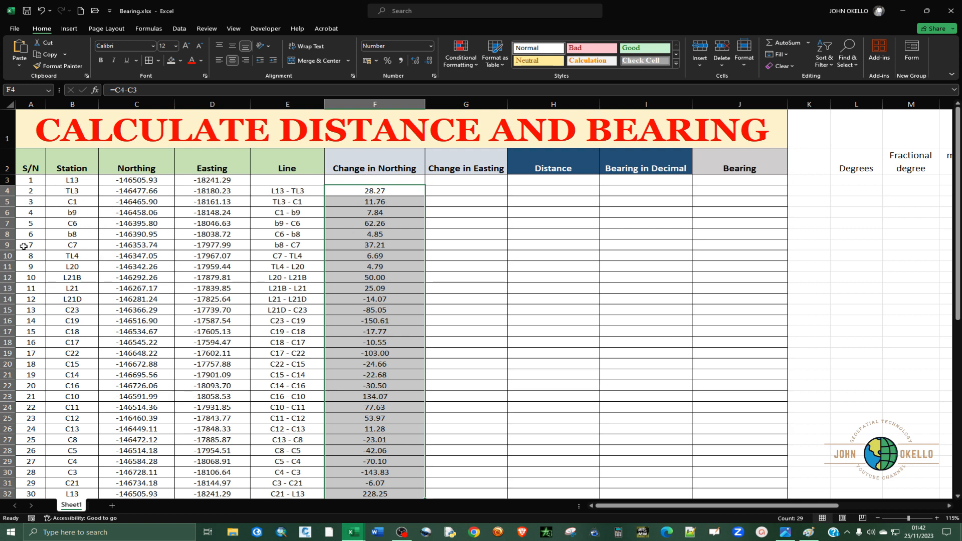
Enter the formula =D4-D3 in G4 for the first change in easting.
{"action": "left_click", "coordinate": [451, 192]}
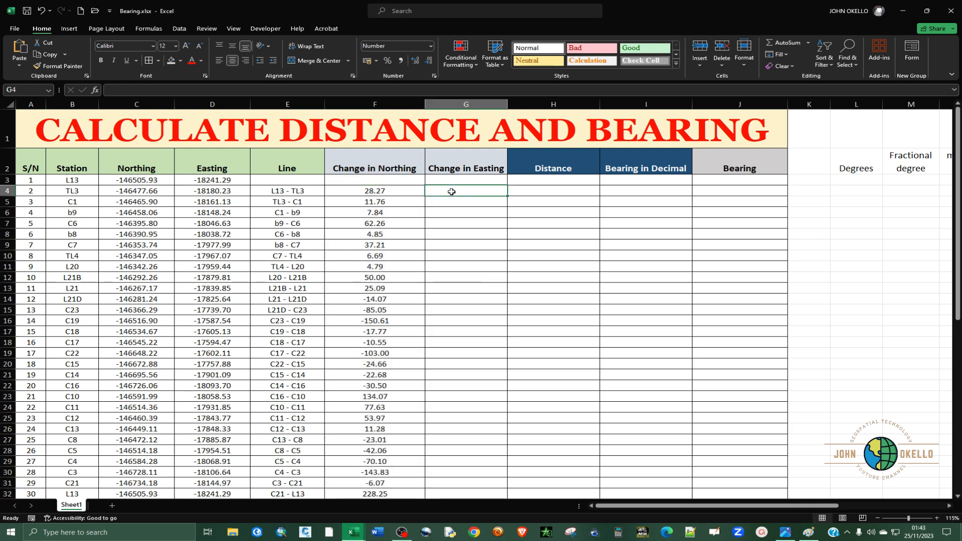
{"action": "type", "text": "="}
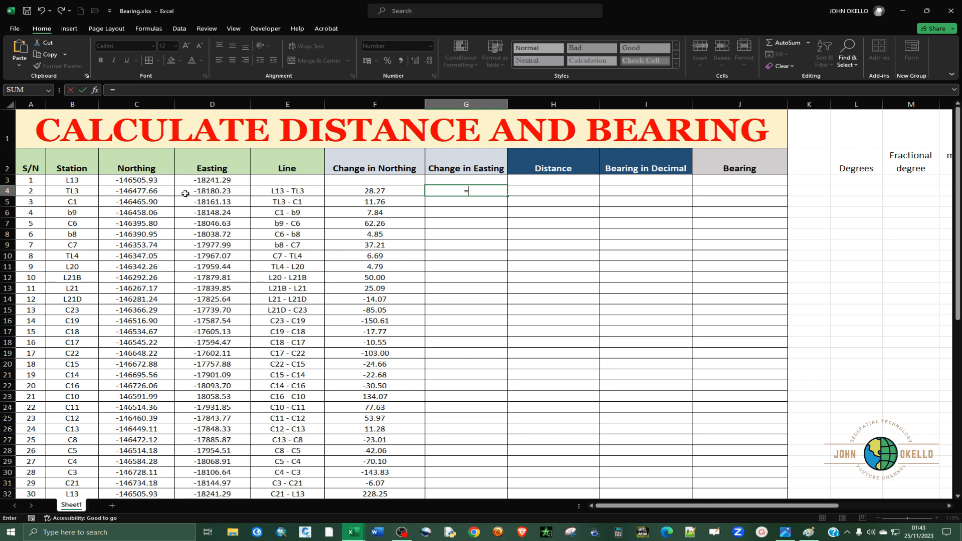
{"action": "left_click", "coordinate": [213, 193]}
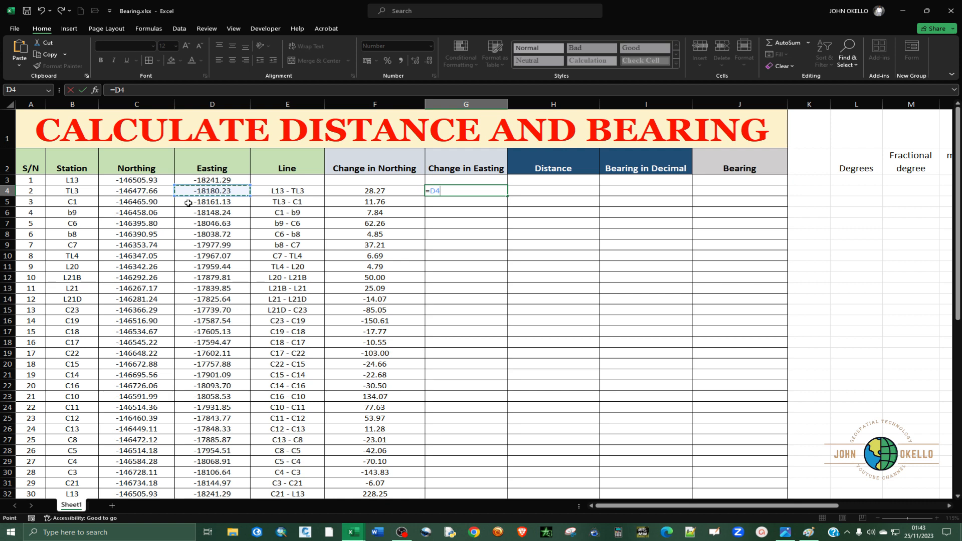
{"action": "type", "text": "-"}
{"action": "left_click", "coordinate": [215, 182]}
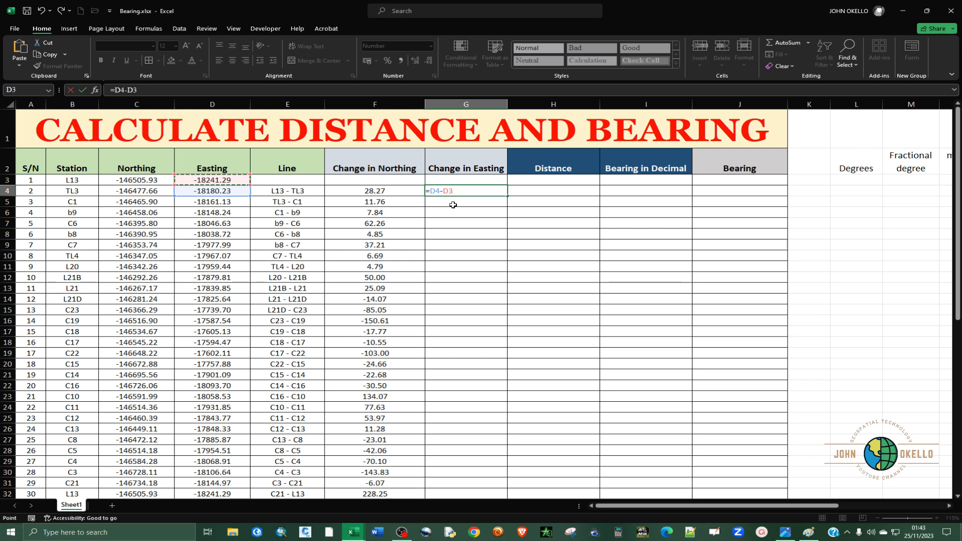
{"action": "key", "text": "Return"}
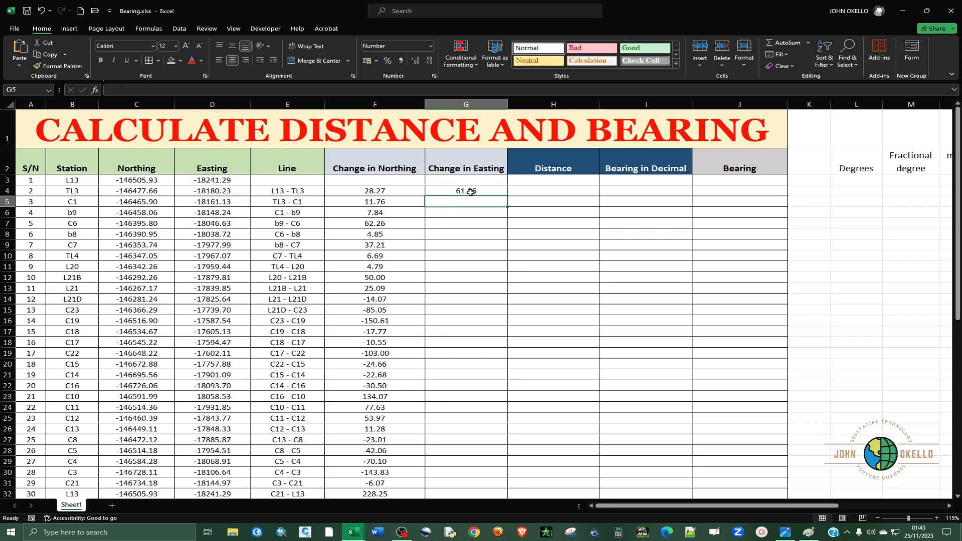
Fill the change in easting formula from G4 down to G32, the last station row.
{"action": "left_click", "coordinate": [471, 191]}
{"action": "left_click_drag", "start_coordinate": [507, 207], "coordinate": [503, 435]}
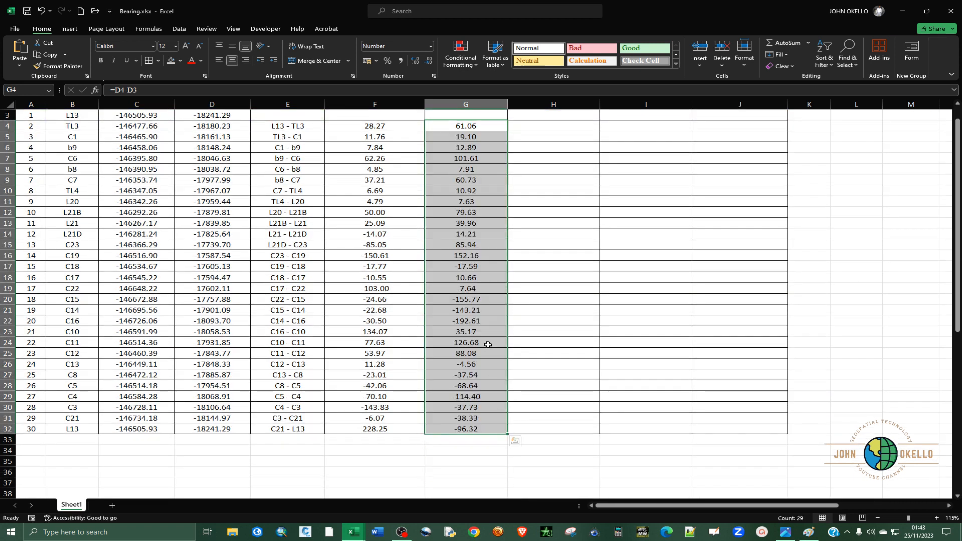
{"action": "left_click", "coordinate": [527, 298]}
{"action": "scroll", "coordinate": [493, 283], "scroll_direction": "up", "scroll_amount": 1}
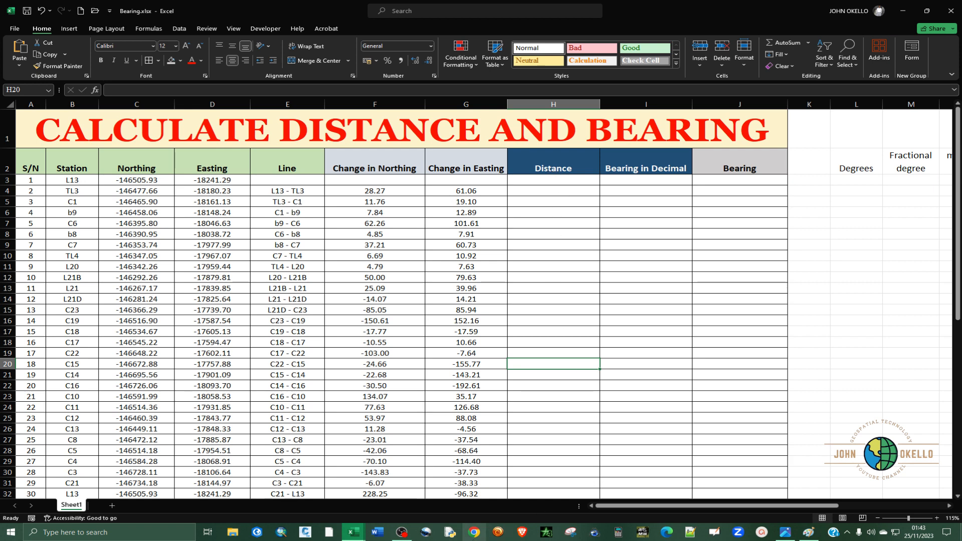
Switch to Paint and handwrite "D =" followed by a wide square root sign below the ΔE formula.
{"action": "left_click", "coordinate": [809, 535]}
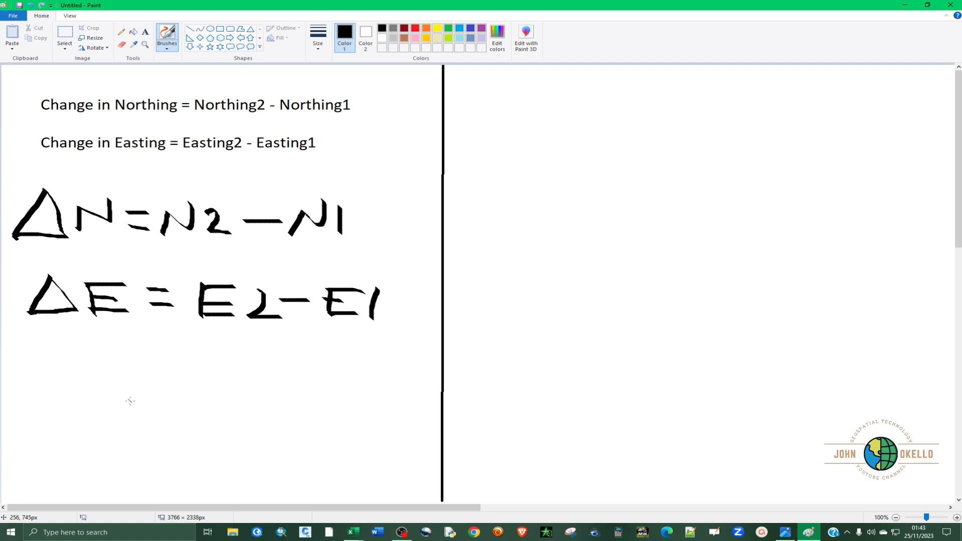
{"action": "left_click_drag", "start_coordinate": [27, 361], "coordinate": [21, 398]}
{"action": "mouse_move", "coordinate": [25, 361]}
{"action": "left_mouse_down"}
{"action": "mouse_move", "coordinate": [31, 401]}
{"action": "mouse_move", "coordinate": [13, 399]}
{"action": "left_mouse_up"}
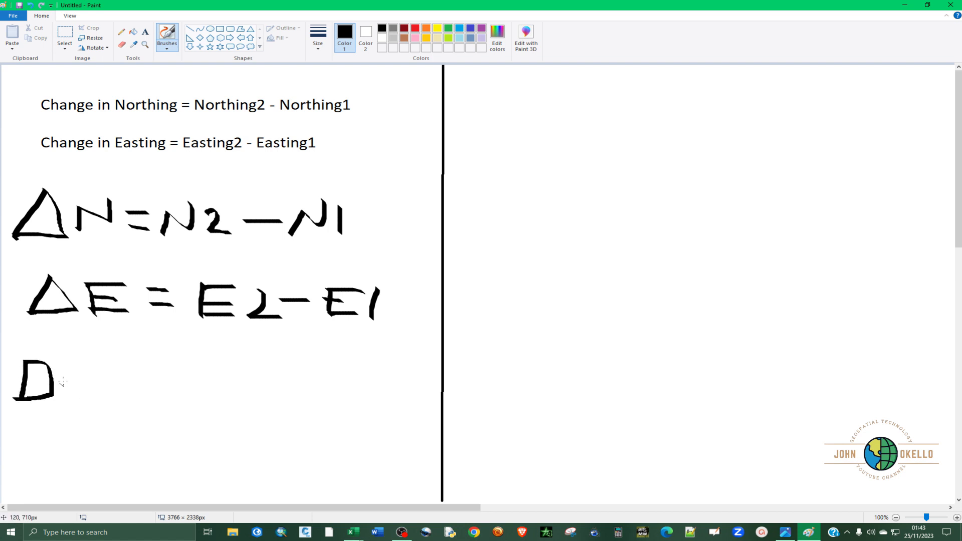
{"action": "mouse_move", "coordinate": [64, 377]}
{"action": "left_mouse_down"}
{"action": "mouse_move", "coordinate": [84, 379]}
{"action": "mouse_move", "coordinate": [75, 393]}
{"action": "mouse_move", "coordinate": [111, 415]}
{"action": "mouse_move", "coordinate": [109, 429]}
{"action": "left_mouse_up"}
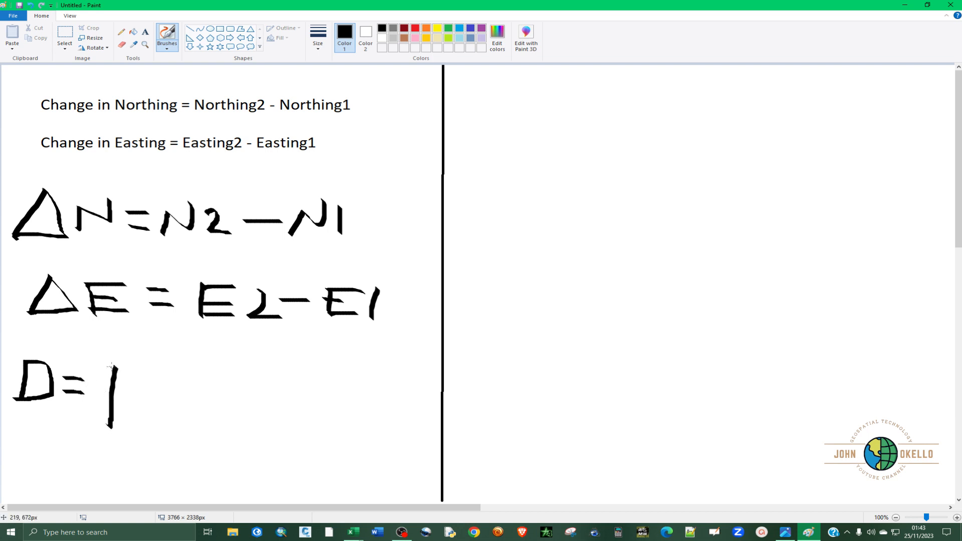
{"action": "left_click_drag", "start_coordinate": [115, 368], "coordinate": [329, 360]}
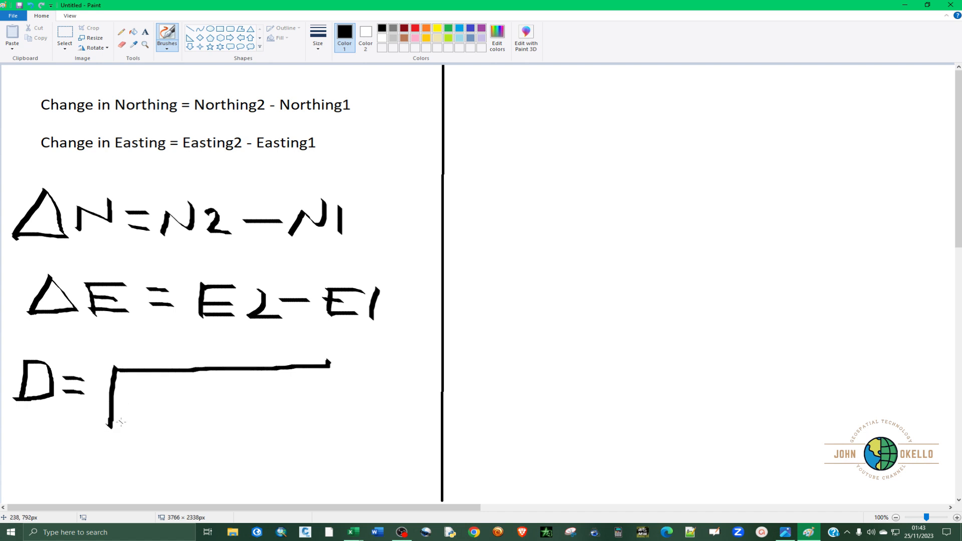
{"action": "key", "text": "ctrl+z"}
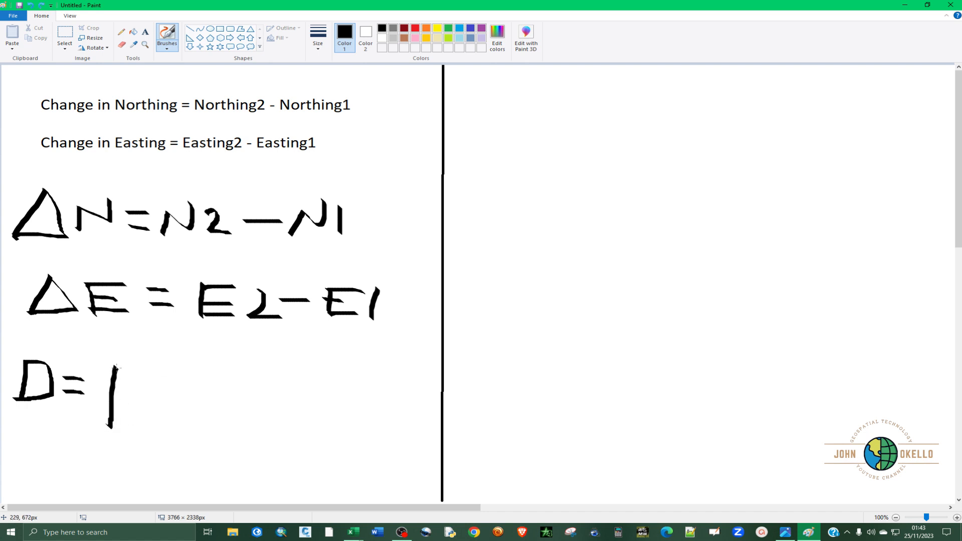
{"action": "left_click_drag", "start_coordinate": [116, 367], "coordinate": [342, 373]}
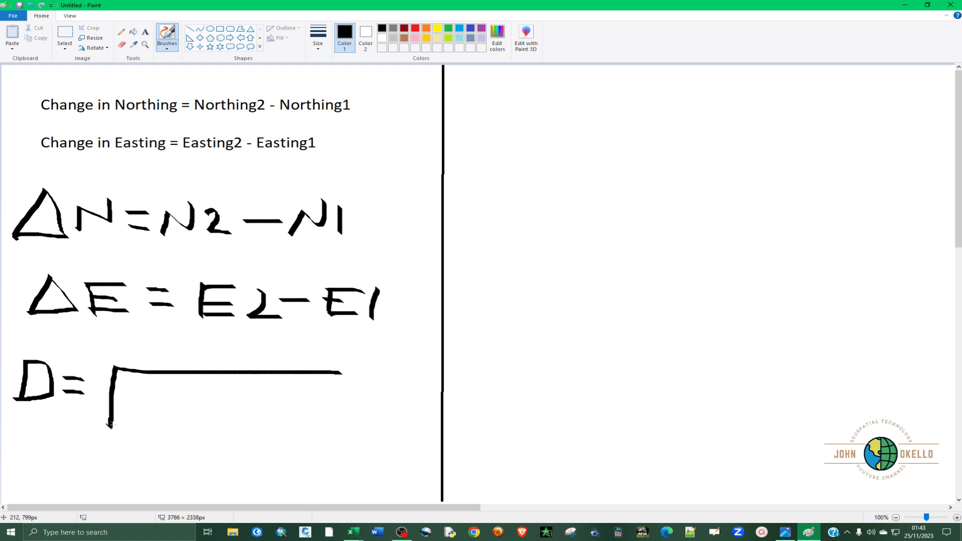
{"action": "mouse_move", "coordinate": [107, 426]}
{"action": "left_mouse_down"}
{"action": "mouse_move", "coordinate": [98, 411]}
{"action": "mouse_move", "coordinate": [129, 428]}
{"action": "left_mouse_up"}
Handwrite "ΔN² + ΔE²" under the square root sign to complete the distance formula.
{"action": "mouse_move", "coordinate": [142, 394]}
{"action": "left_mouse_down"}
{"action": "mouse_move", "coordinate": [164, 426]}
{"action": "mouse_move", "coordinate": [130, 426]}
{"action": "mouse_move", "coordinate": [196, 398]}
{"action": "left_mouse_up"}
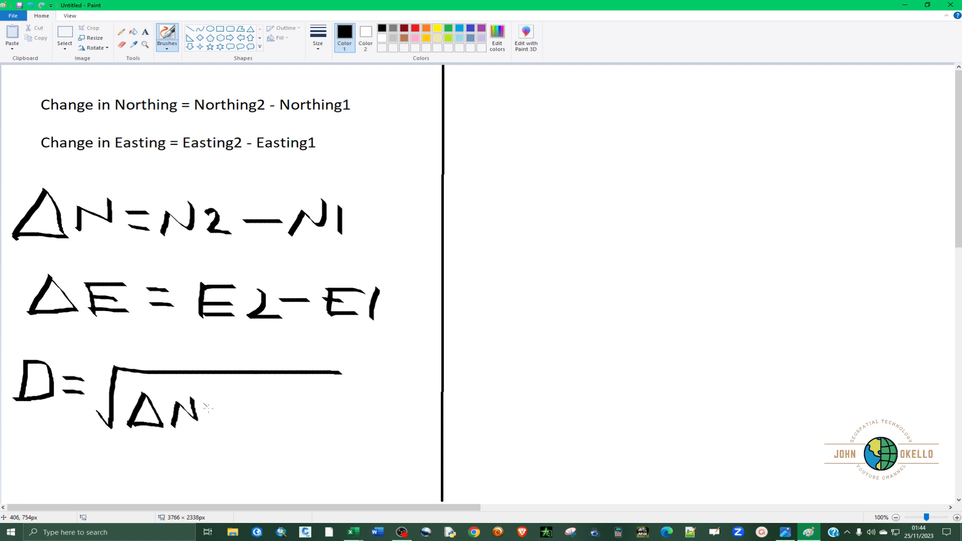
{"action": "mouse_move", "coordinate": [203, 394]}
{"action": "left_mouse_down"}
{"action": "mouse_move", "coordinate": [221, 401]}
{"action": "mouse_move", "coordinate": [239, 440]}
{"action": "mouse_move", "coordinate": [228, 424]}
{"action": "mouse_move", "coordinate": [259, 421]}
{"action": "mouse_move", "coordinate": [265, 439]}
{"action": "mouse_move", "coordinate": [281, 406]}
{"action": "mouse_move", "coordinate": [304, 431]}
{"action": "mouse_move", "coordinate": [273, 436]}
{"action": "left_mouse_up"}
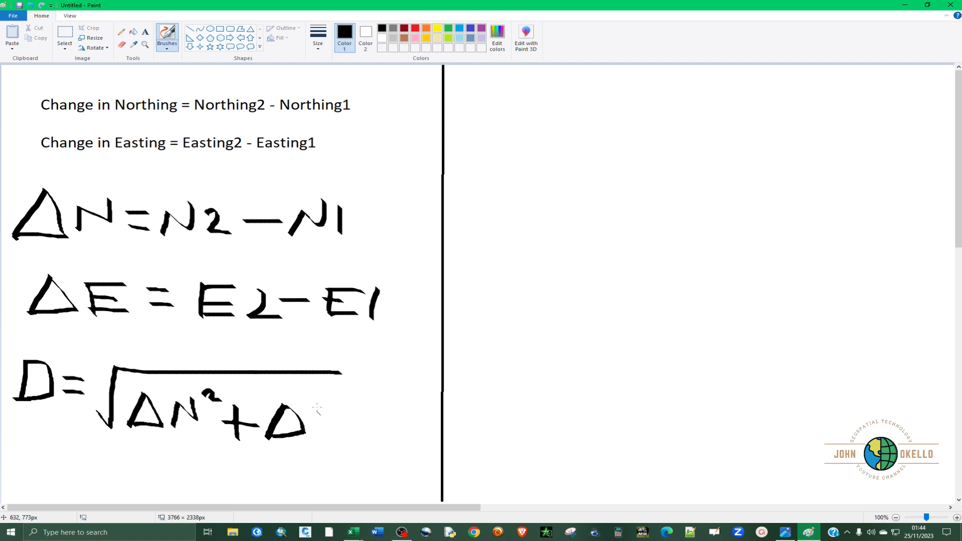
{"action": "mouse_move", "coordinate": [318, 407]}
{"action": "left_mouse_down"}
{"action": "mouse_move", "coordinate": [319, 436]}
{"action": "mouse_move", "coordinate": [348, 409]}
{"action": "mouse_move", "coordinate": [341, 431]}
{"action": "left_mouse_up"}
{"action": "left_click_drag", "start_coordinate": [356, 397], "coordinate": [395, 410]}
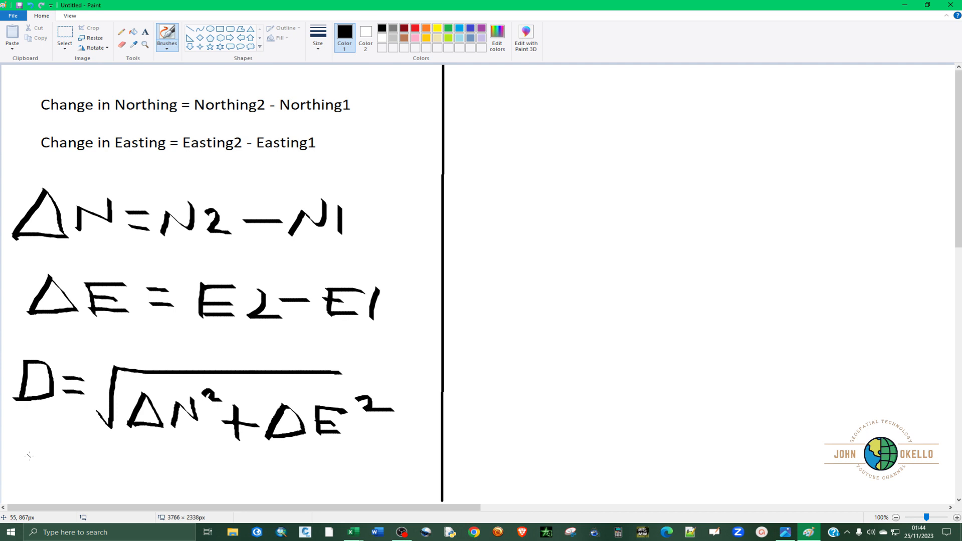
Handwrite the Pythagoras formula "H = √(a² + b²)" below the distance formula in Paint.
{"action": "left_click_drag", "start_coordinate": [28, 442], "coordinate": [31, 492]}
{"action": "mouse_move", "coordinate": [49, 443]}
{"action": "left_mouse_down"}
{"action": "mouse_move", "coordinate": [57, 492]}
{"action": "mouse_move", "coordinate": [56, 469]}
{"action": "mouse_move", "coordinate": [120, 467]}
{"action": "mouse_move", "coordinate": [129, 481]}
{"action": "left_mouse_up"}
{"action": "mouse_move", "coordinate": [179, 458]}
{"action": "left_mouse_down"}
{"action": "mouse_move", "coordinate": [177, 488]}
{"action": "mouse_move", "coordinate": [386, 453]}
{"action": "left_mouse_up"}
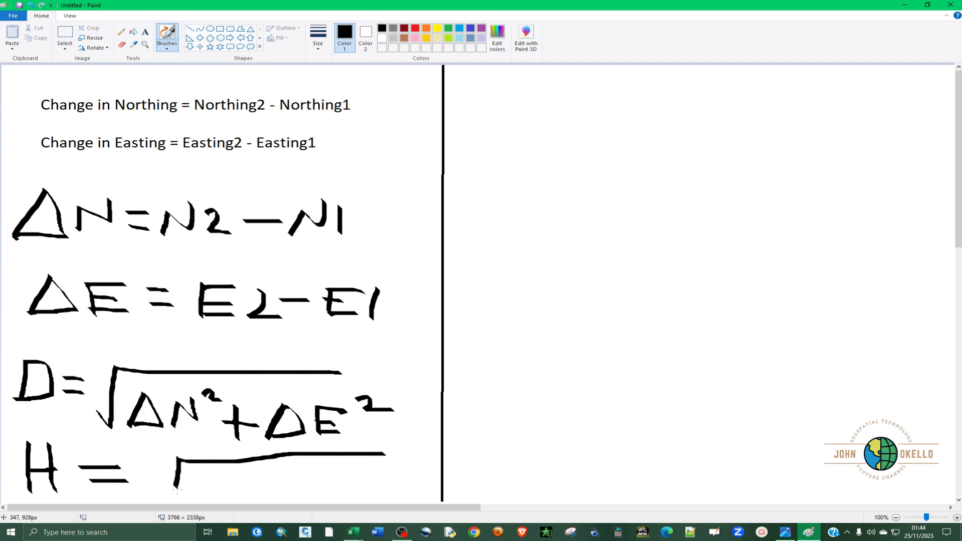
{"action": "left_click_drag", "start_coordinate": [178, 488], "coordinate": [161, 490]}
{"action": "mouse_move", "coordinate": [216, 478]}
{"action": "left_mouse_down"}
{"action": "mouse_move", "coordinate": [203, 493]}
{"action": "mouse_move", "coordinate": [218, 481]}
{"action": "mouse_move", "coordinate": [223, 496]}
{"action": "mouse_move", "coordinate": [288, 486]}
{"action": "left_mouse_up"}
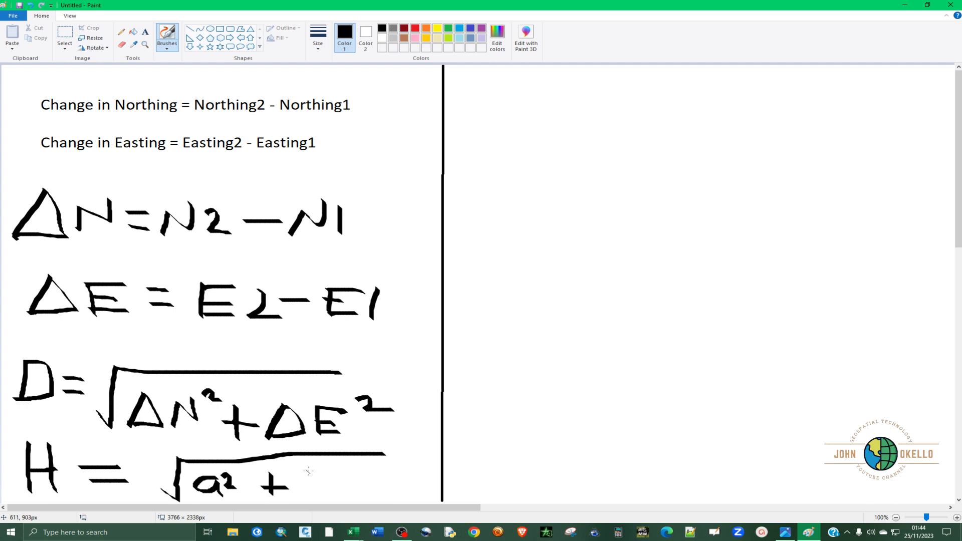
{"action": "mouse_move", "coordinate": [308, 469]}
{"action": "left_mouse_down"}
{"action": "mouse_move", "coordinate": [306, 494]}
{"action": "mouse_move", "coordinate": [347, 470]}
{"action": "left_mouse_up"}
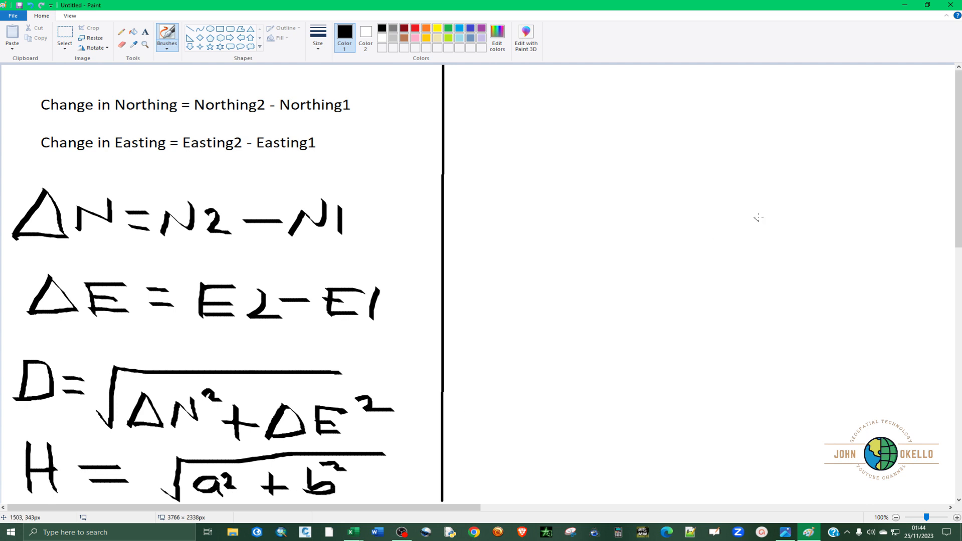
Switch to Excel and begin a formula with the SQRT function in the first Distance cell, H4.
{"action": "left_click", "coordinate": [907, 6]}
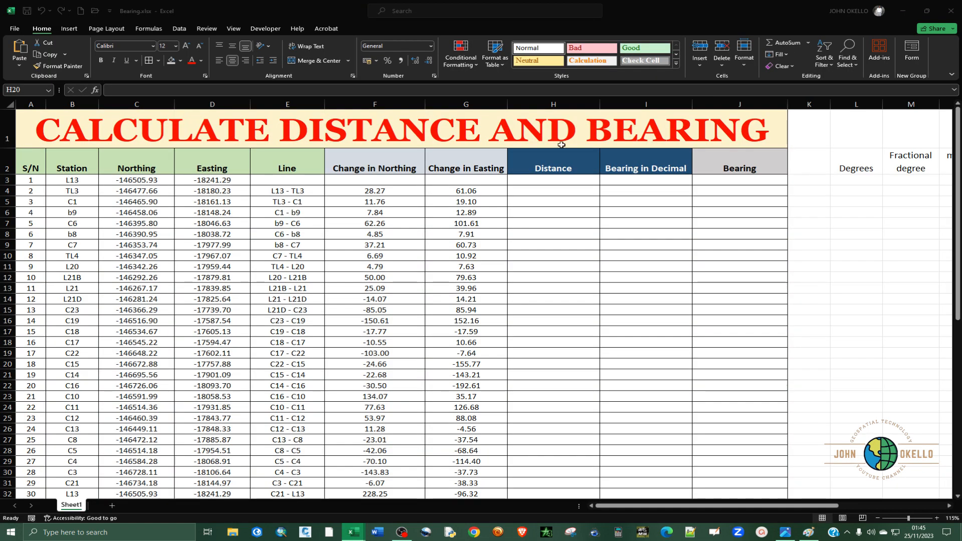
{"action": "left_click", "coordinate": [543, 194]}
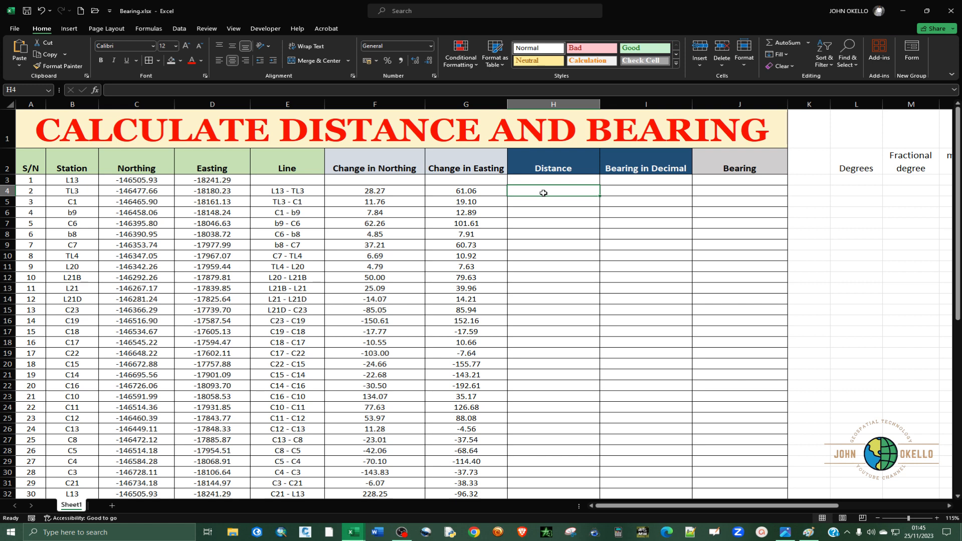
{"action": "type", "text": "="}
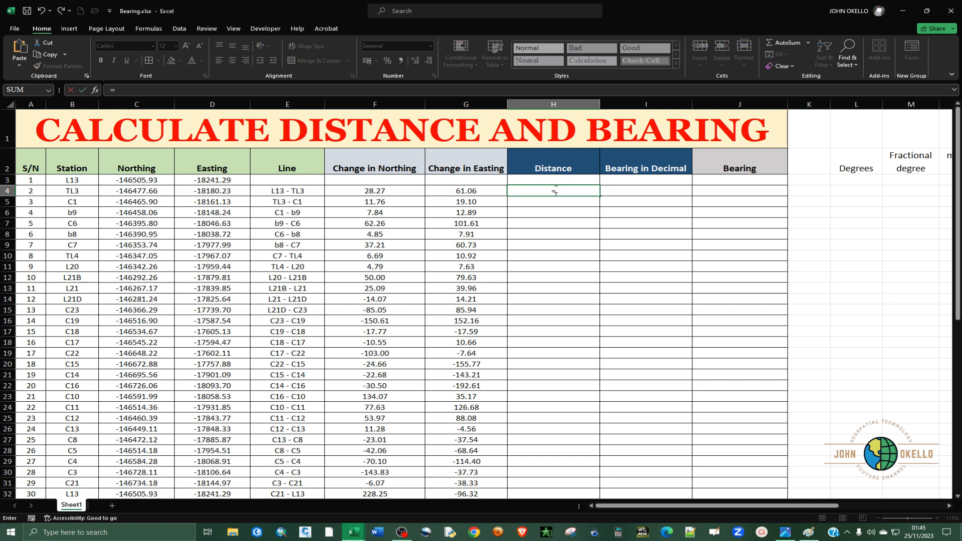
{"action": "type", "text": "sqr"}
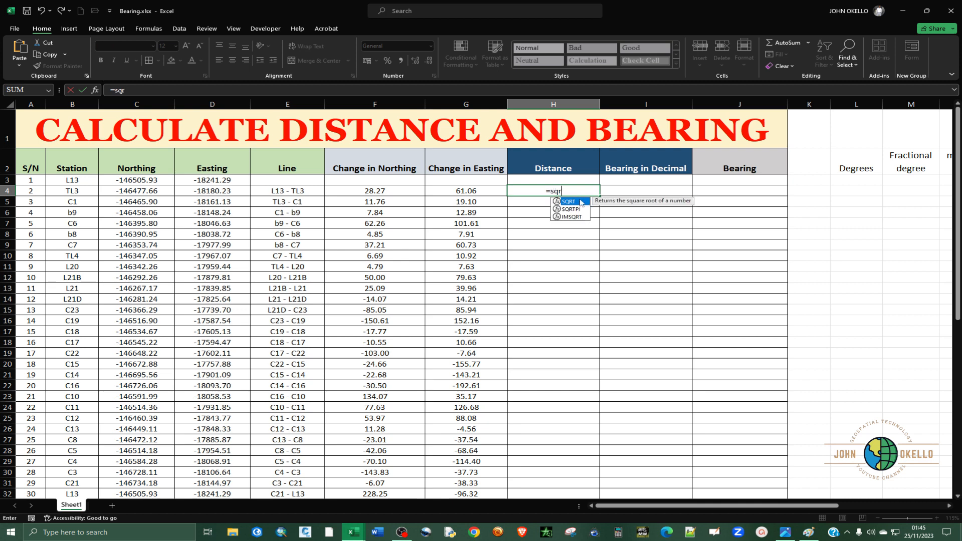
{"action": "double_click", "coordinate": [573, 202]}
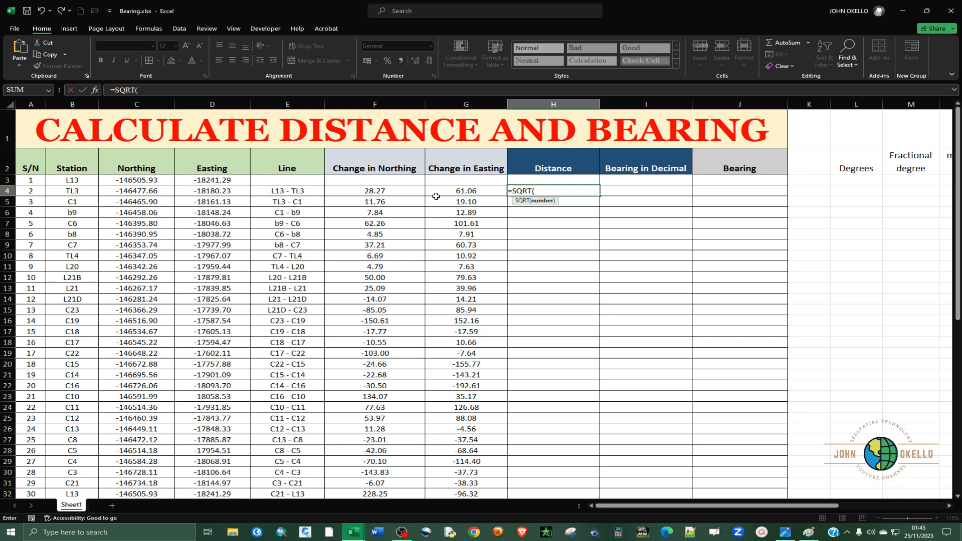
{"action": "left_click", "coordinate": [379, 194]}
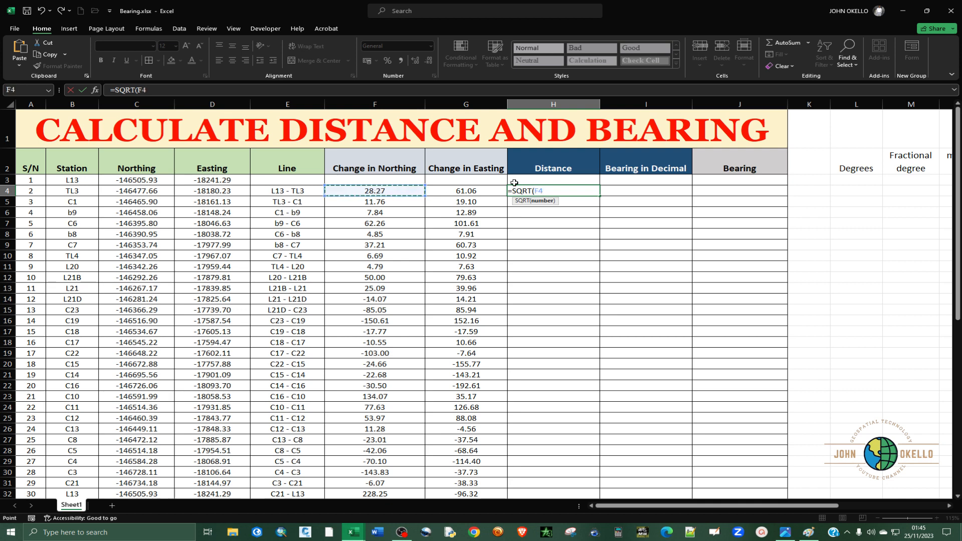
{"action": "type", "text": ","}
{"action": "left_click", "coordinate": [486, 194]}
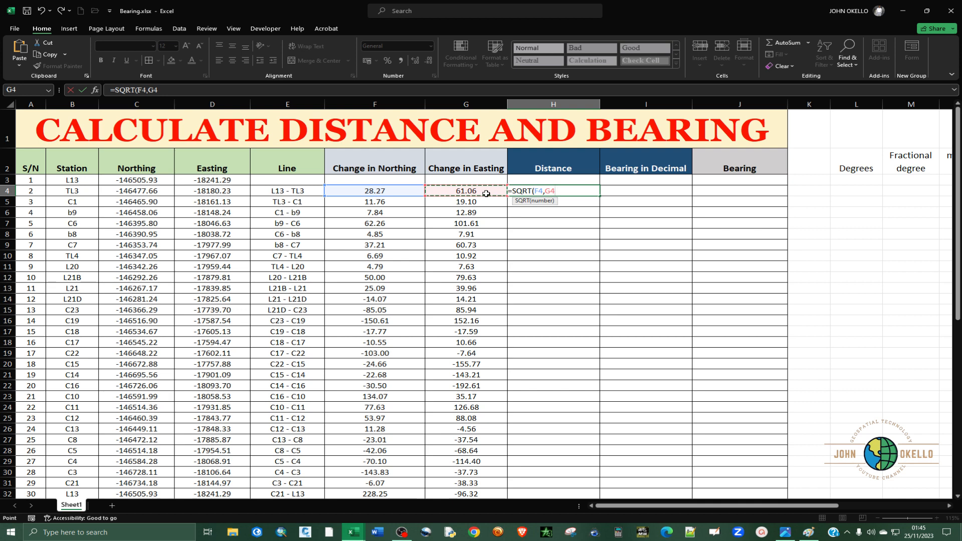
{"action": "key", "text": "BackSpace"}
{"action": "key", "text": "BackSpace"}
{"action": "key", "text": "BackSpace"}
{"action": "key", "text": "BackSpace"}
{"action": "key", "text": "BackSpace"}
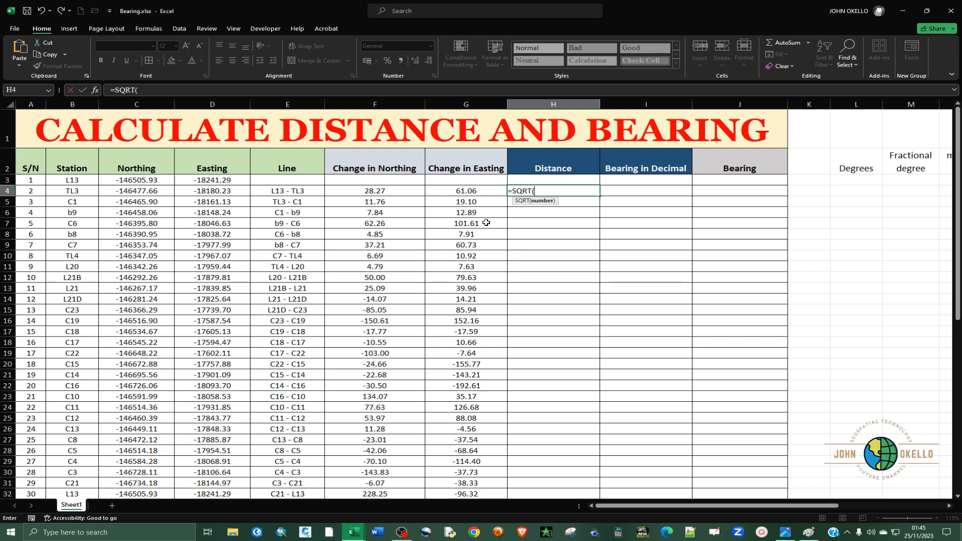
Restore the Excel window to its smaller size and stretch it to the full height of the screen.
{"action": "left_click", "coordinate": [809, 532]}
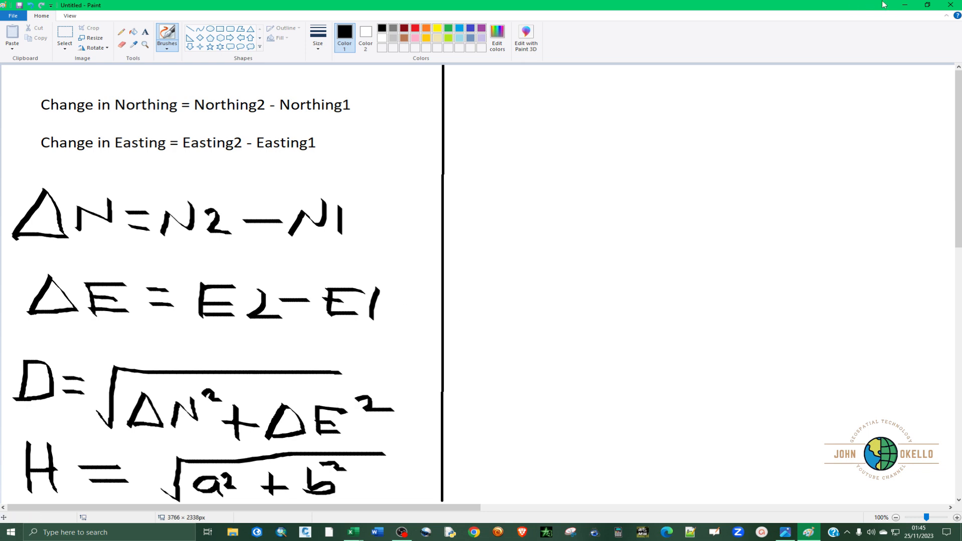
{"action": "left_click", "coordinate": [904, 5]}
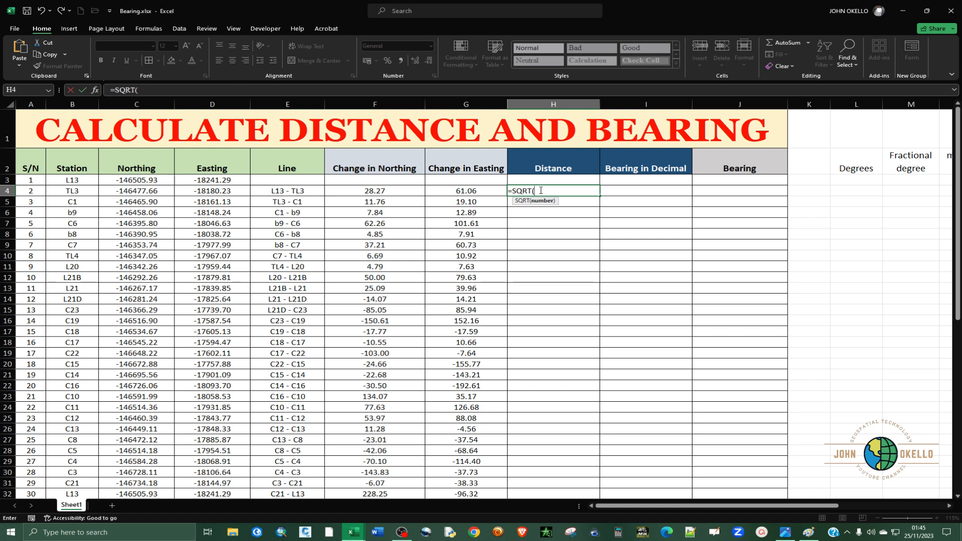
{"action": "left_click", "coordinate": [926, 11]}
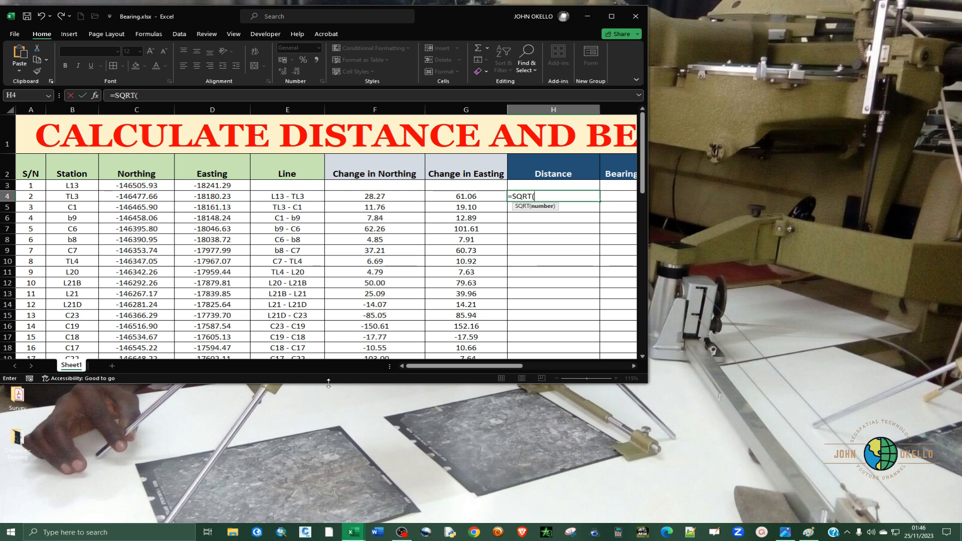
{"action": "double_click", "coordinate": [329, 384]}
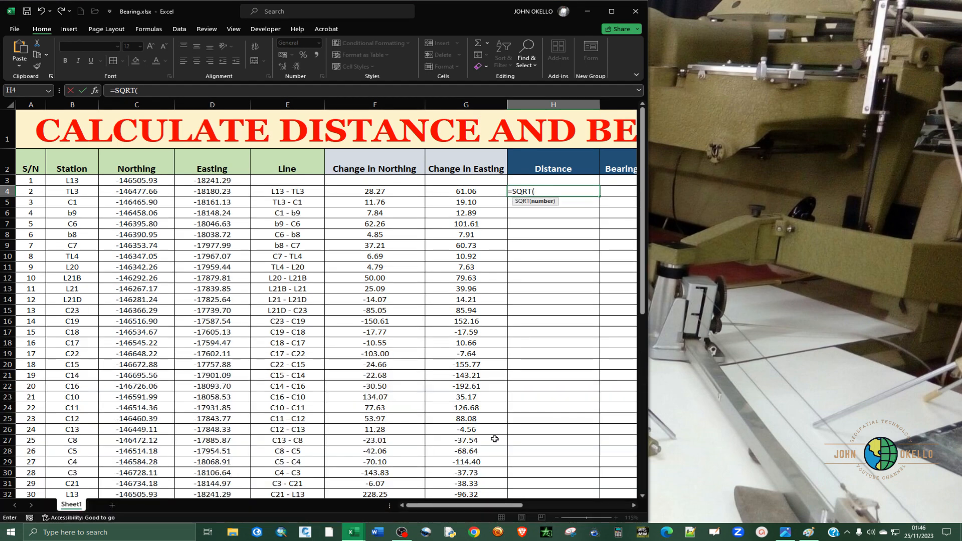
Place a narrowed, full-height Paint window beside Excel, with the handwritten distance formula in view.
{"action": "left_click", "coordinate": [808, 533]}
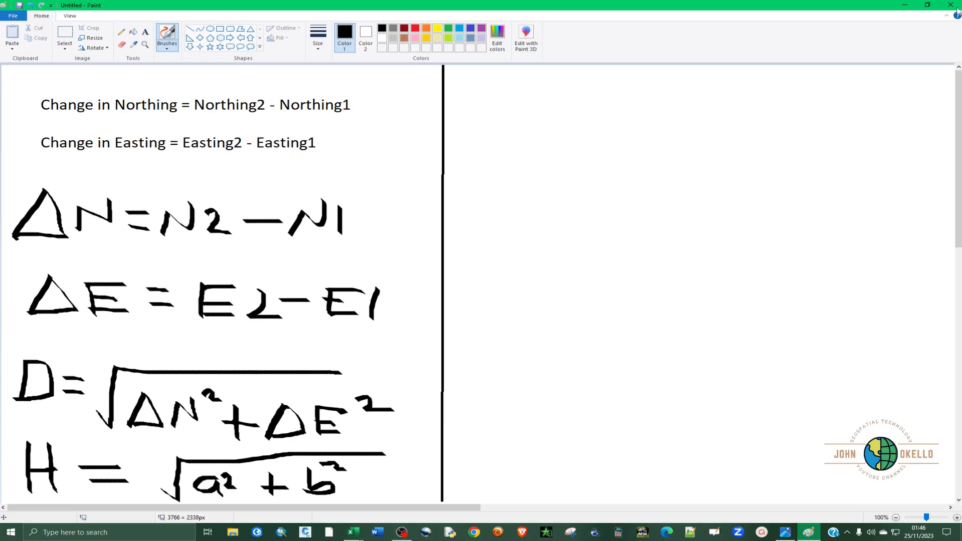
{"action": "left_click", "coordinate": [927, 5]}
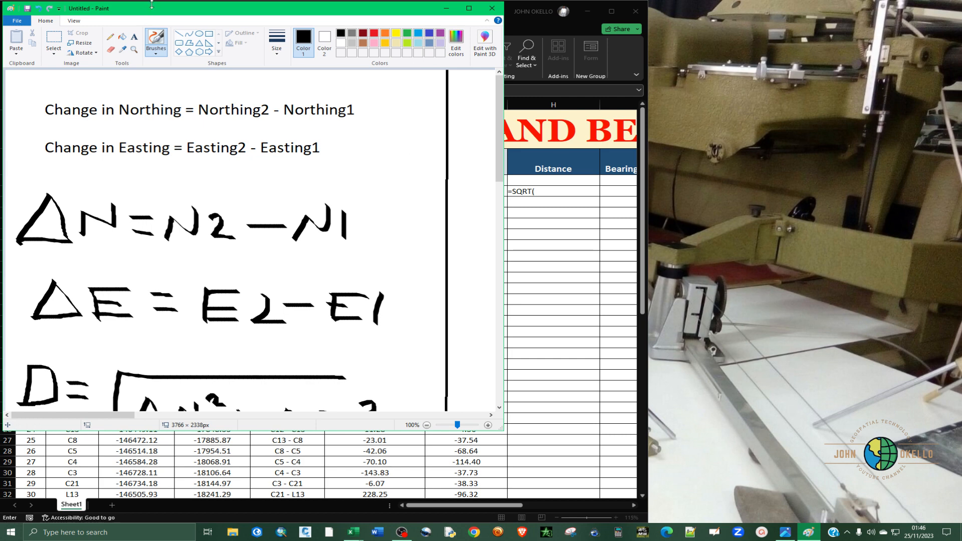
{"action": "mouse_move", "coordinate": [149, 11]}
{"action": "left_mouse_down"}
{"action": "mouse_move", "coordinate": [507, 32]}
{"action": "mouse_move", "coordinate": [649, 13]}
{"action": "mouse_move", "coordinate": [609, 11]}
{"action": "left_mouse_up"}
{"action": "left_click_drag", "start_coordinate": [458, 186], "coordinate": [656, 212]}
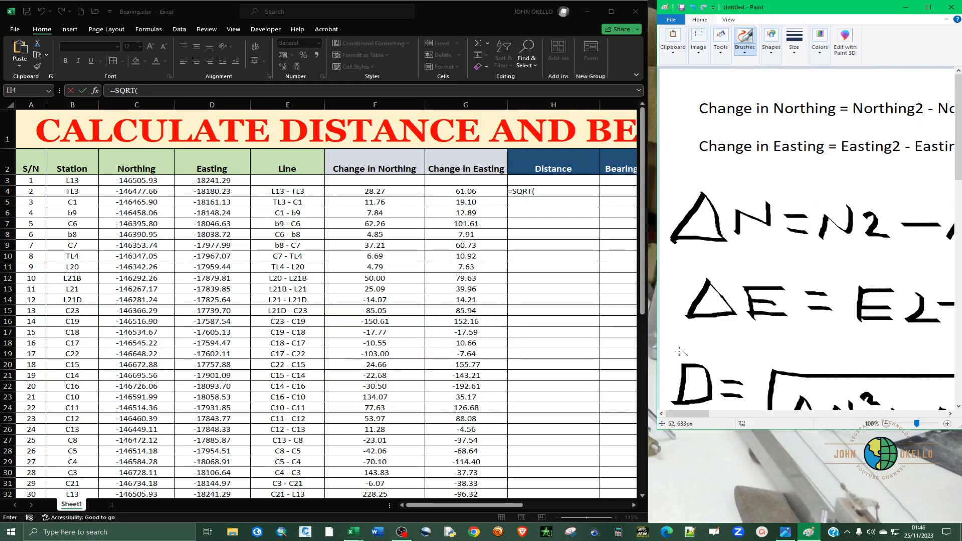
{"action": "double_click", "coordinate": [718, 432]}
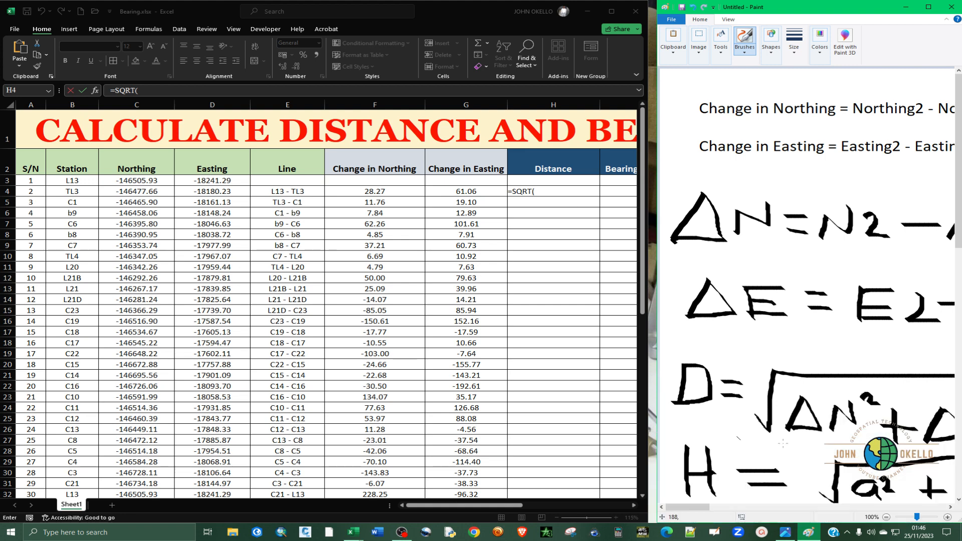
{"action": "scroll", "coordinate": [704, 427], "scroll_direction": "down", "scroll_amount": 2}
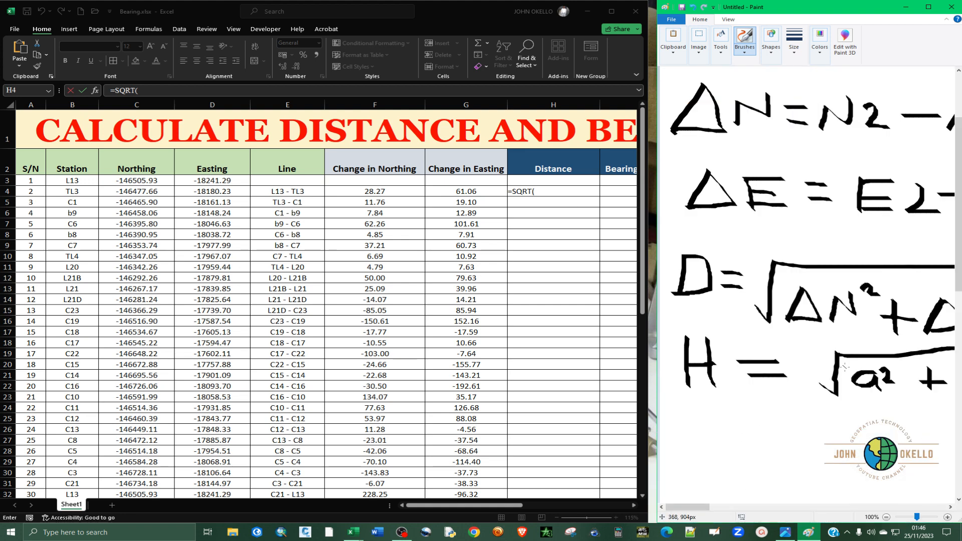
{"action": "left_click_drag", "start_coordinate": [699, 507], "coordinate": [713, 507]}
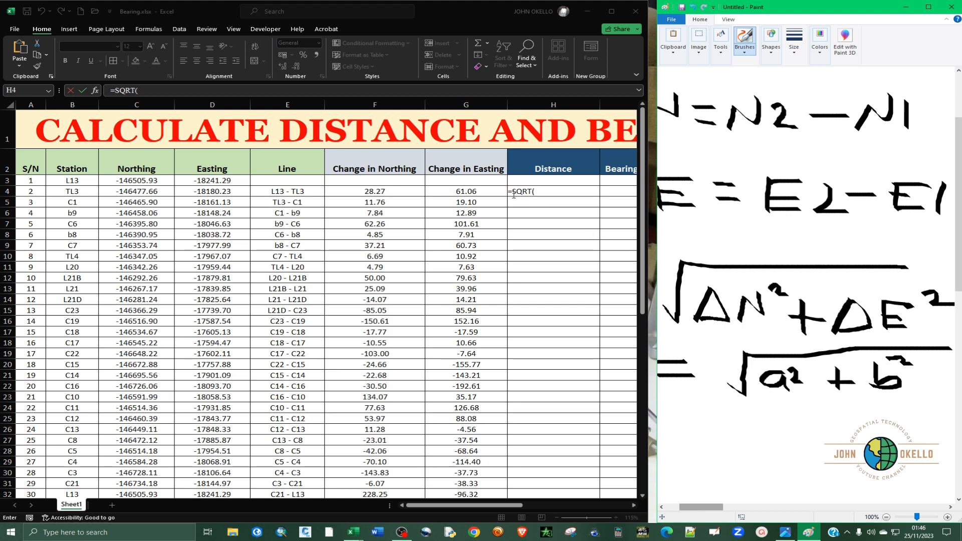
Add POWER(F4,2) inside the SQRT function in H4 to square the change in northing.
{"action": "left_click", "coordinate": [541, 190]}
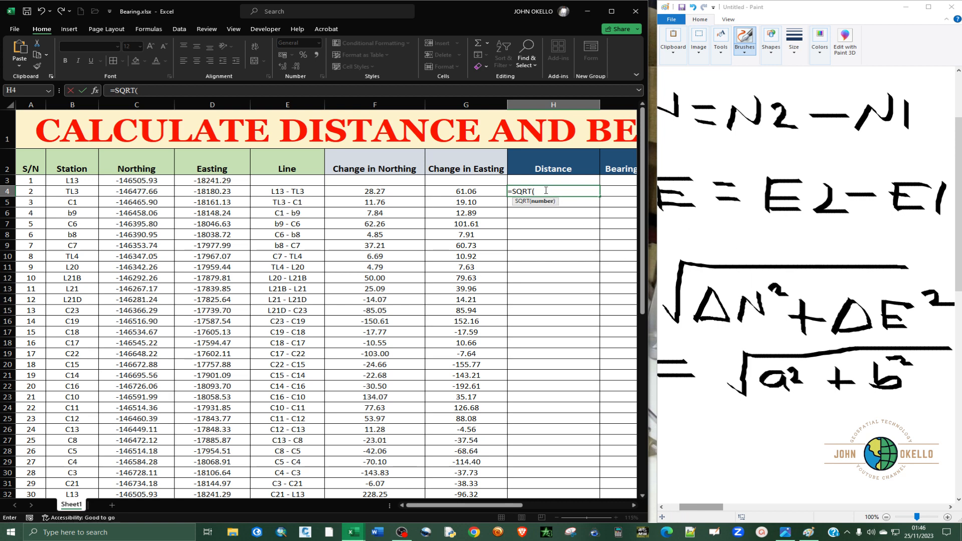
{"action": "type", "text": "po"}
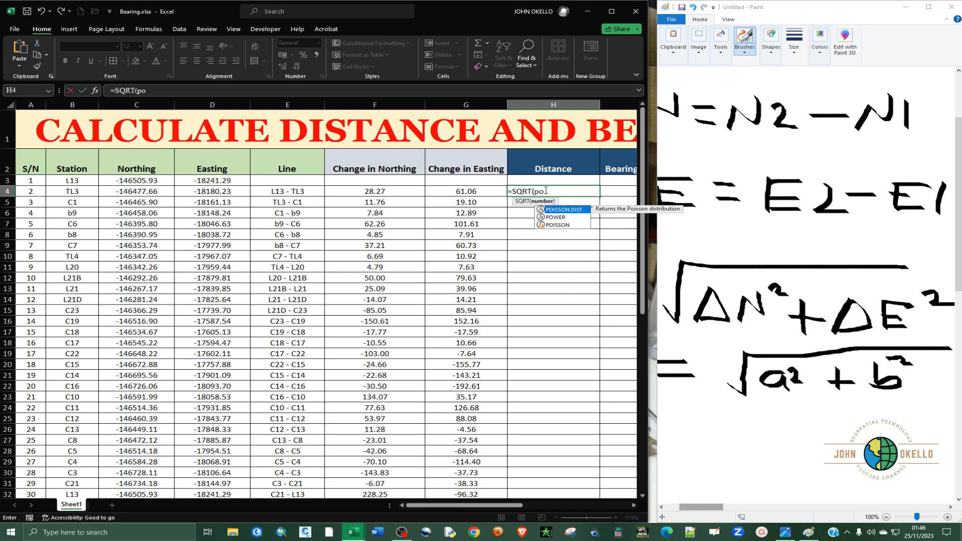
{"action": "double_click", "coordinate": [554, 217]}
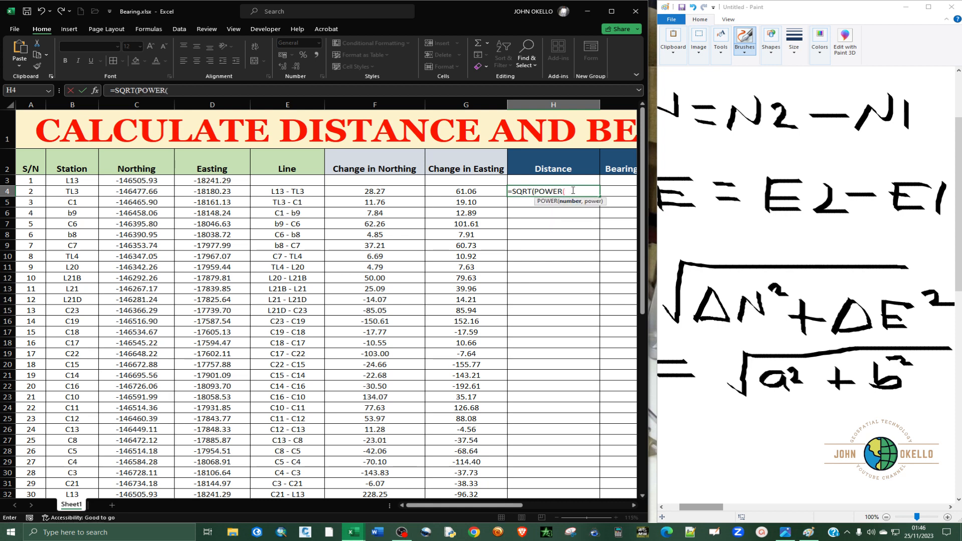
{"action": "left_click", "coordinate": [387, 192]}
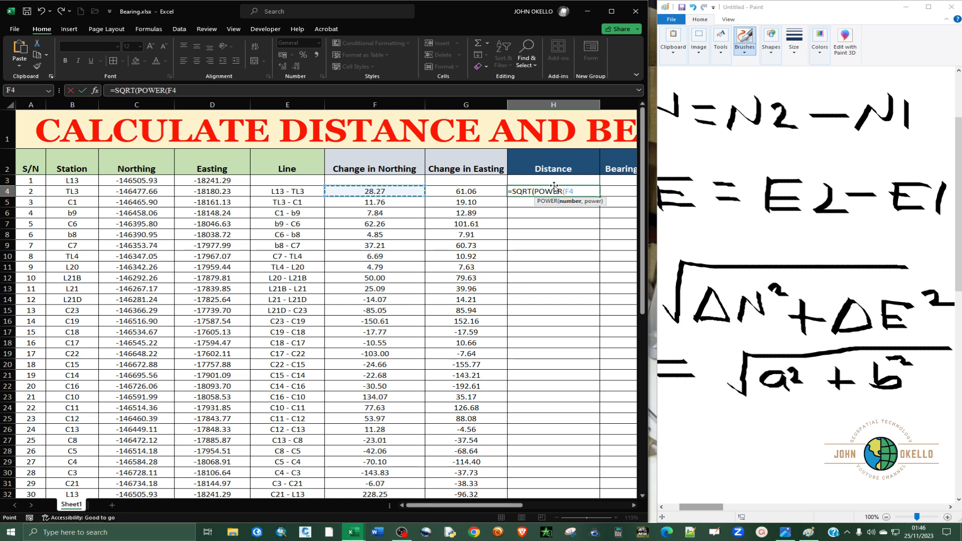
{"action": "type", "text": ",2)"}
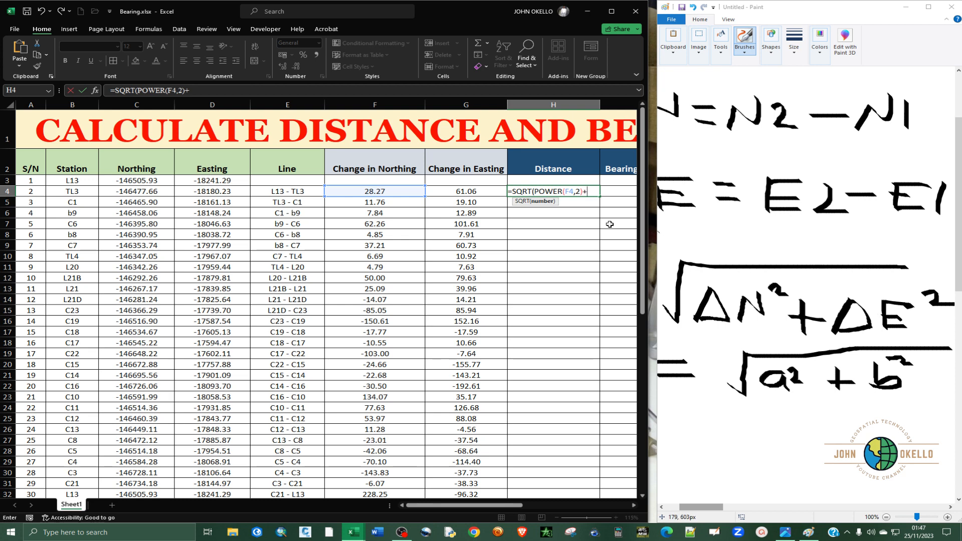
Add +POWER(G4,2) and complete the distance formula in H4 as =SQRT(POWER(F4,2)+POWER(G4,2)).
{"action": "type", "text": "+pow"}
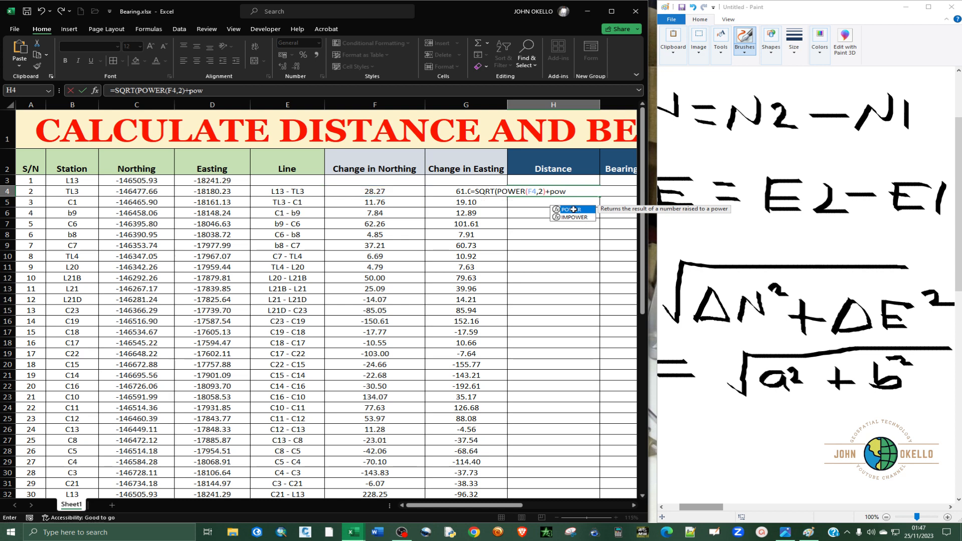
{"action": "double_click", "coordinate": [574, 210]}
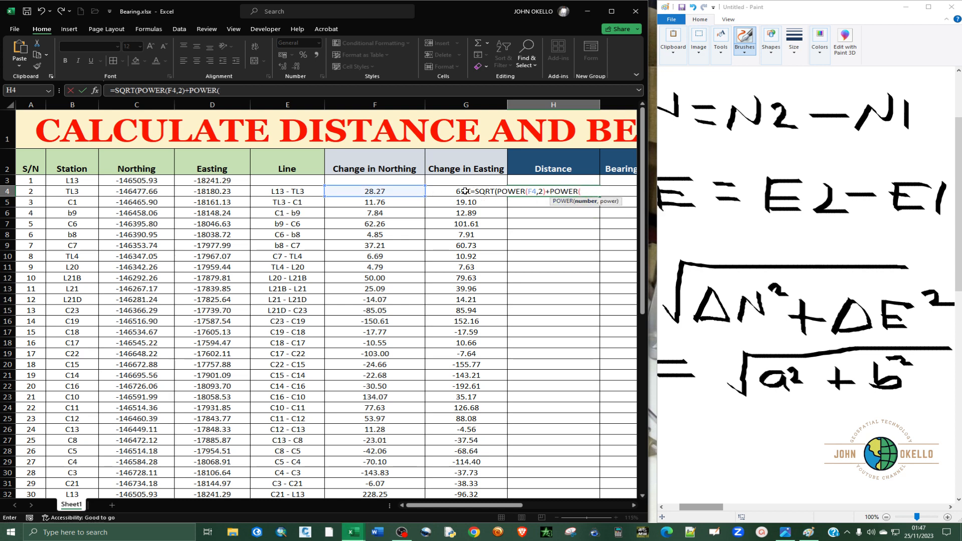
{"action": "left_click", "coordinate": [441, 192]}
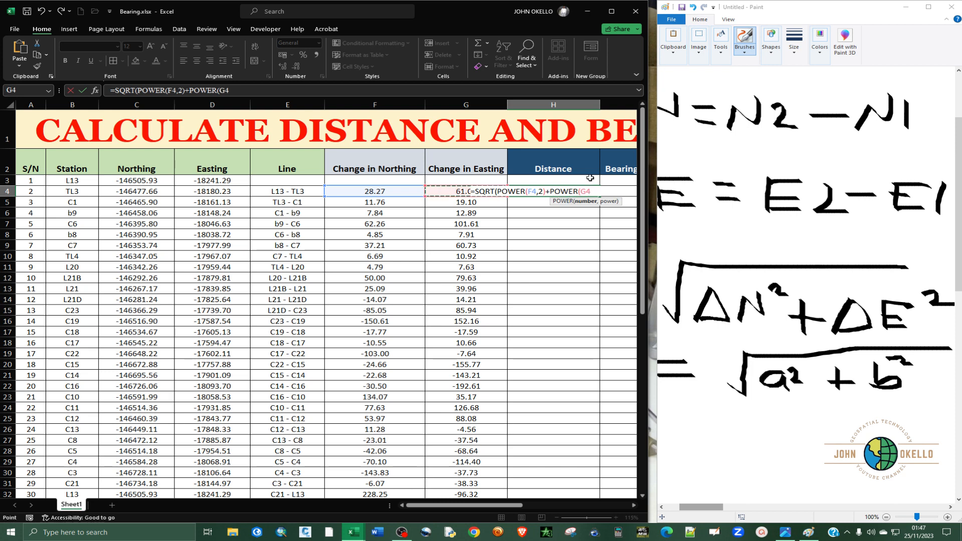
{"action": "type", "text": ","}
{"action": "type", "text": "2)"}
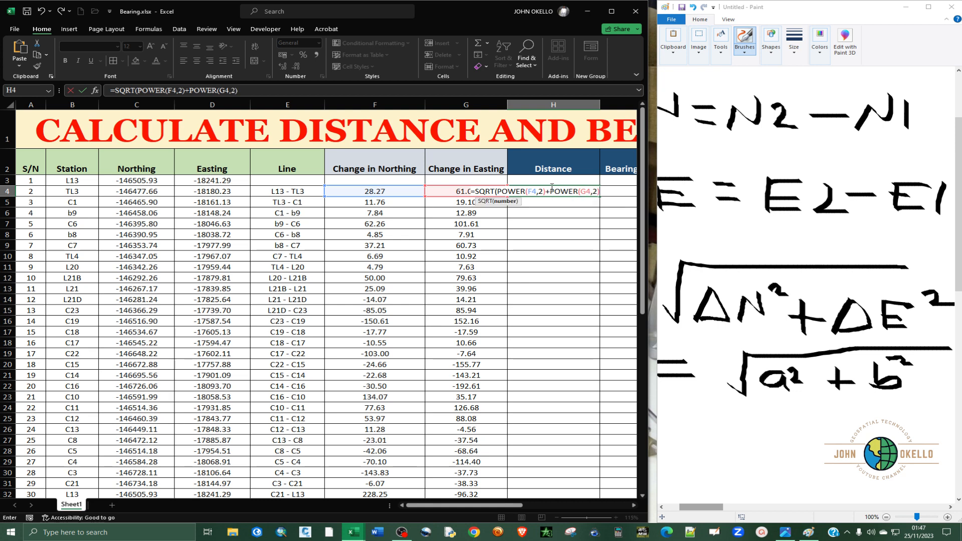
{"action": "type", "text": ")"}
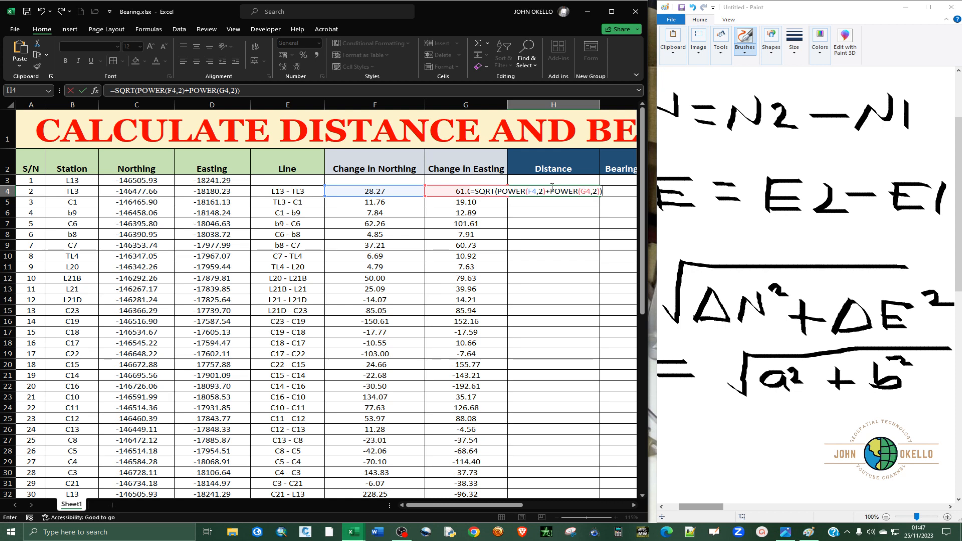
{"action": "key", "text": "Return"}
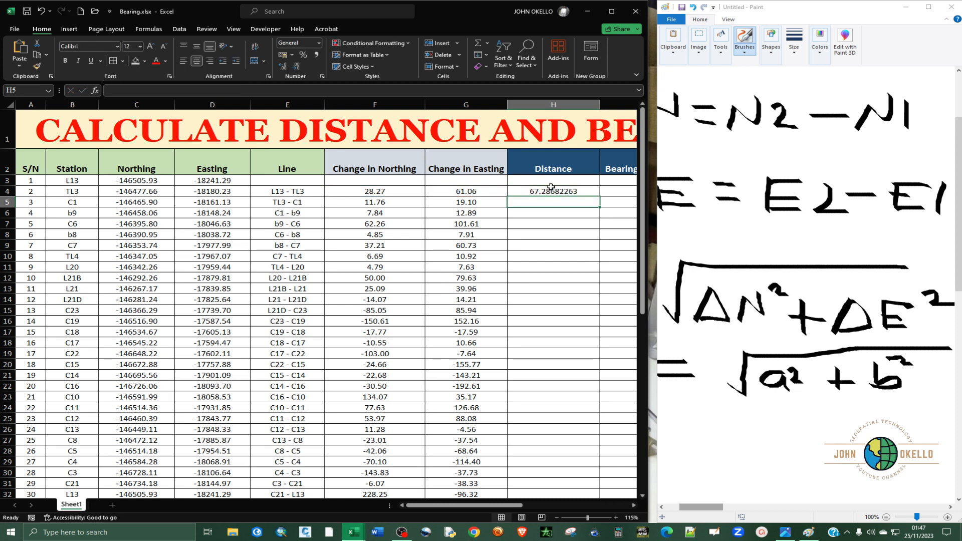
Fill the distance formula from H4 down to H32, the last station row.
{"action": "left_click", "coordinate": [551, 189]}
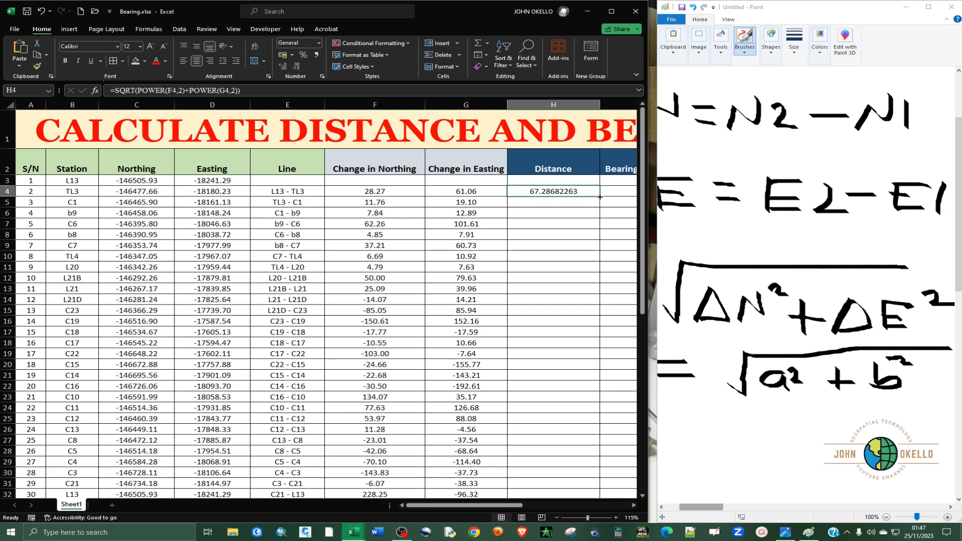
{"action": "double_click", "coordinate": [600, 197]}
{"action": "scroll", "coordinate": [568, 219], "scroll_direction": "down", "scroll_amount": 3}
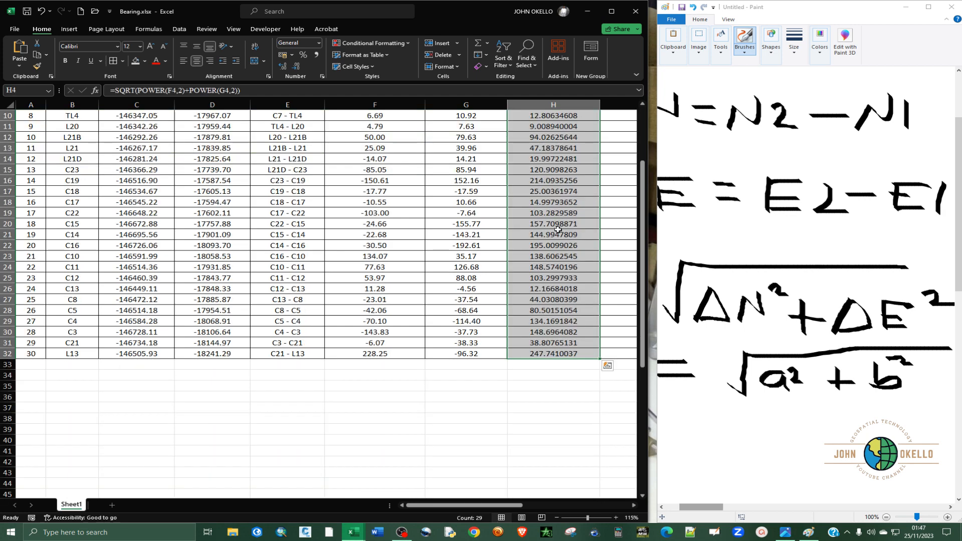
{"action": "scroll", "coordinate": [568, 219], "scroll_direction": "up", "scroll_amount": 4}
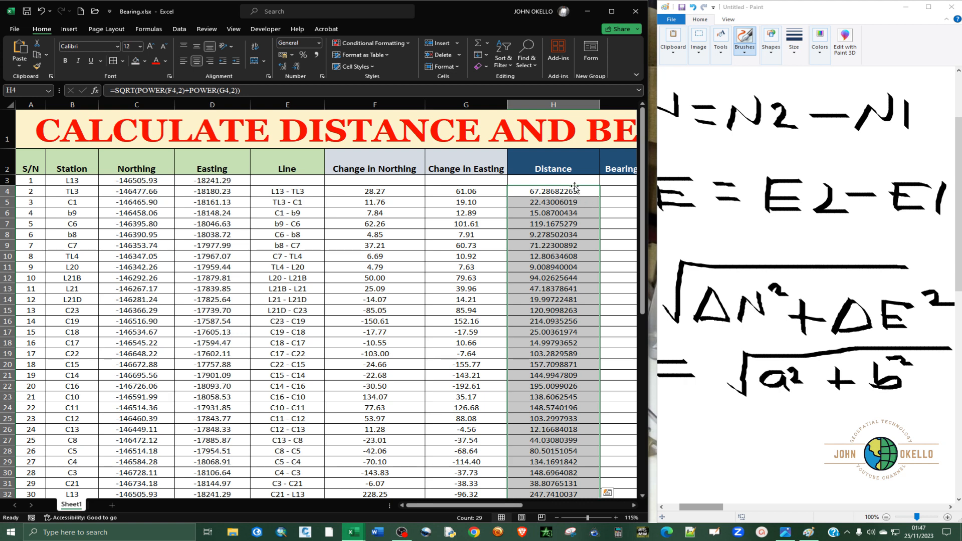
Maximize the Excel window and format the whole Distance column H as Number with 2 decimal places.
{"action": "left_click", "coordinate": [554, 165]}
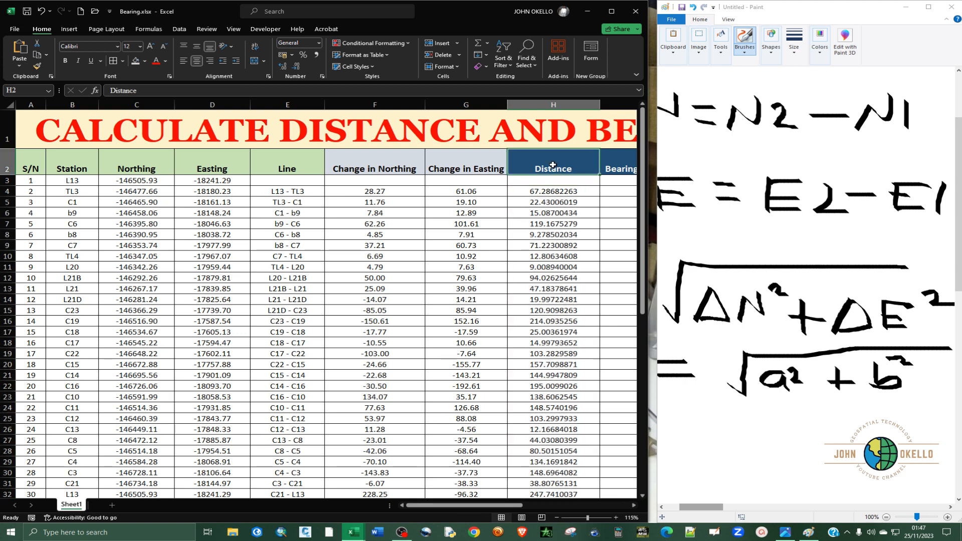
{"action": "left_click", "coordinate": [544, 102]}
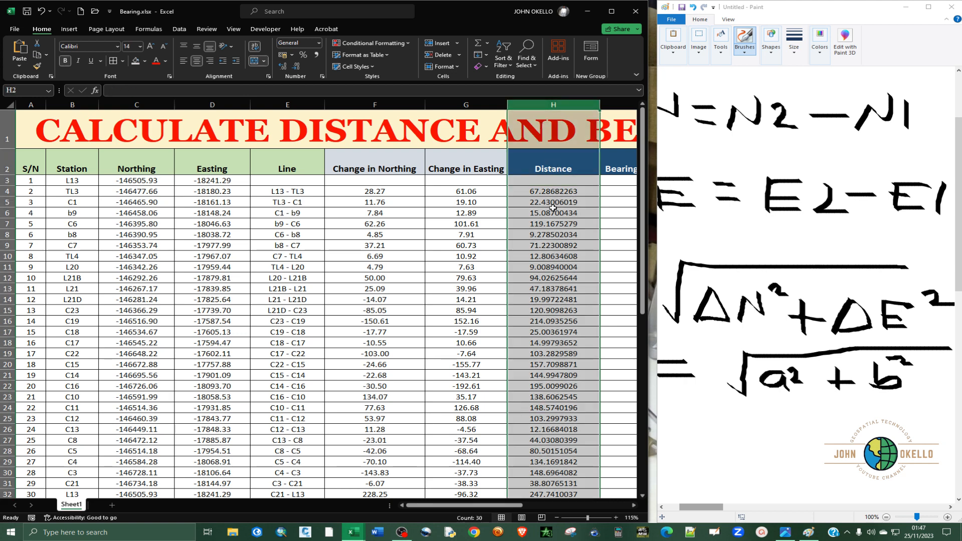
{"action": "right_click", "coordinate": [557, 213]}
{"action": "left_click", "coordinate": [611, 11]}
{"action": "left_click", "coordinate": [548, 104]}
{"action": "right_click", "coordinate": [550, 207]}
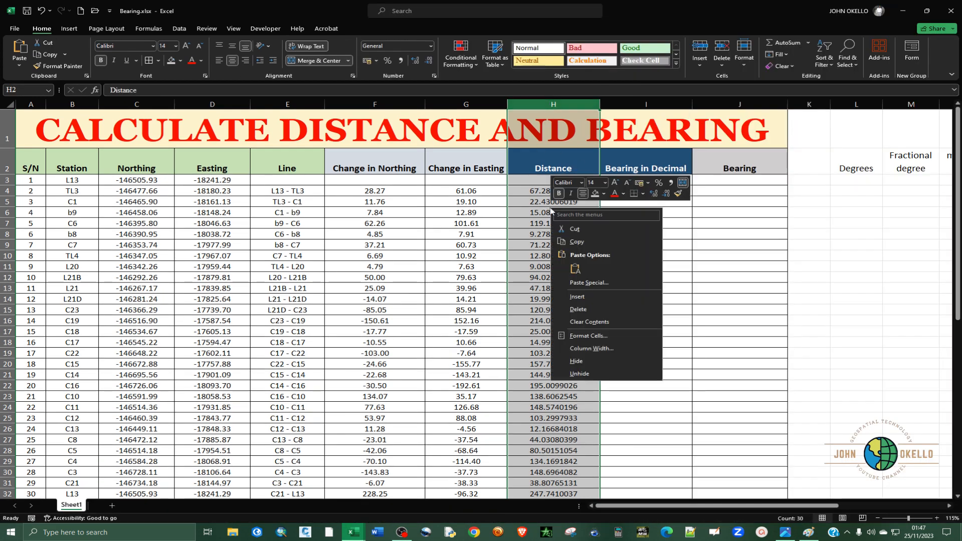
{"action": "left_click", "coordinate": [590, 336]}
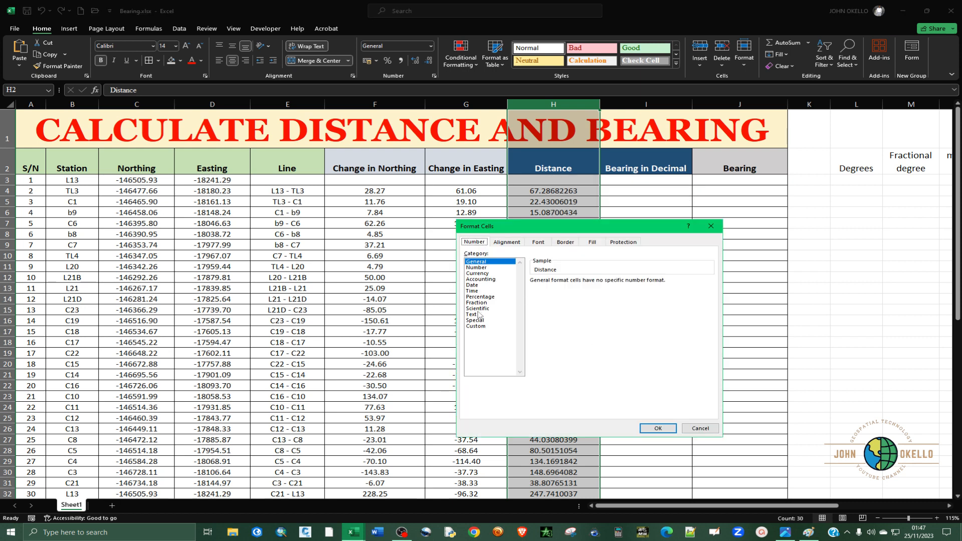
{"action": "left_click", "coordinate": [477, 268]}
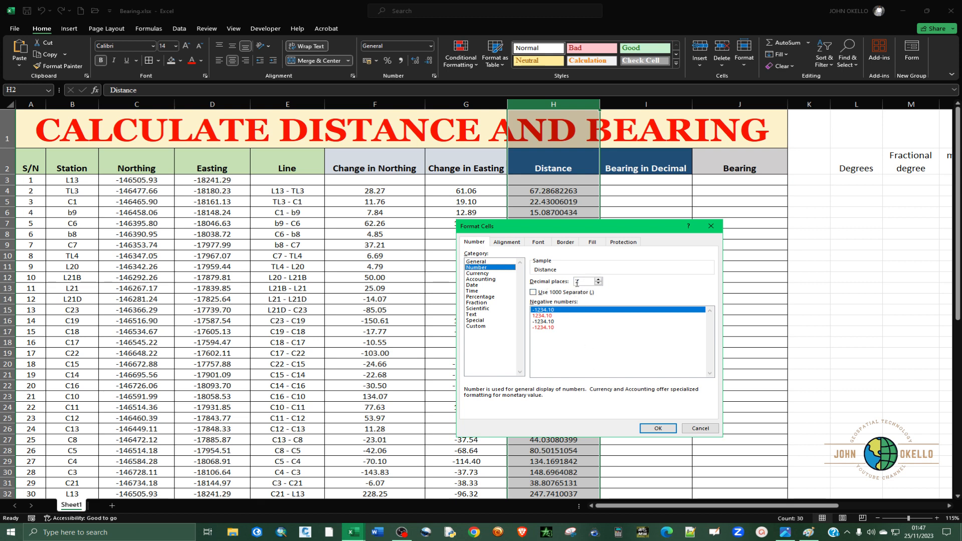
{"action": "left_click", "coordinate": [598, 279]}
{"action": "left_click", "coordinate": [598, 284]}
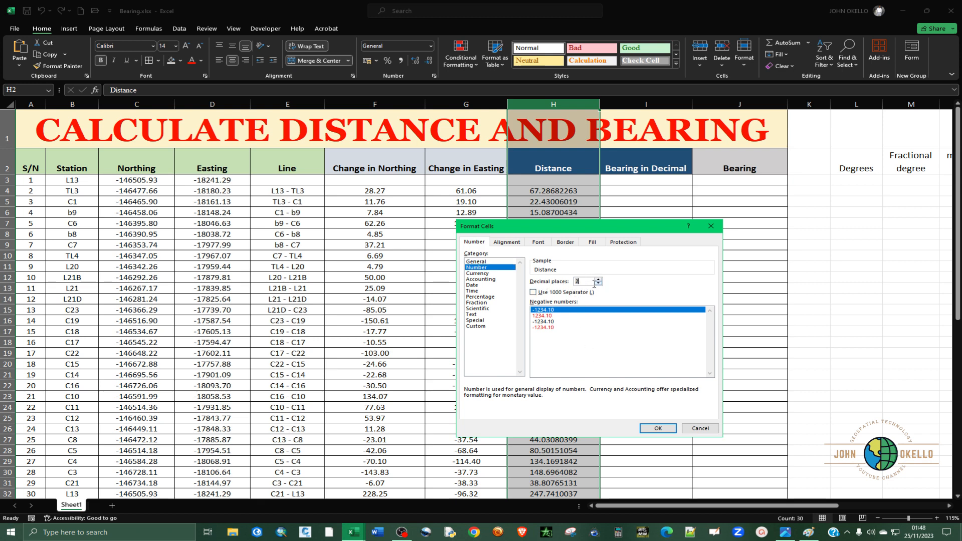
{"action": "left_click", "coordinate": [654, 428]}
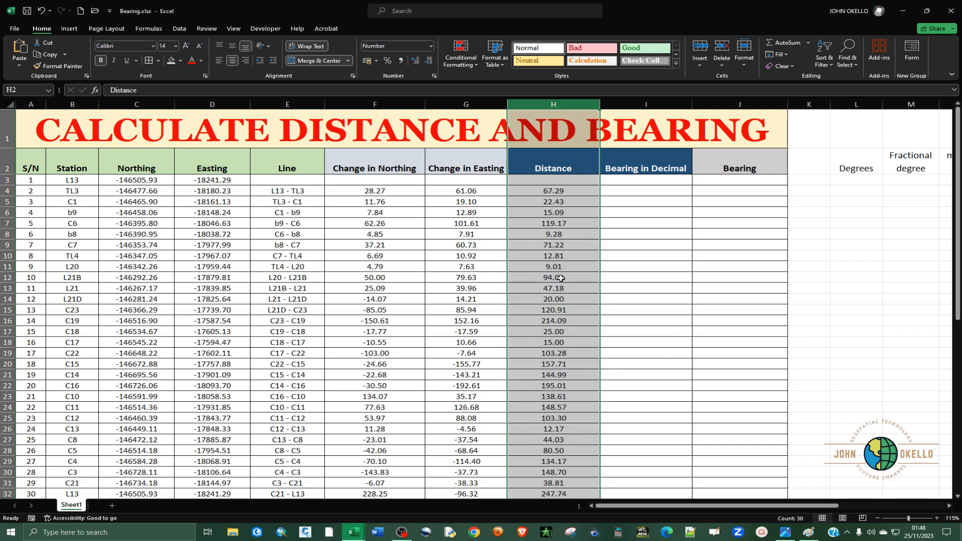
{"action": "left_click", "coordinate": [578, 299]}
{"action": "scroll", "coordinate": [574, 284], "scroll_direction": "down", "scroll_amount": 4}
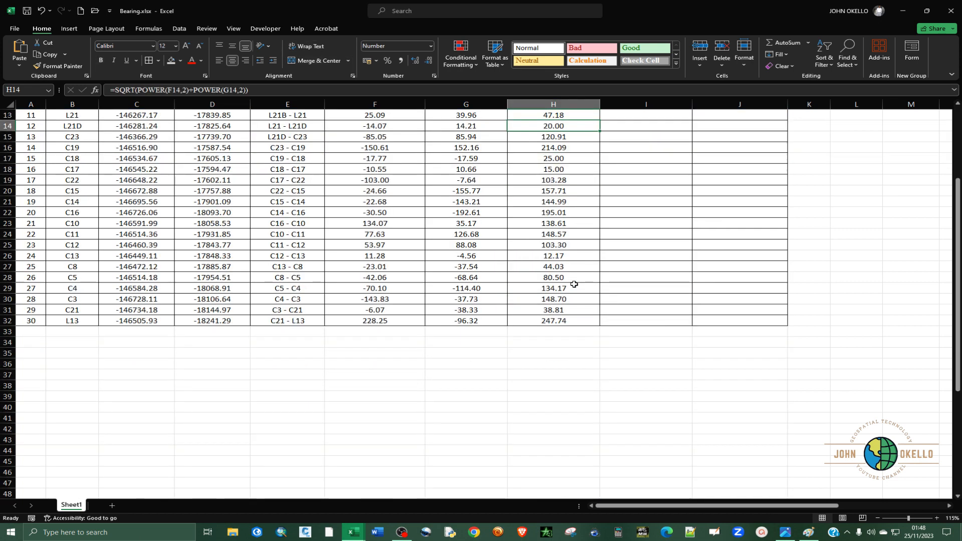
{"action": "scroll", "coordinate": [574, 284], "scroll_direction": "up", "scroll_amount": 4}
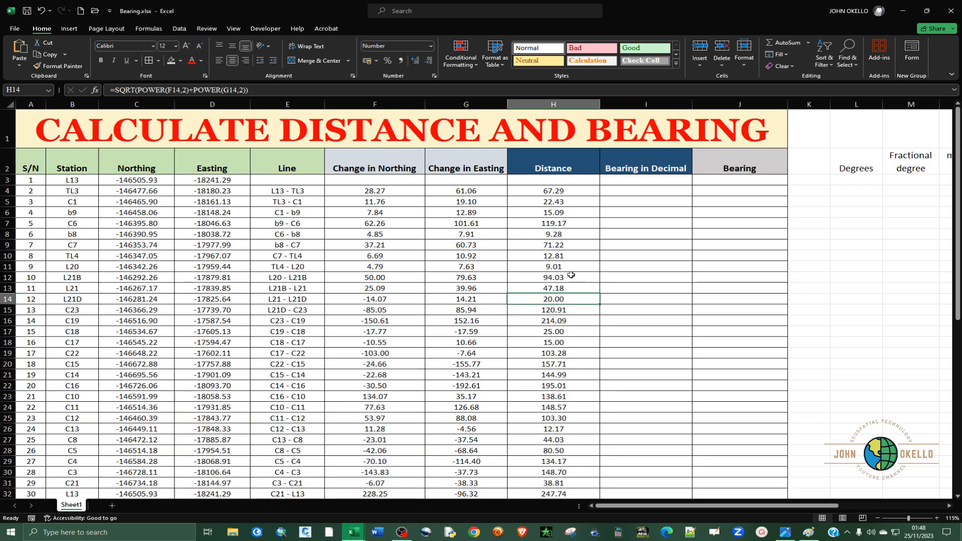
Restore Excel to a full-height window and bring up the 179_41_Cassini.jpg survey plan in a narrow window beside it.
{"action": "left_click", "coordinate": [927, 10]}
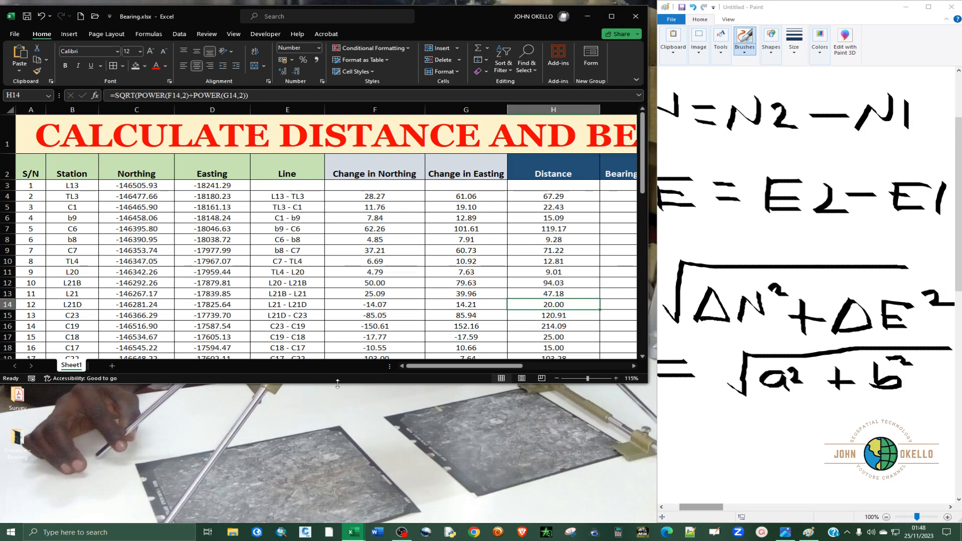
{"action": "double_click", "coordinate": [337, 383]}
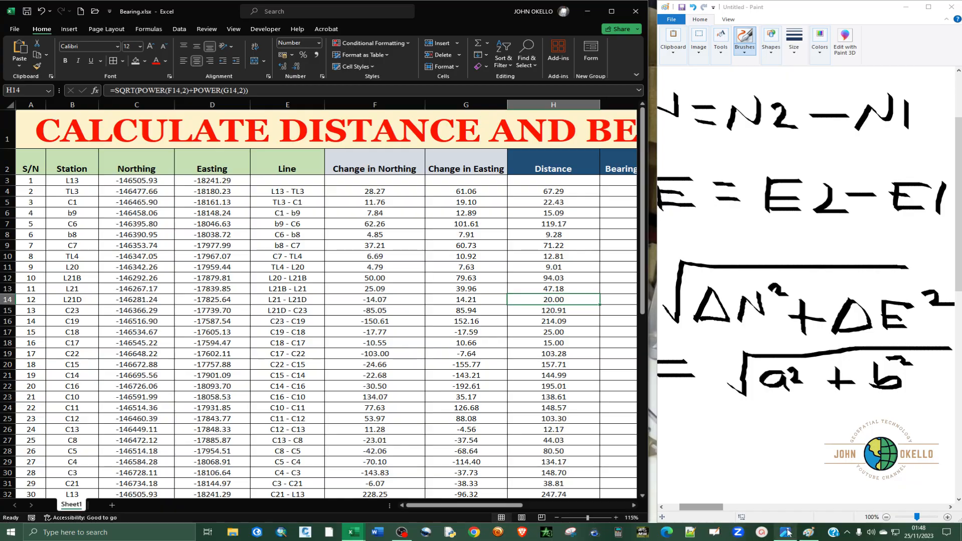
{"action": "left_click", "coordinate": [788, 533]}
{"action": "left_click", "coordinate": [926, 7]}
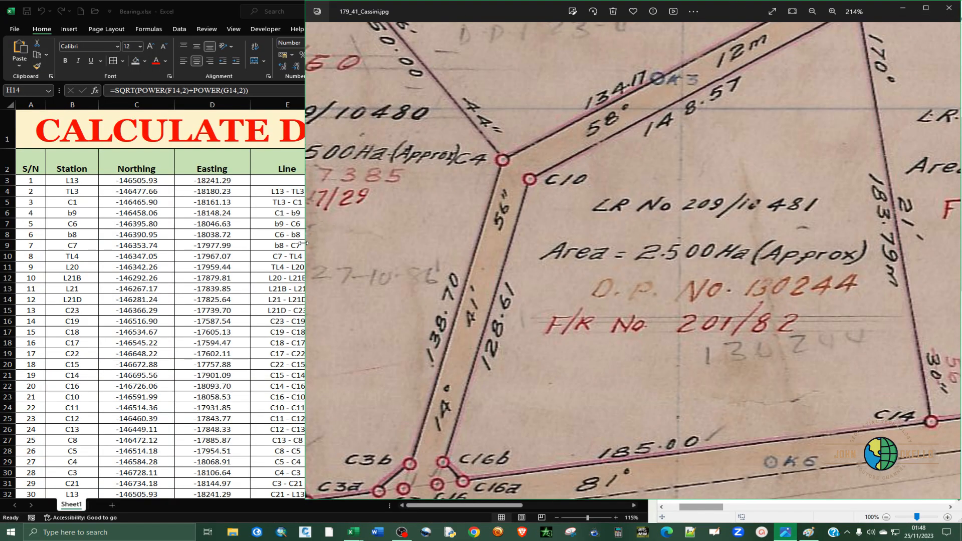
{"action": "left_click_drag", "start_coordinate": [303, 244], "coordinate": [691, 277]}
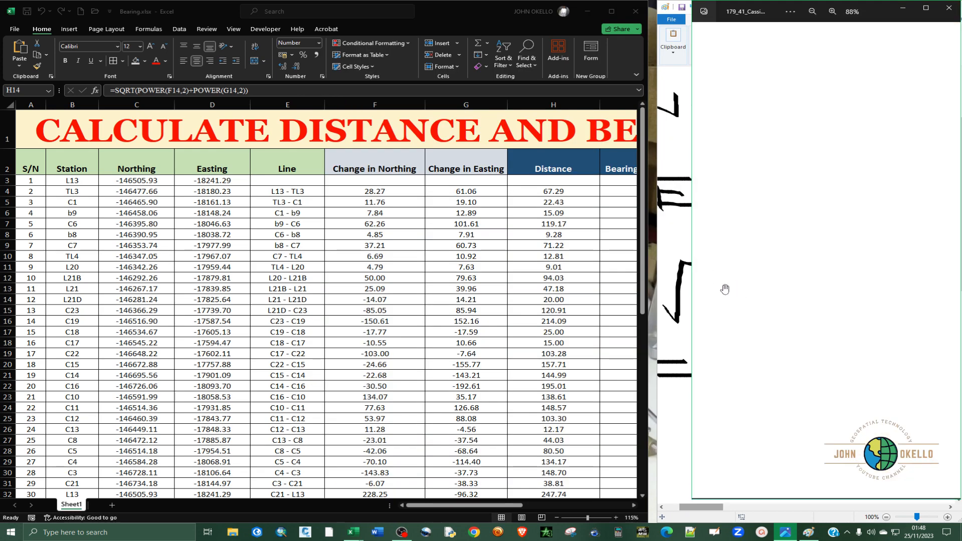
Narrow the Excel window with the Line and coordinate-change columns in view, and widen the survey plan window alongside it.
{"action": "left_click_drag", "start_coordinate": [650, 294], "coordinate": [376, 299]}
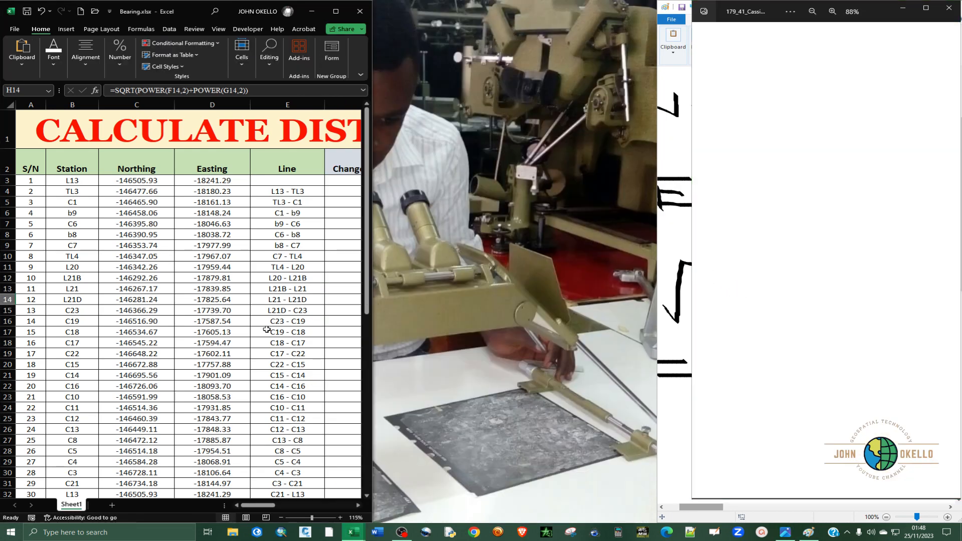
{"action": "left_click_drag", "start_coordinate": [250, 505], "coordinate": [268, 506]}
{"action": "left_click", "coordinate": [765, 279]}
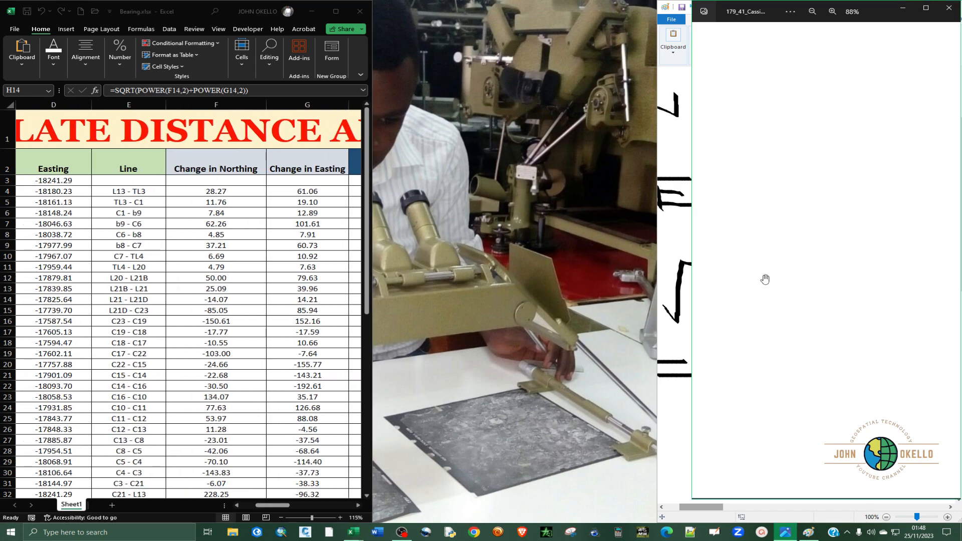
{"action": "left_click_drag", "start_coordinate": [691, 316], "coordinate": [449, 326]}
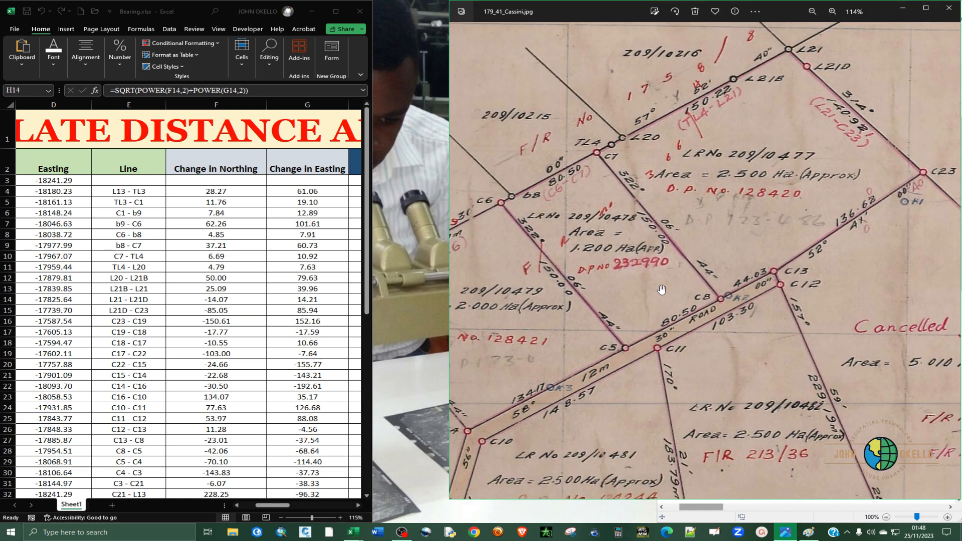
Examine the boundary lines and written distances on the survey plan, from L21 and C23 to C15 and C14.
{"action": "scroll", "coordinate": [669, 270], "scroll_direction": "down", "scroll_amount": 3}
{"action": "scroll", "coordinate": [536, 186], "scroll_direction": "up", "scroll_amount": 4}
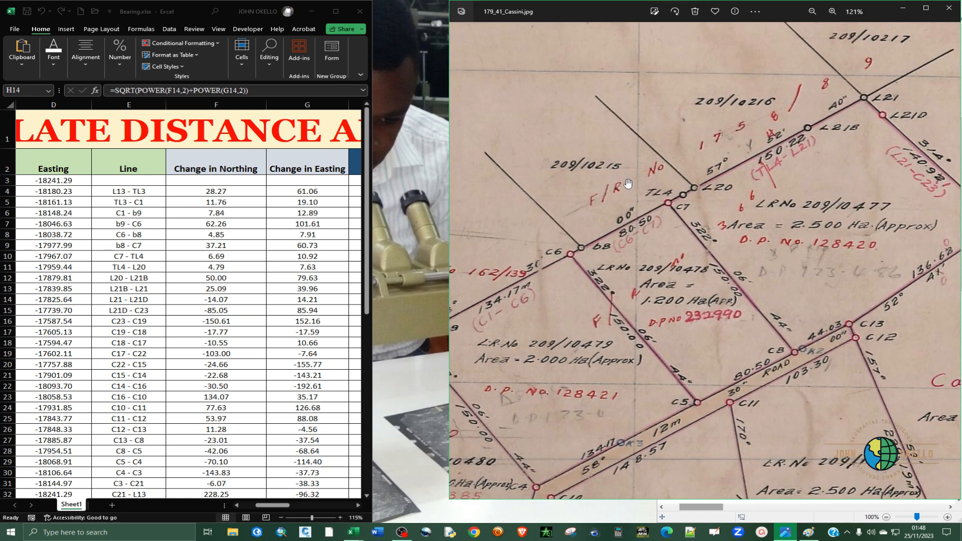
{"action": "scroll", "coordinate": [691, 216], "scroll_direction": "down", "scroll_amount": 5}
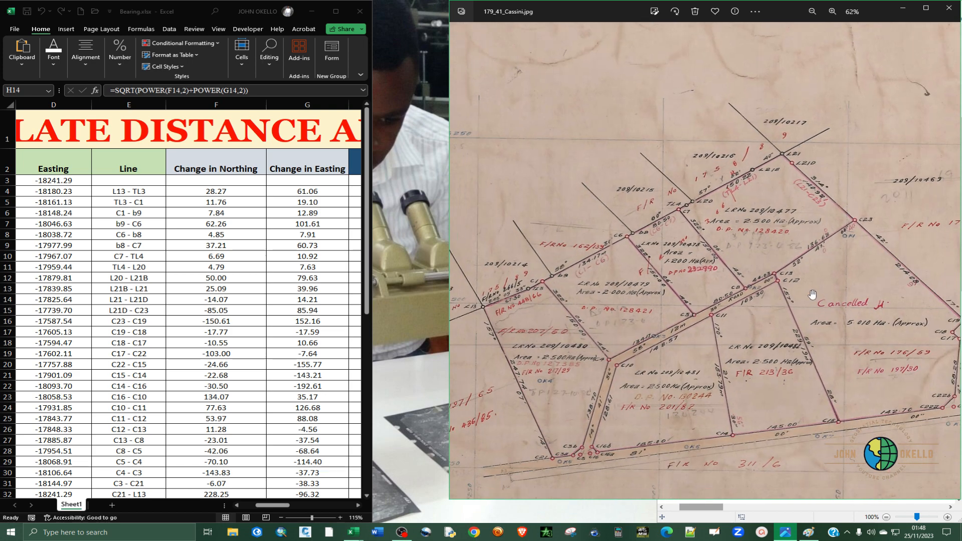
{"action": "scroll", "coordinate": [812, 295], "scroll_direction": "up", "scroll_amount": 2}
{"action": "scroll", "coordinate": [847, 139], "scroll_direction": "up", "scroll_amount": 2}
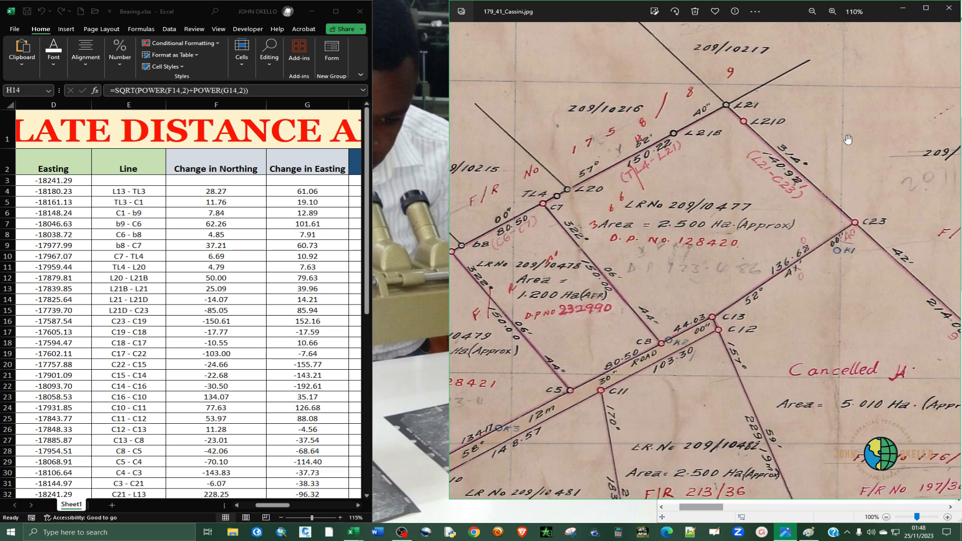
{"action": "scroll", "coordinate": [848, 139], "scroll_direction": "up", "scroll_amount": 1}
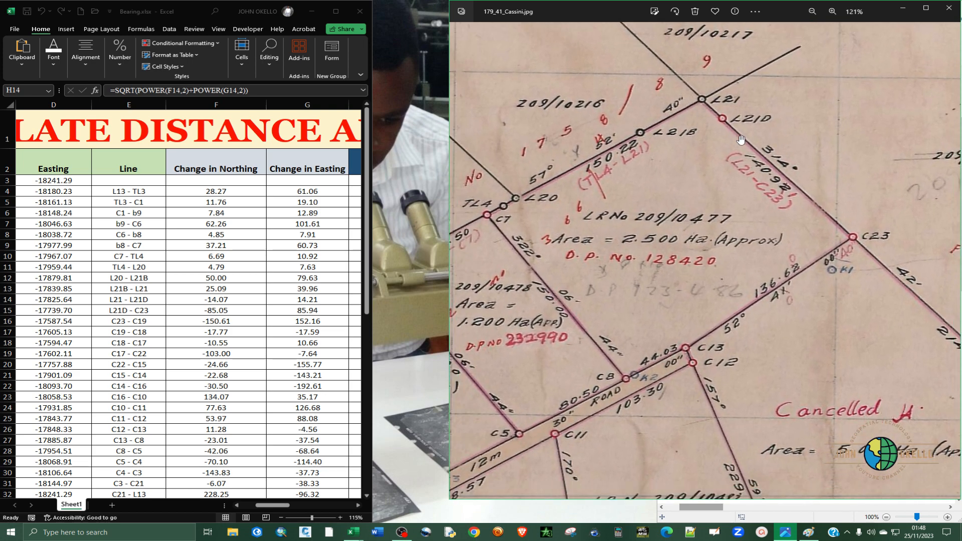
{"action": "scroll", "coordinate": [741, 140], "scroll_direction": "down", "scroll_amount": 5}
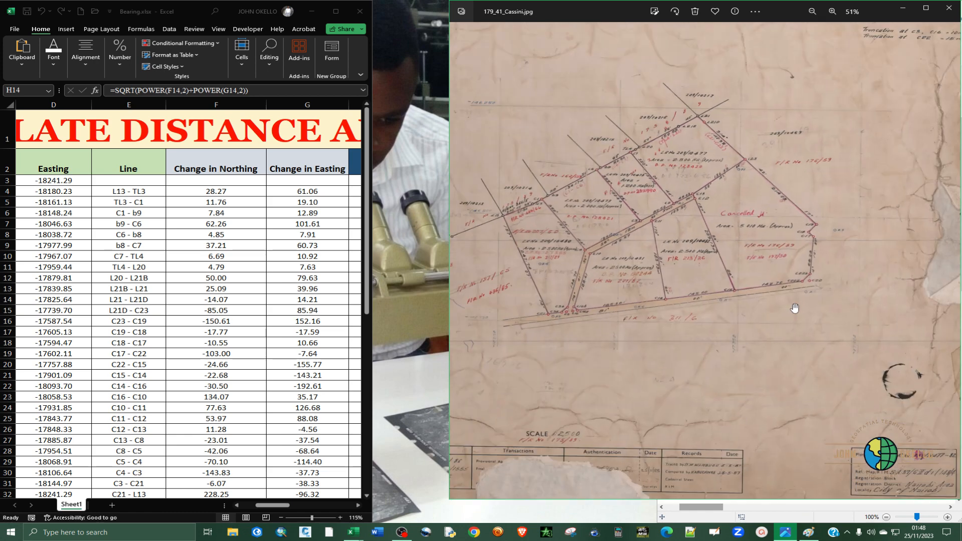
{"action": "scroll", "coordinate": [776, 305], "scroll_direction": "up", "scroll_amount": 1}
{"action": "scroll", "coordinate": [717, 298], "scroll_direction": "up", "scroll_amount": 3}
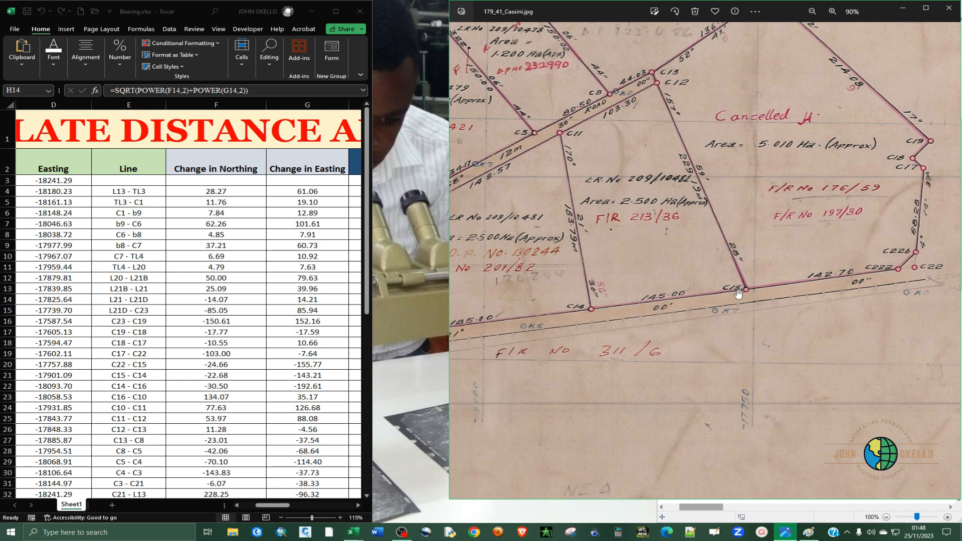
{"action": "scroll", "coordinate": [734, 295], "scroll_direction": "up", "scroll_amount": 1}
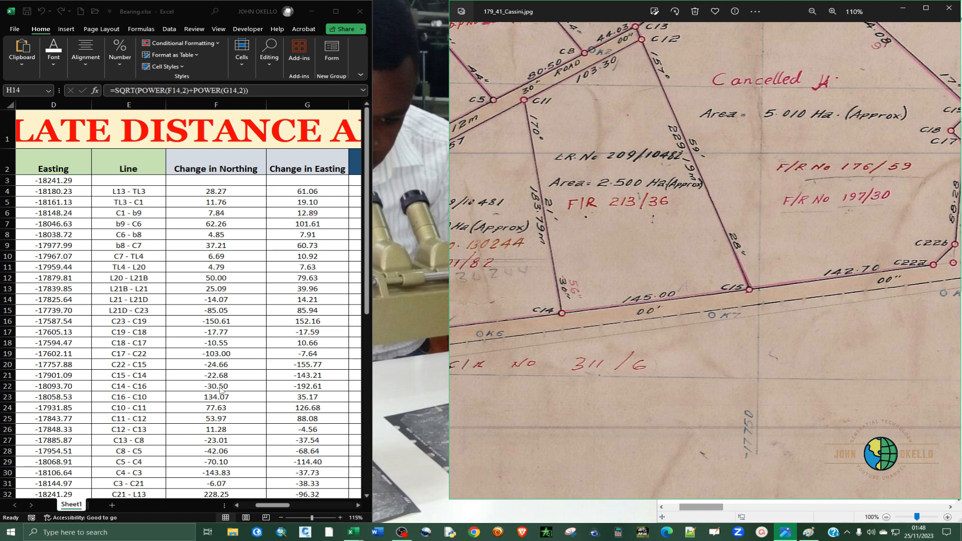
Widen the Excel window and narrow the survey plan so the Line through Distance columns are visible beside it.
{"action": "left_click", "coordinate": [274, 508]}
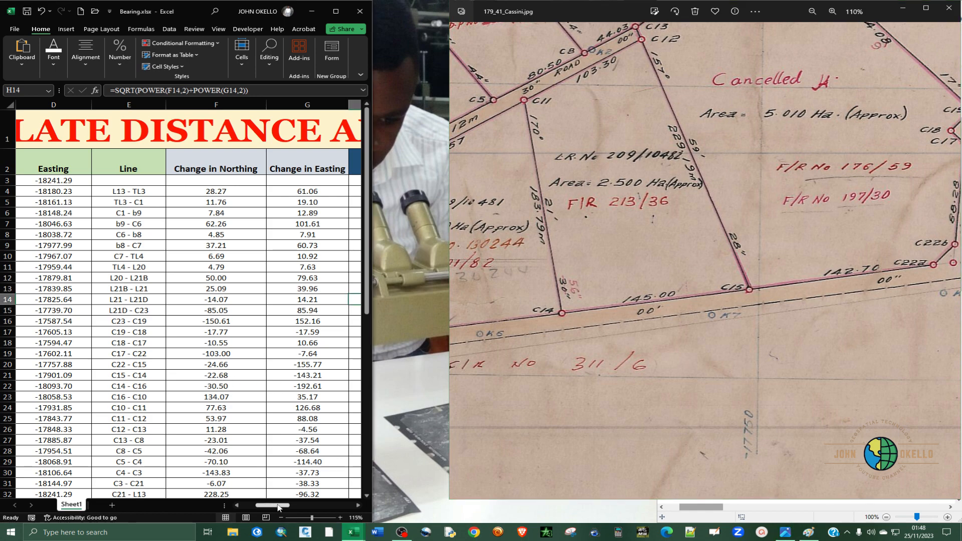
{"action": "left_click_drag", "start_coordinate": [291, 506], "coordinate": [298, 506]}
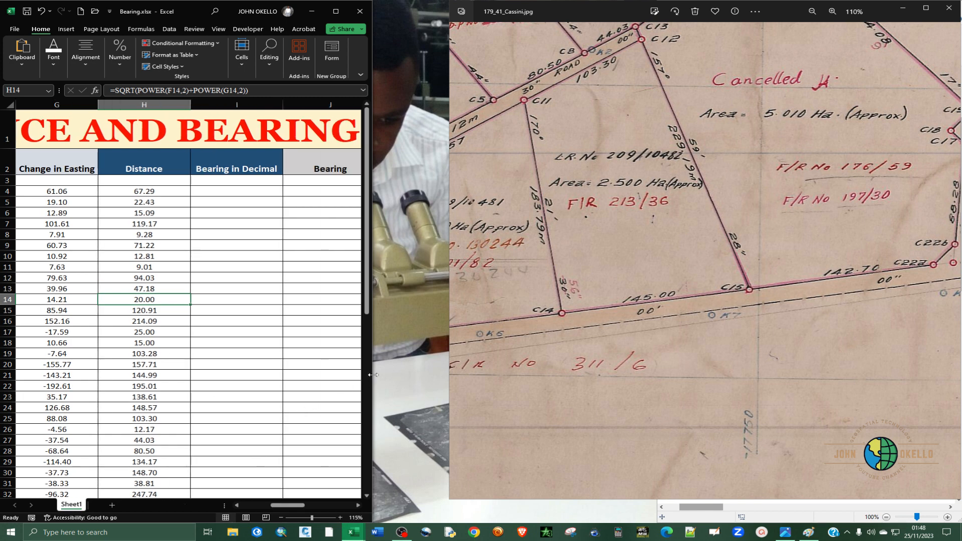
{"action": "left_click_drag", "start_coordinate": [373, 375], "coordinate": [442, 375]}
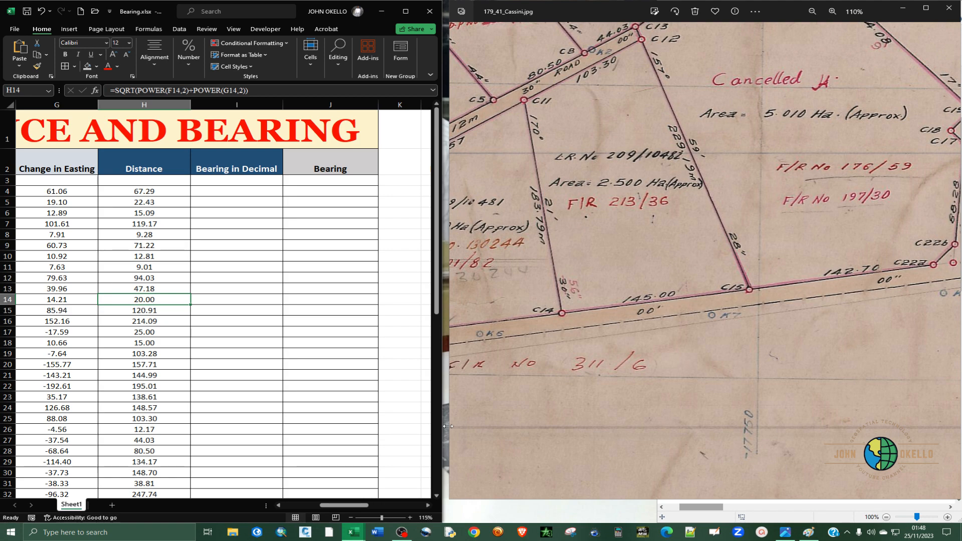
{"action": "left_click_drag", "start_coordinate": [485, 426], "coordinate": [508, 443]}
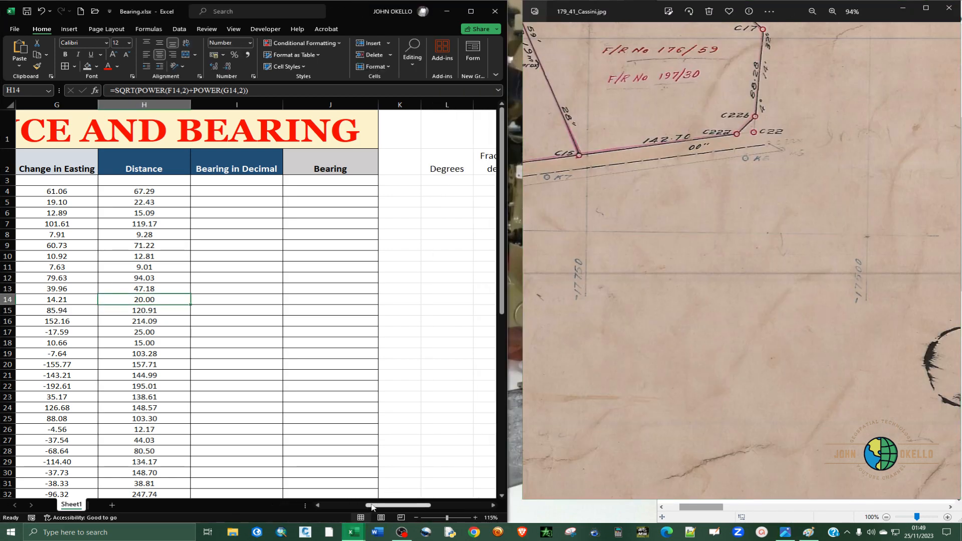
{"action": "left_click", "coordinate": [319, 506]}
{"action": "left_click", "coordinate": [319, 505]}
{"action": "left_click", "coordinate": [318, 505]}
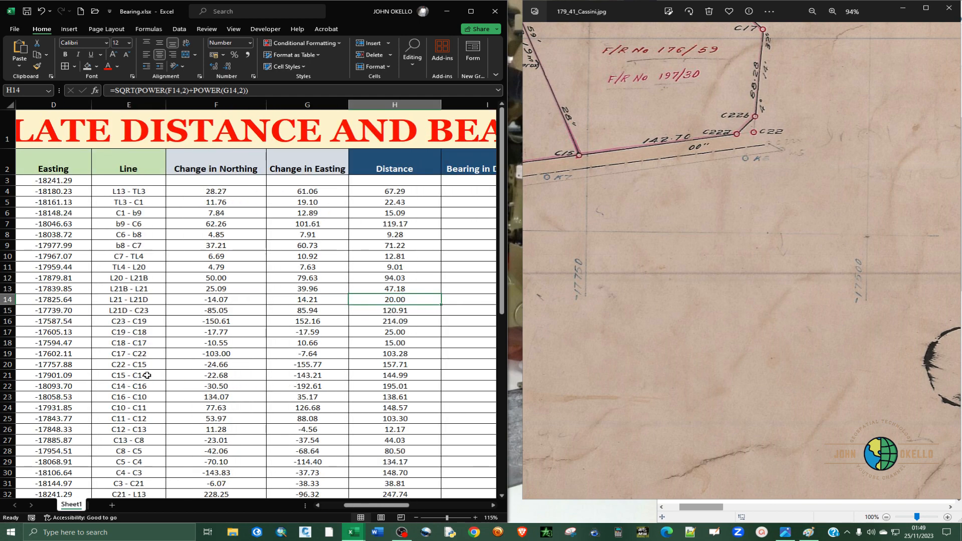
Compare the C15 - C14 distance in H21 with the length written on the survey plan, and maximize the plan window.
{"action": "left_click", "coordinate": [406, 377]}
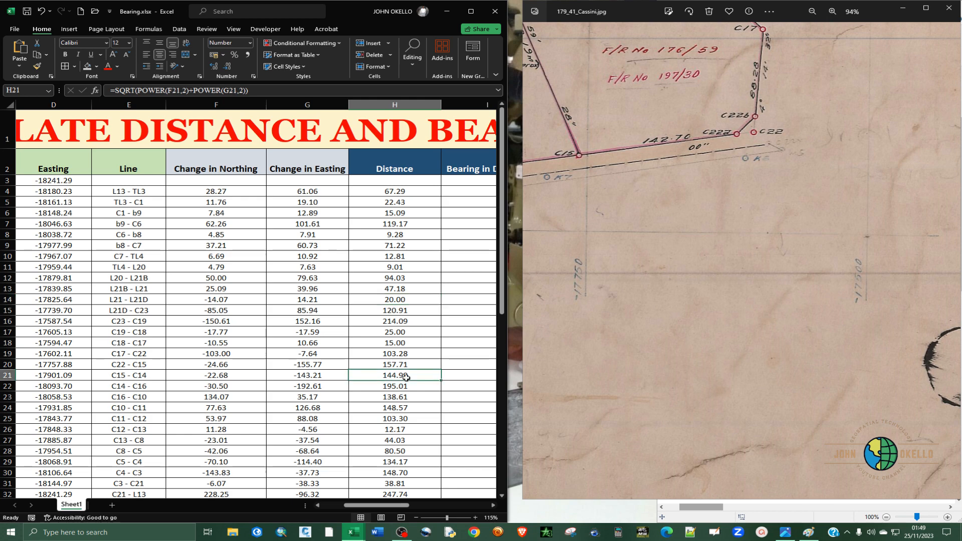
{"action": "scroll", "coordinate": [785, 324], "scroll_direction": "down", "scroll_amount": 2}
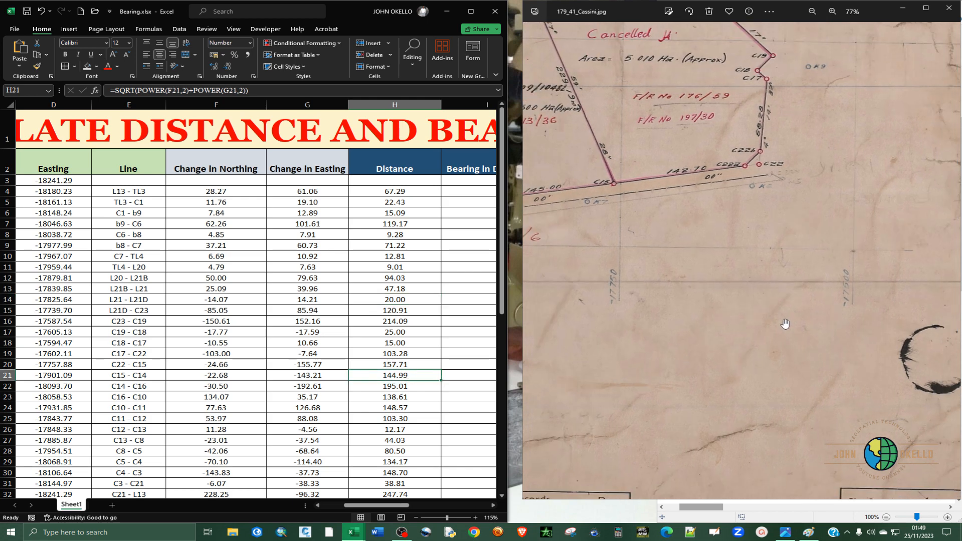
{"action": "scroll", "coordinate": [786, 324], "scroll_direction": "down", "scroll_amount": 1}
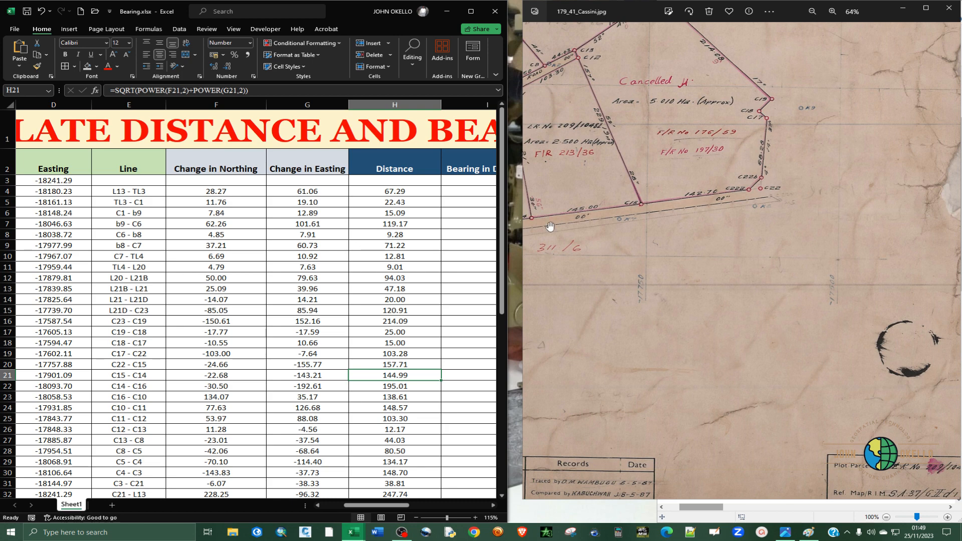
{"action": "scroll", "coordinate": [553, 180], "scroll_direction": "up", "scroll_amount": 5}
{"action": "scroll", "coordinate": [621, 244], "scroll_direction": "up", "scroll_amount": 2}
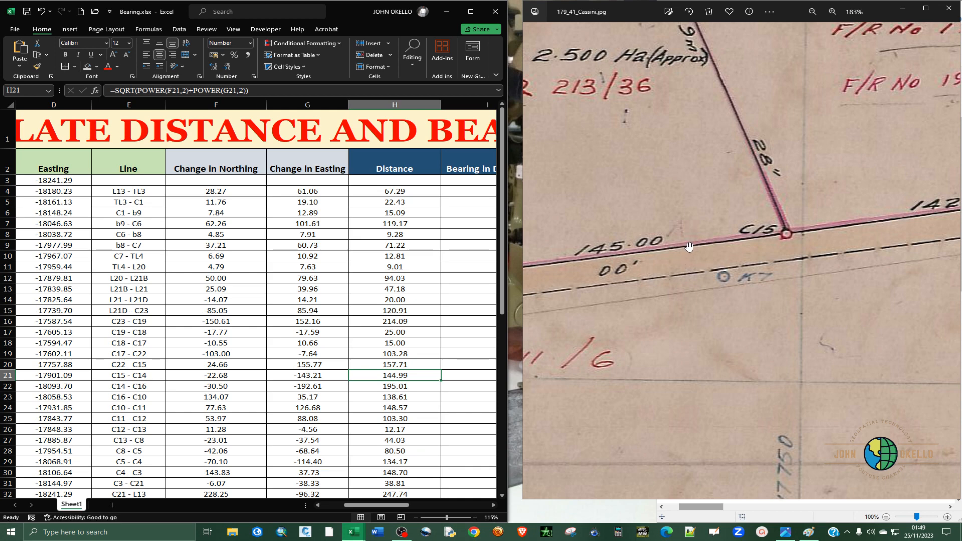
{"action": "scroll", "coordinate": [749, 255], "scroll_direction": "down", "scroll_amount": 2}
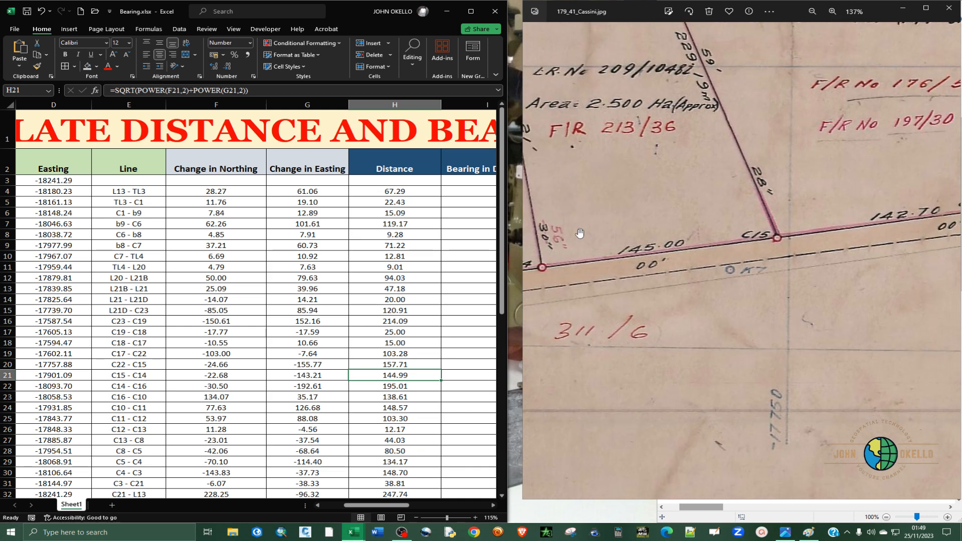
{"action": "scroll", "coordinate": [582, 233], "scroll_direction": "up", "scroll_amount": 2}
{"action": "scroll", "coordinate": [786, 273], "scroll_direction": "down", "scroll_amount": 2}
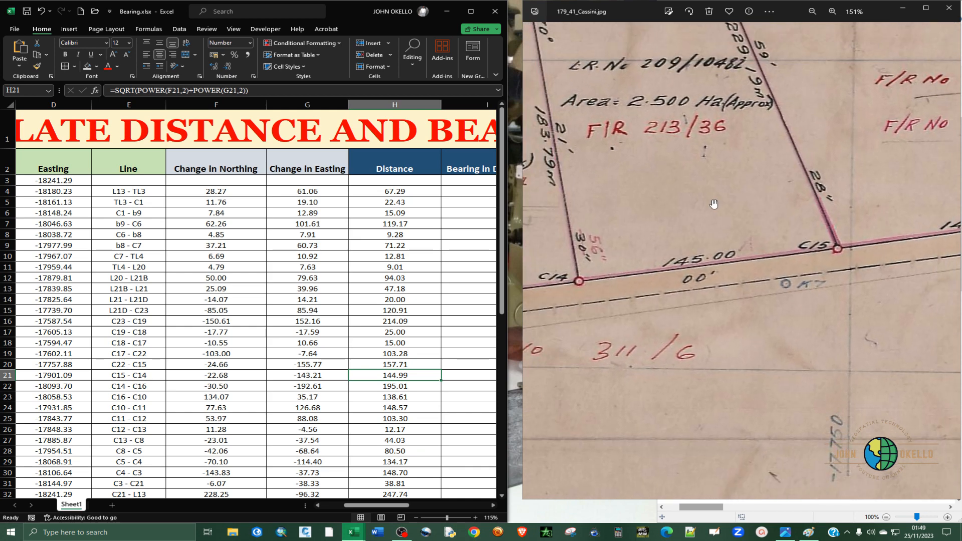
{"action": "left_click", "coordinate": [925, 8]}
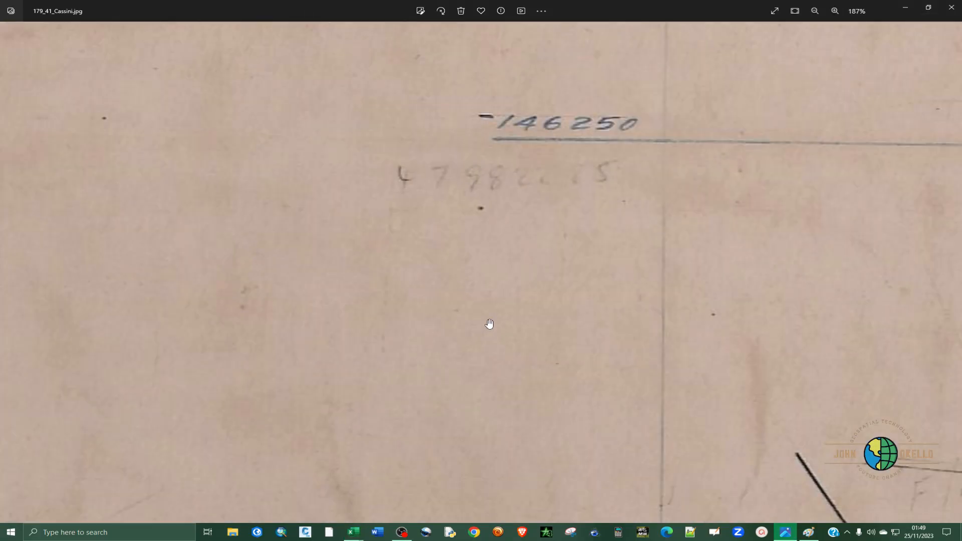
Examine the C14 and C15 coordinates and their red corrections in the survey plan's coordinate table, and minimize the plan.
{"action": "scroll", "coordinate": [561, 318], "scroll_direction": "down", "scroll_amount": 8}
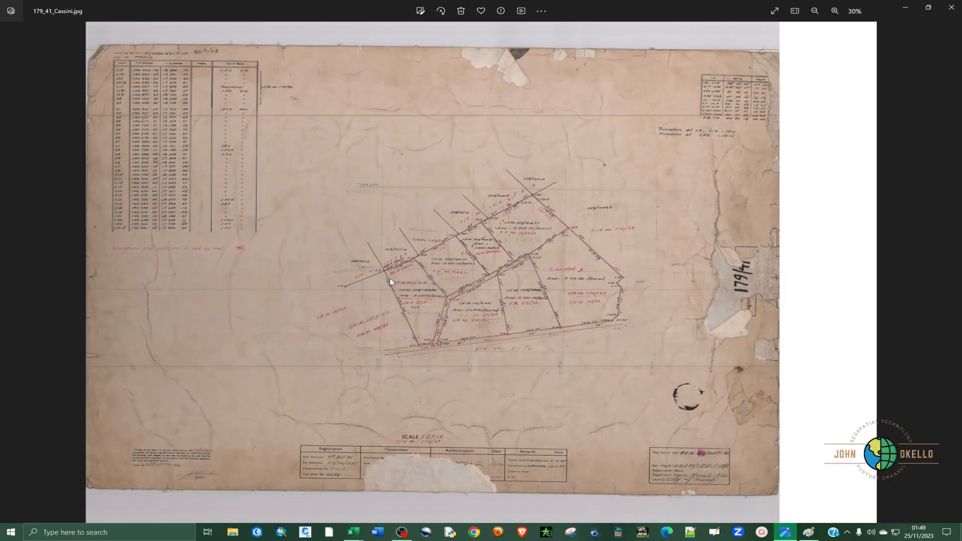
{"action": "scroll", "coordinate": [58, 200], "scroll_direction": "up", "scroll_amount": 4}
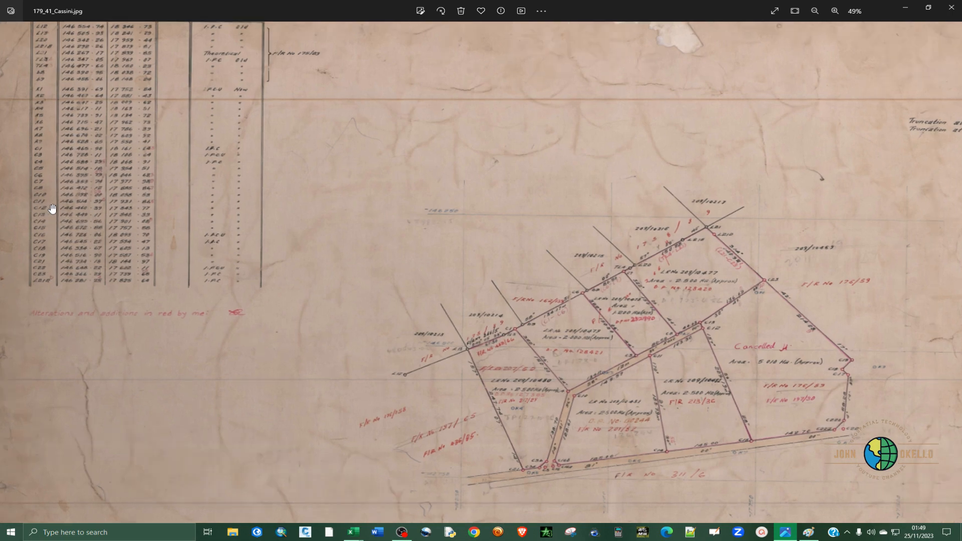
{"action": "scroll", "coordinate": [16, 220], "scroll_direction": "up", "scroll_amount": 3}
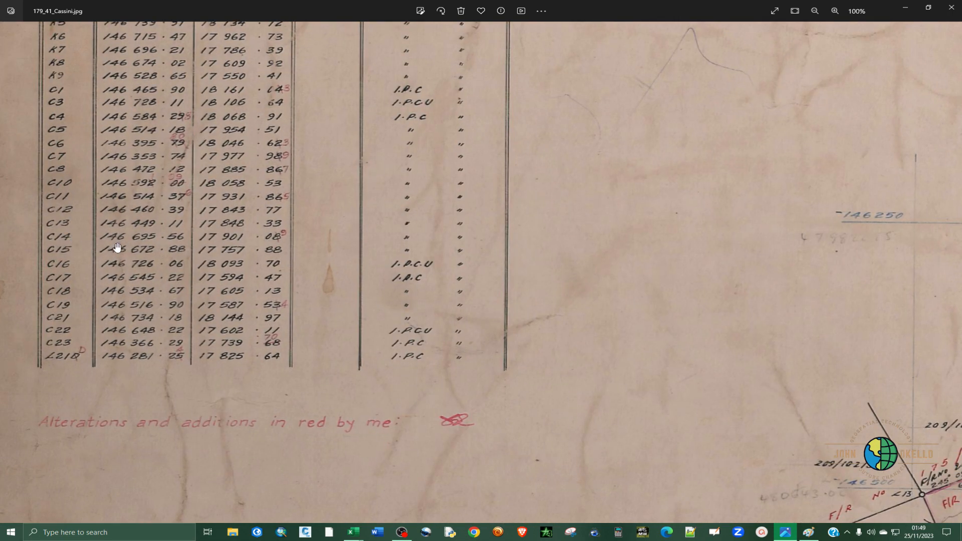
{"action": "scroll", "coordinate": [51, 241], "scroll_direction": "up", "scroll_amount": 2}
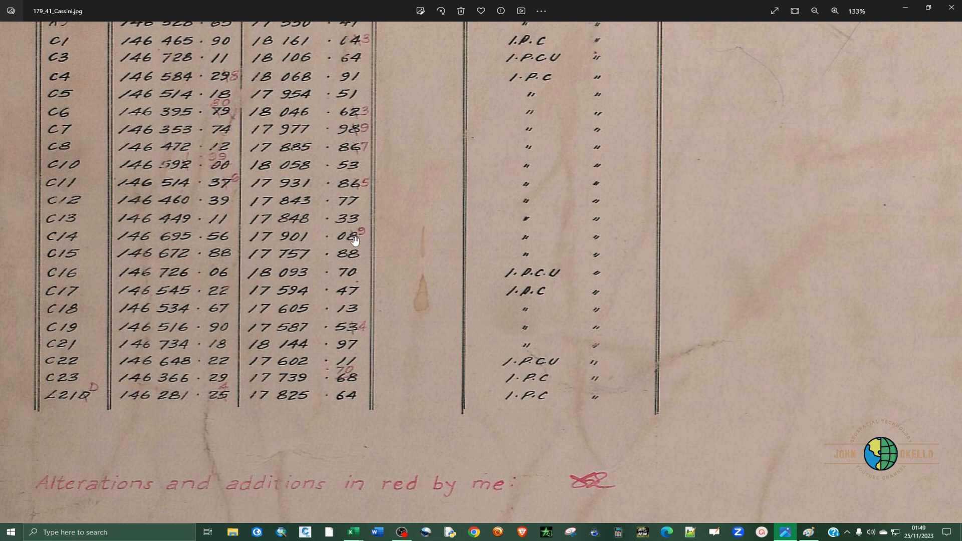
{"action": "scroll", "coordinate": [363, 240], "scroll_direction": "up", "scroll_amount": 1}
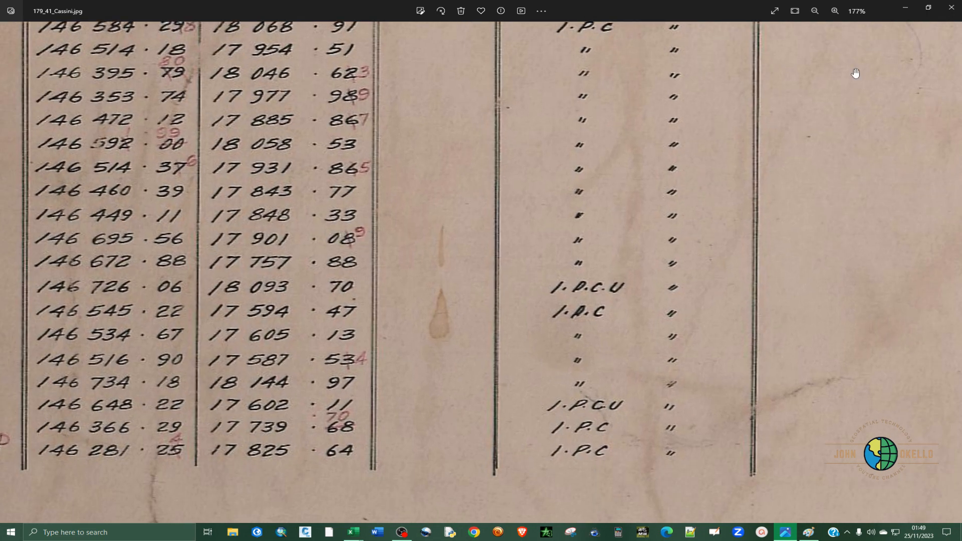
{"action": "left_click", "coordinate": [931, 11]}
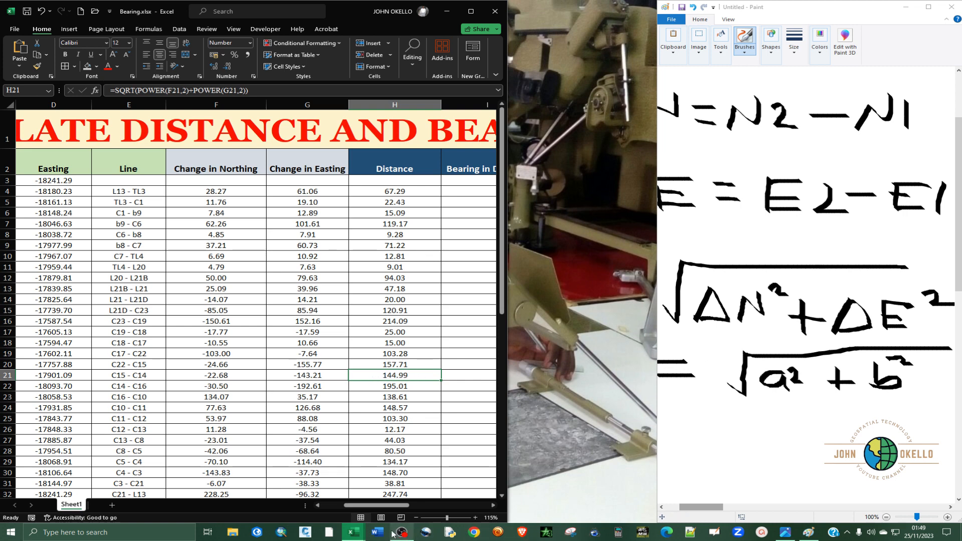
Reopen the survey plan beside the worksheet and compare the calculated distances with its written boundary lengths, including the C10 to C11 line.
{"action": "left_click", "coordinate": [785, 532]}
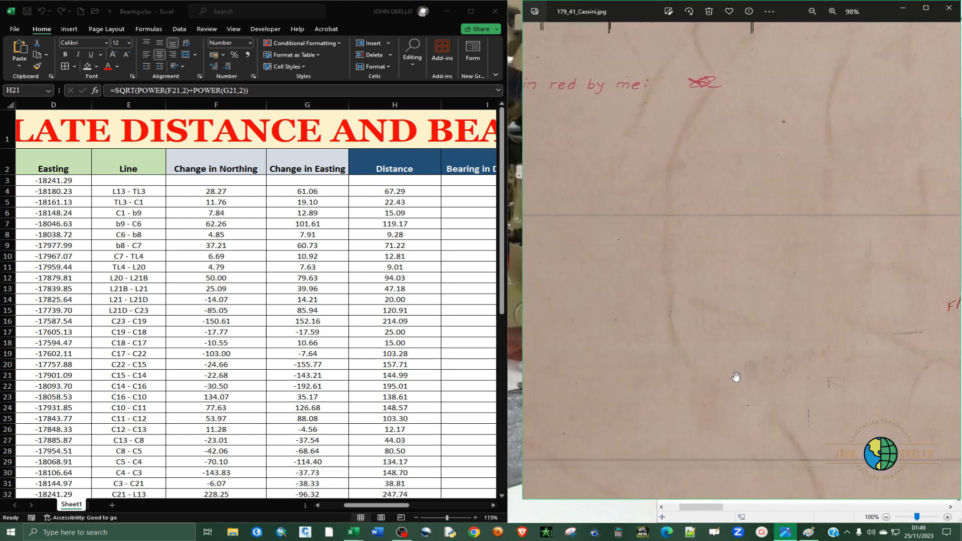
{"action": "scroll", "coordinate": [718, 356], "scroll_direction": "down", "scroll_amount": 6}
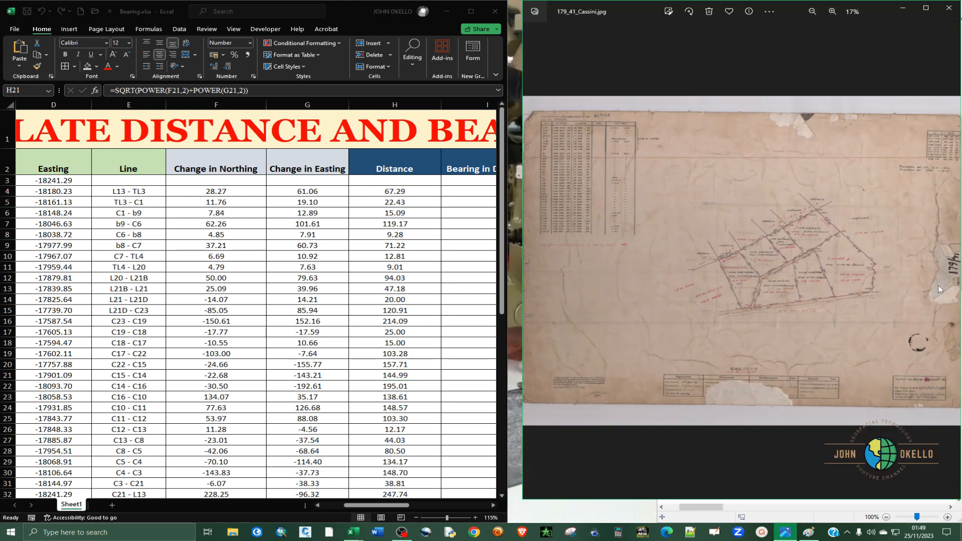
{"action": "scroll", "coordinate": [803, 276], "scroll_direction": "up", "scroll_amount": 5}
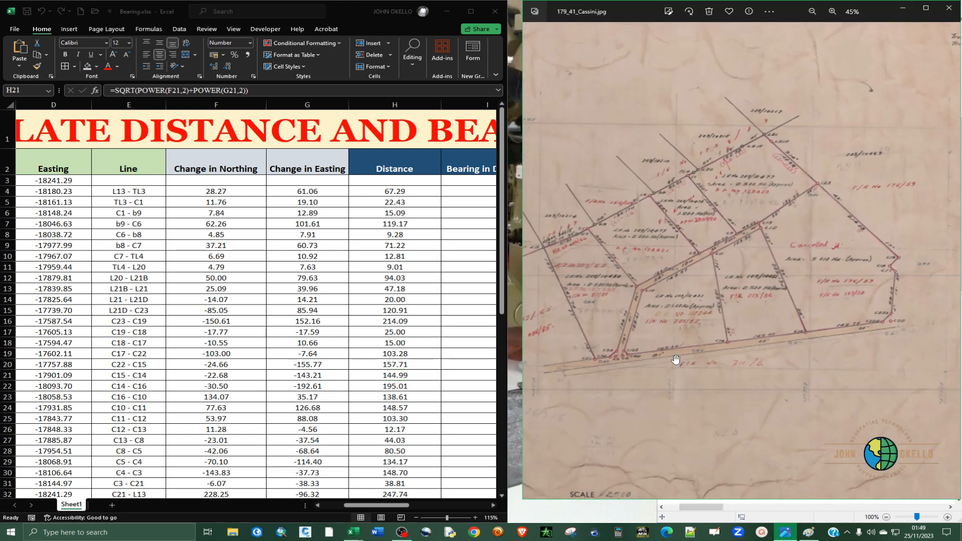
{"action": "scroll", "coordinate": [676, 355], "scroll_direction": "up", "scroll_amount": 2}
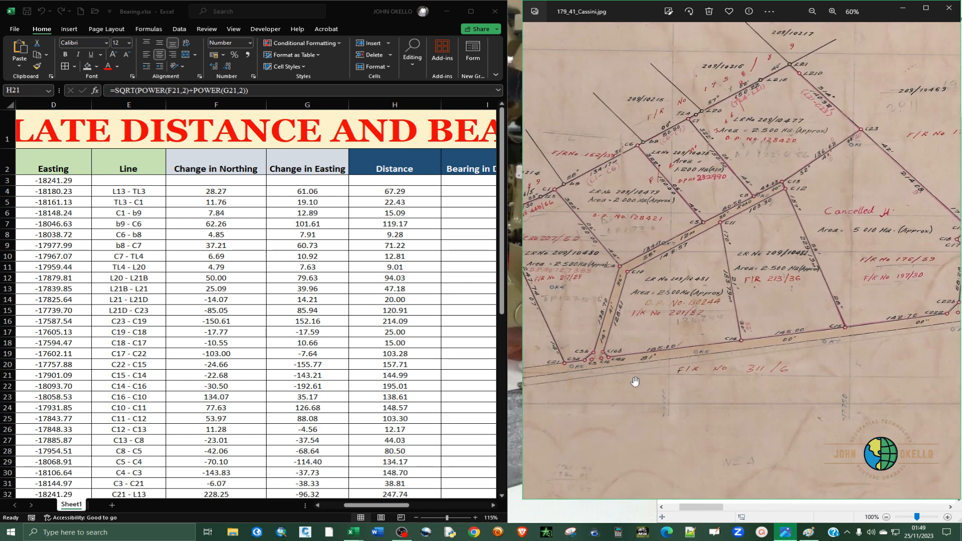
{"action": "scroll", "coordinate": [586, 338], "scroll_direction": "down", "scroll_amount": 1}
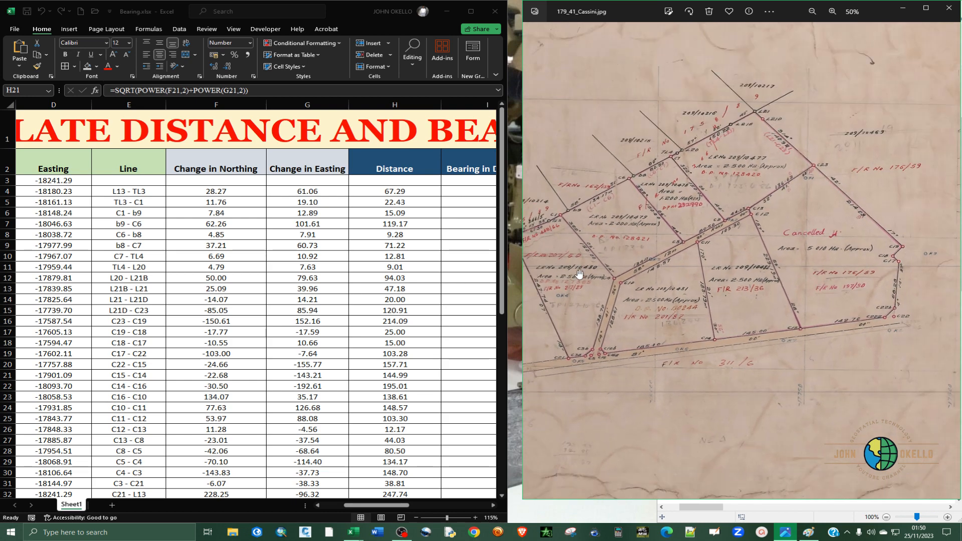
{"action": "scroll", "coordinate": [883, 327], "scroll_direction": "up", "scroll_amount": 1}
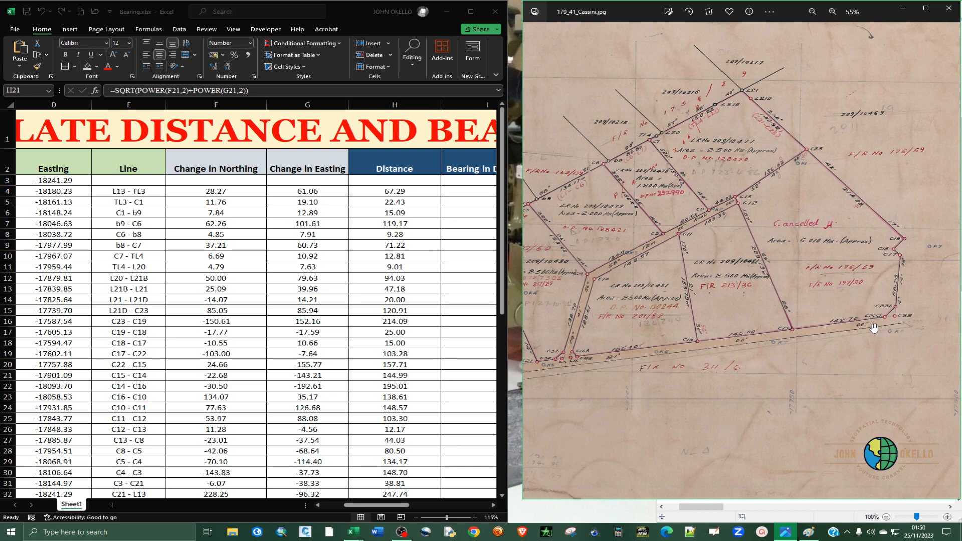
{"action": "scroll", "coordinate": [844, 328], "scroll_direction": "up", "scroll_amount": 1}
{"action": "scroll", "coordinate": [845, 328], "scroll_direction": "down", "scroll_amount": 3}
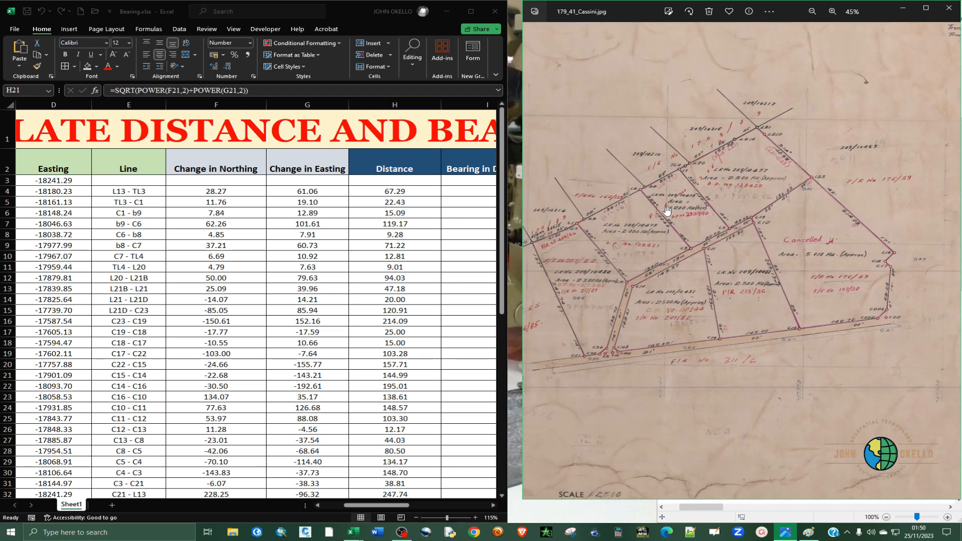
{"action": "scroll", "coordinate": [658, 230], "scroll_direction": "up", "scroll_amount": 3}
{"action": "scroll", "coordinate": [658, 230], "scroll_direction": "up", "scroll_amount": 5}
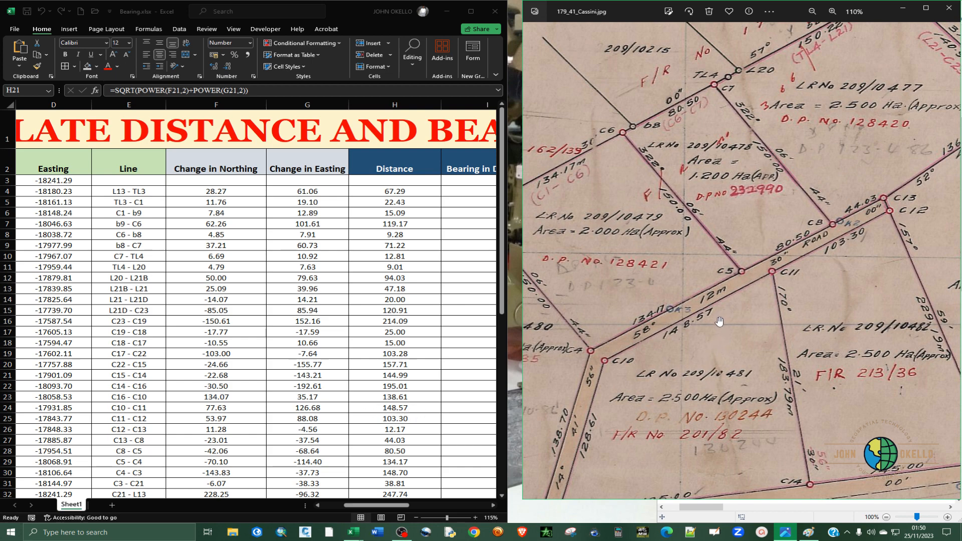
{"action": "scroll", "coordinate": [720, 321], "scroll_direction": "up", "scroll_amount": 4}
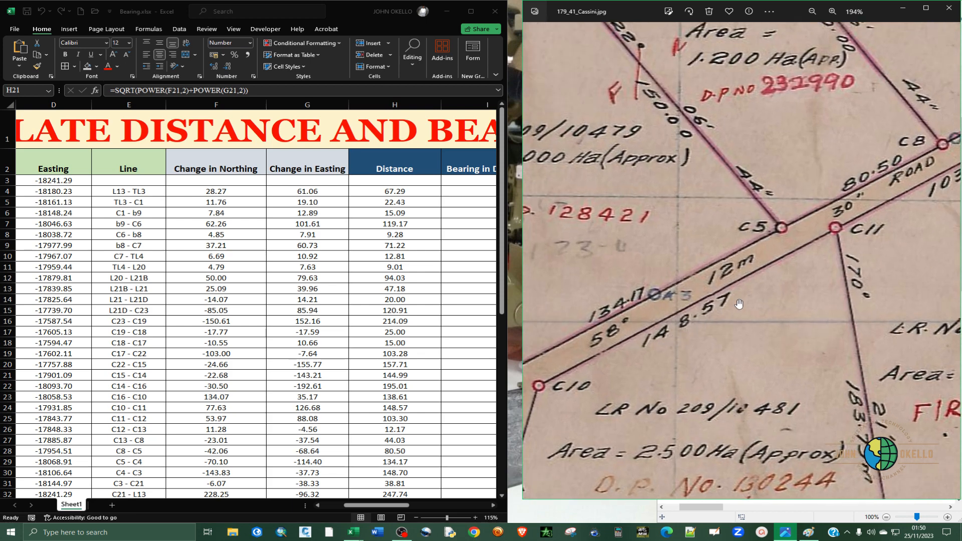
Minimize the survey plan, maximize the Excel window and select cell I3 under Bearing in Decimal.
{"action": "left_click", "coordinate": [903, 8]}
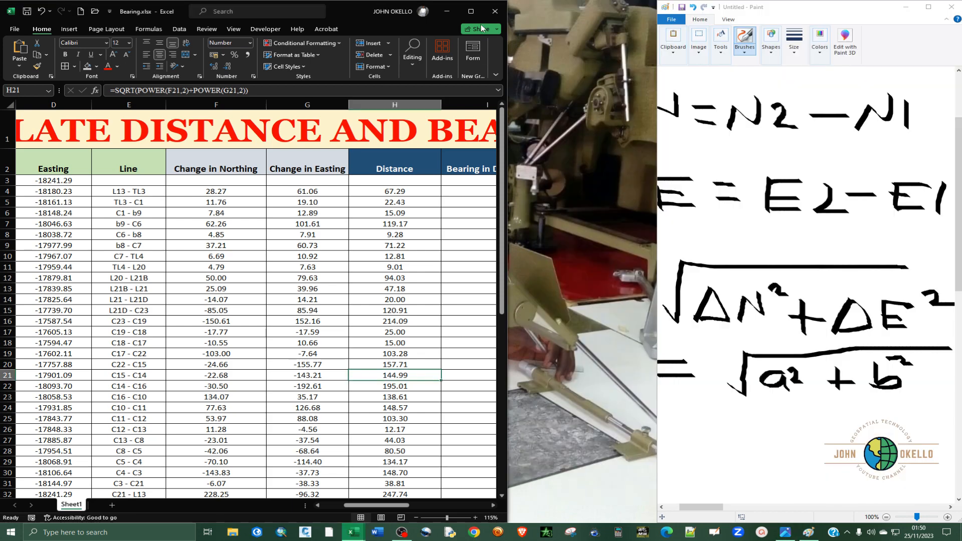
{"action": "left_click", "coordinate": [470, 11]}
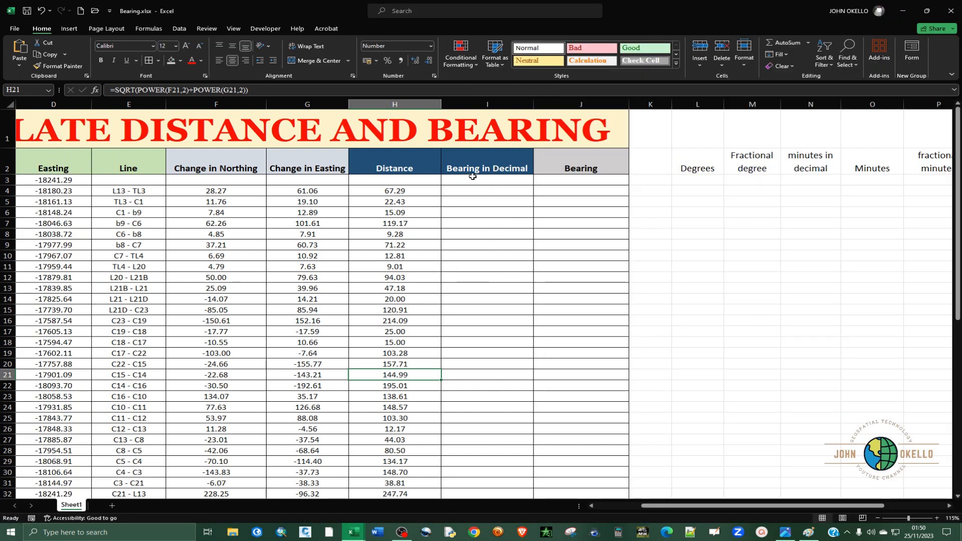
{"action": "left_click", "coordinate": [471, 180]}
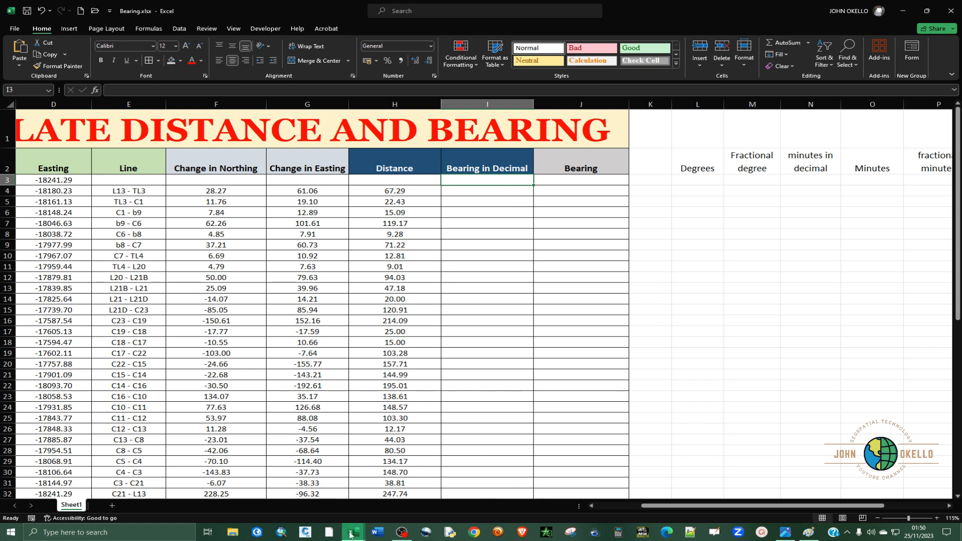
Switch to Chrome and search Google for "atan2 in excel".
{"action": "left_click", "coordinate": [476, 535]}
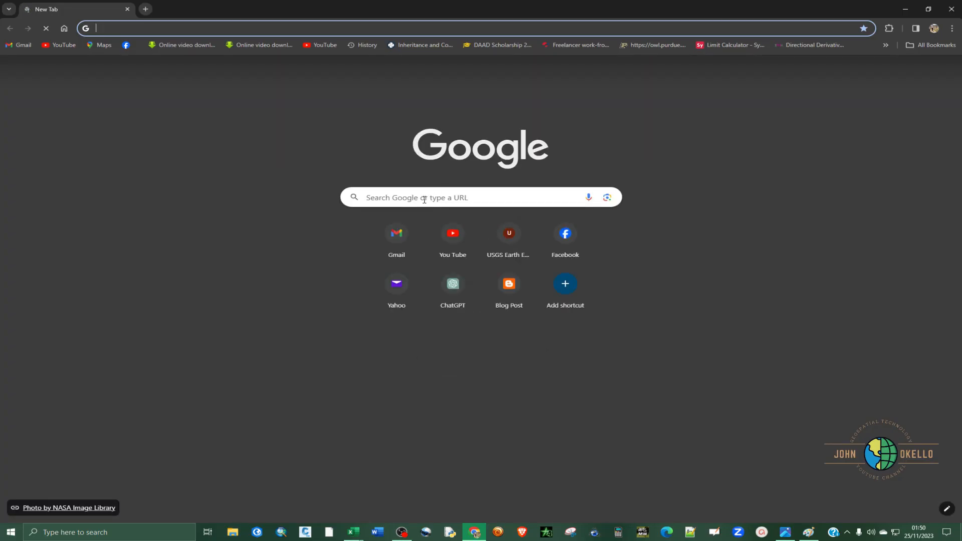
{"action": "left_click", "coordinate": [425, 199]}
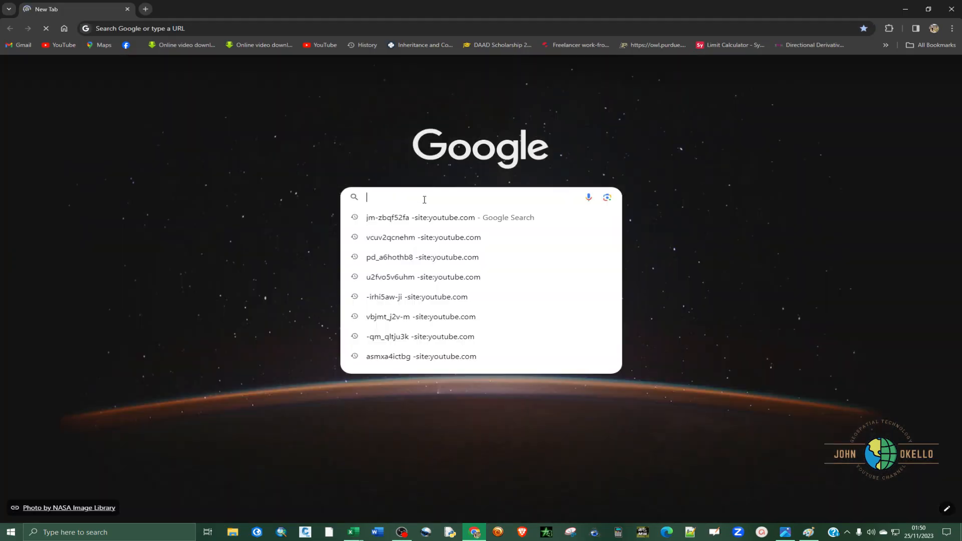
{"action": "type", "text": "atan"}
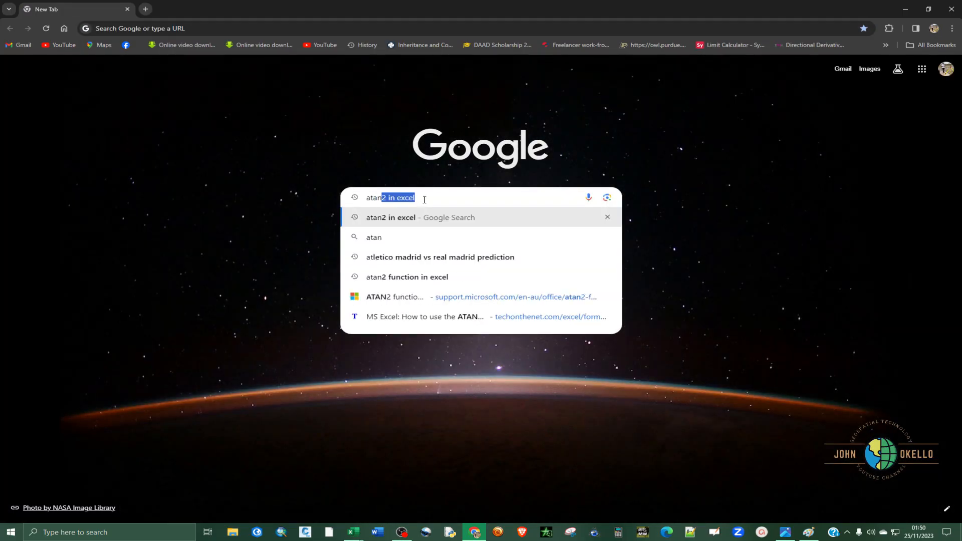
{"action": "key", "text": "Return"}
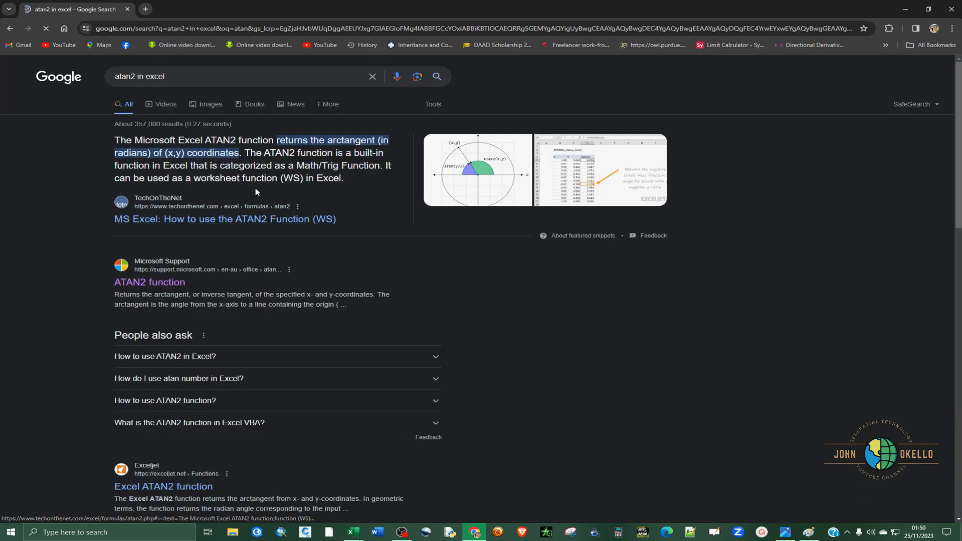
Look at the TechOnTheNet result briefly, and read the description, syntax, remarks and examples in Microsoft Support's ATAN2 function article.
{"action": "left_click", "coordinate": [237, 224]}
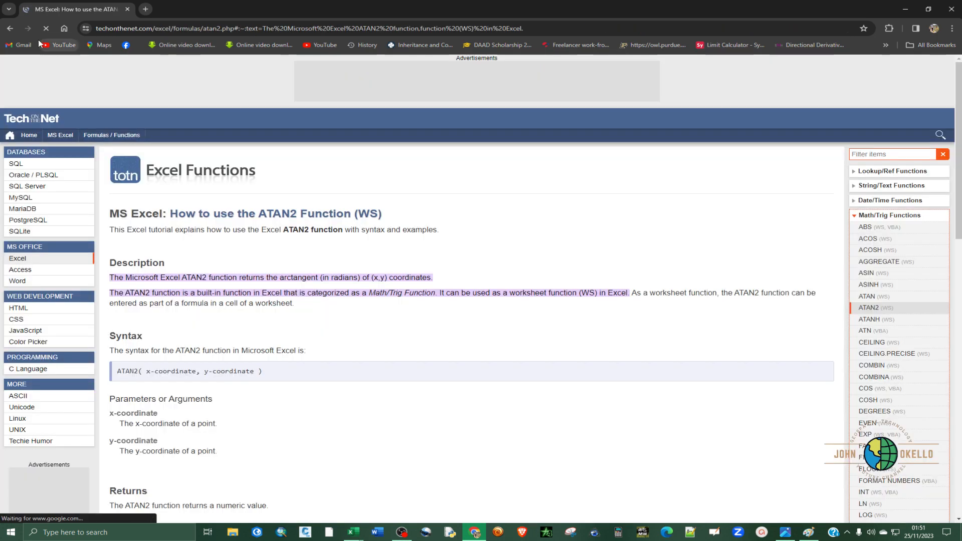
{"action": "left_click", "coordinate": [10, 28]}
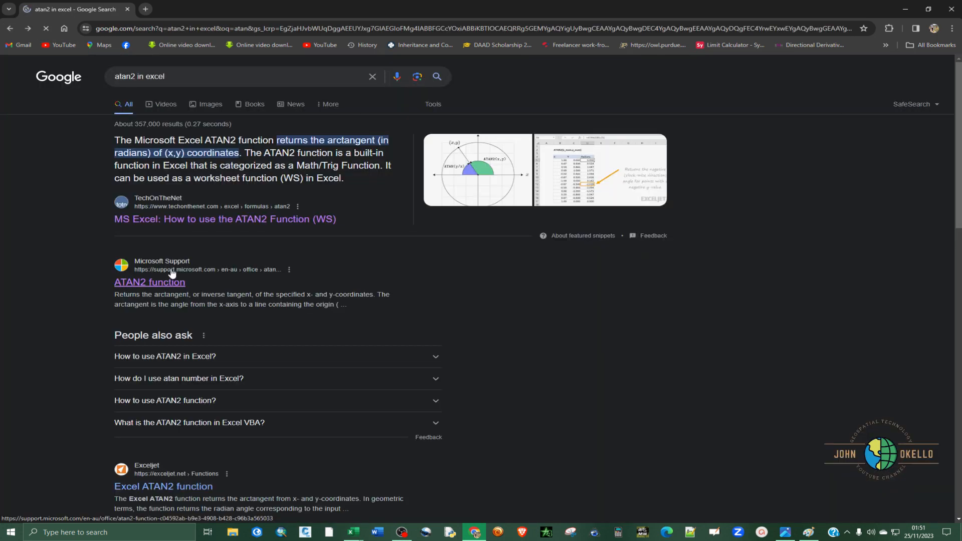
{"action": "left_click", "coordinate": [145, 283]}
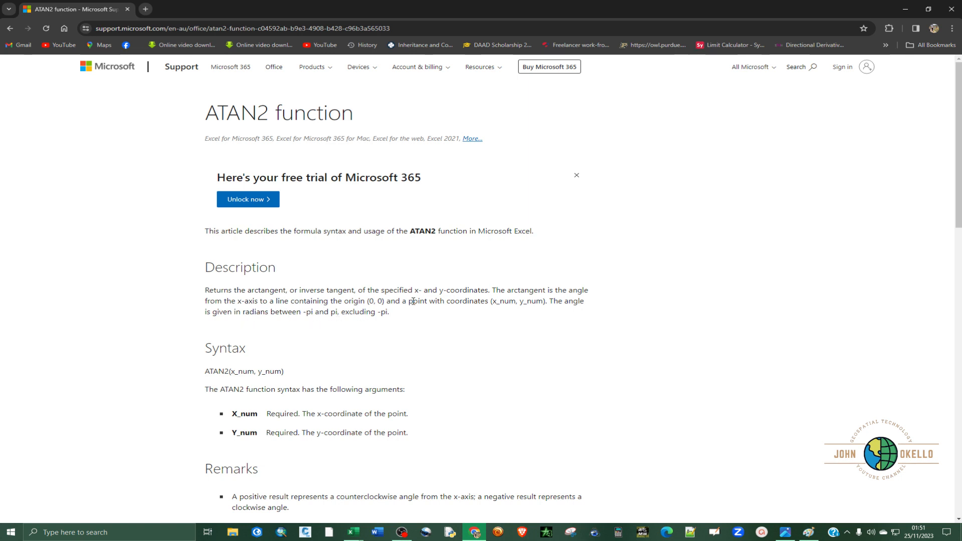
{"action": "scroll", "coordinate": [414, 302], "scroll_direction": "down", "scroll_amount": 3}
{"action": "scroll", "coordinate": [414, 304], "scroll_direction": "down", "scroll_amount": 4}
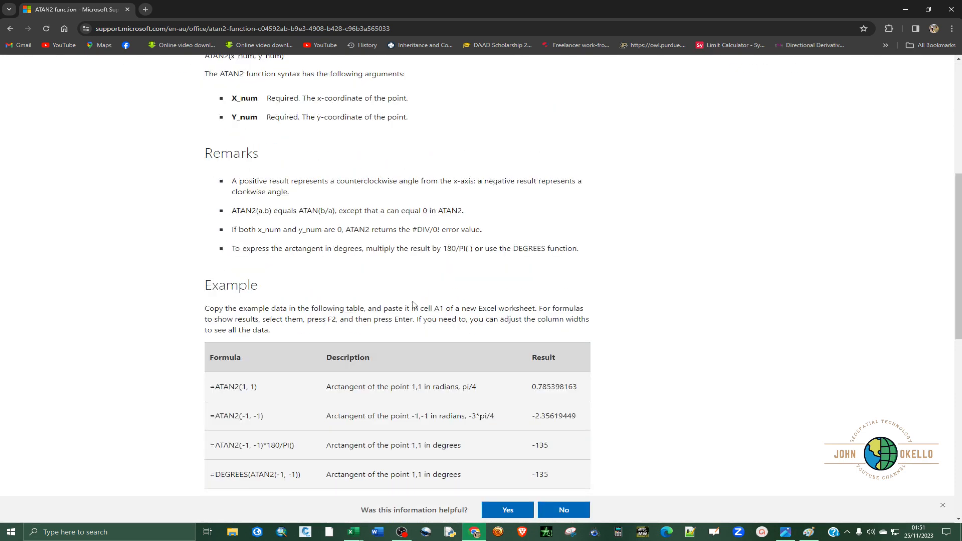
{"action": "scroll", "coordinate": [414, 304], "scroll_direction": "up", "scroll_amount": 8}
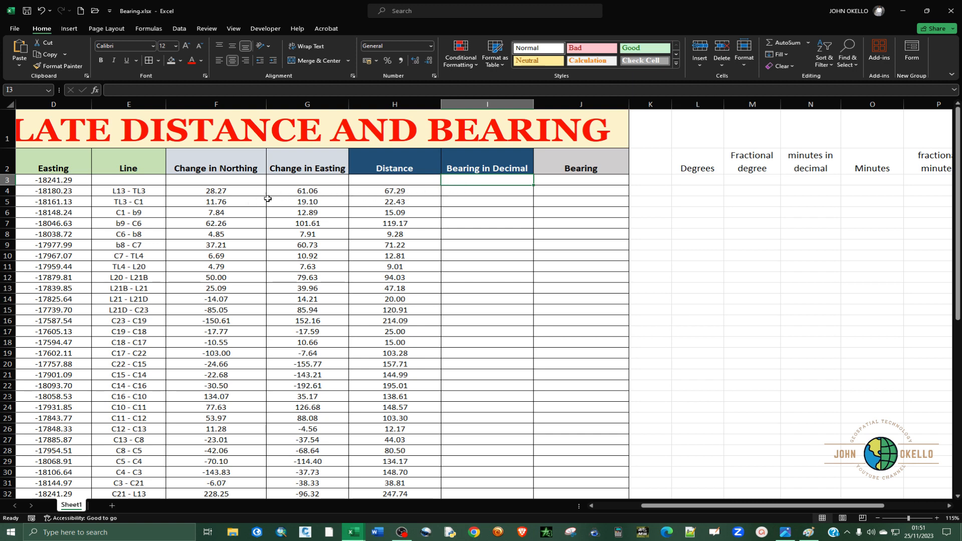
In Excel, enter =ATAN2(F4,G4) in cell I4 to calculate the L13 - TL3 bearing from its northing and easting changes.
{"action": "left_click", "coordinate": [452, 187]}
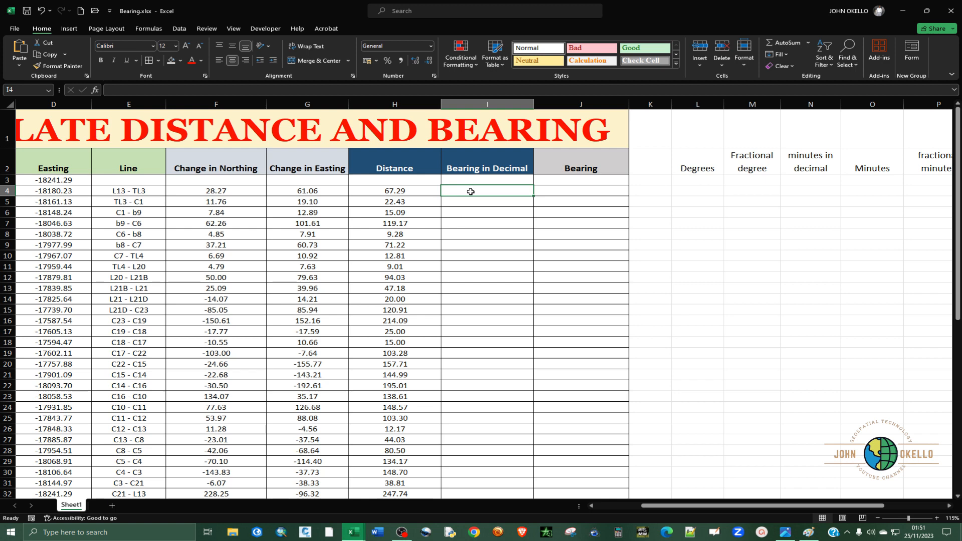
{"action": "type", "text": "="}
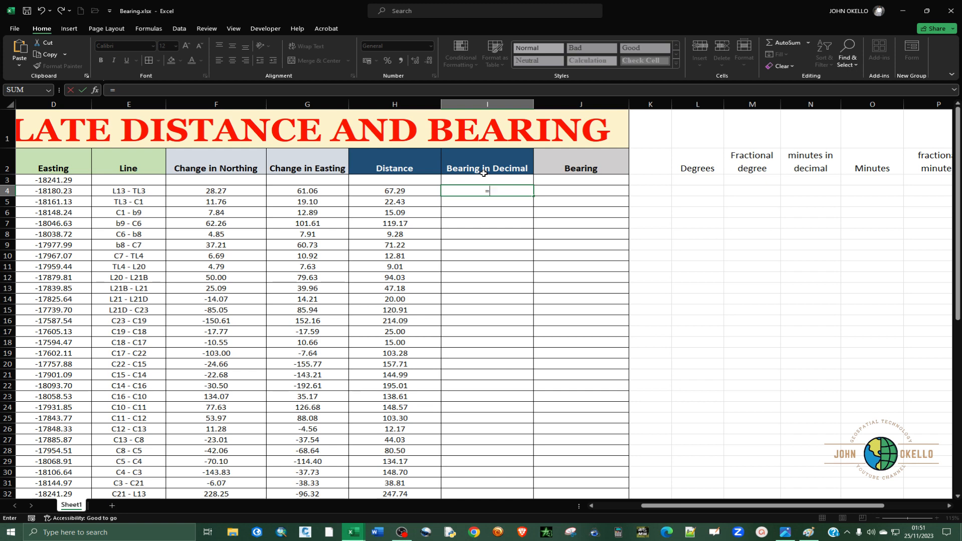
{"action": "type", "text": "tan2"}
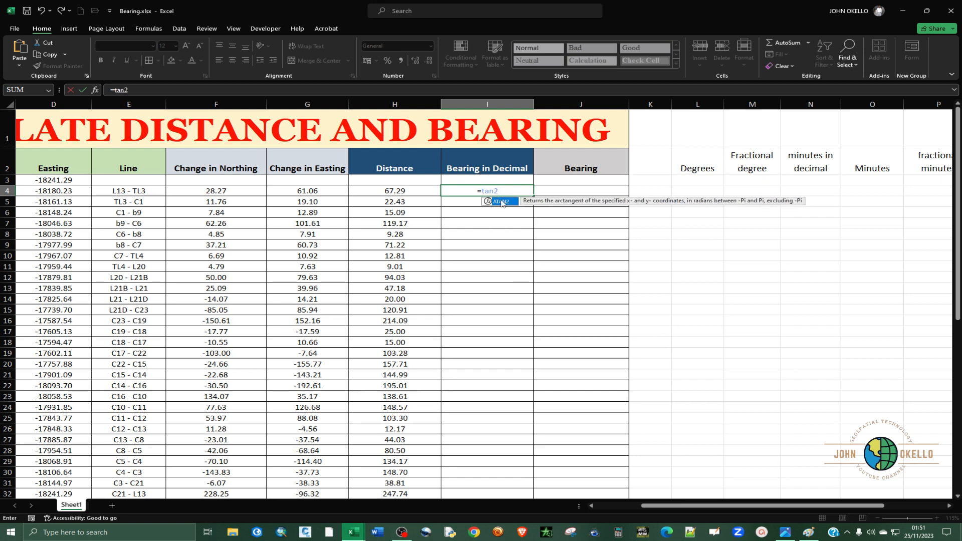
{"action": "double_click", "coordinate": [501, 202]}
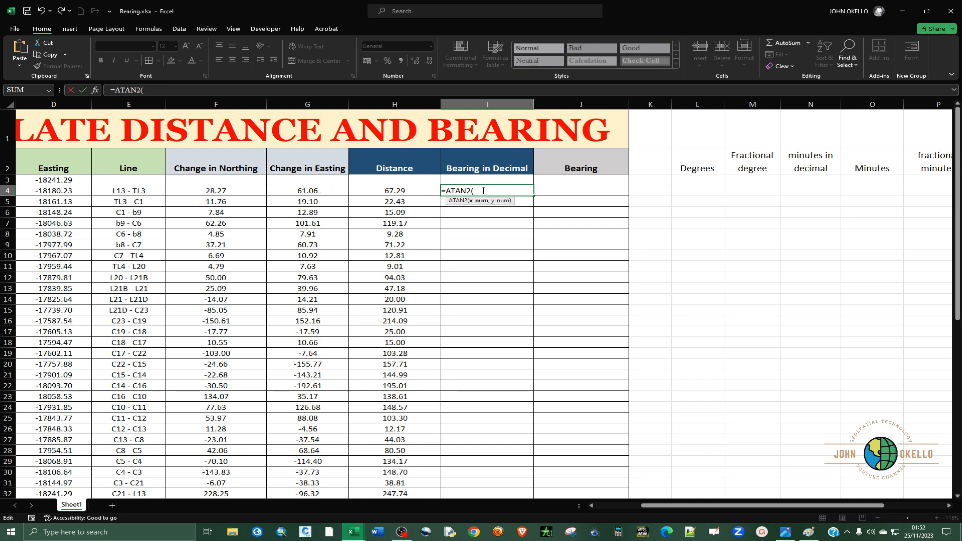
{"action": "left_click", "coordinate": [227, 189]}
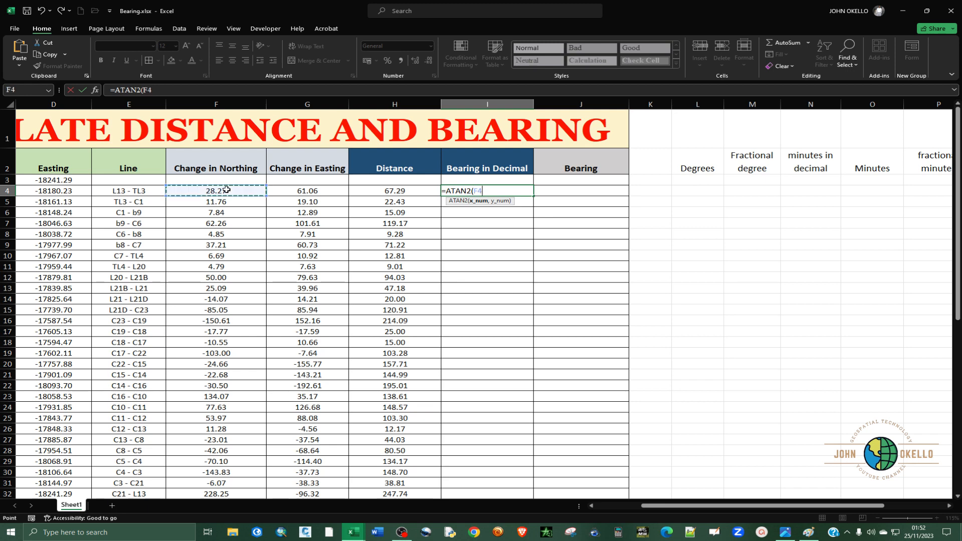
{"action": "type", "text": ","}
{"action": "left_click", "coordinate": [312, 192]}
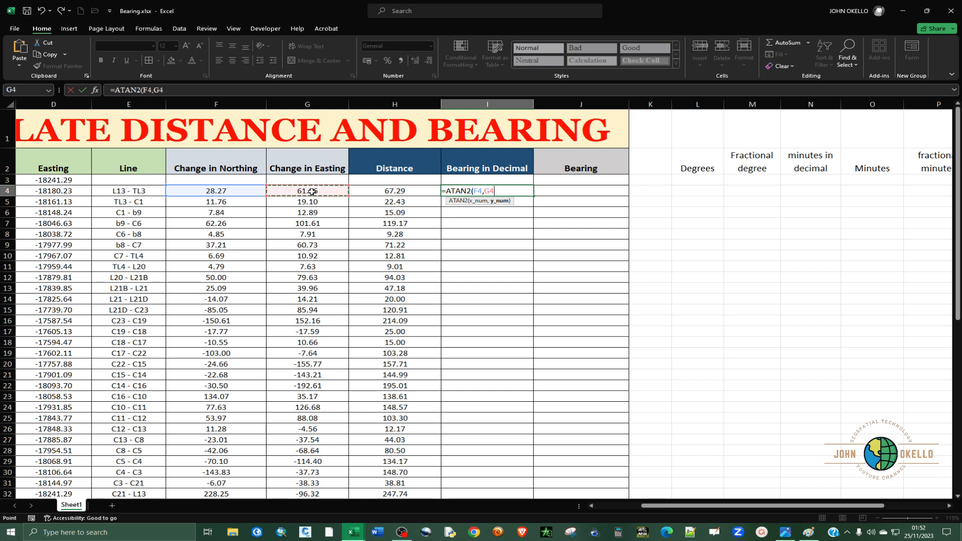
{"action": "type", "text": ")"}
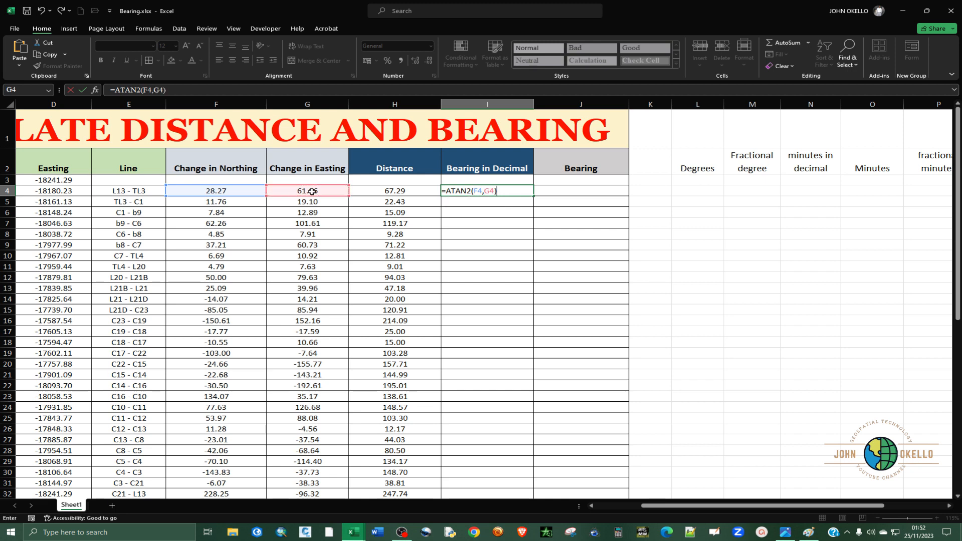
{"action": "key", "text": "Return"}
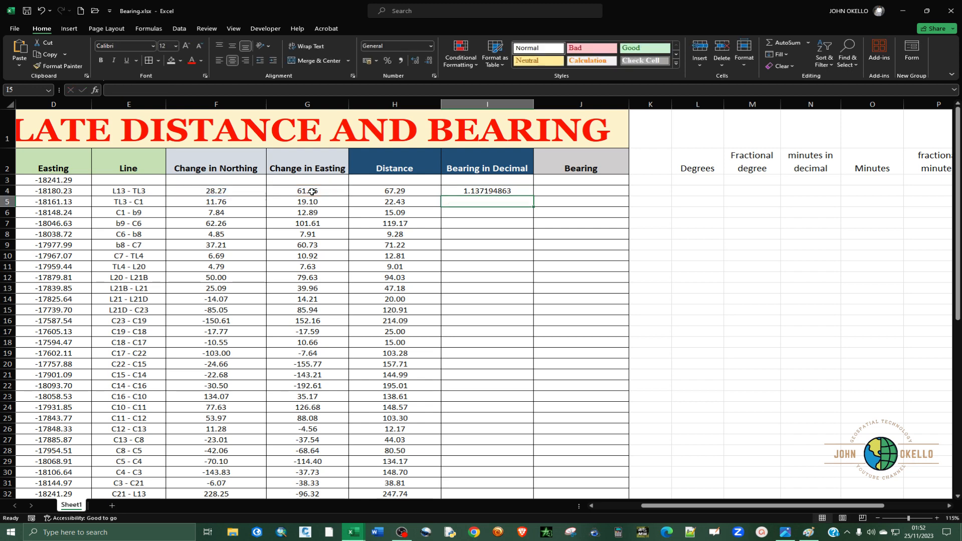
{"action": "left_click", "coordinate": [521, 191]}
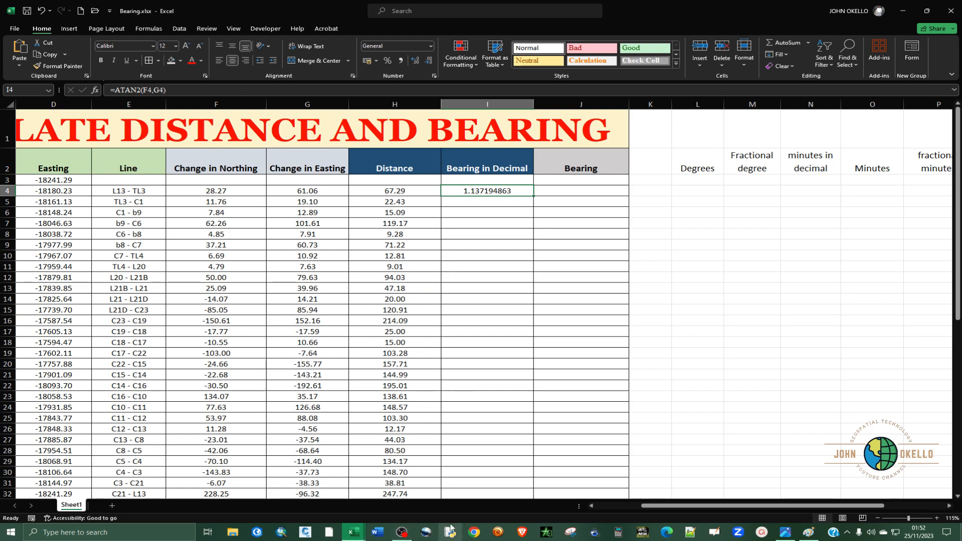
{"action": "left_click", "coordinate": [474, 532]}
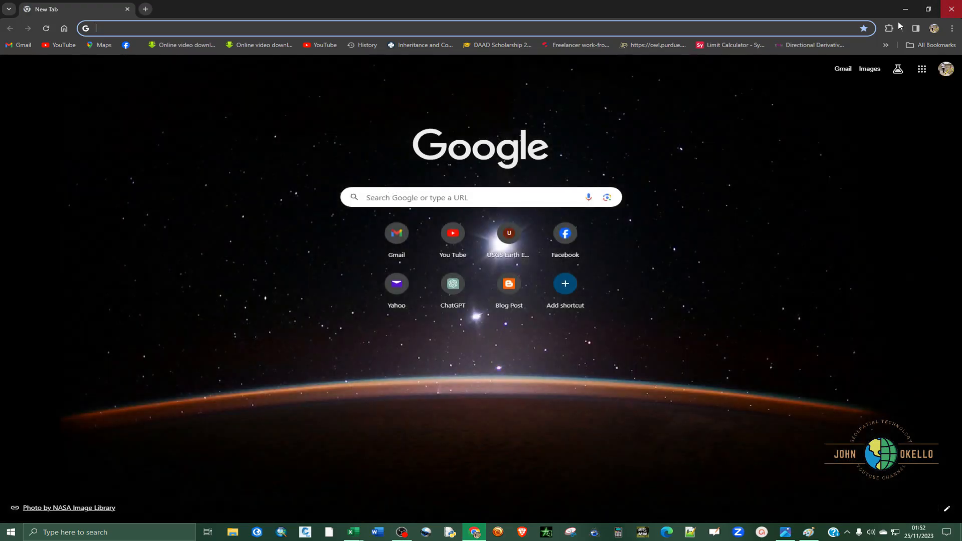
{"action": "left_click", "coordinate": [951, 8]}
Open the I4 formula for editing, and examine how bearings are written along the boundary lines on the survey plan.
{"action": "double_click", "coordinate": [468, 191]}
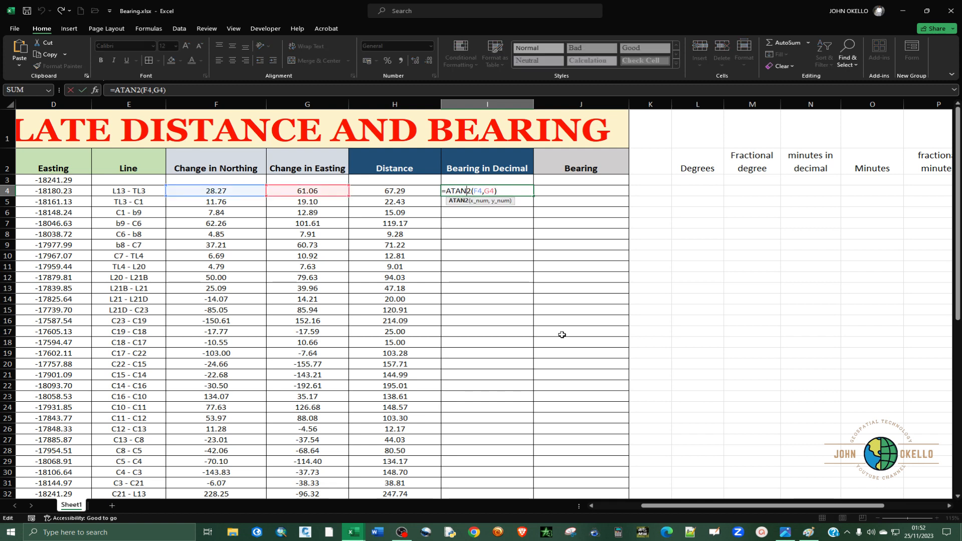
{"action": "left_click", "coordinate": [785, 532]}
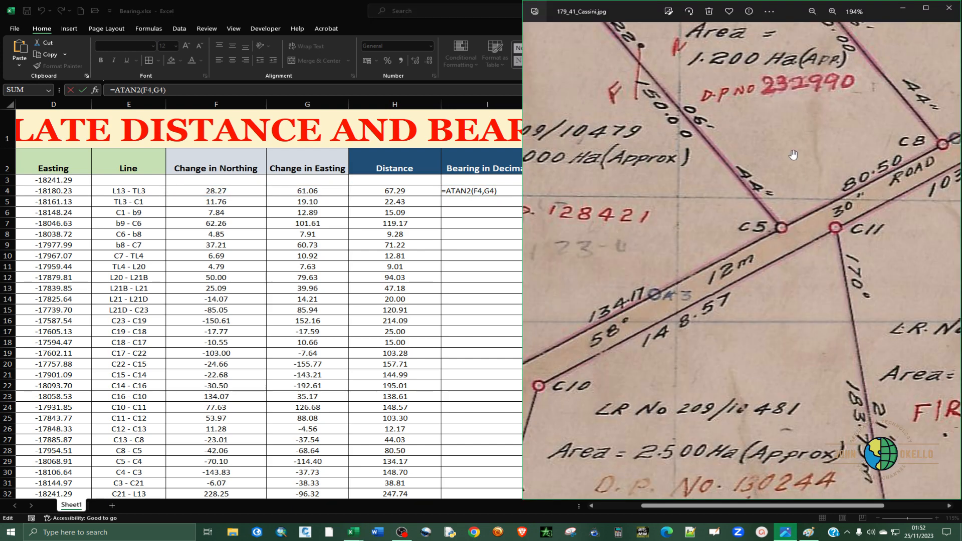
{"action": "left_click", "coordinate": [926, 8]}
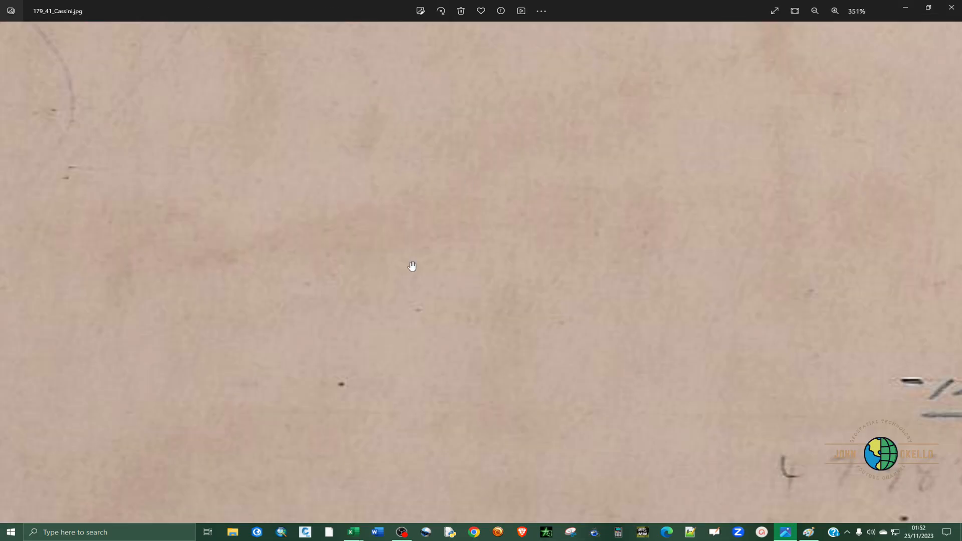
{"action": "scroll", "coordinate": [411, 266], "scroll_direction": "down", "scroll_amount": 10}
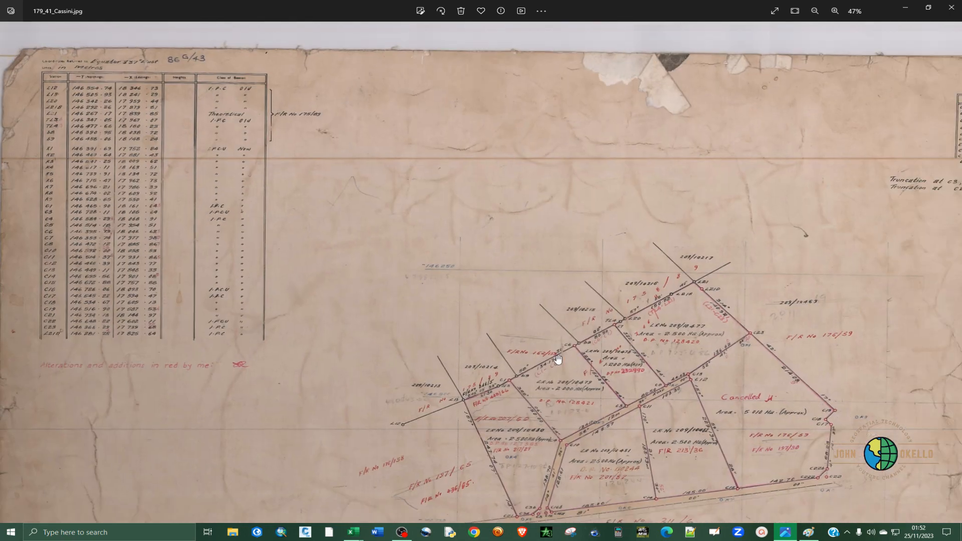
{"action": "left_click_drag", "start_coordinate": [563, 444], "coordinate": [501, 409]}
{"action": "scroll", "coordinate": [480, 396], "scroll_direction": "up", "scroll_amount": 1}
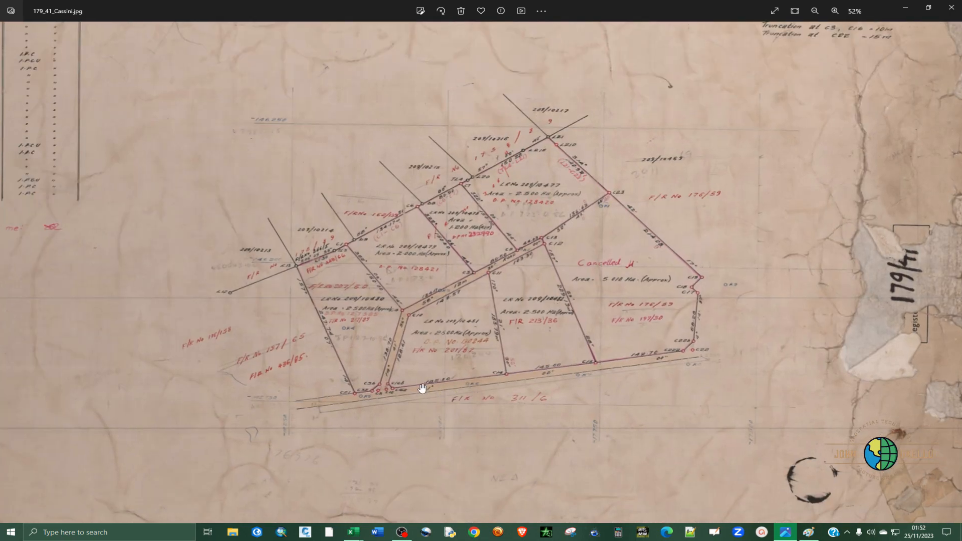
{"action": "scroll", "coordinate": [422, 389], "scroll_direction": "up", "scroll_amount": 7}
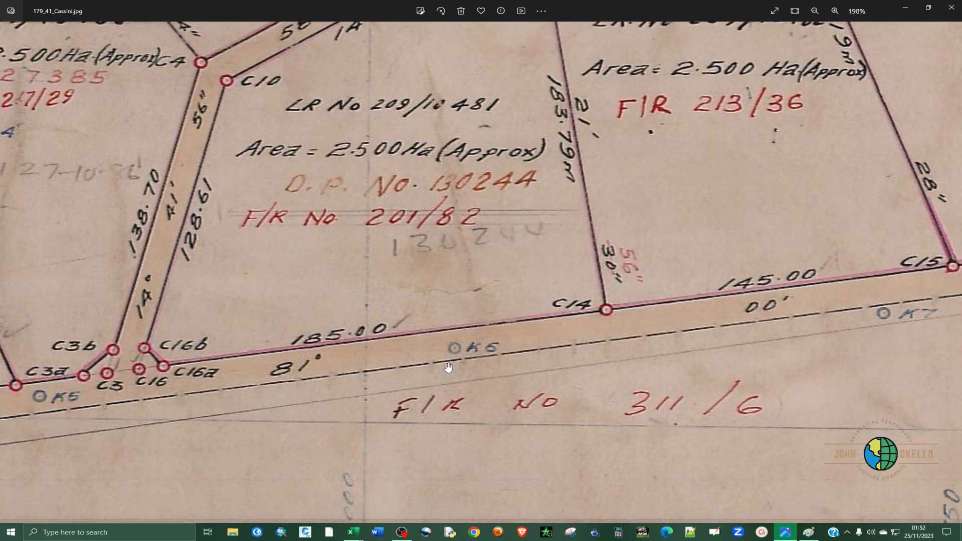
{"action": "scroll", "coordinate": [448, 367], "scroll_direction": "down", "scroll_amount": 4}
{"action": "left_click", "coordinate": [905, 7]}
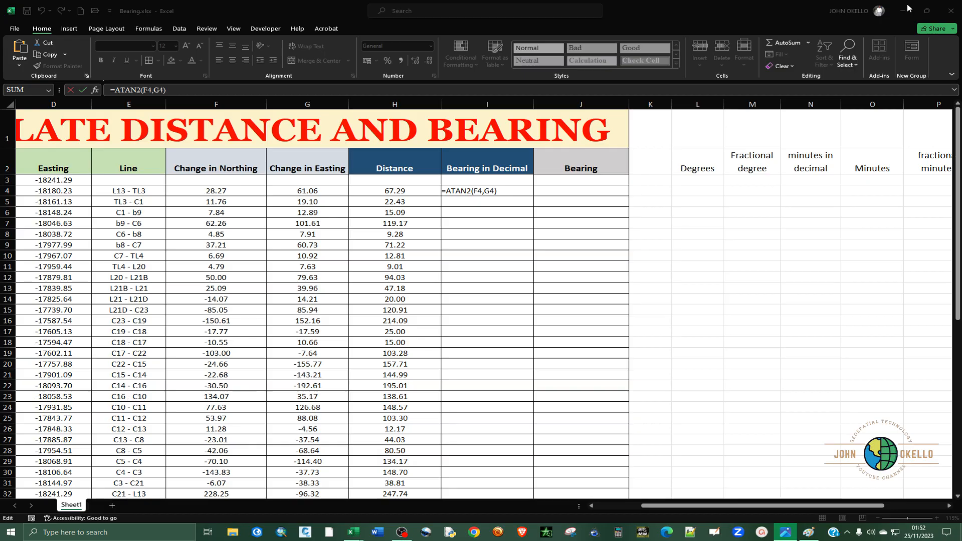
Convert the L13 - TL3 bearing in I4 from radians to degrees with =DEGREES(ATAN2(F4,G4)).
{"action": "left_click", "coordinate": [446, 191]}
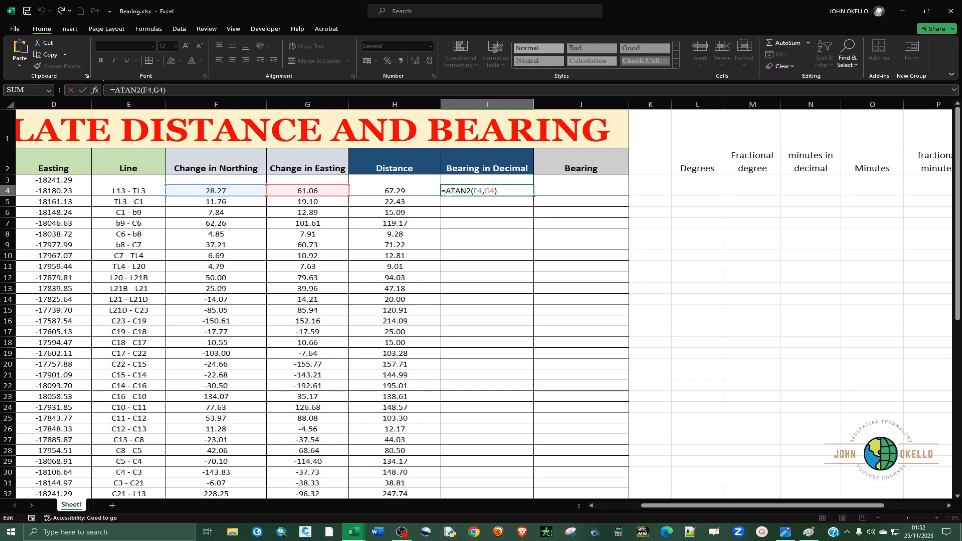
{"action": "type", "text": "dgre"}
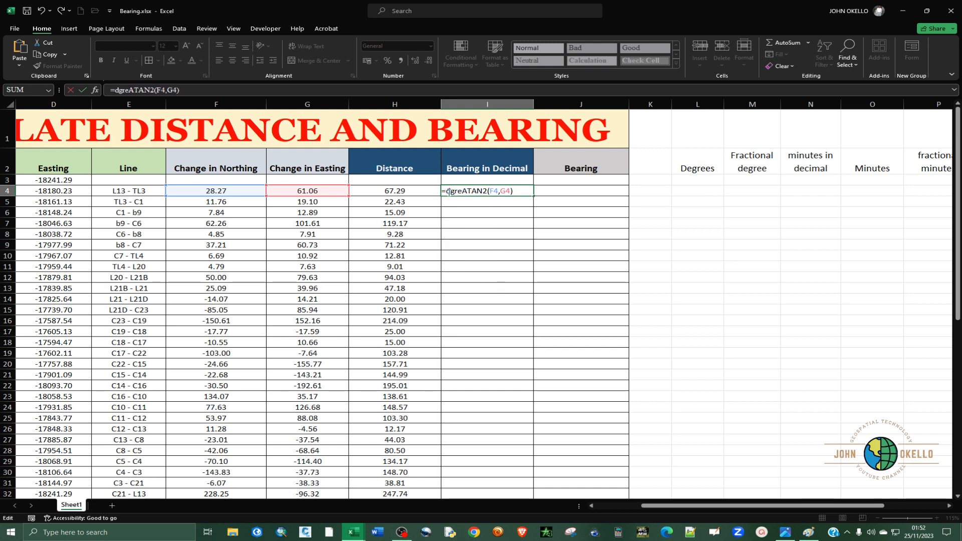
{"action": "key", "text": "BackSpace"}
{"action": "key", "text": "BackSpace"}
{"action": "key", "text": "BackSpace"}
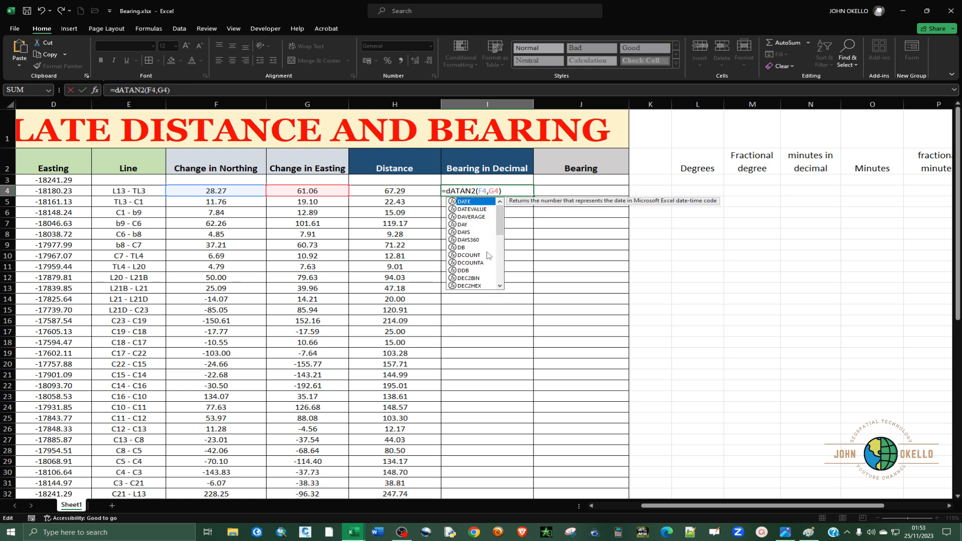
{"action": "type", "text": "e"}
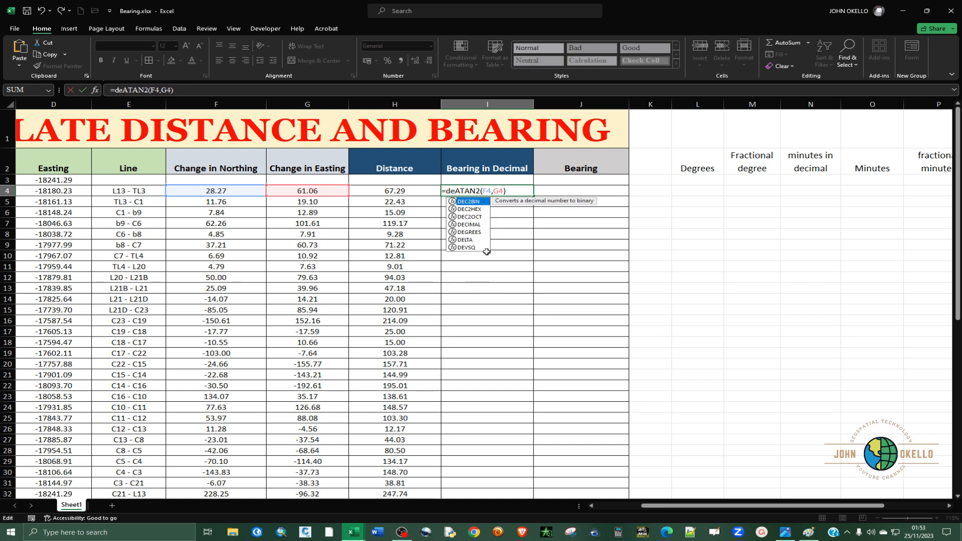
{"action": "double_click", "coordinate": [468, 232]}
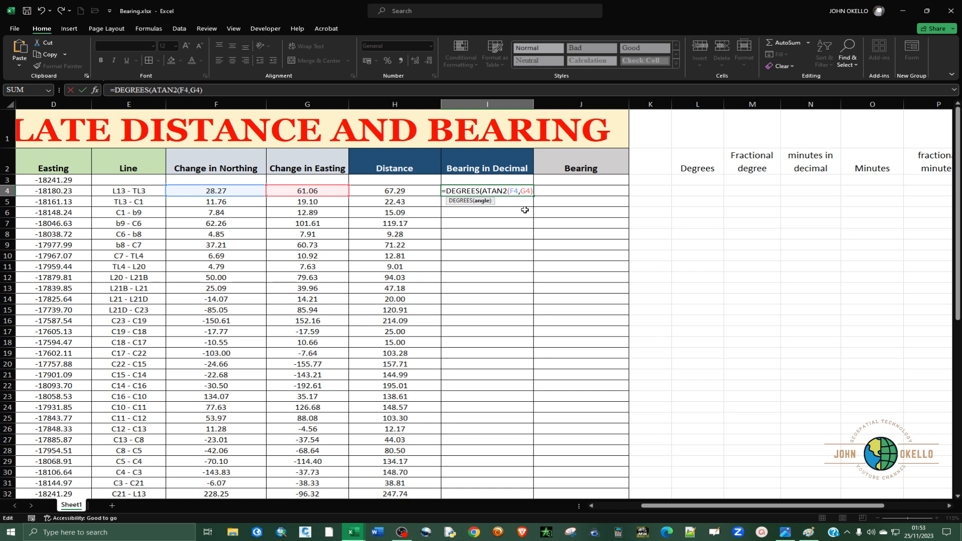
{"action": "type", "text": ")"}
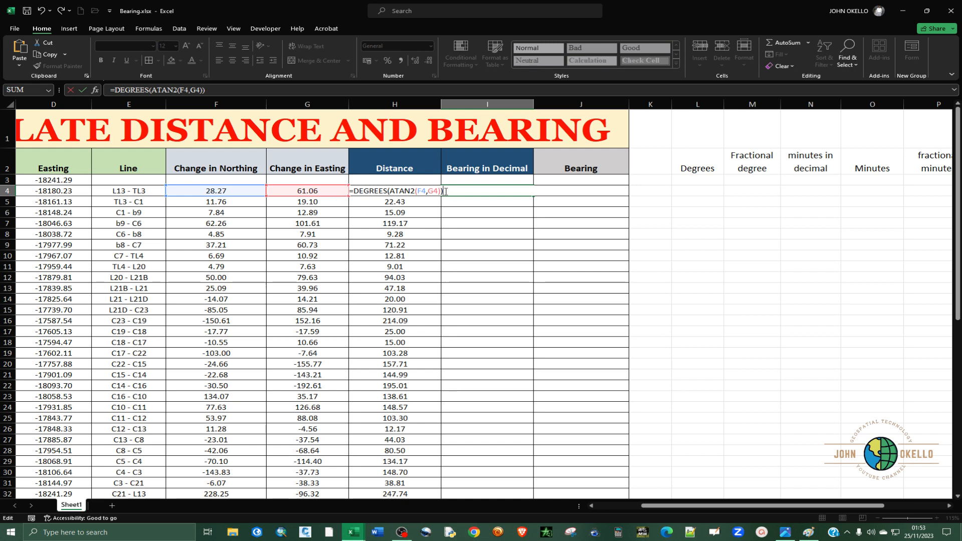
{"action": "key", "text": "Return"}
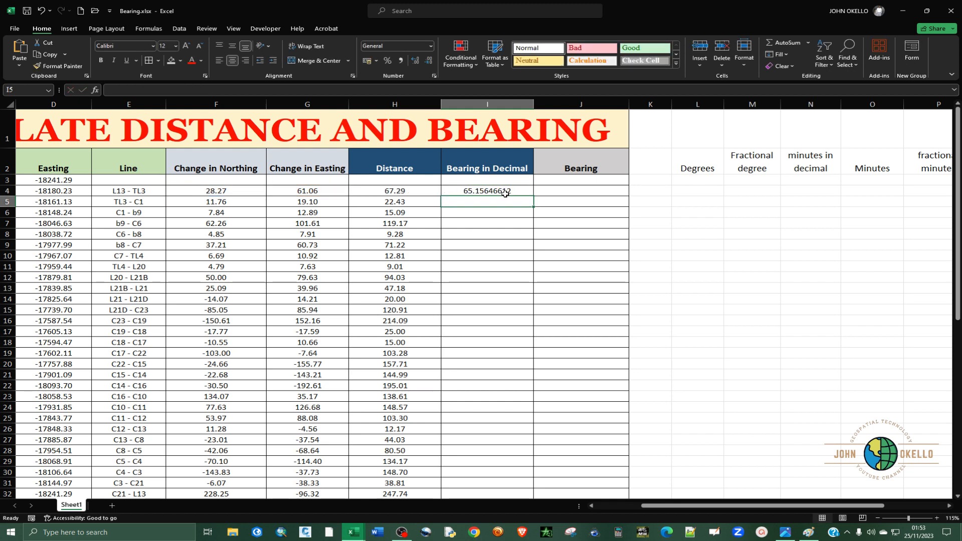
Fill the bearing formula from I4 down the Bearing in Decimal column through the C21 - L13 row.
{"action": "left_click", "coordinate": [505, 191]}
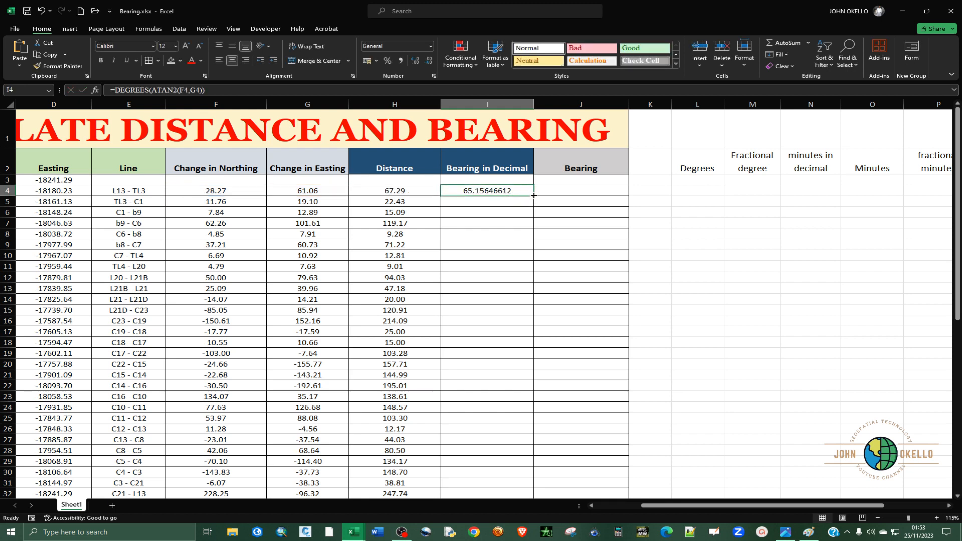
{"action": "double_click", "coordinate": [533, 196]}
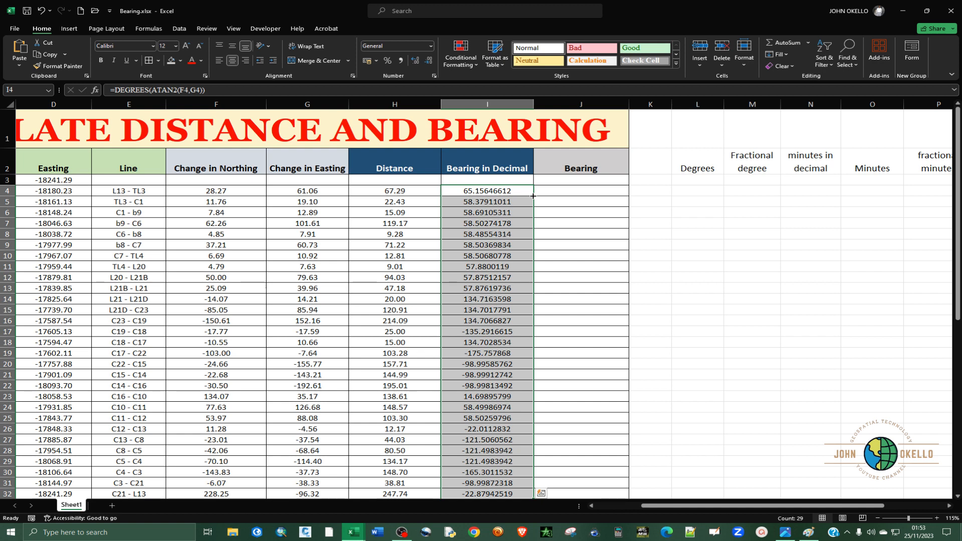
{"action": "scroll", "coordinate": [523, 422], "scroll_direction": "down", "scroll_amount": 1}
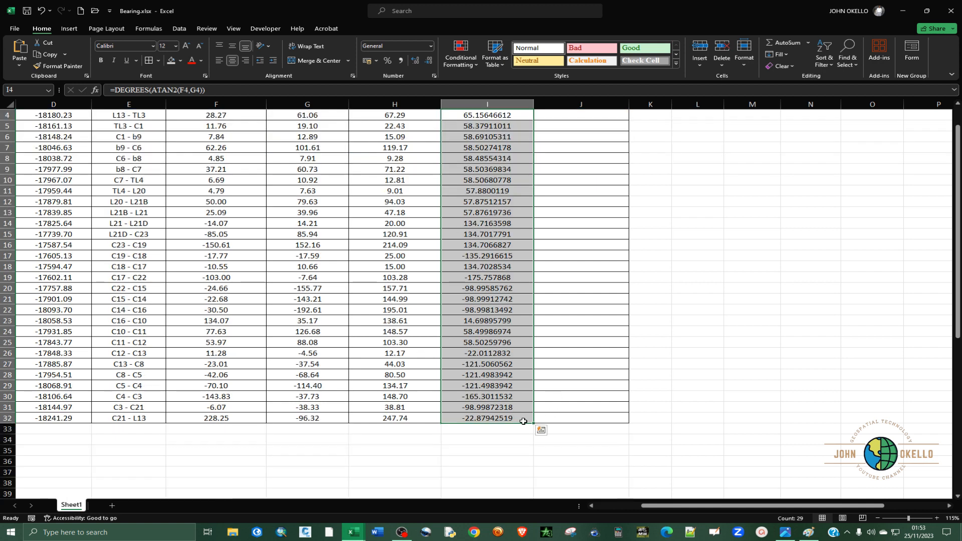
{"action": "scroll", "coordinate": [522, 417], "scroll_direction": "up", "scroll_amount": 1}
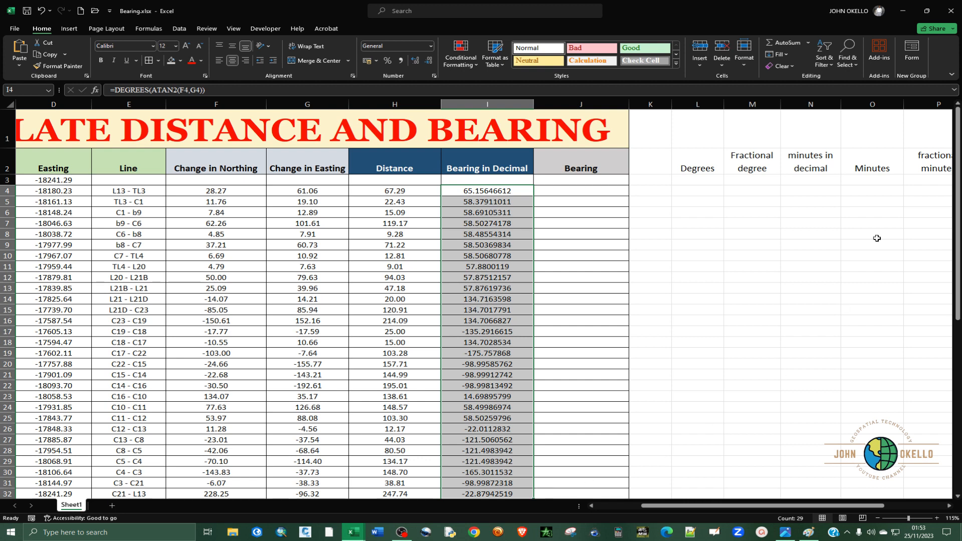
{"action": "left_click", "coordinate": [547, 243]}
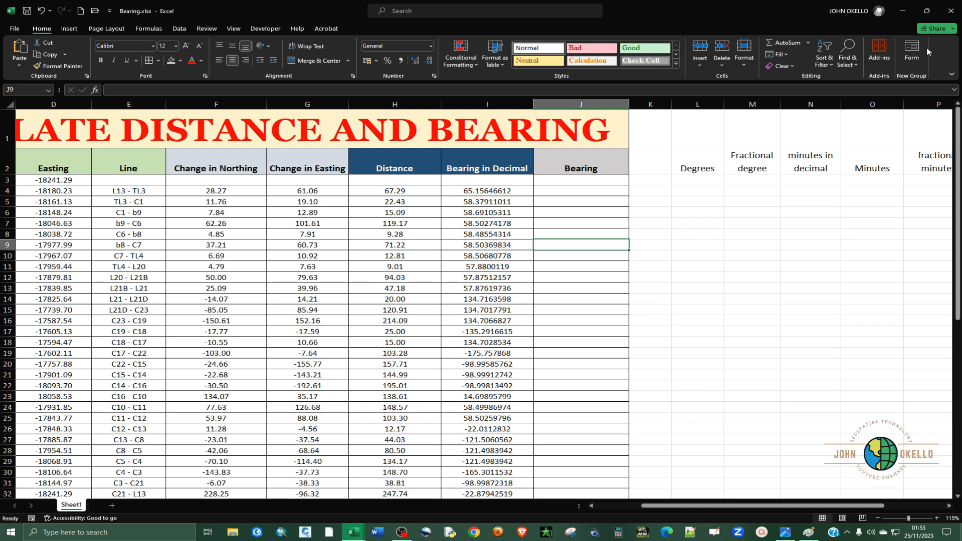
Arrange the restored Excel window at full height with columns F to J in view, beside the restored survey plan window.
{"action": "left_click", "coordinate": [926, 11]}
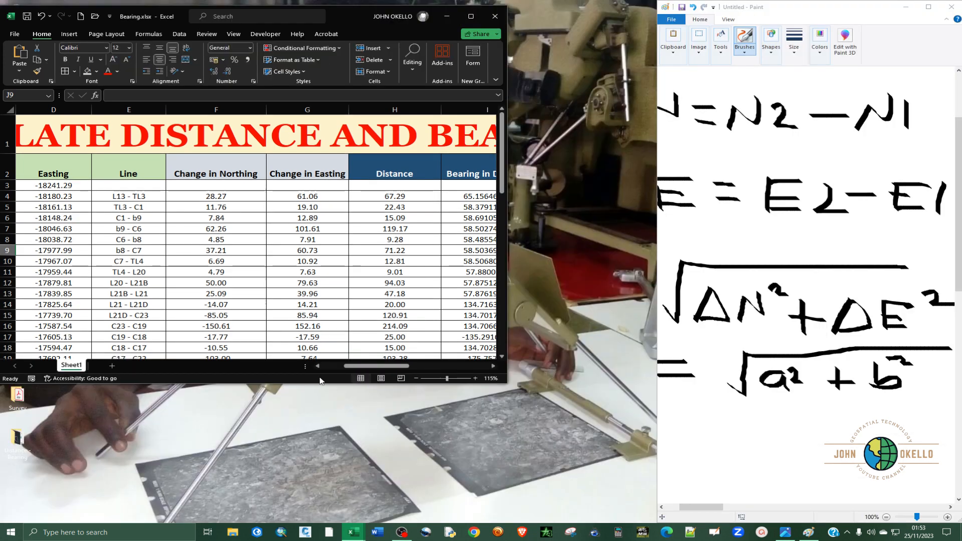
{"action": "double_click", "coordinate": [317, 384]}
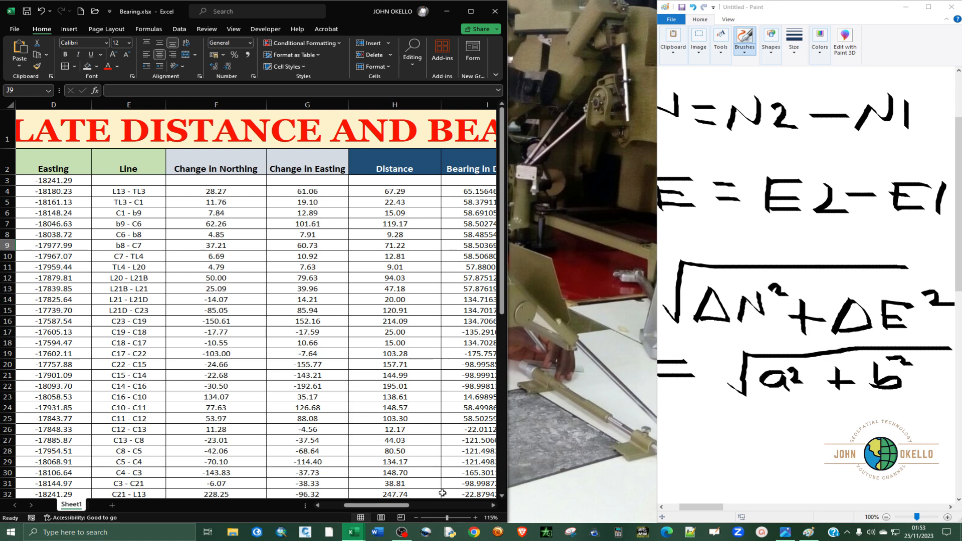
{"action": "left_click", "coordinate": [493, 506]}
{"action": "left_click", "coordinate": [493, 506]}
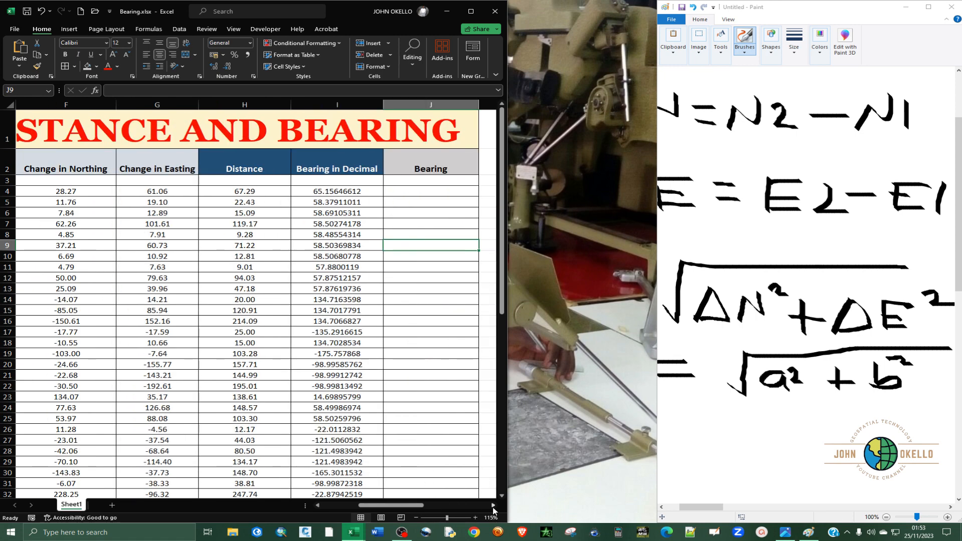
{"action": "left_click", "coordinate": [784, 533]}
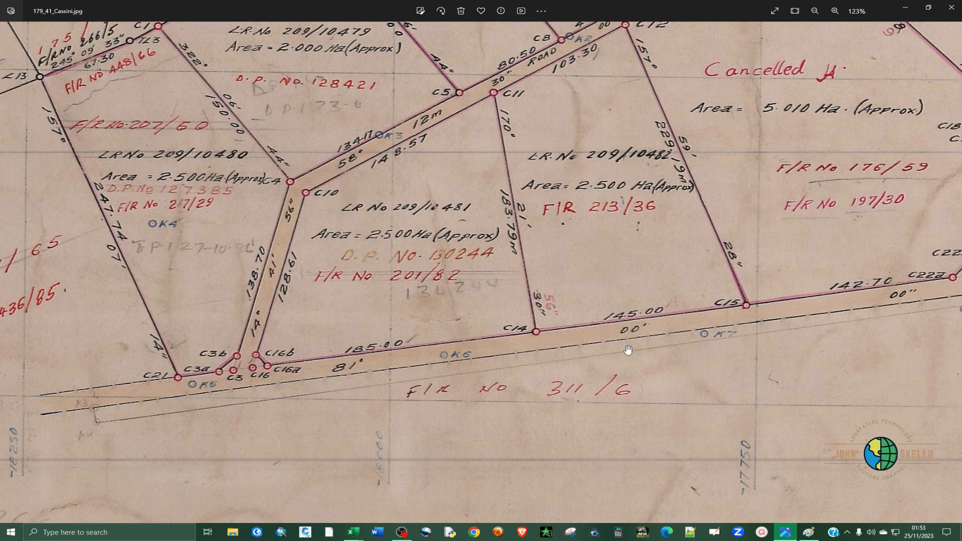
{"action": "scroll", "coordinate": [672, 436], "scroll_direction": "up", "scroll_amount": 1}
{"action": "scroll", "coordinate": [672, 436], "scroll_direction": "down", "scroll_amount": 3}
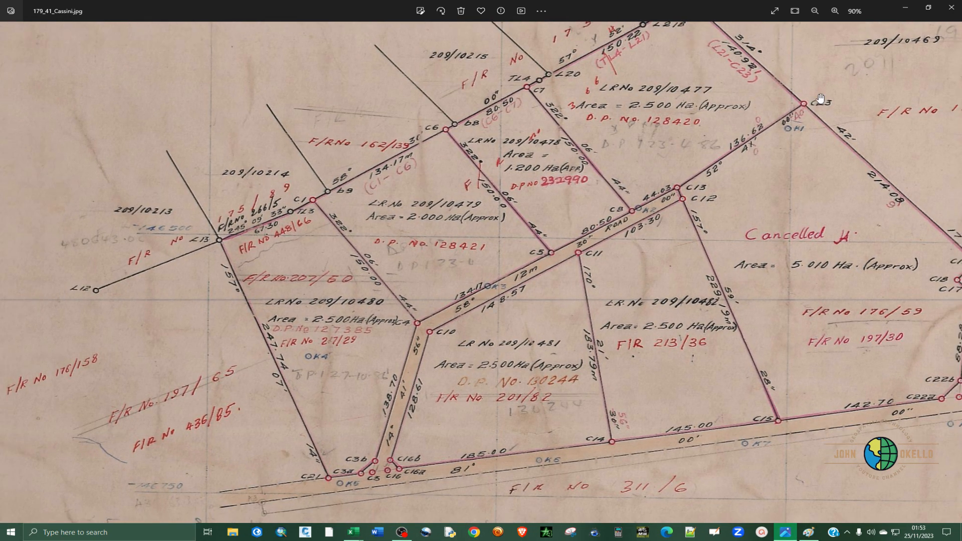
{"action": "left_click", "coordinate": [919, 14]}
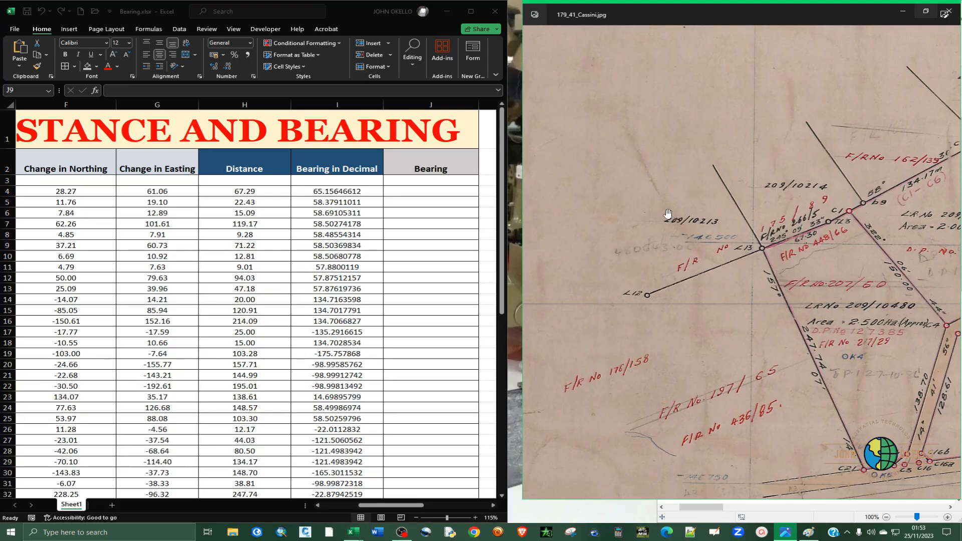
Examine the bearings written along the northern boundary from TL3 through C1 and b9 to C6 on the survey plan against the decimal bearings.
{"action": "scroll", "coordinate": [745, 413], "scroll_direction": "down", "scroll_amount": 3}
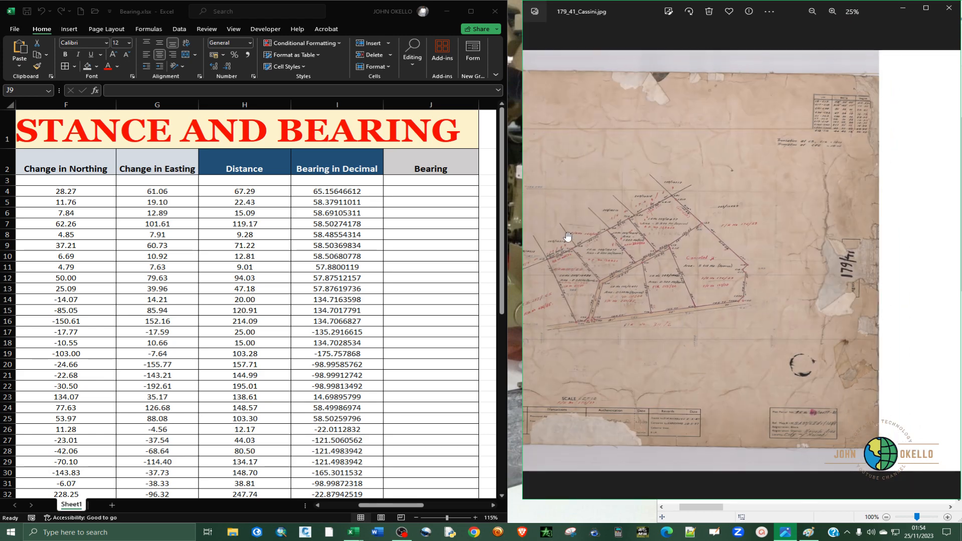
{"action": "scroll", "coordinate": [569, 237], "scroll_direction": "down", "scroll_amount": 3}
{"action": "scroll", "coordinate": [659, 227], "scroll_direction": "up", "scroll_amount": 3}
{"action": "scroll", "coordinate": [694, 227], "scroll_direction": "up", "scroll_amount": 6}
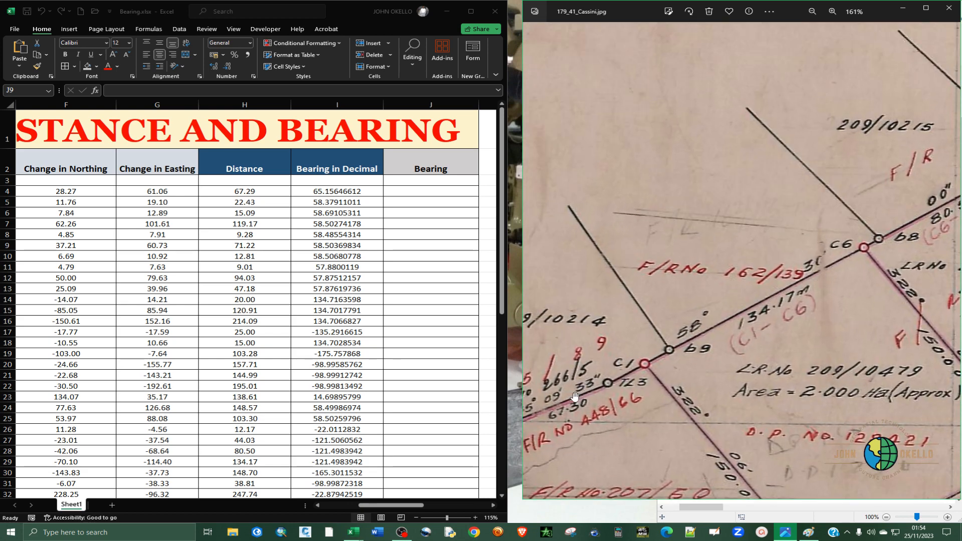
{"action": "scroll", "coordinate": [701, 336], "scroll_direction": "down", "scroll_amount": 2}
{"action": "scroll", "coordinate": [802, 311], "scroll_direction": "up", "scroll_amount": 3}
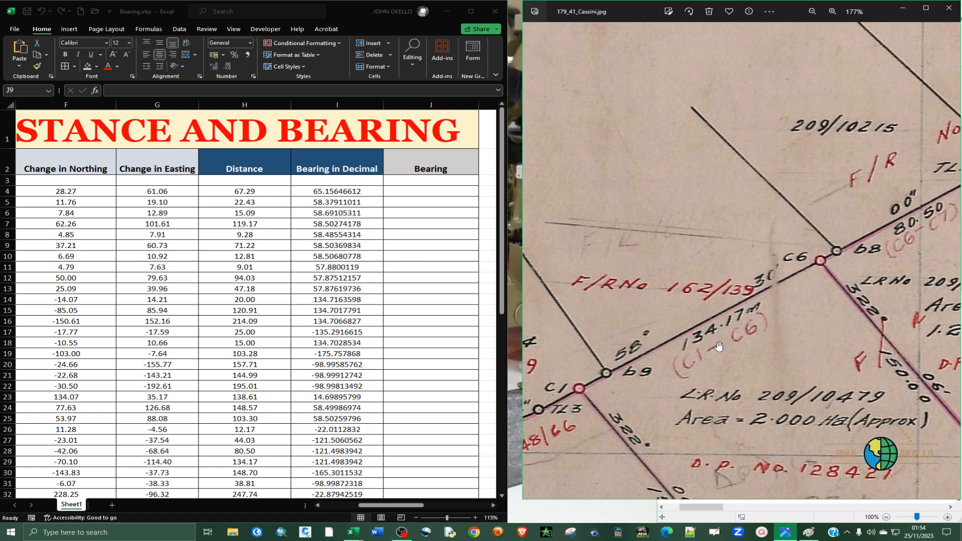
{"action": "scroll", "coordinate": [607, 350], "scroll_direction": "down", "scroll_amount": 2}
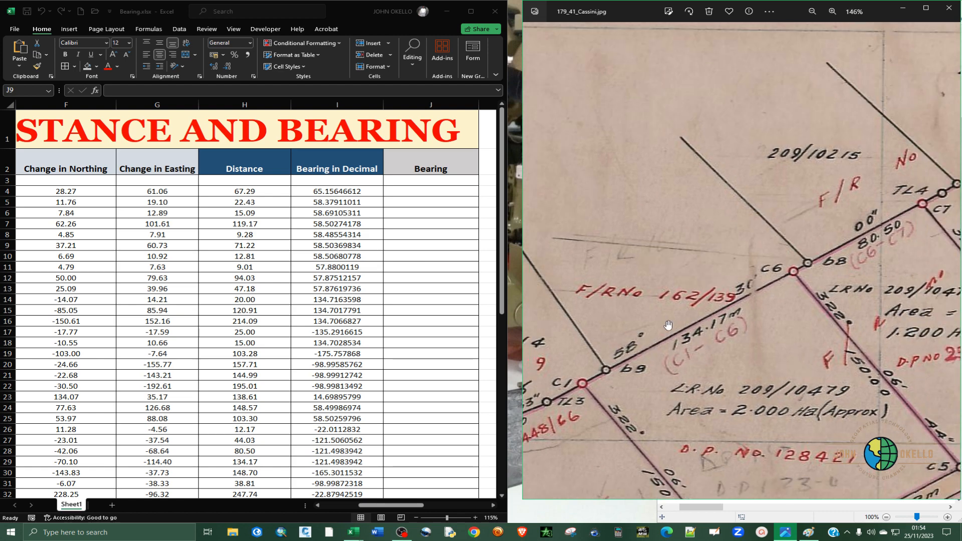
{"action": "scroll", "coordinate": [818, 271], "scroll_direction": "up", "scroll_amount": 3}
{"action": "scroll", "coordinate": [729, 299], "scroll_direction": "up", "scroll_amount": 3}
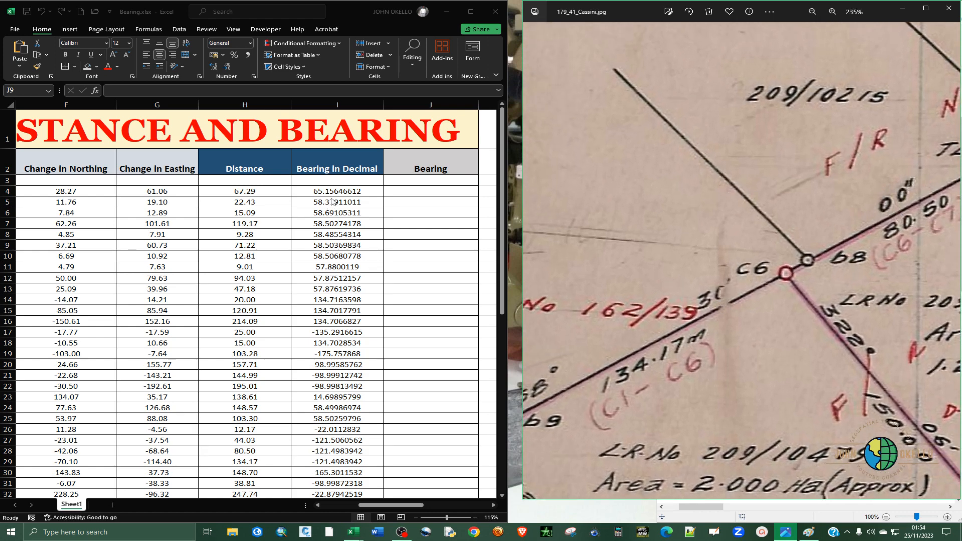
Check the decimal bearing in I5 against its line name in the Line column, and maximize the Excel window.
{"action": "left_click", "coordinate": [309, 201]}
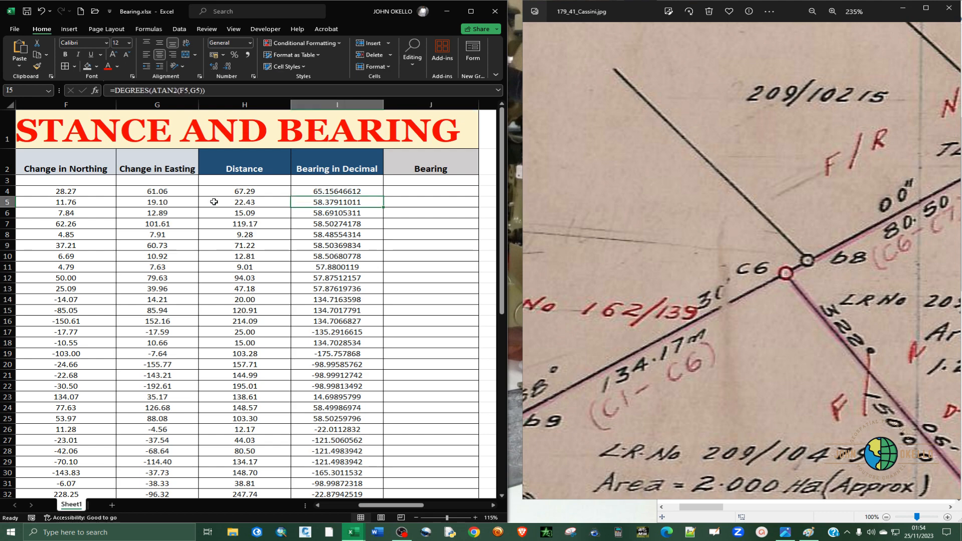
{"action": "left_click_drag", "start_coordinate": [401, 506], "coordinate": [387, 506]}
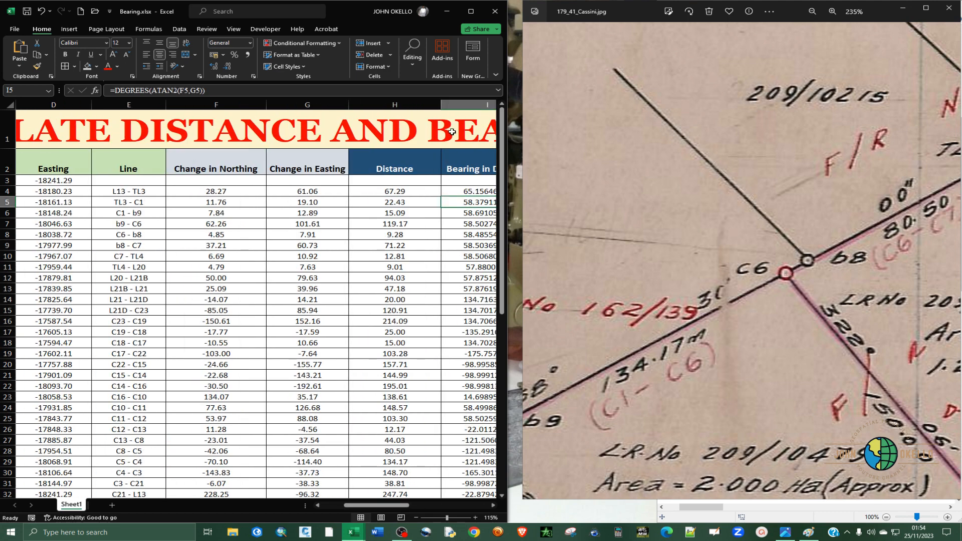
{"action": "left_click", "coordinate": [469, 13]}
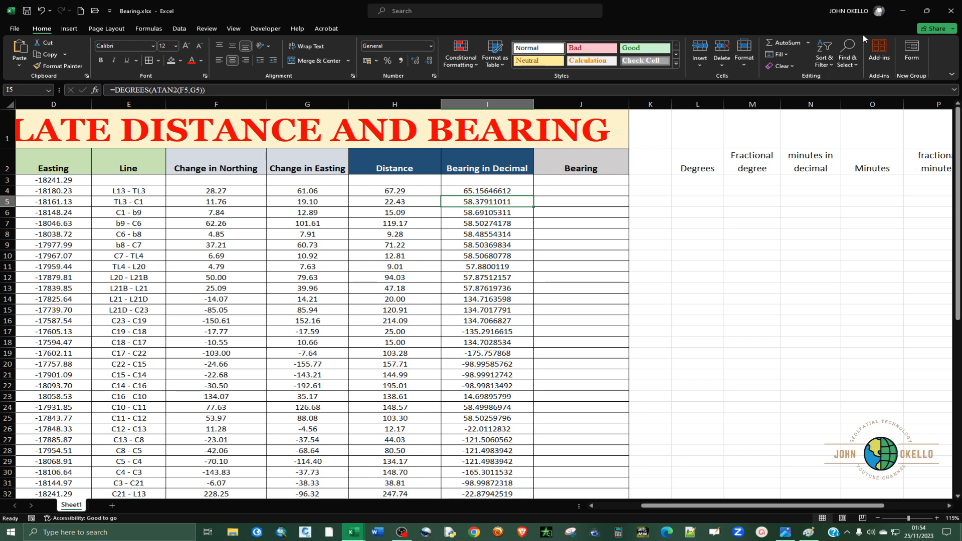
Examine the signs of the decimal bearings from the L13 - TL3 row down to the C21 - L13 row.
{"action": "left_click", "coordinate": [927, 15]}
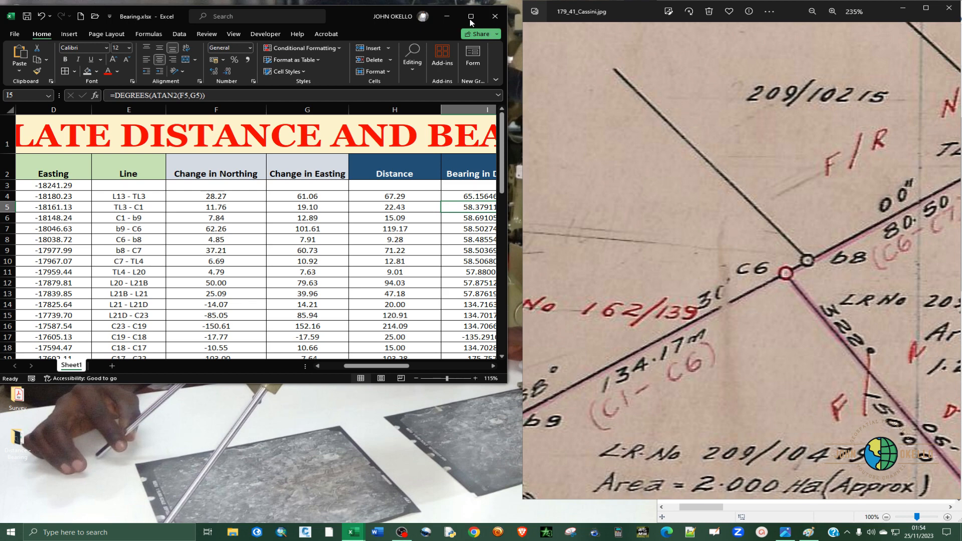
{"action": "left_click", "coordinate": [471, 16]}
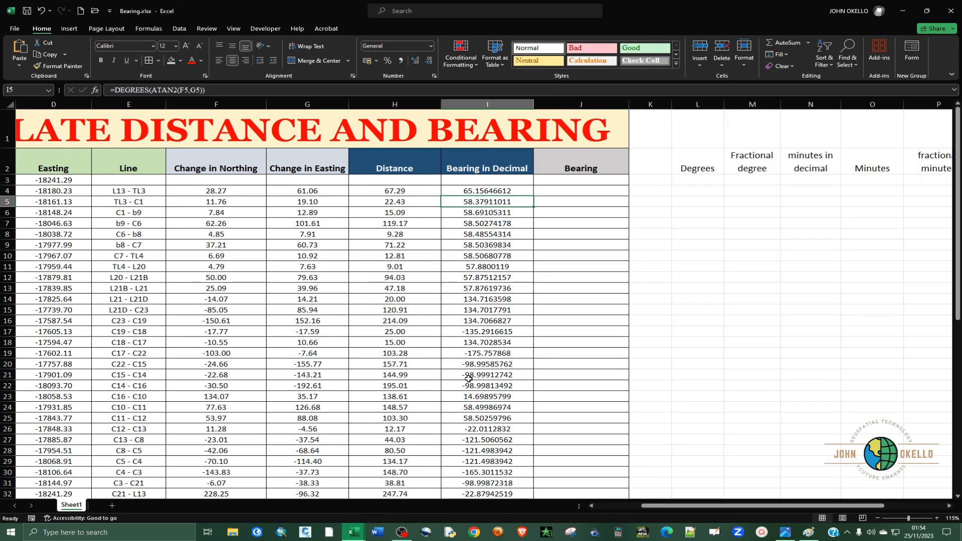
{"action": "scroll", "coordinate": [470, 381], "scroll_direction": "down", "scroll_amount": 1}
{"action": "scroll", "coordinate": [480, 315], "scroll_direction": "up", "scroll_amount": 1}
{"action": "scroll", "coordinate": [475, 441], "scroll_direction": "down", "scroll_amount": 1}
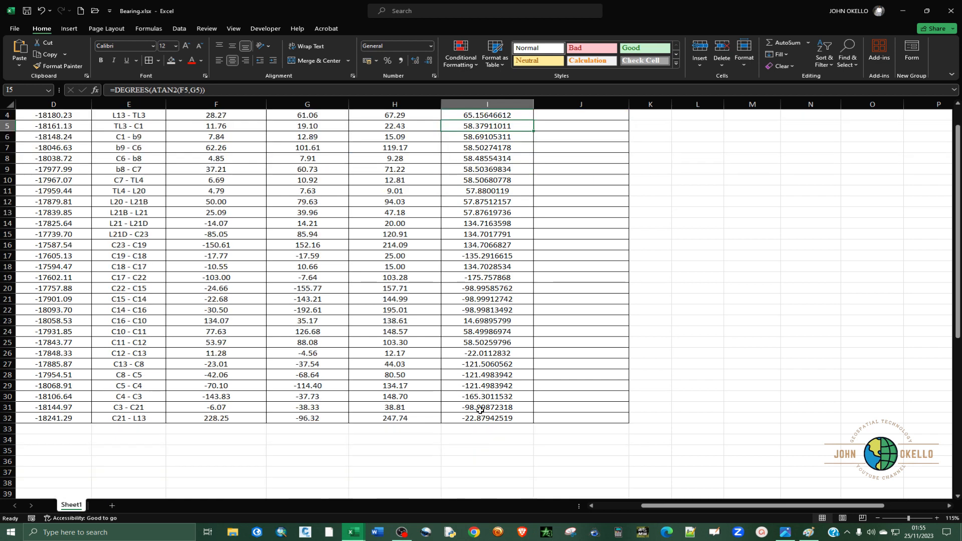
{"action": "scroll", "coordinate": [480, 410], "scroll_direction": "up", "scroll_amount": 1}
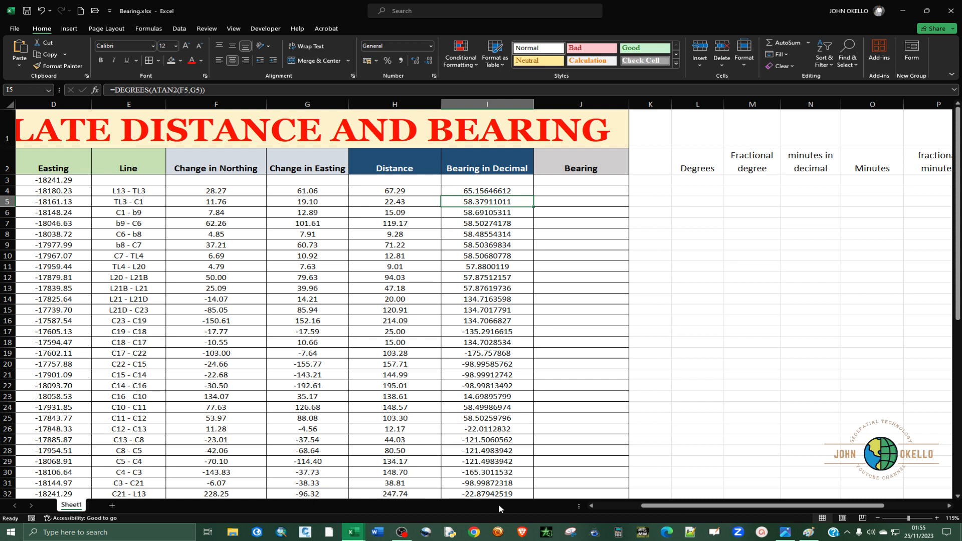
Open the Casio fx-82ES calculator and place it over the empty cells beside the bearing table.
{"action": "left_click", "coordinate": [616, 534]}
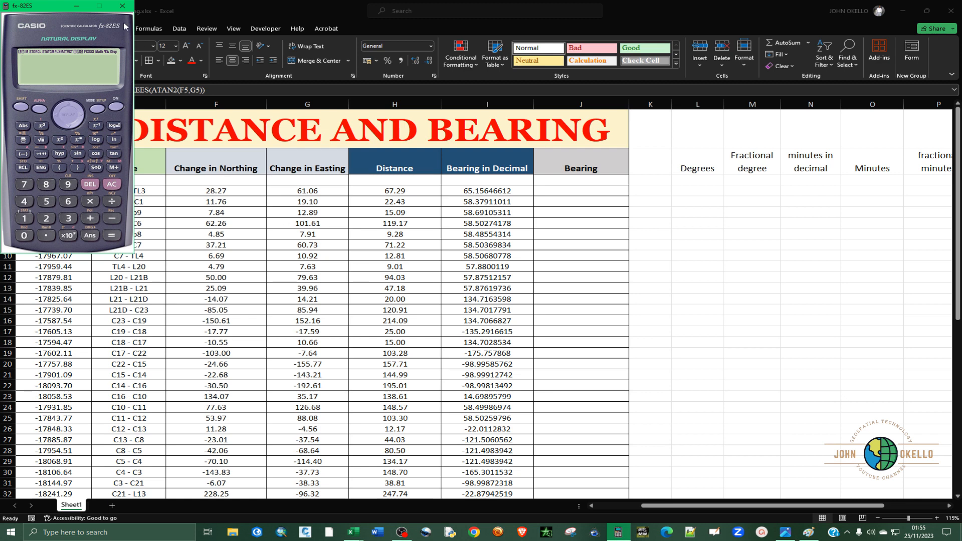
{"action": "left_click_drag", "start_coordinate": [53, 7], "coordinate": [678, 212]}
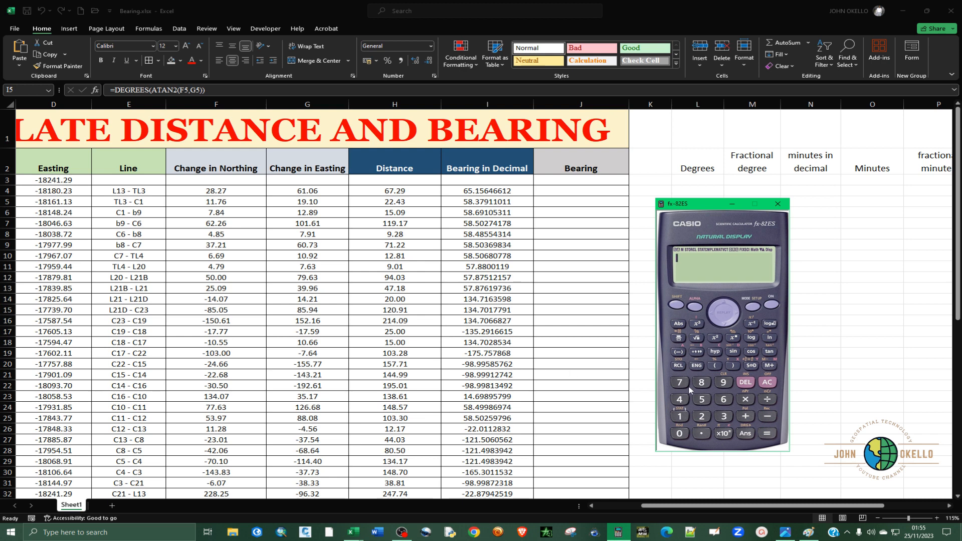
{"action": "left_click", "coordinate": [725, 417]}
{"action": "left_click", "coordinate": [723, 399]}
{"action": "left_click", "coordinate": [679, 433]}
{"action": "left_click", "coordinate": [749, 418]}
{"action": "left_click", "coordinate": [774, 305]}
{"action": "left_click", "coordinate": [721, 382]}
{"action": "left_click", "coordinate": [701, 382]}
{"action": "left_click", "coordinate": [697, 351]}
{"action": "left_click", "coordinate": [751, 384]}
{"action": "left_click", "coordinate": [751, 383]}
{"action": "left_click", "coordinate": [751, 384]}
Add 360 to a negative bearing in degrees on the calculator, and close the calculator.
{"action": "left_click", "coordinate": [679, 353]}
{"action": "left_click", "coordinate": [701, 382]}
{"action": "left_click", "coordinate": [696, 352]}
{"action": "left_click", "coordinate": [745, 416]}
{"action": "left_click", "coordinate": [723, 417]}
{"action": "left_click", "coordinate": [723, 399]}
{"action": "left_click", "coordinate": [678, 433]}
{"action": "left_click", "coordinate": [761, 434]}
{"action": "left_click", "coordinate": [778, 204]}
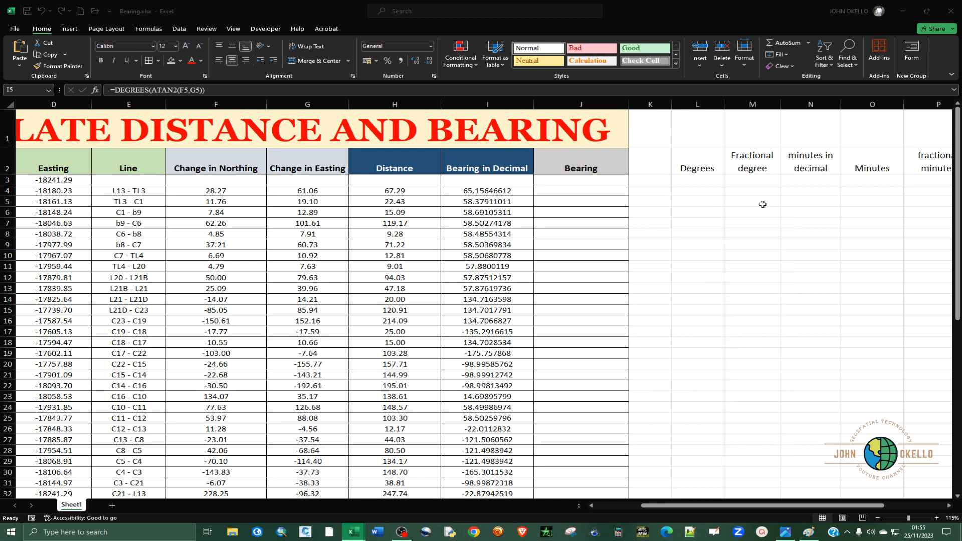
{"action": "left_click", "coordinate": [474, 190]}
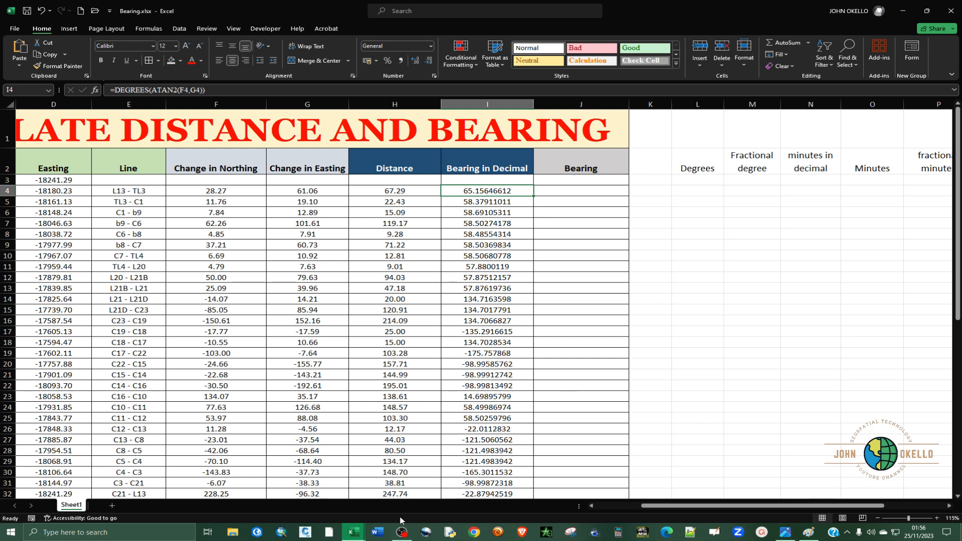
{"action": "mouse_move", "coordinate": [354, 532]}
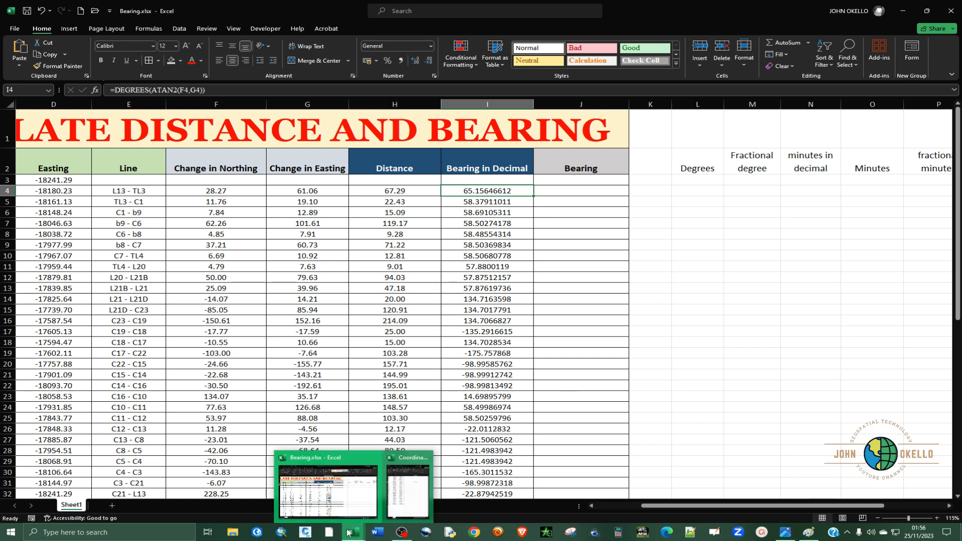
{"action": "left_click", "coordinate": [407, 488]}
{"action": "left_click", "coordinate": [493, 11]}
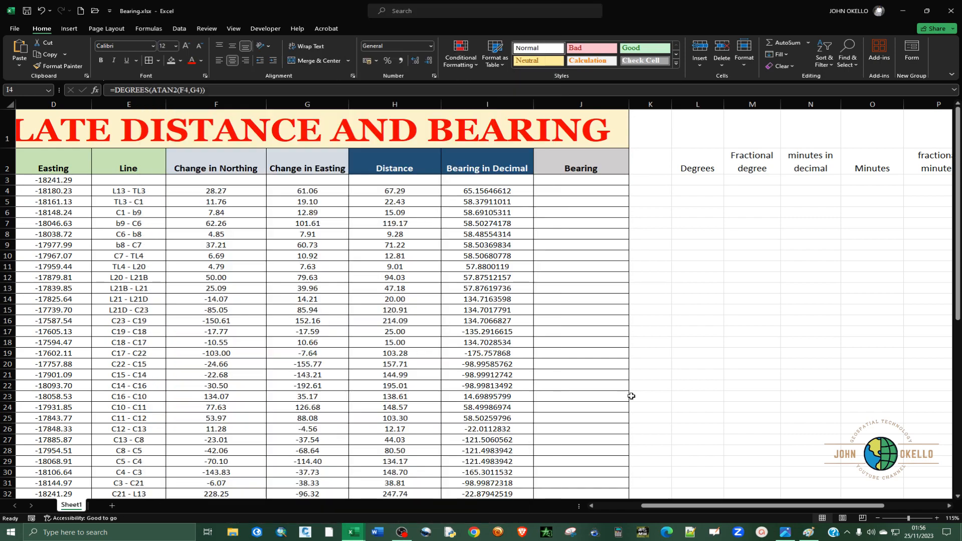
Switch to Chrome and search Google for "modulus function".
{"action": "left_click", "coordinate": [472, 533]}
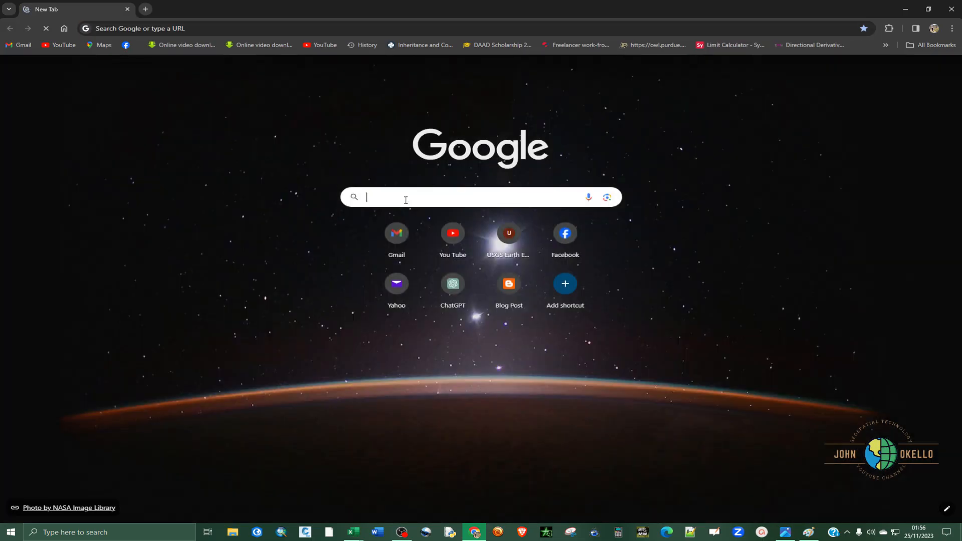
{"action": "left_click", "coordinate": [406, 200]}
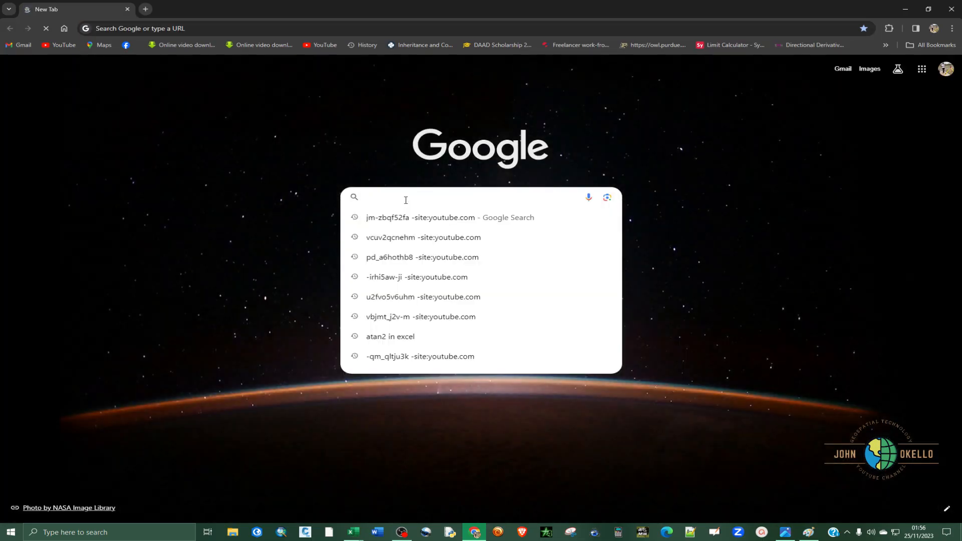
{"action": "type", "text": "modul"}
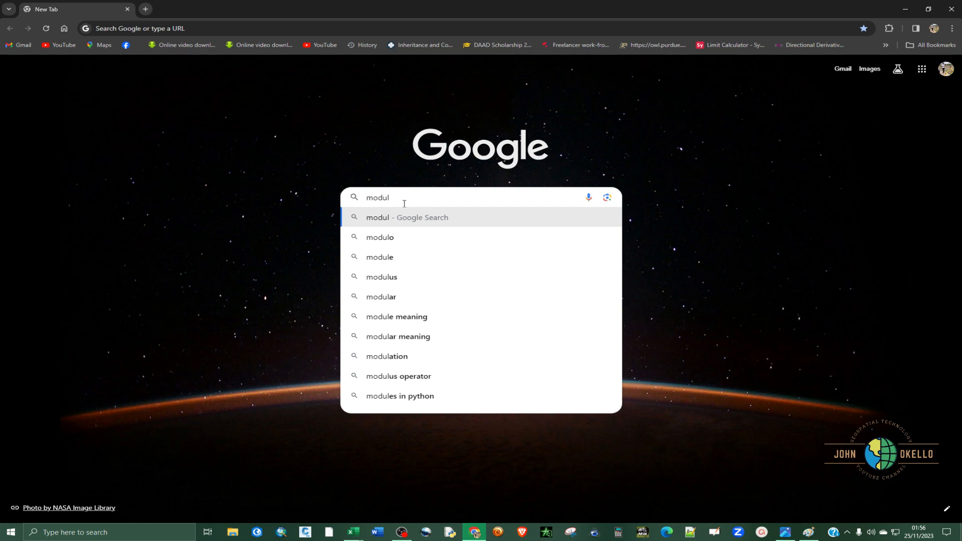
{"action": "type", "text": "l"}
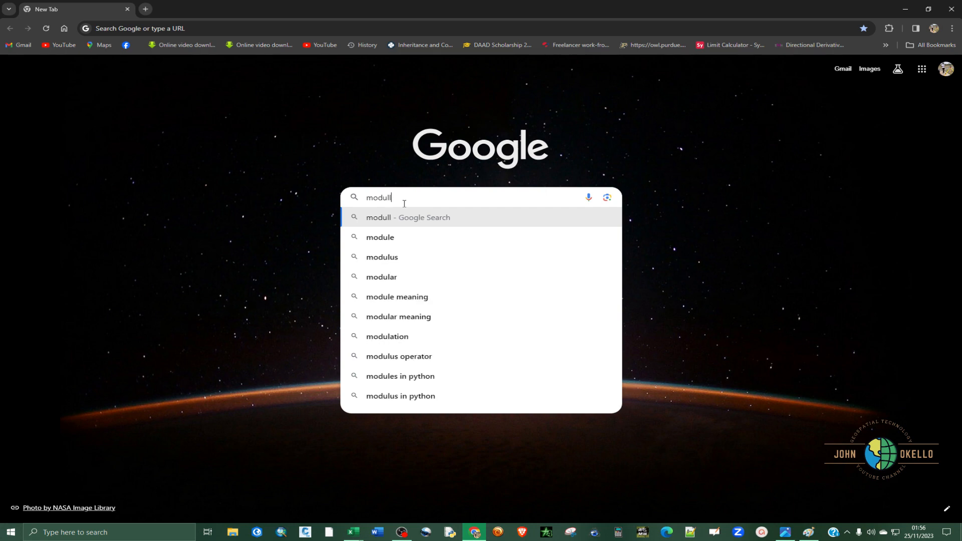
{"action": "key", "text": "BackSpace"}
{"action": "type", "text": "us"}
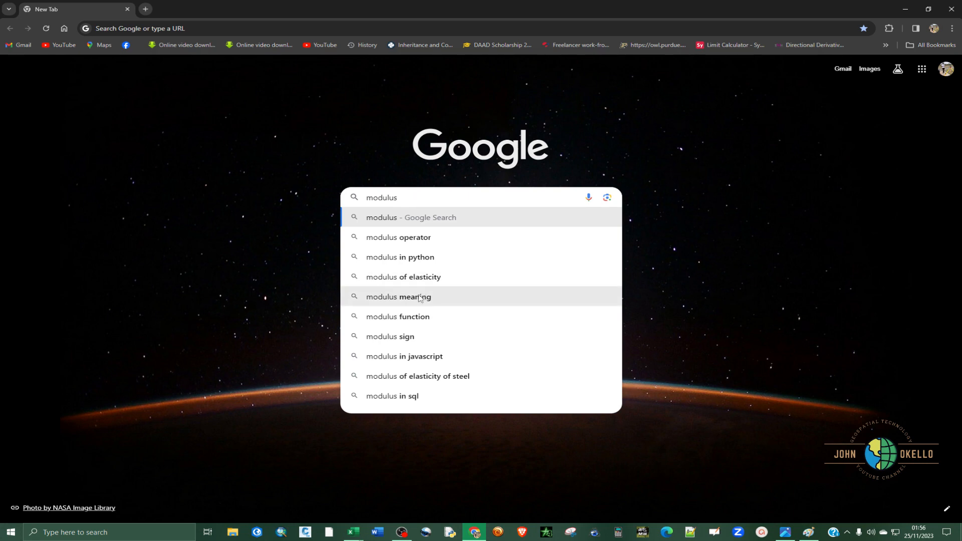
{"action": "left_click", "coordinate": [414, 317]}
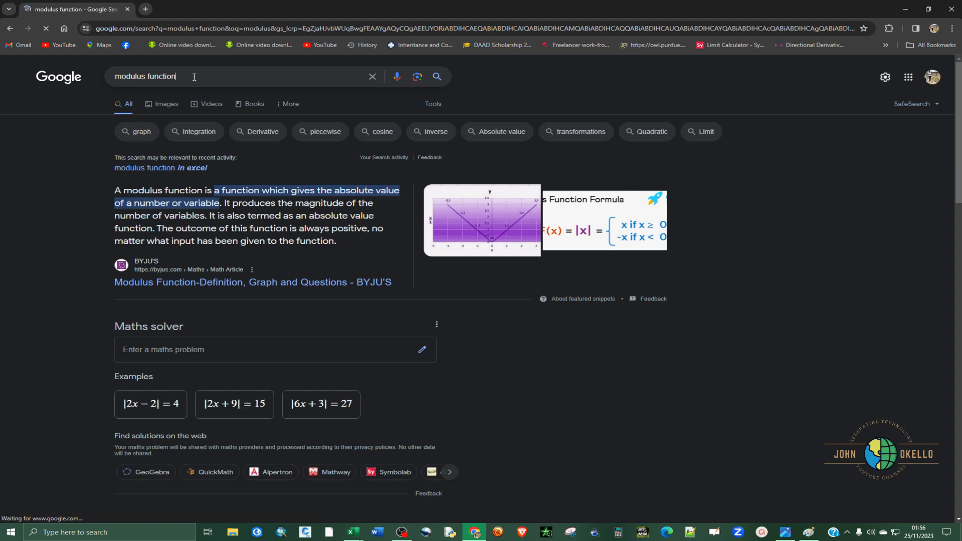
Refine the search to "modulus function in excel", consult the Microsoft Support article on the MOD function, and close the browser.
{"action": "type", "text": "in ex"}
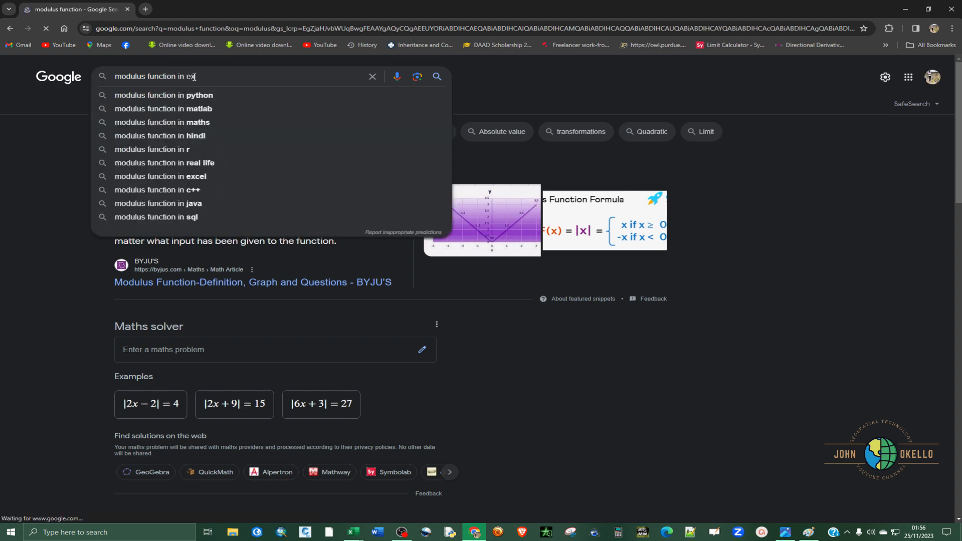
{"action": "type", "text": "cel"}
{"action": "key", "text": "Return"}
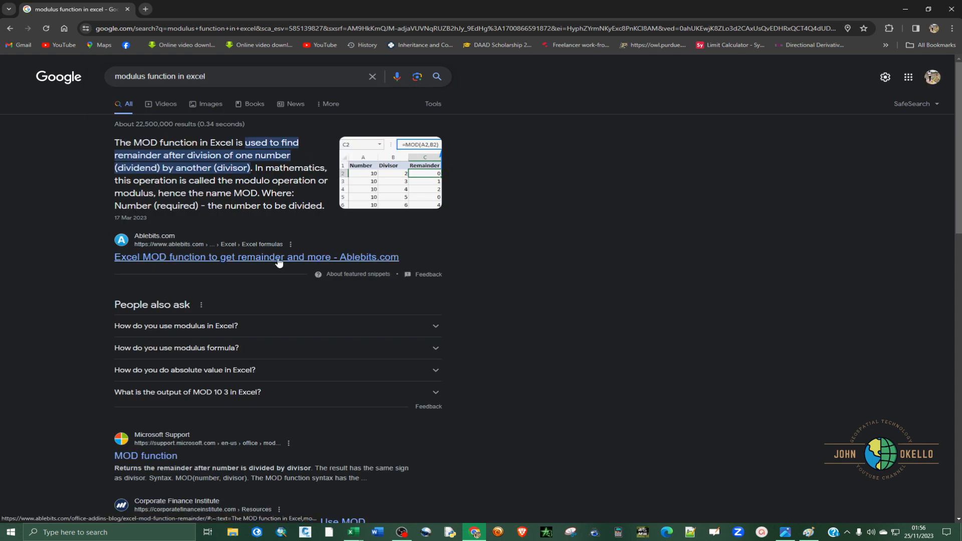
{"action": "left_click", "coordinate": [160, 458]}
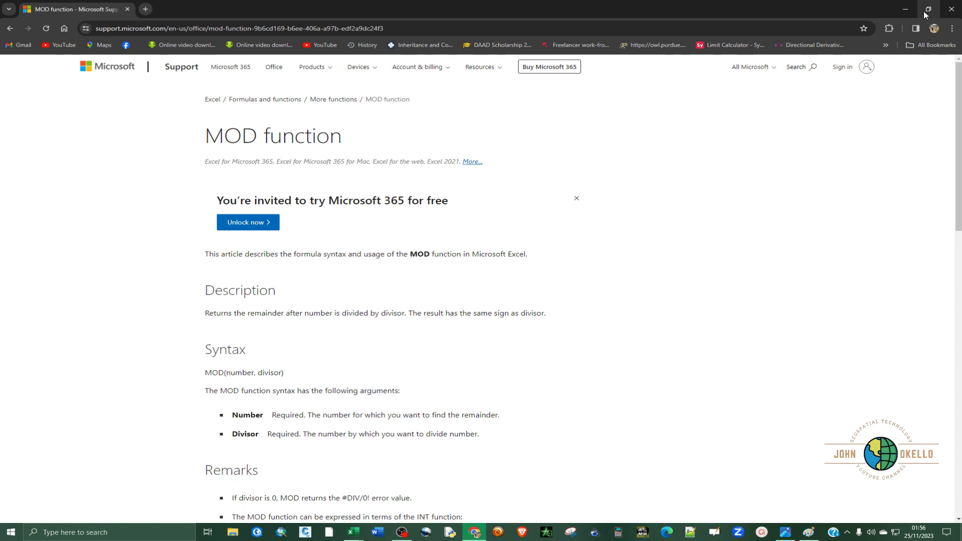
{"action": "left_click", "coordinate": [952, 9]}
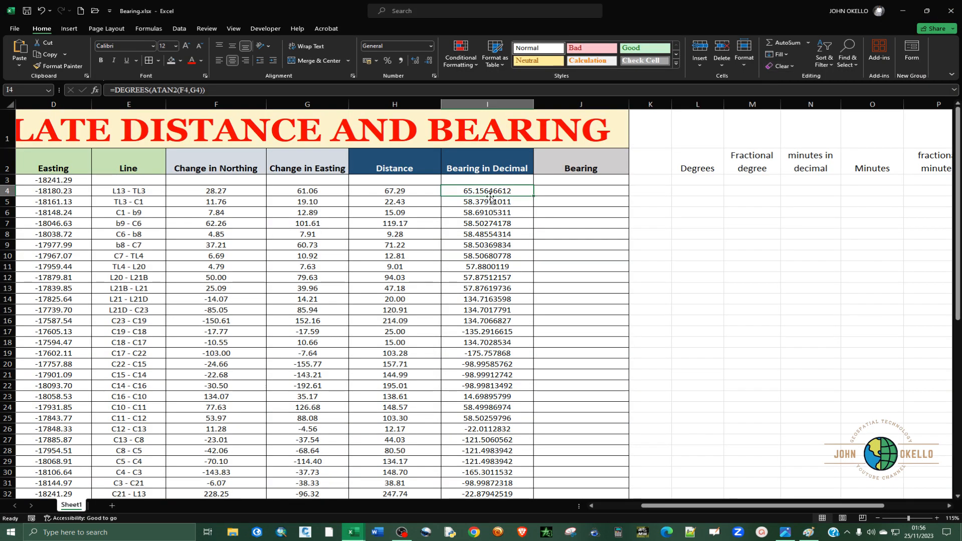
Wrap the bearing formula in I4 in MOD with divisor 360, giving =MOD(DEGREES(ATAN2(F4,G4)),360).
{"action": "double_click", "coordinate": [490, 198]}
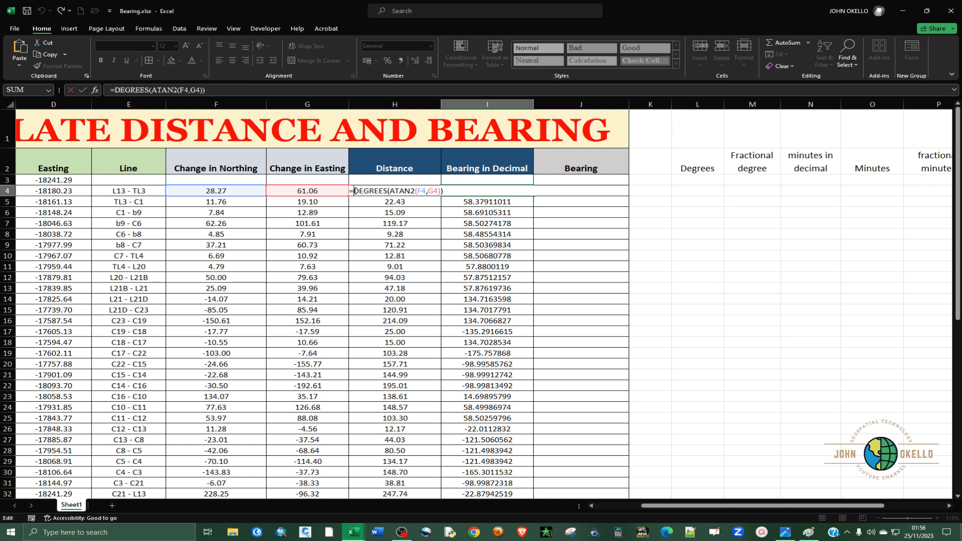
{"action": "left_click", "coordinate": [354, 191]}
{"action": "type", "text": "mo"}
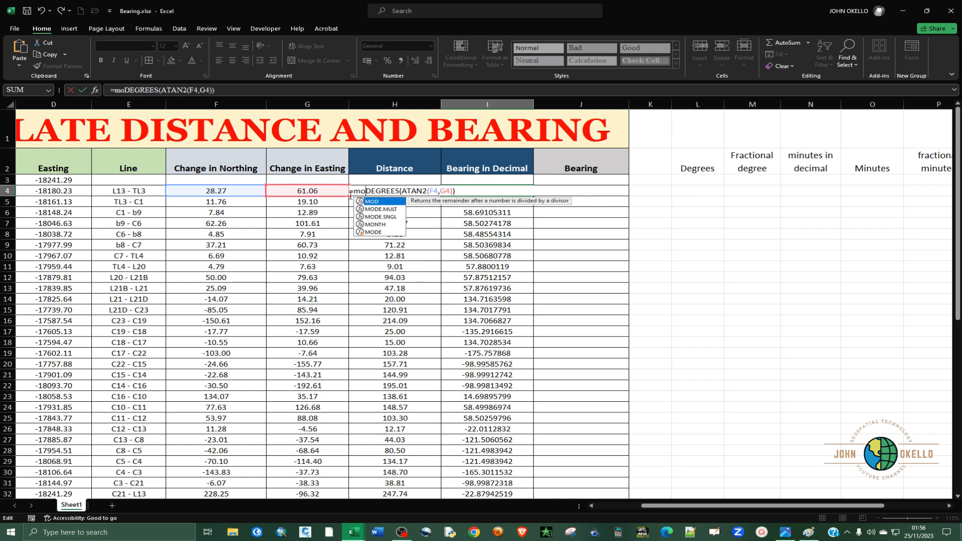
{"action": "double_click", "coordinate": [372, 202]}
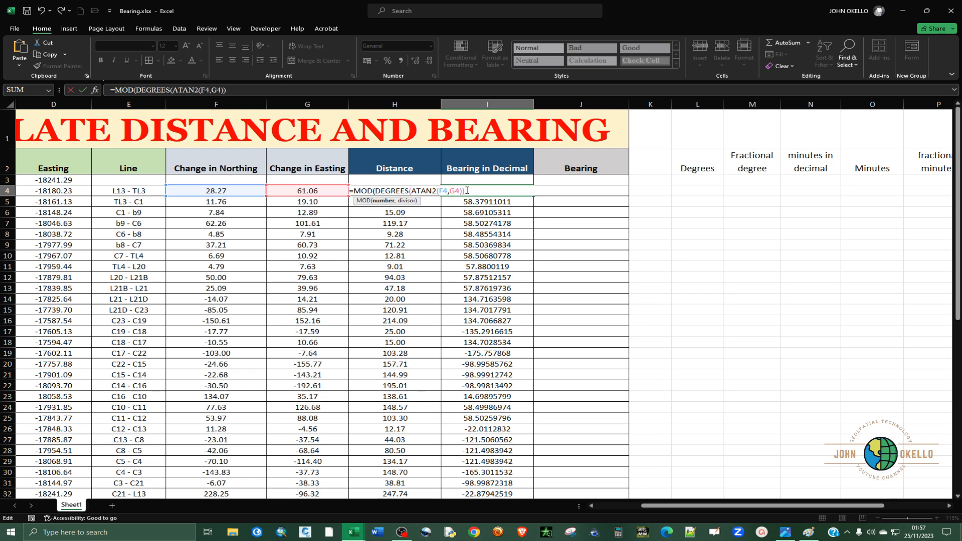
{"action": "type", "text": ",360)"}
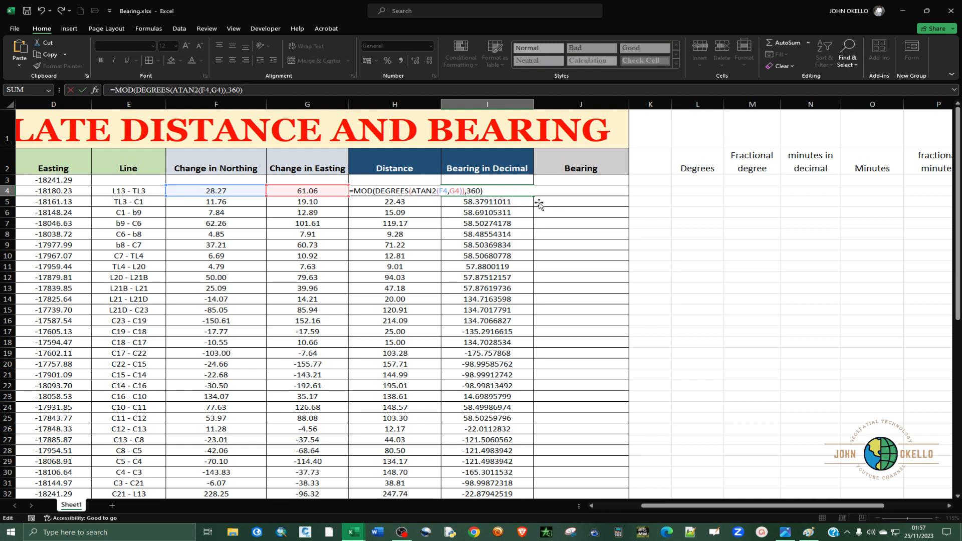
{"action": "left_click", "coordinate": [653, 225]}
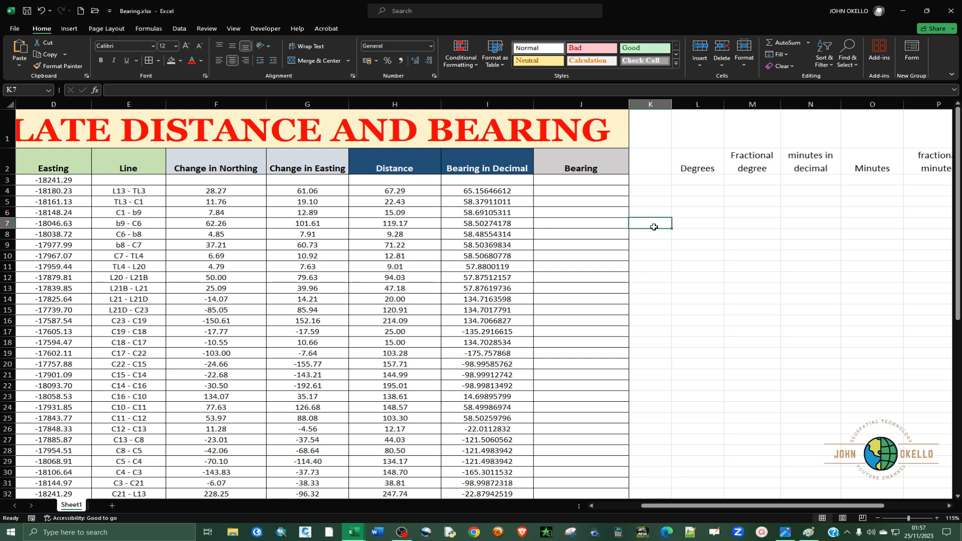
{"action": "type", "text": "="}
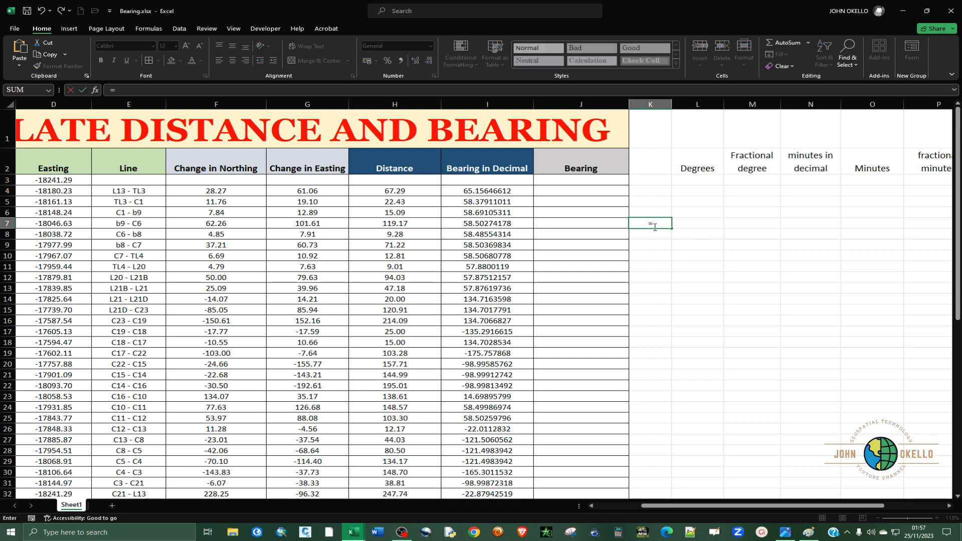
{"action": "type", "text": "mod"}
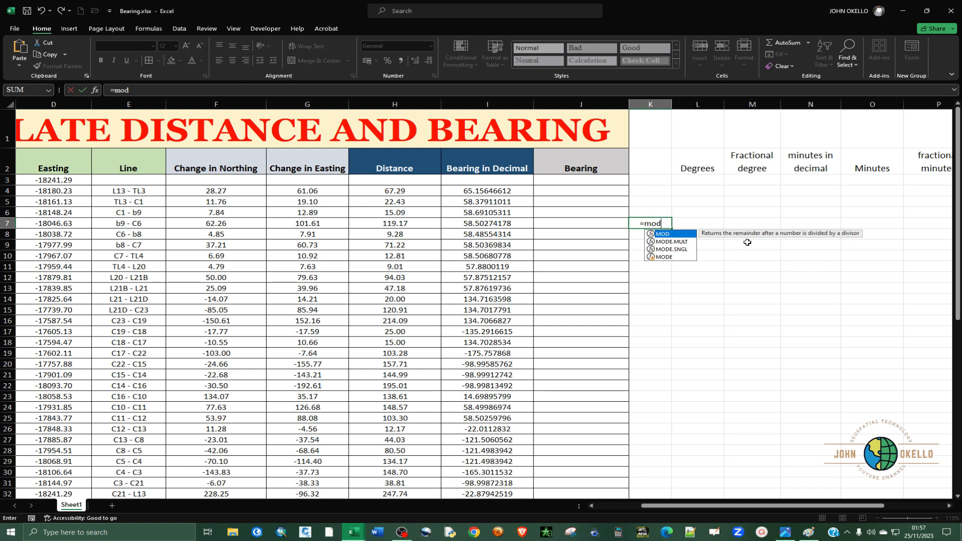
{"action": "key", "text": "Escape"}
{"action": "key", "text": "Escape"}
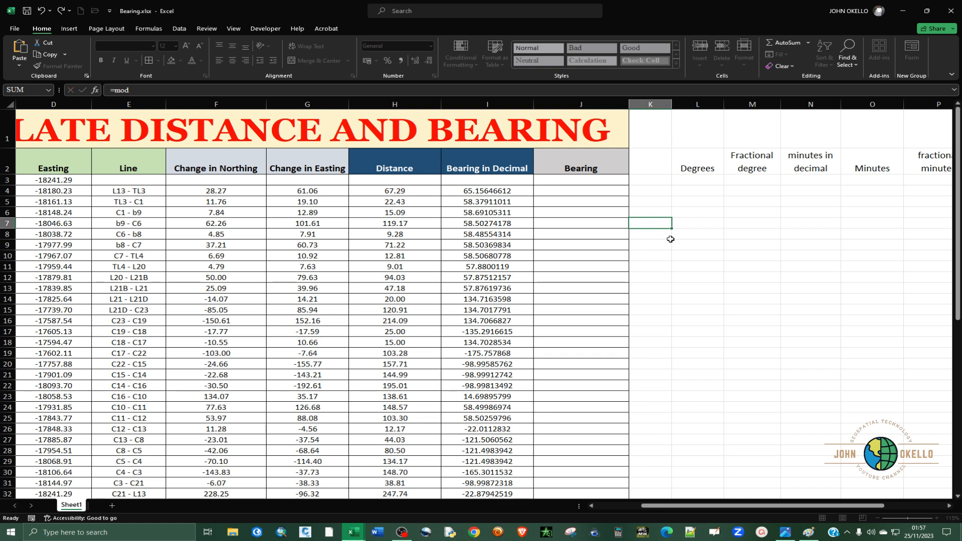
Fill the MOD bearing formula from I4 down the Bearing in Decimal column through the C21 - L13 row and check the results.
{"action": "left_click", "coordinate": [509, 193]}
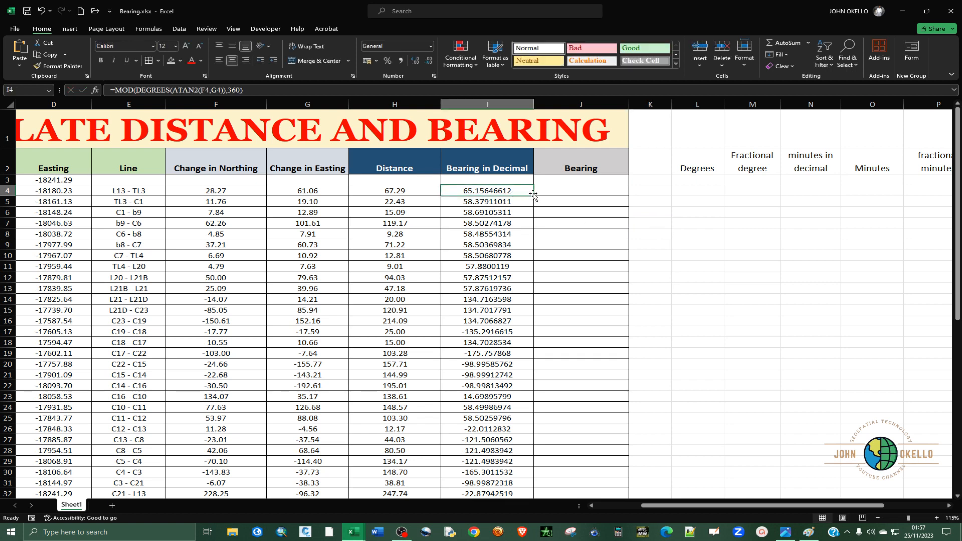
{"action": "double_click", "coordinate": [534, 197]}
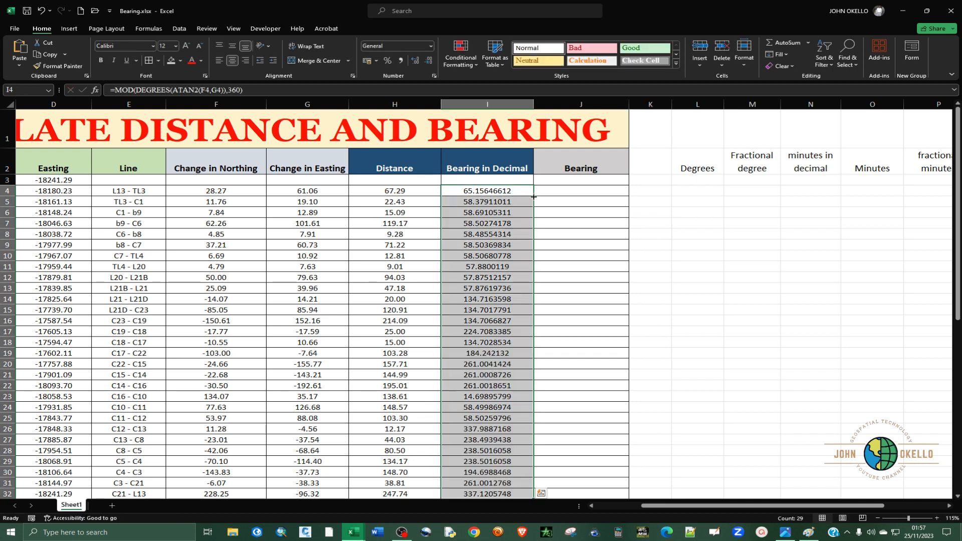
{"action": "scroll", "coordinate": [478, 313], "scroll_direction": "down", "scroll_amount": 2}
{"action": "scroll", "coordinate": [478, 314], "scroll_direction": "down", "scroll_amount": 1}
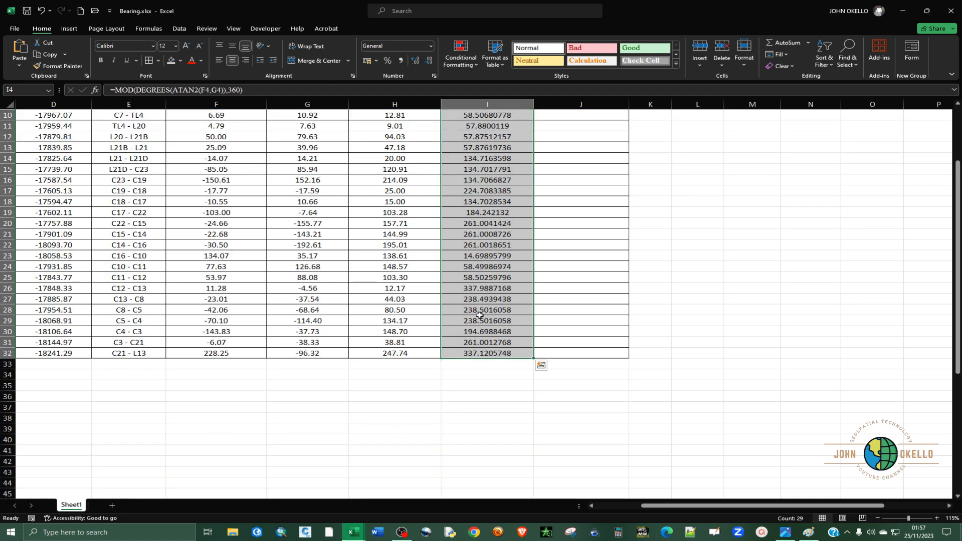
{"action": "scroll", "coordinate": [479, 316], "scroll_direction": "up", "scroll_amount": 2}
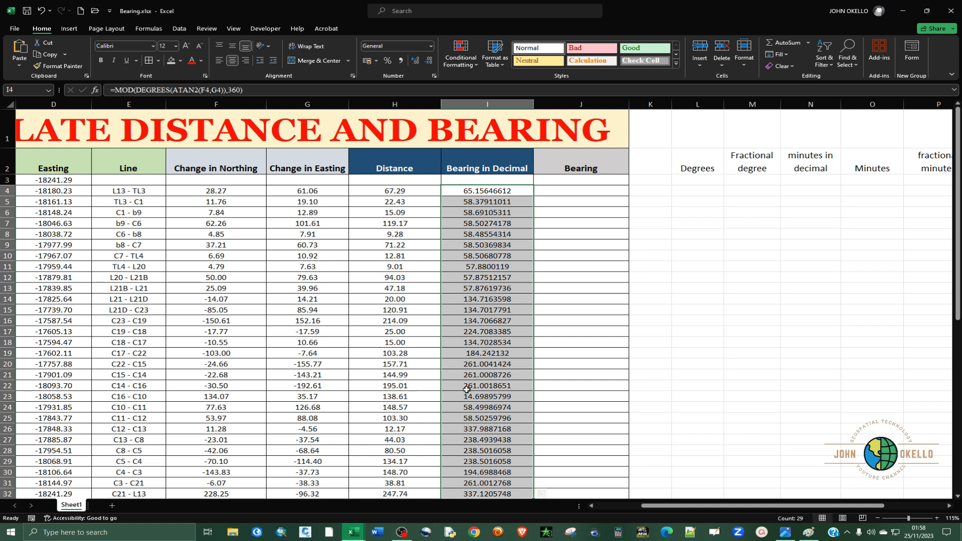
{"action": "left_click", "coordinate": [590, 268]}
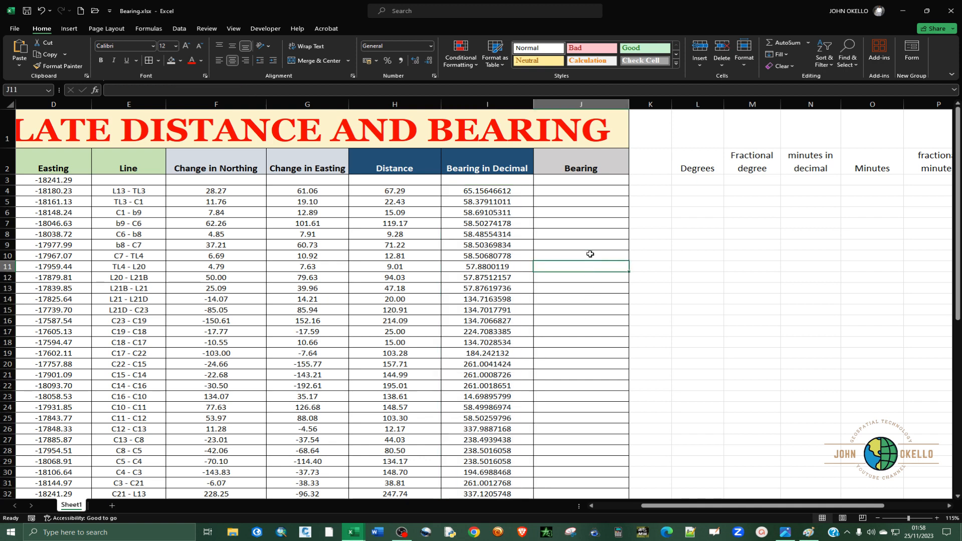
{"action": "left_click", "coordinate": [926, 11]}
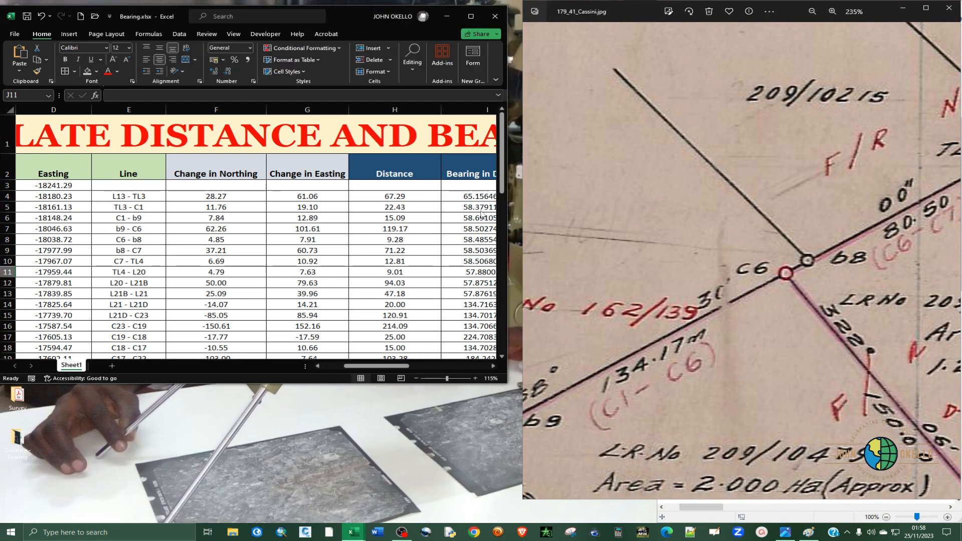
{"action": "left_click", "coordinate": [470, 16]}
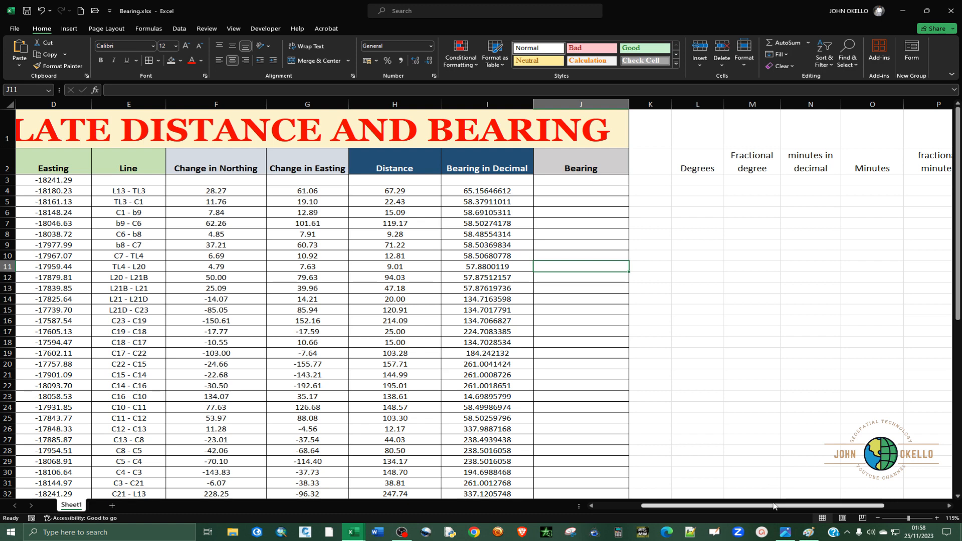
Select cell L4, the first data cell of the Degrees column.
{"action": "left_click_drag", "start_coordinate": [774, 506], "coordinate": [805, 503]}
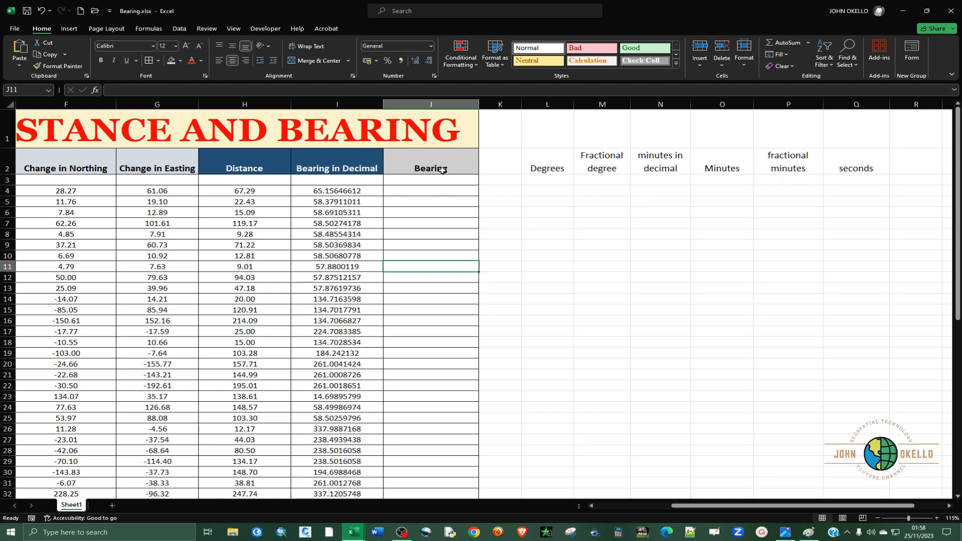
{"action": "left_click", "coordinate": [547, 180]}
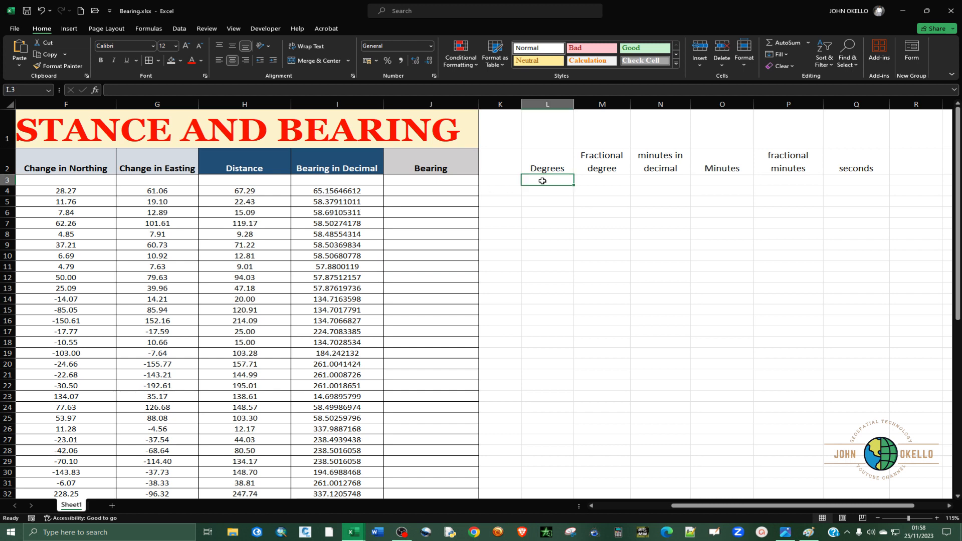
{"action": "left_click", "coordinate": [540, 191]}
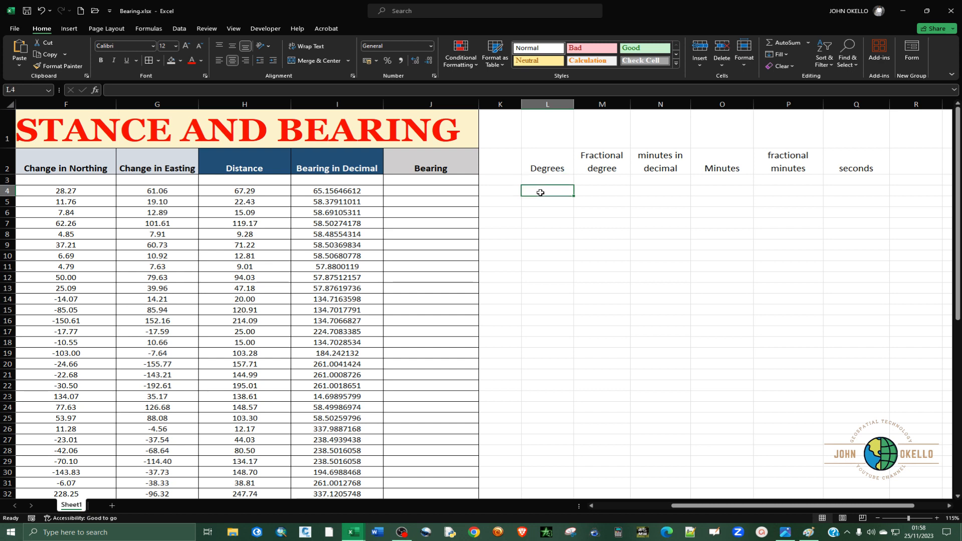
{"action": "type", "text": "="}
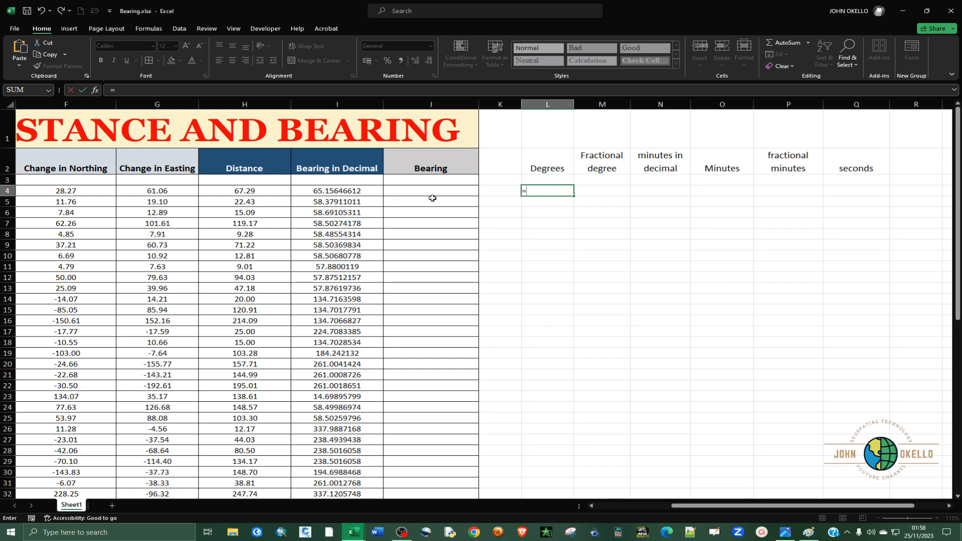
{"action": "key", "text": "Escape"}
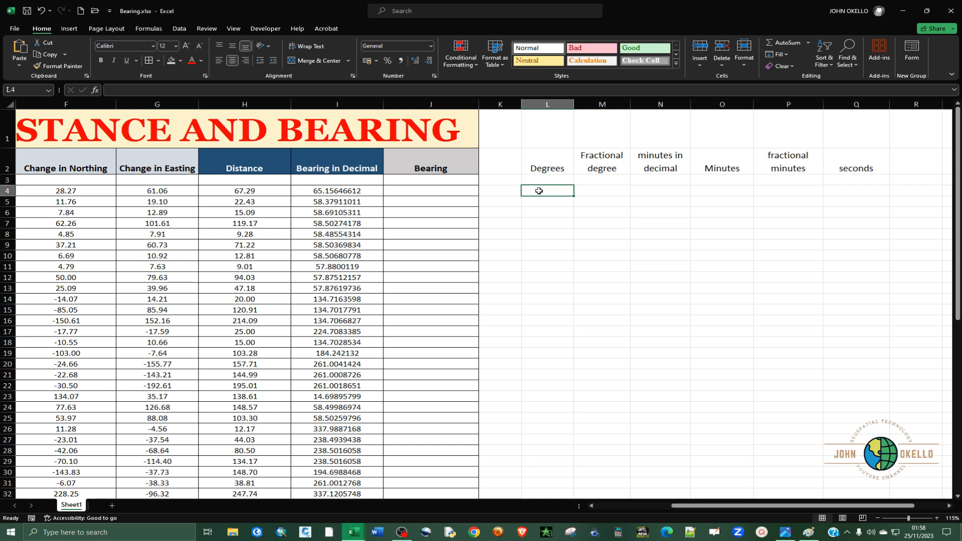
{"action": "type", "text": "int"}
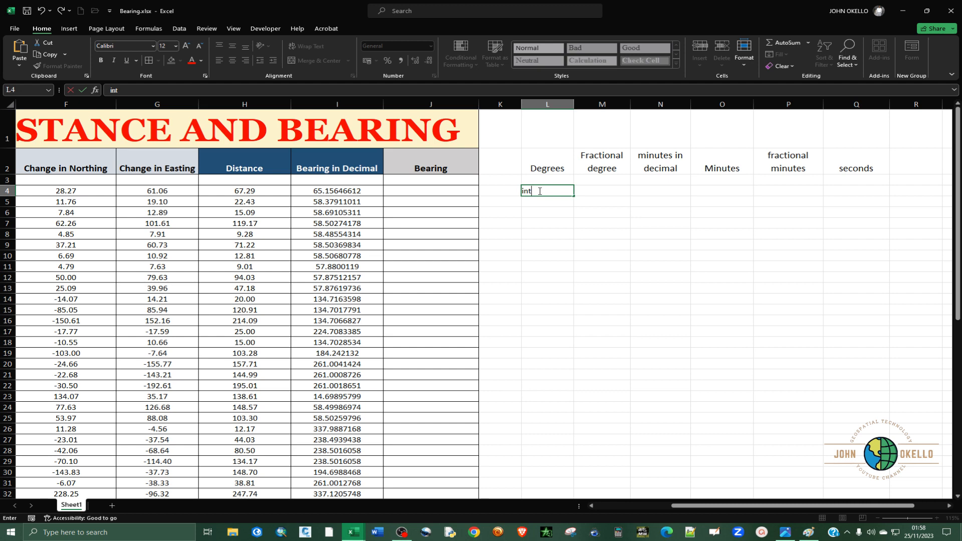
{"action": "key", "text": "BackSpace"}
{"action": "key", "text": "BackSpace"}
Extract the whole degrees in L4 with =INT(I4) and fill the formula down the Degrees column through row 32.
{"action": "type", "text": "="}
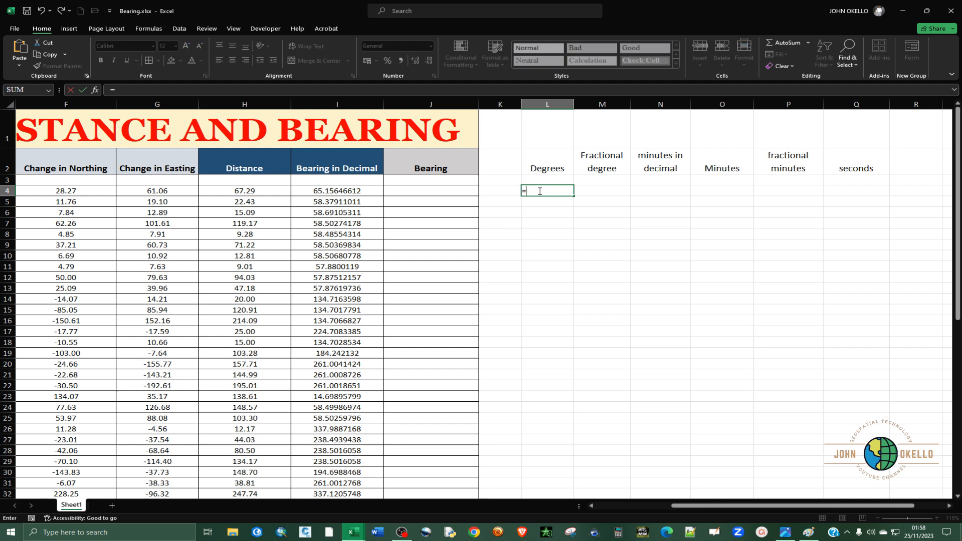
{"action": "type", "text": "int"}
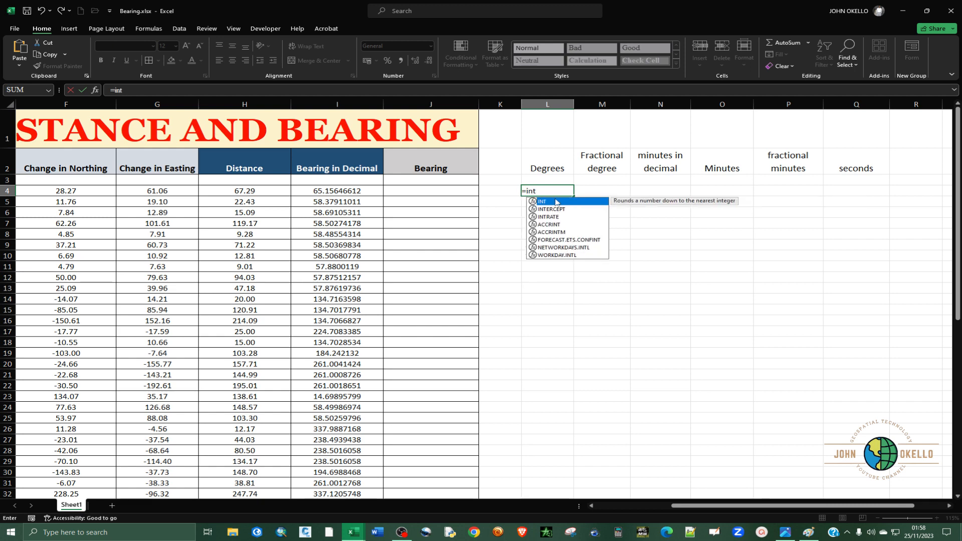
{"action": "double_click", "coordinate": [556, 202]}
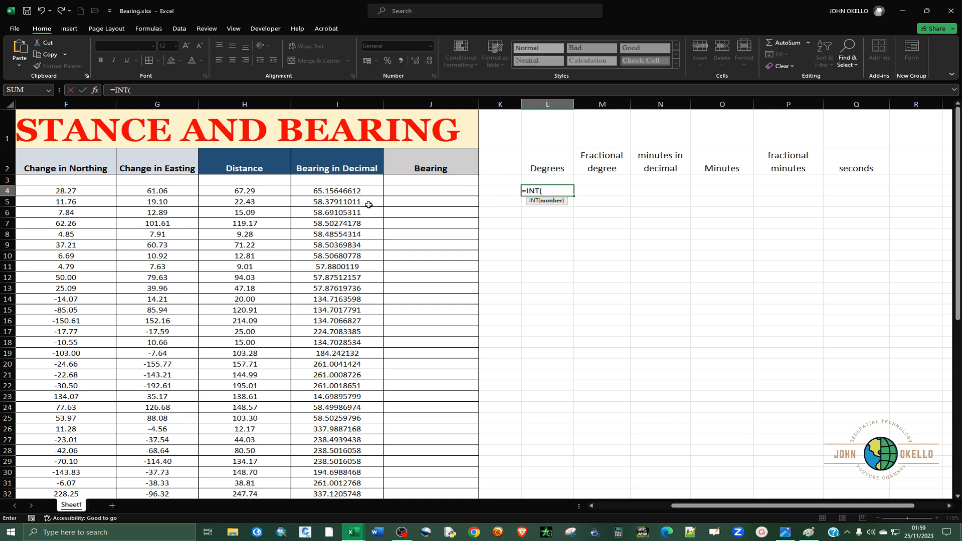
{"action": "left_click", "coordinate": [355, 192]}
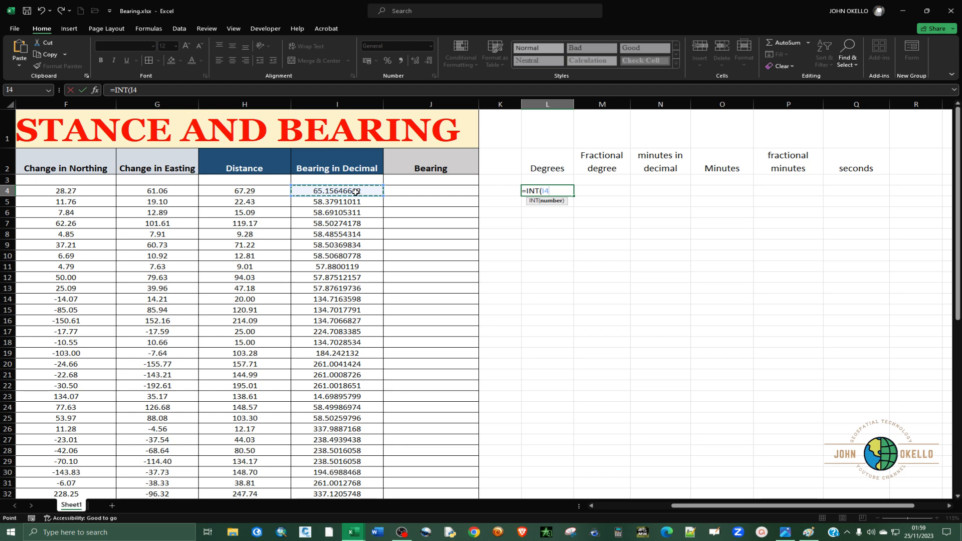
{"action": "type", "text": ")"}
{"action": "key", "text": "Return"}
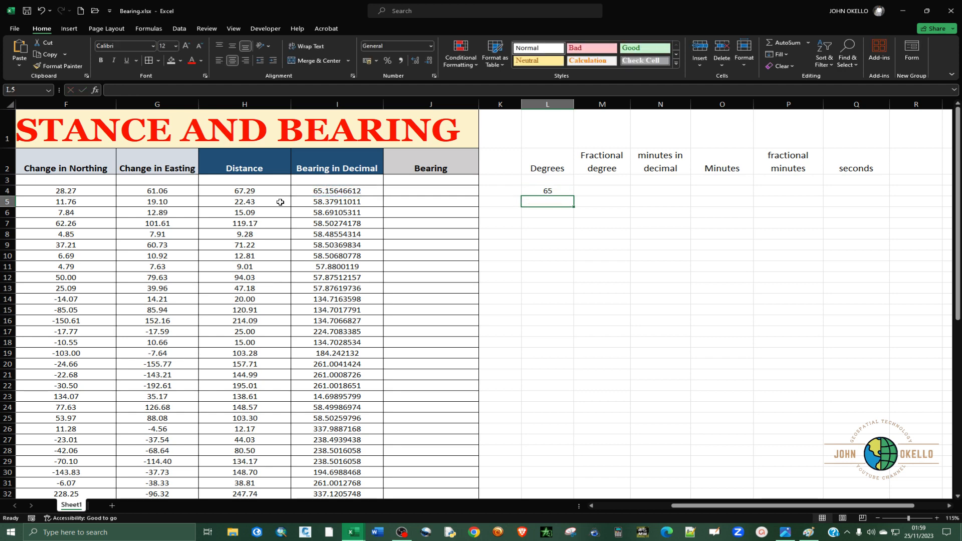
{"action": "left_click", "coordinate": [571, 193]}
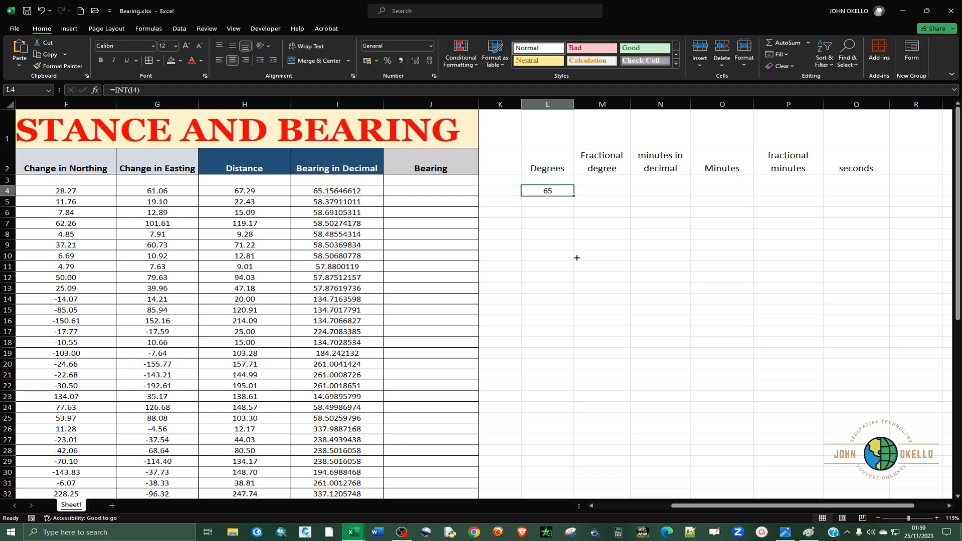
{"action": "left_click_drag", "start_coordinate": [576, 257], "coordinate": [550, 413]}
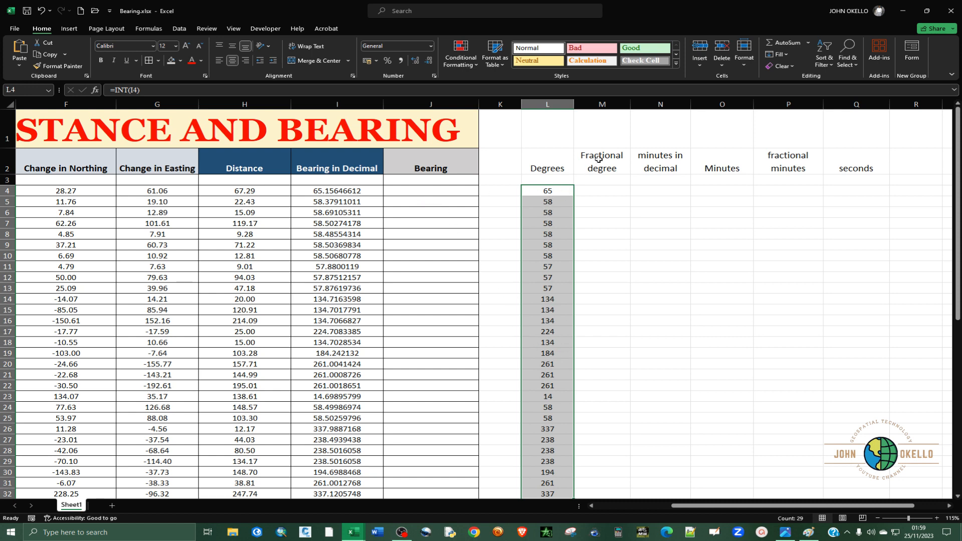
Calculate the fractional degree in M4 by subtracting the whole degrees from the decimal bearing with =I4-L4.
{"action": "left_click", "coordinate": [599, 191]}
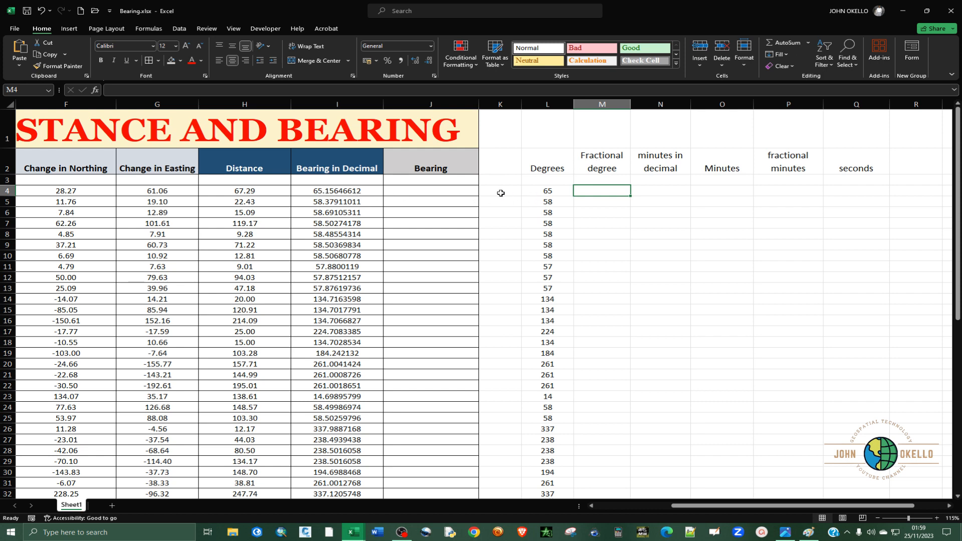
{"action": "left_click", "coordinate": [551, 191]}
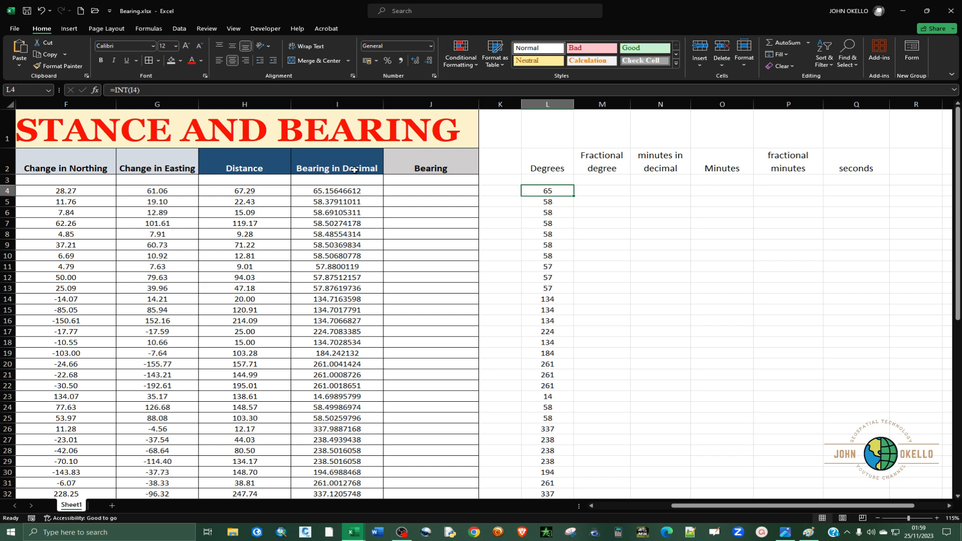
{"action": "left_click", "coordinate": [616, 193]}
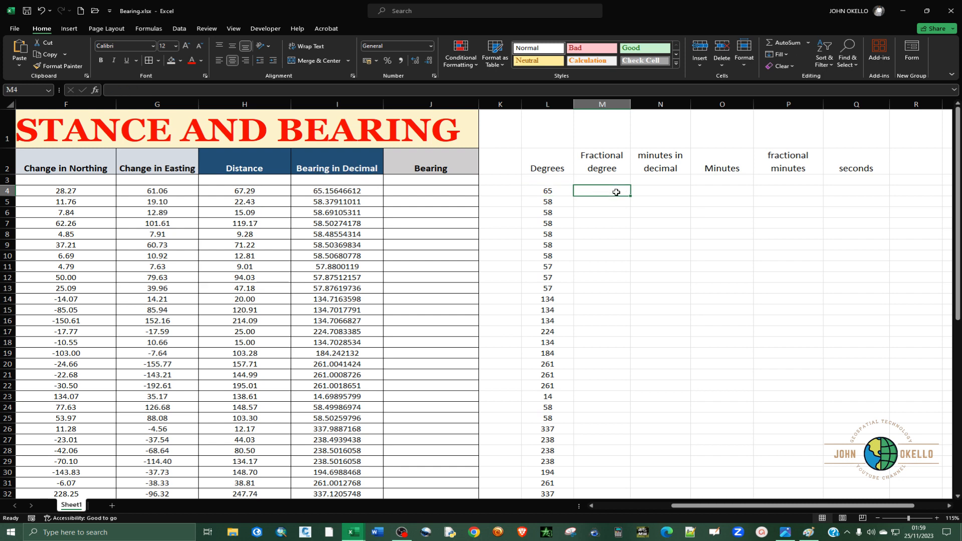
{"action": "type", "text": "="}
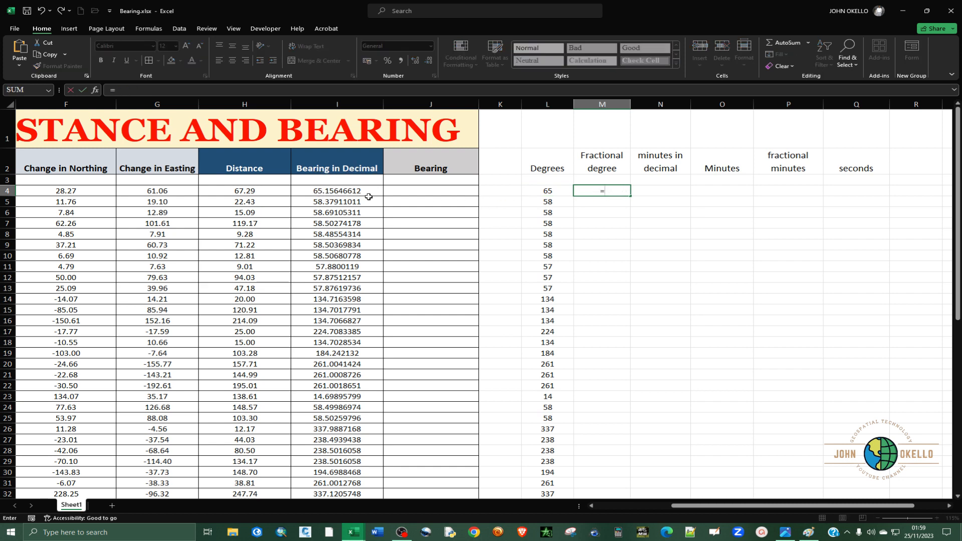
{"action": "left_click", "coordinate": [342, 191]}
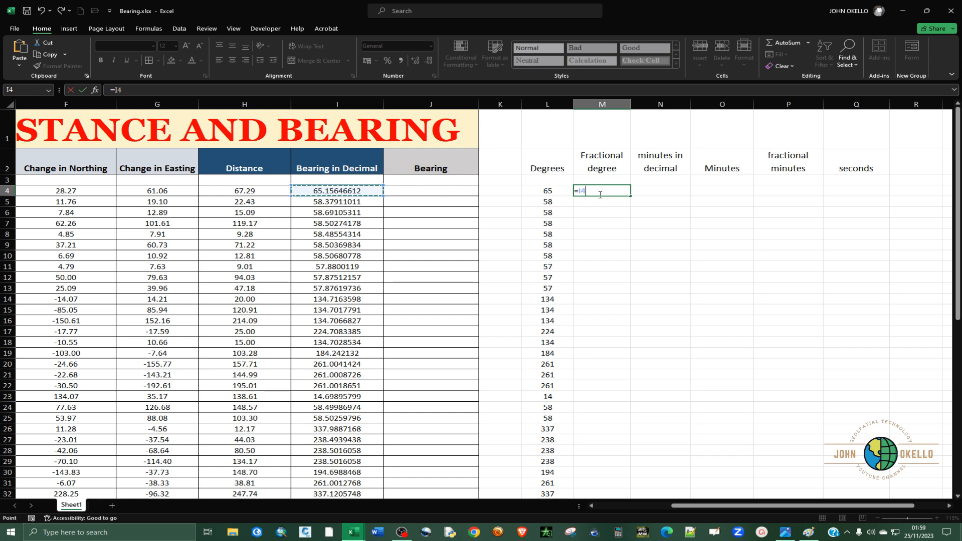
{"action": "type", "text": "-"}
{"action": "left_click", "coordinate": [546, 193]}
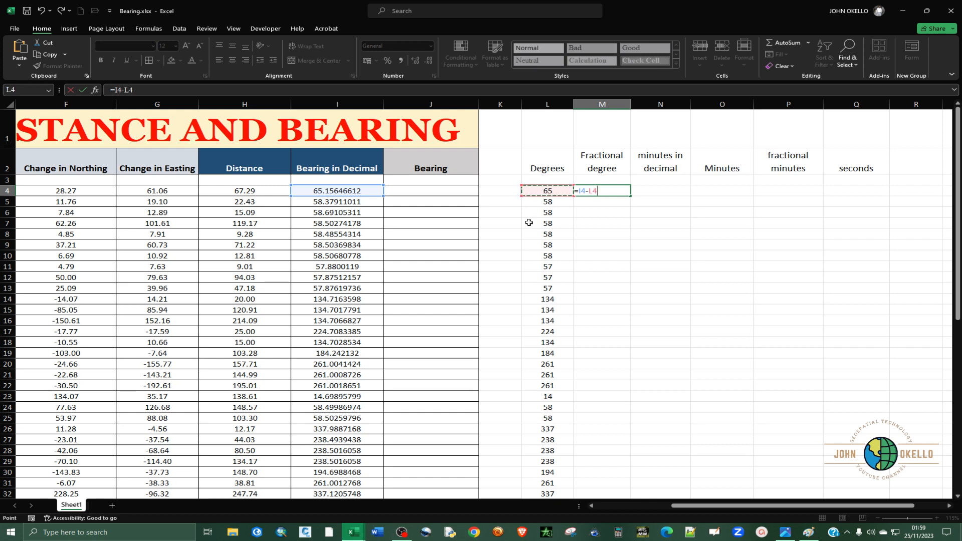
{"action": "key", "text": "Return"}
Fill the M4 formula down the Fractional degree column through row 32 and check the end of the column.
{"action": "left_click", "coordinate": [593, 192]}
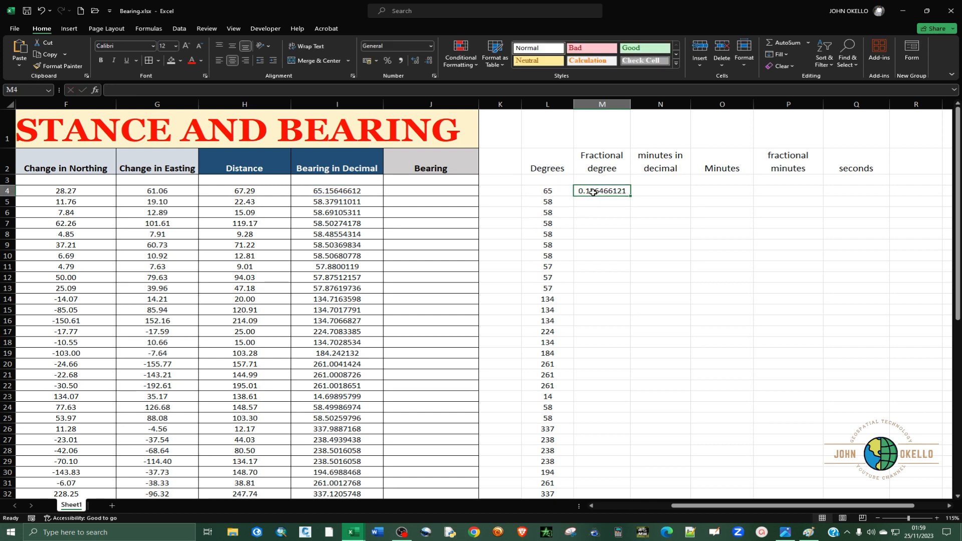
{"action": "double_click", "coordinate": [630, 196]}
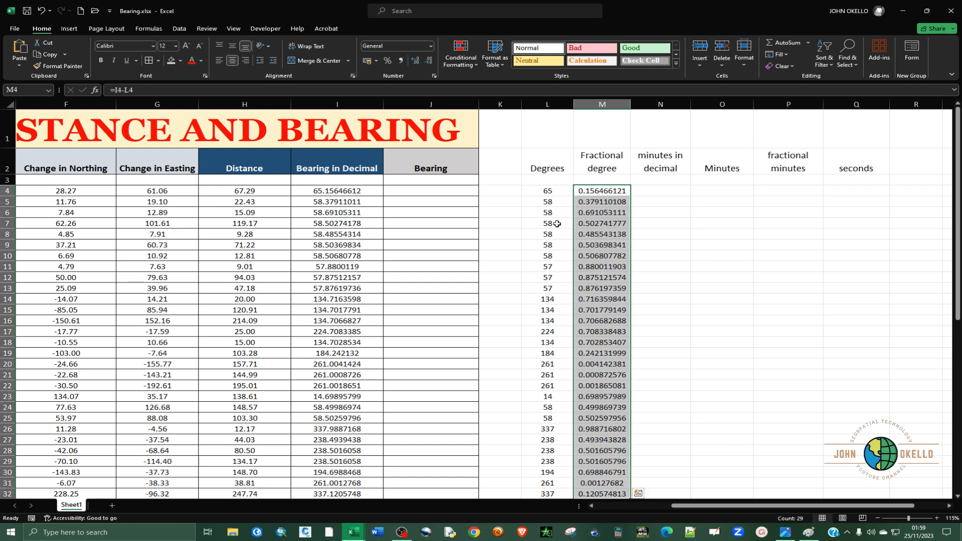
{"action": "scroll", "coordinate": [557, 224], "scroll_direction": "down", "scroll_amount": 2}
{"action": "left_click", "coordinate": [601, 417]}
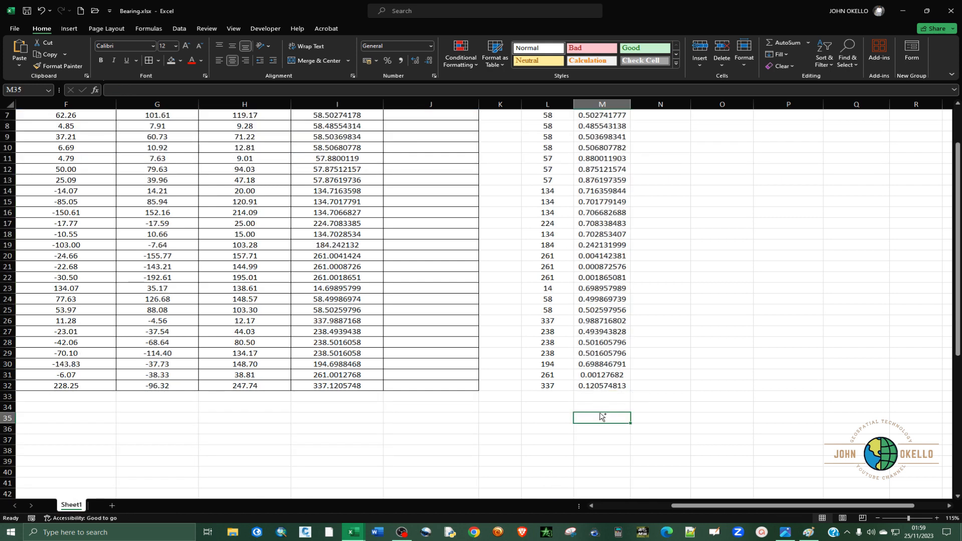
{"action": "scroll", "coordinate": [593, 328], "scroll_direction": "up", "scroll_amount": 2}
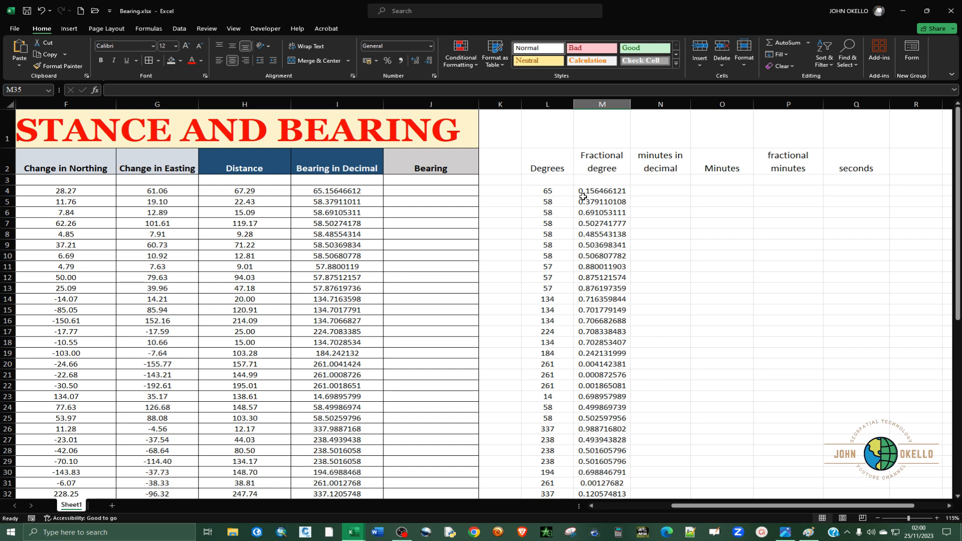
Convert the fractional degree to decimal minutes in N4 with =M4*60 and fill the formula down through row 32.
{"action": "left_click", "coordinate": [654, 192]}
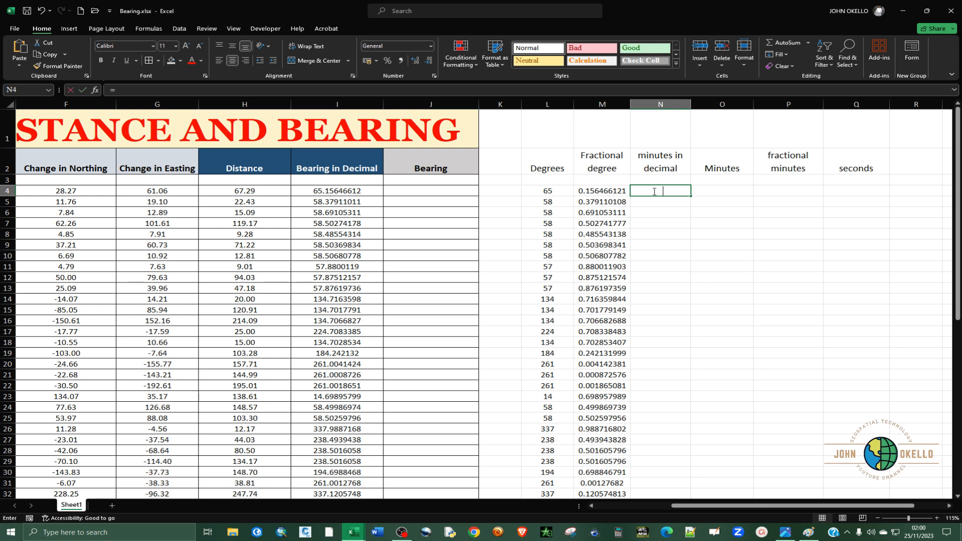
{"action": "type", "text": "="}
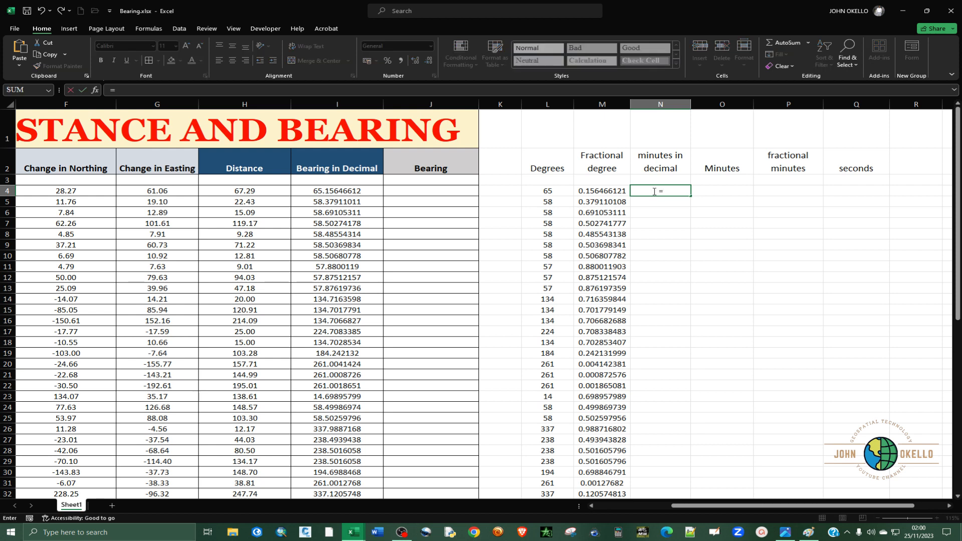
{"action": "left_click", "coordinate": [599, 191]}
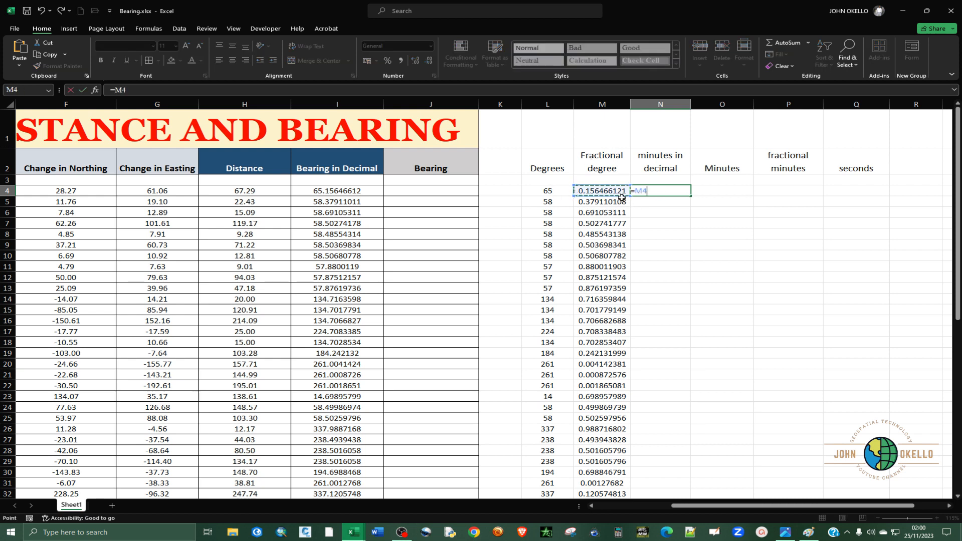
{"action": "type", "text": "*"}
{"action": "key", "text": "ctrl+Return"}
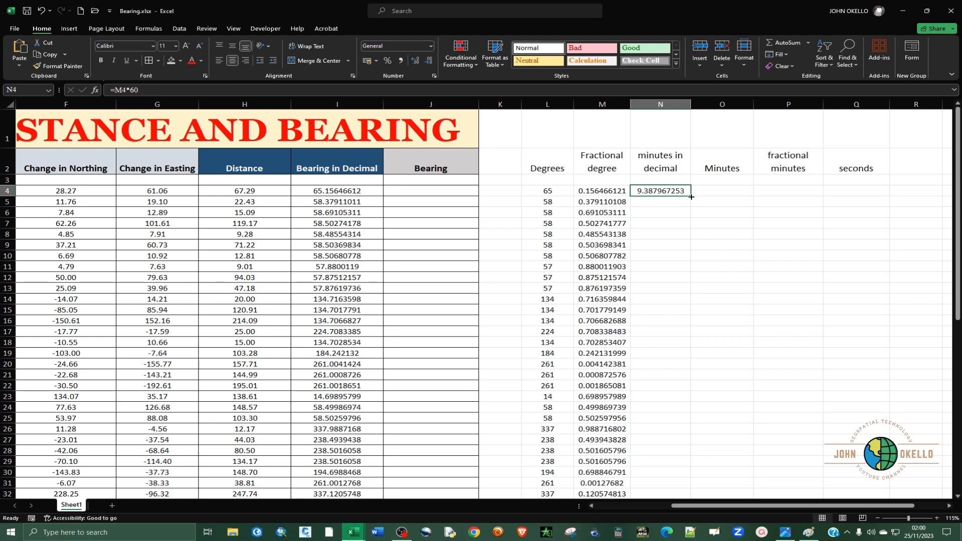
{"action": "double_click", "coordinate": [691, 197]}
{"action": "scroll", "coordinate": [616, 271], "scroll_direction": "down", "scroll_amount": 2}
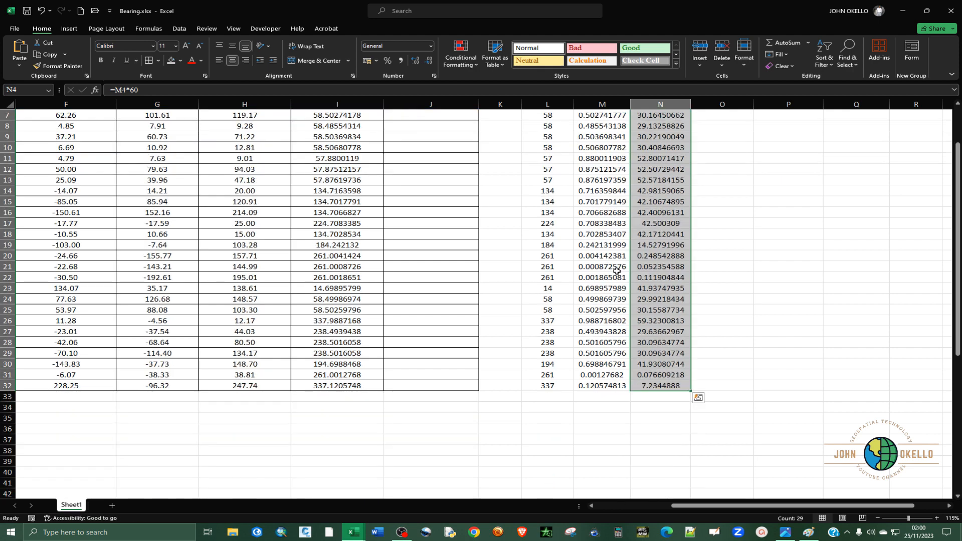
{"action": "scroll", "coordinate": [623, 299], "scroll_direction": "up", "scroll_amount": 2}
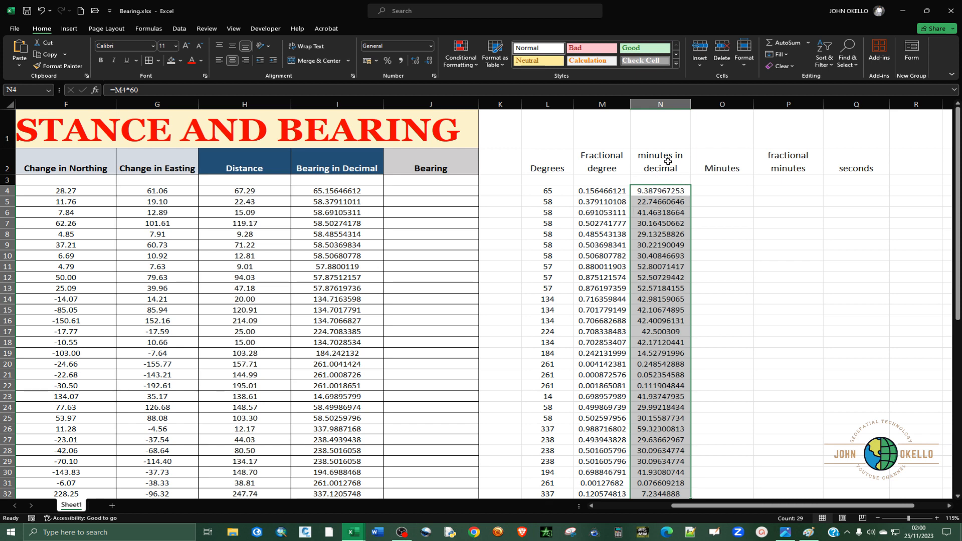
Extract the whole minutes in O4 from the decimal minutes with =INT(N4).
{"action": "left_click", "coordinate": [722, 177]}
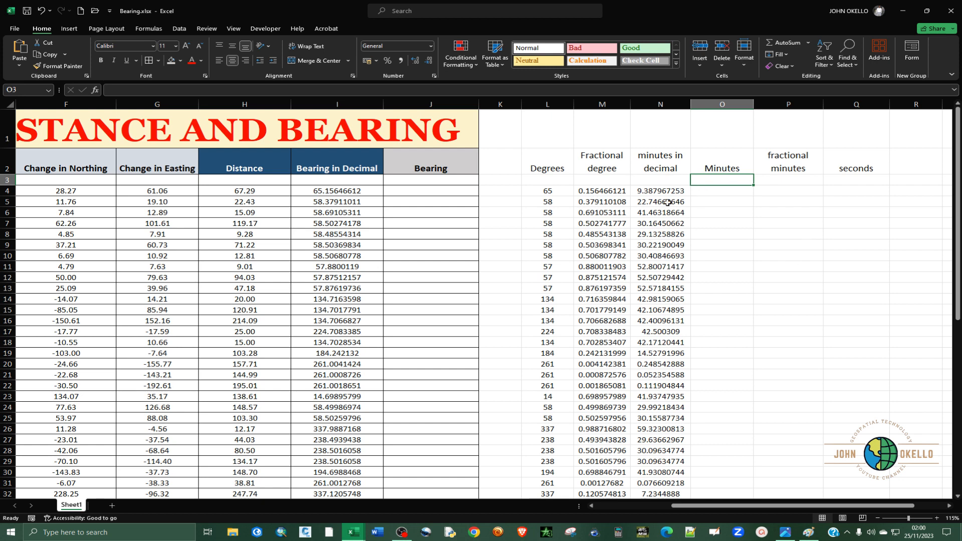
{"action": "left_click", "coordinate": [712, 192]}
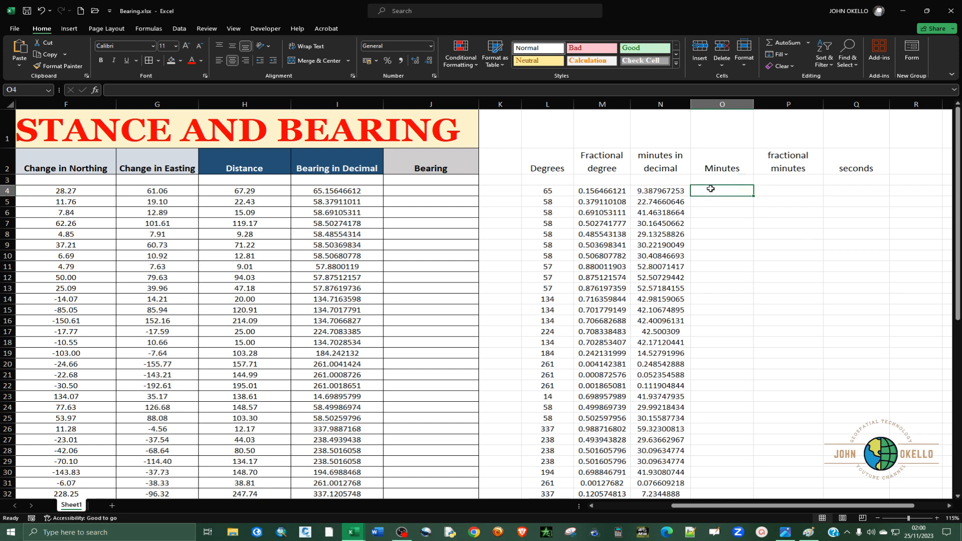
{"action": "type", "text": "="}
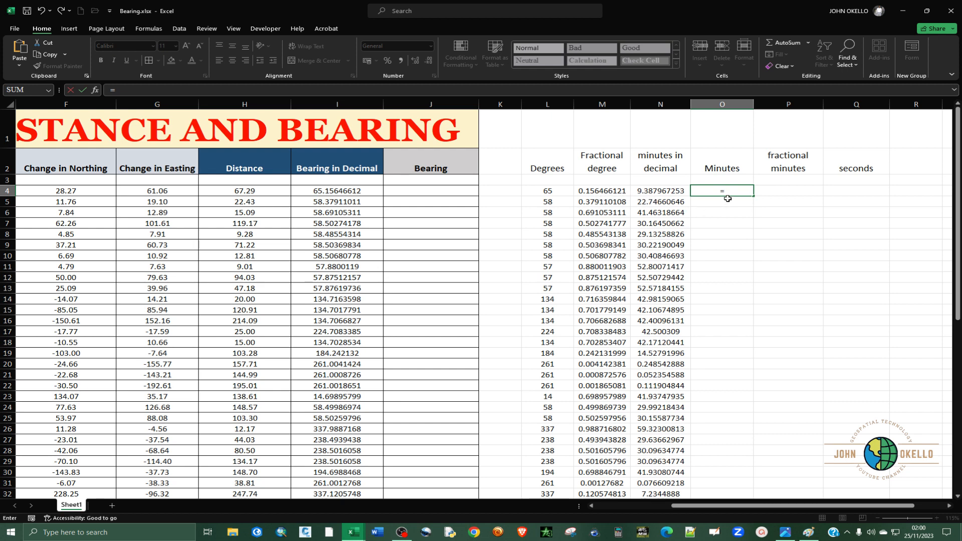
{"action": "type", "text": "int"}
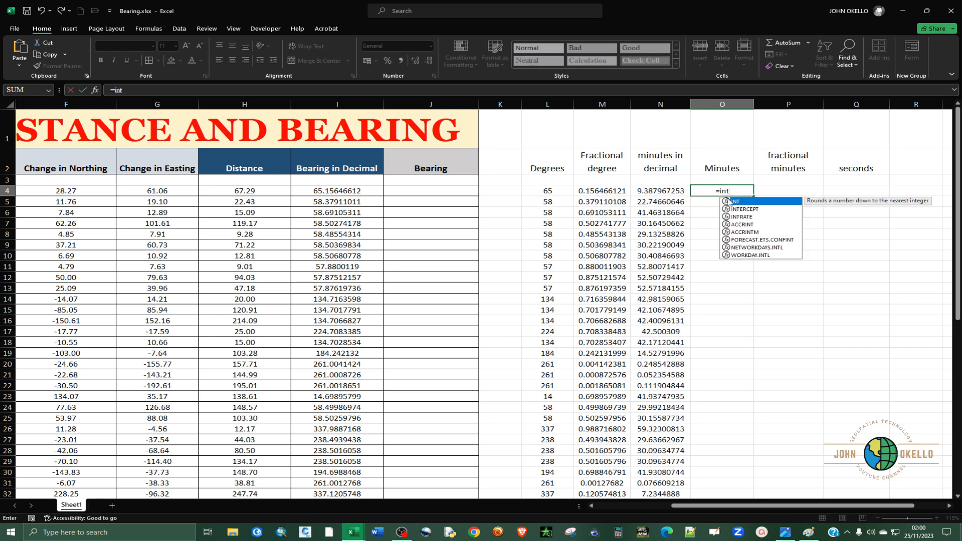
{"action": "double_click", "coordinate": [746, 201]}
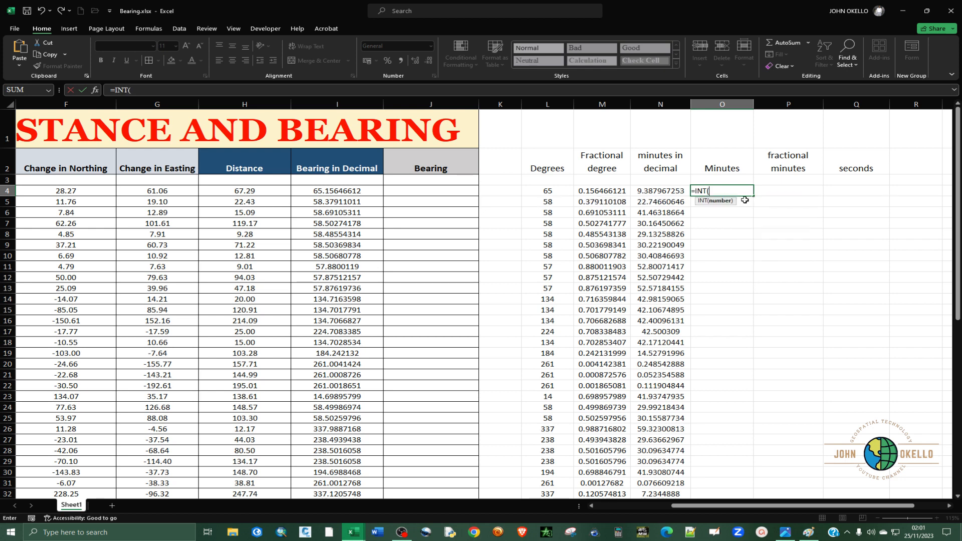
{"action": "left_click", "coordinate": [666, 190]}
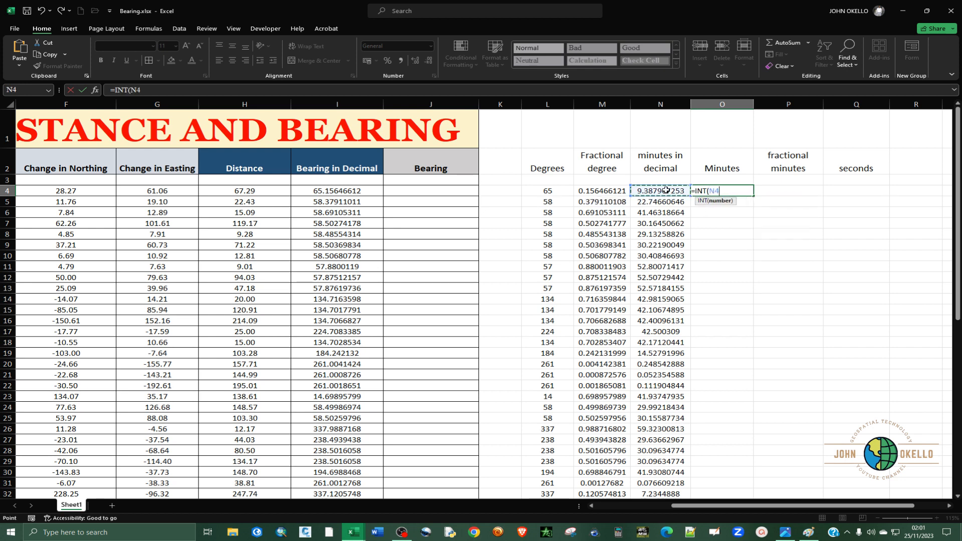
{"action": "type", "text": ")"}
{"action": "key", "text": "ctrl+Return"}
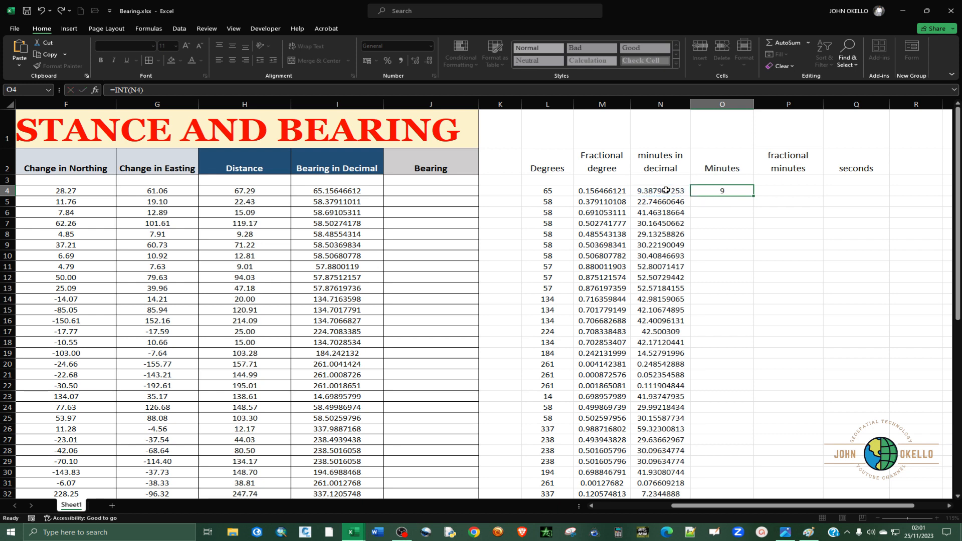
Fill the O4 formula down the Minutes column through row 32 and check the end of the column.
{"action": "double_click", "coordinate": [754, 197]}
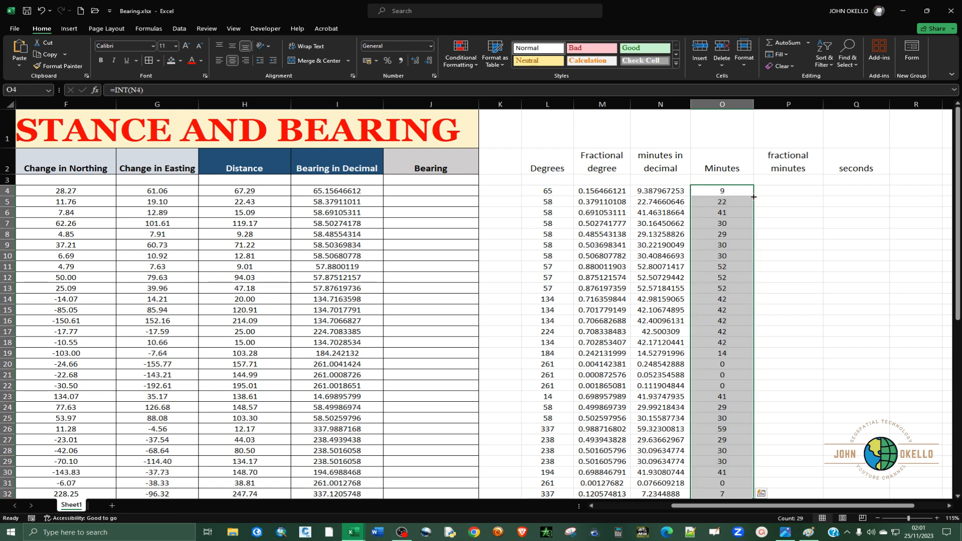
{"action": "scroll", "coordinate": [729, 221], "scroll_direction": "down", "scroll_amount": 3}
{"action": "scroll", "coordinate": [719, 341], "scroll_direction": "up", "scroll_amount": 1}
{"action": "scroll", "coordinate": [719, 341], "scroll_direction": "up", "scroll_amount": 2}
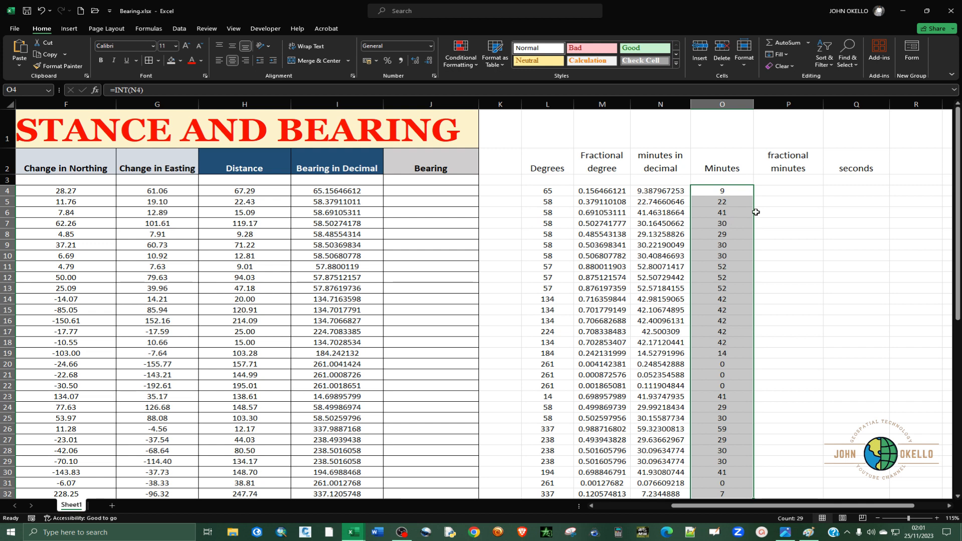
Calculate the fractional minutes in P4 with =N4-O4 and fill the formula down through row 32.
{"action": "left_click", "coordinate": [790, 192]}
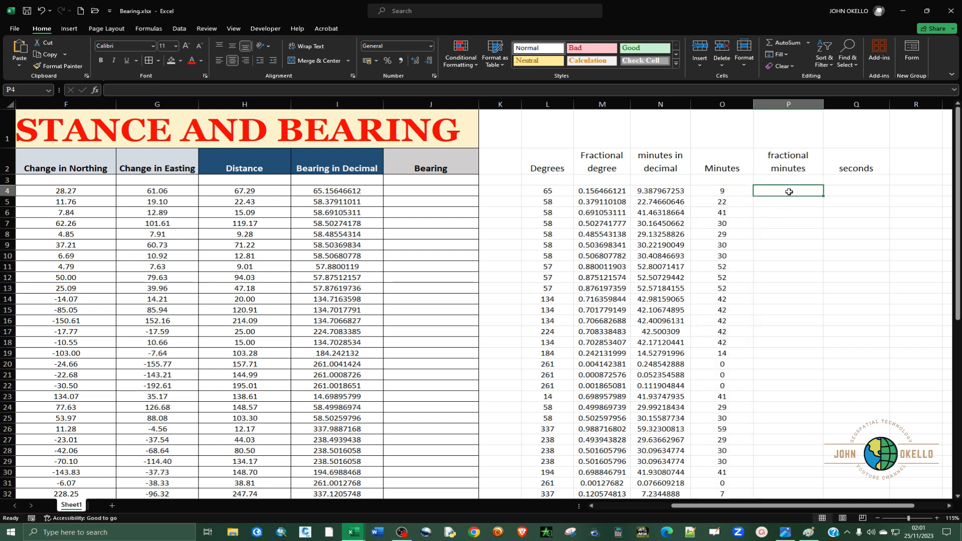
{"action": "type", "text": "="}
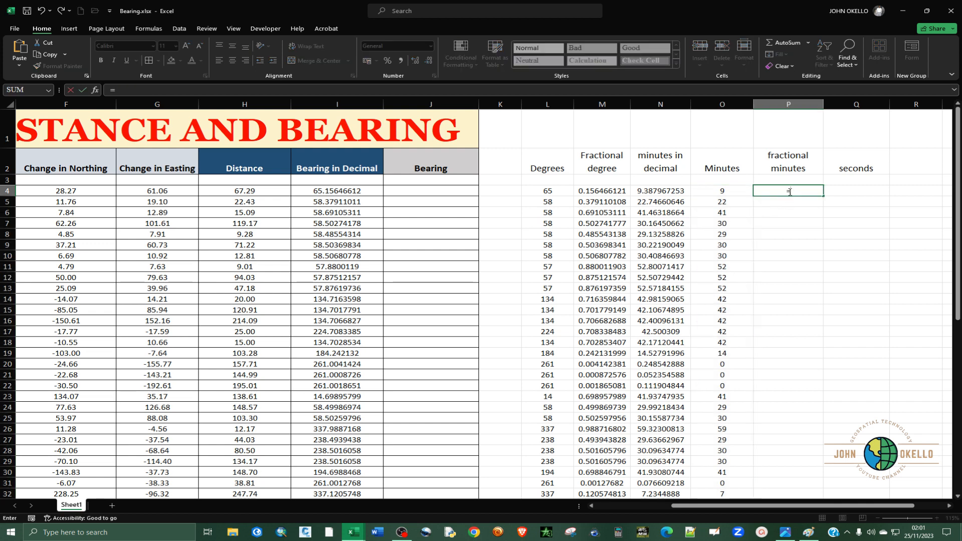
{"action": "left_click", "coordinate": [672, 191]}
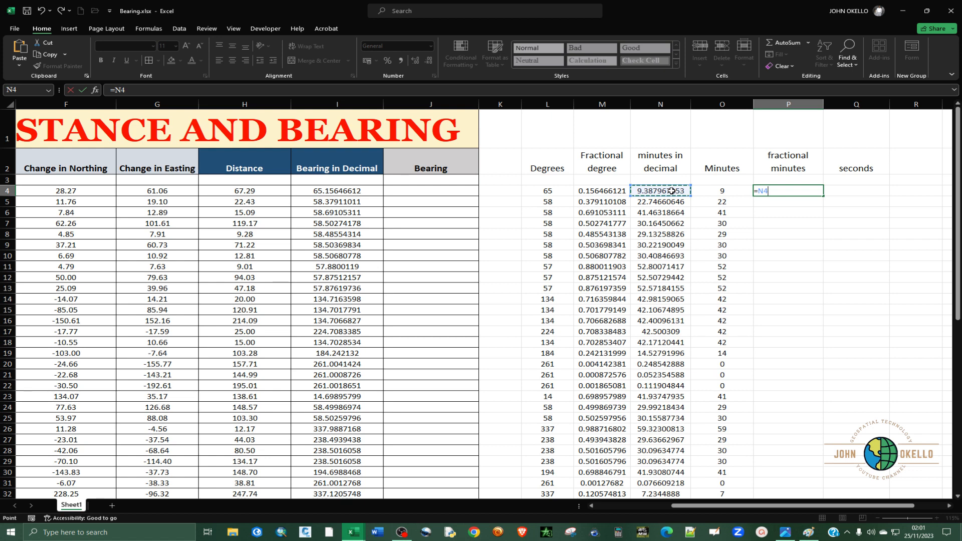
{"action": "type", "text": "-"}
{"action": "left_click", "coordinate": [733, 191]}
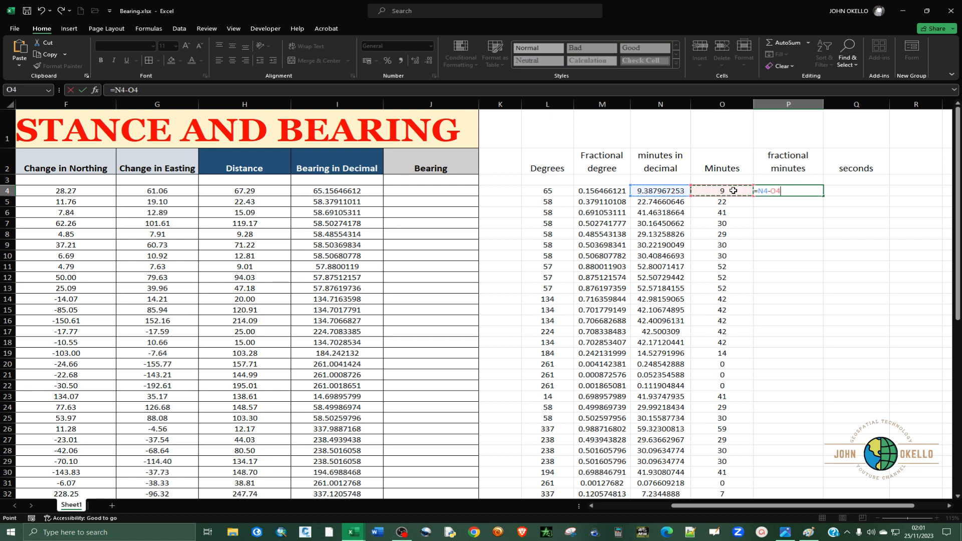
{"action": "key", "text": "Return"}
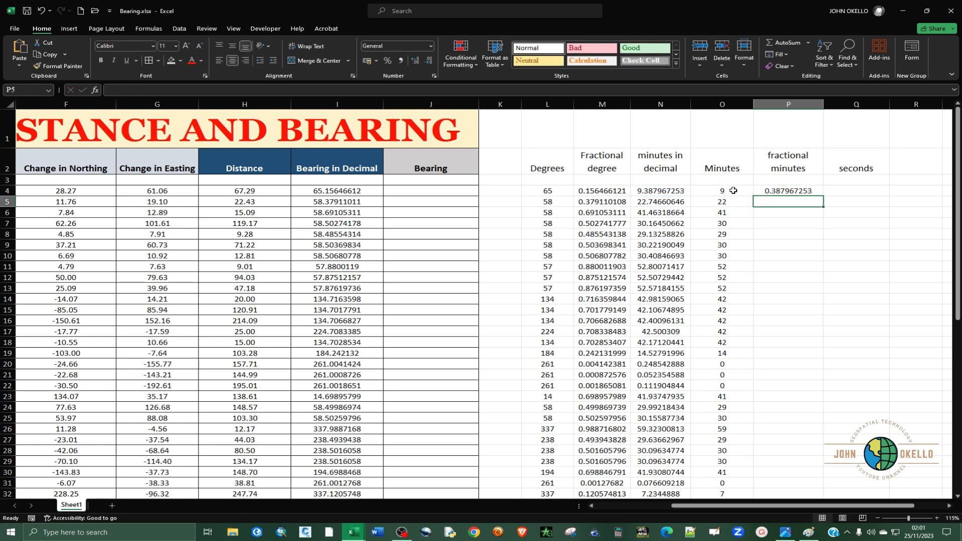
{"action": "left_click", "coordinate": [792, 191]}
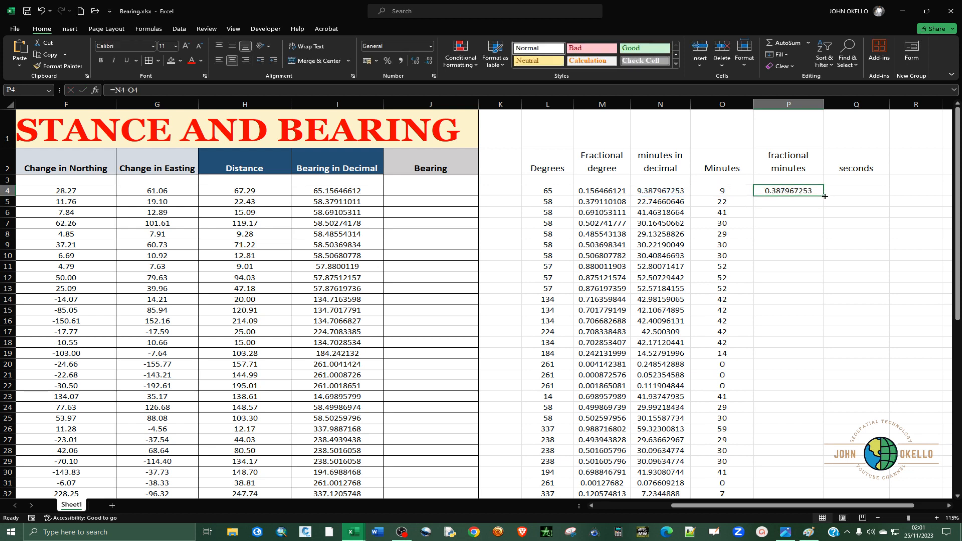
{"action": "double_click", "coordinate": [823, 197]}
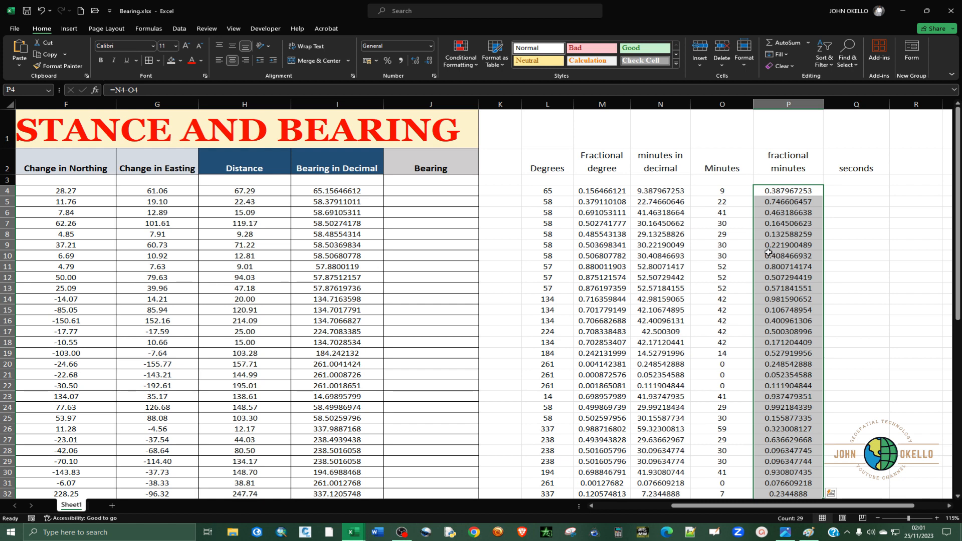
Convert the fractional minutes to seconds in Q4 with =P4*60 and fill the formula down through row 32.
{"action": "left_click", "coordinate": [861, 189]}
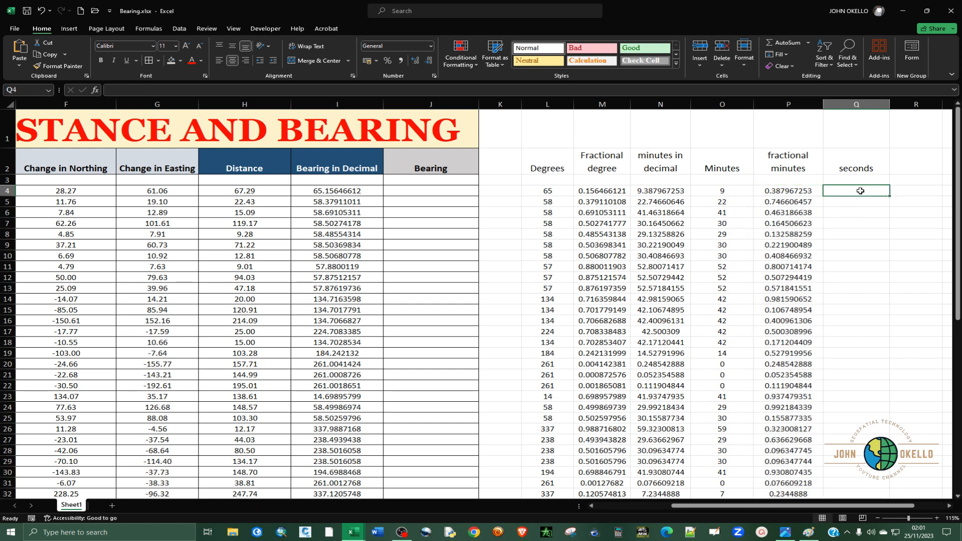
{"action": "type", "text": "="}
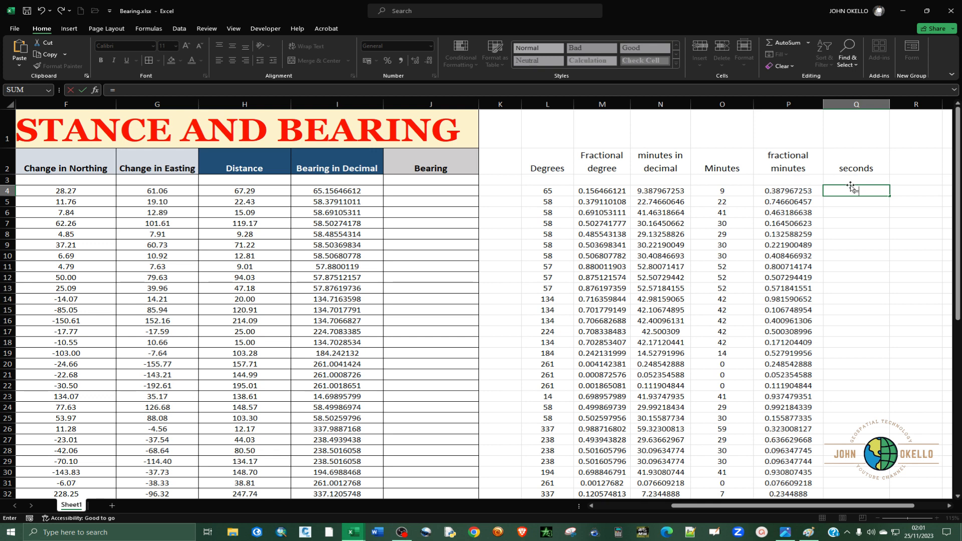
{"action": "left_click", "coordinate": [800, 192]}
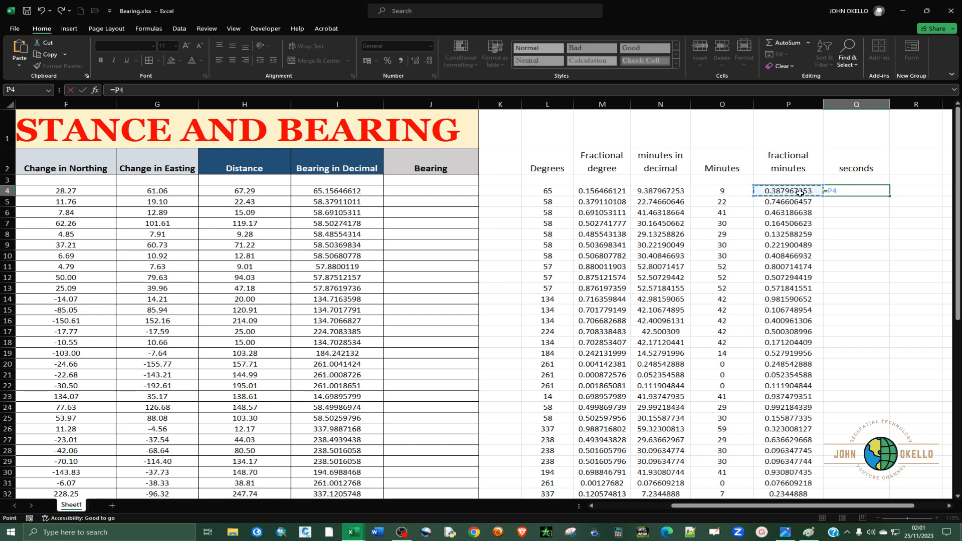
{"action": "type", "text": "*"}
{"action": "key", "text": "Return"}
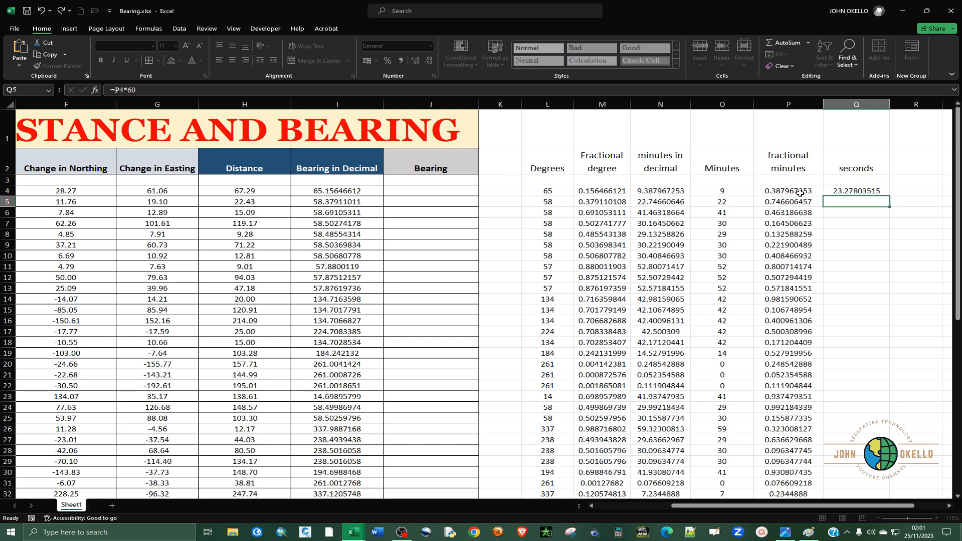
{"action": "left_click", "coordinate": [863, 191]}
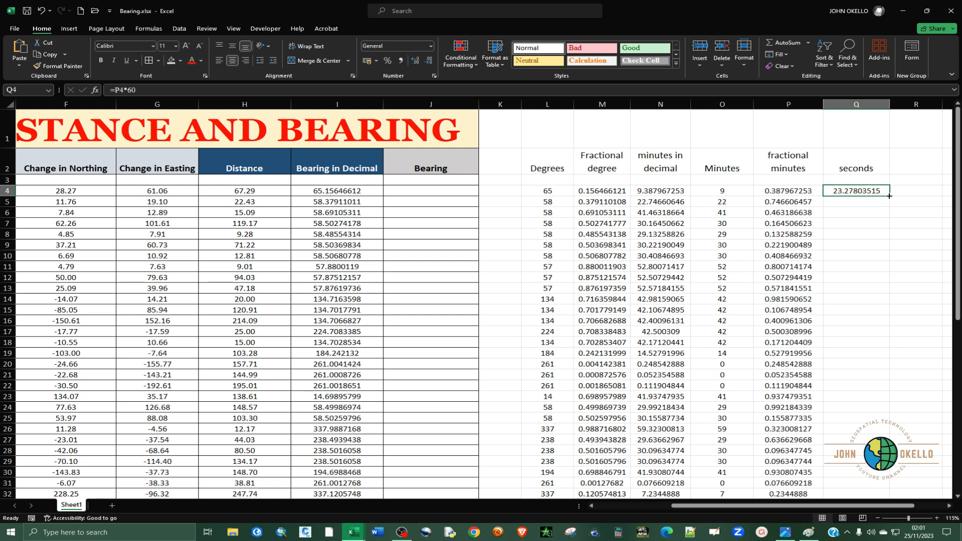
{"action": "double_click", "coordinate": [890, 196]}
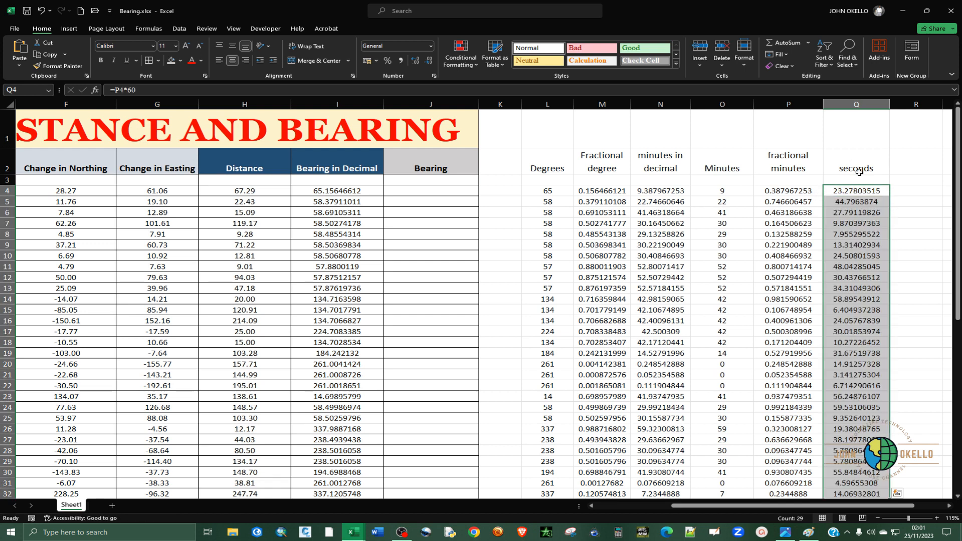
Round the seconds in Q4 to whole numbers by changing the formula to =ROUND(P4*60,0).
{"action": "left_click", "coordinate": [839, 192]}
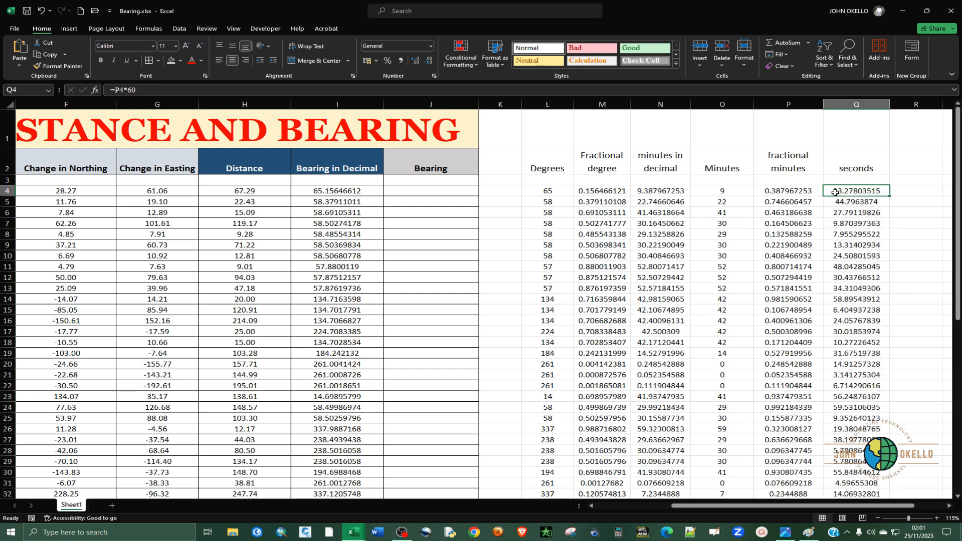
{"action": "double_click", "coordinate": [835, 192]}
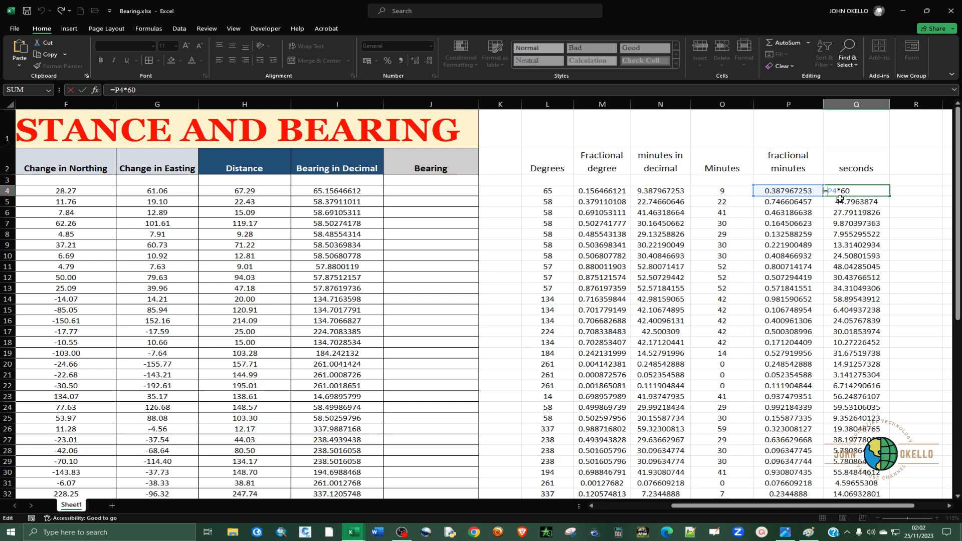
{"action": "type", "text": "ron"}
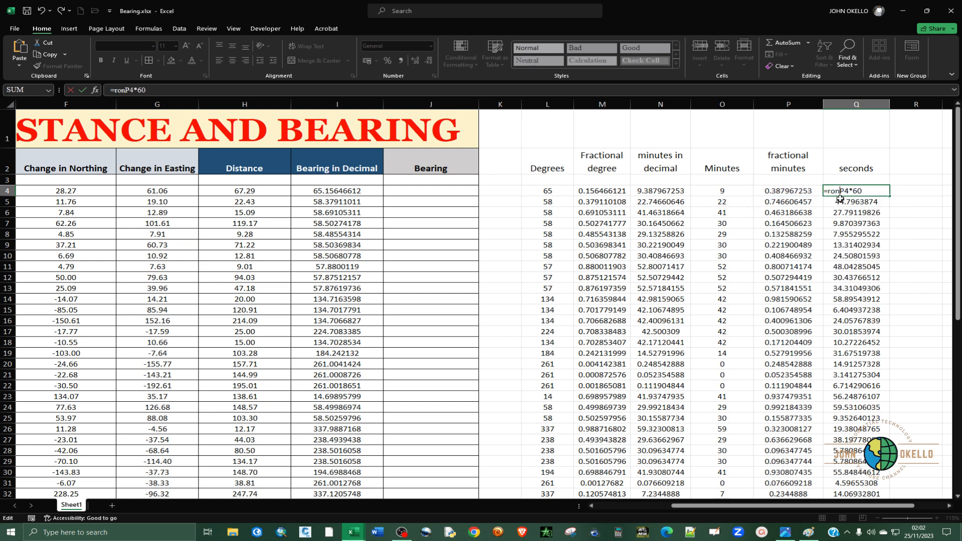
{"action": "key", "text": "BackSpace"}
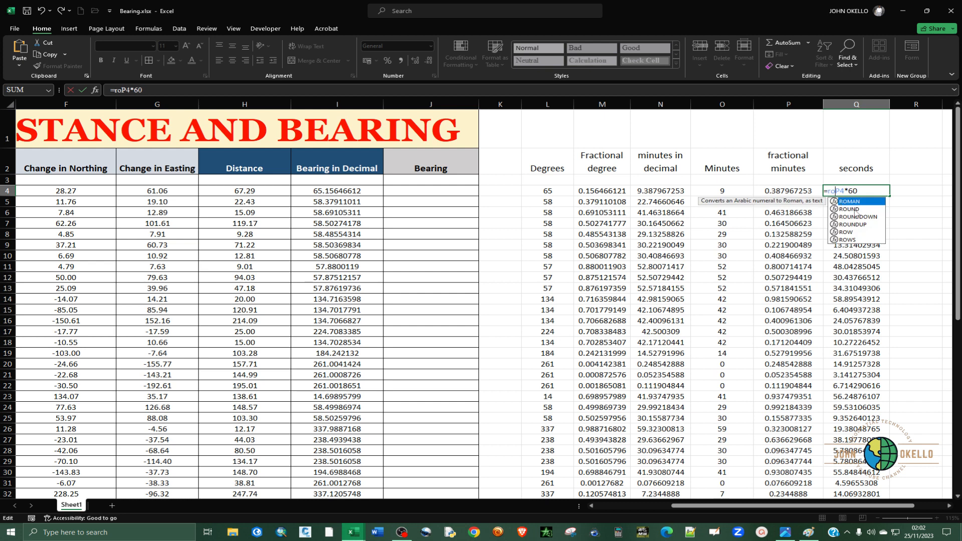
{"action": "double_click", "coordinate": [850, 209]}
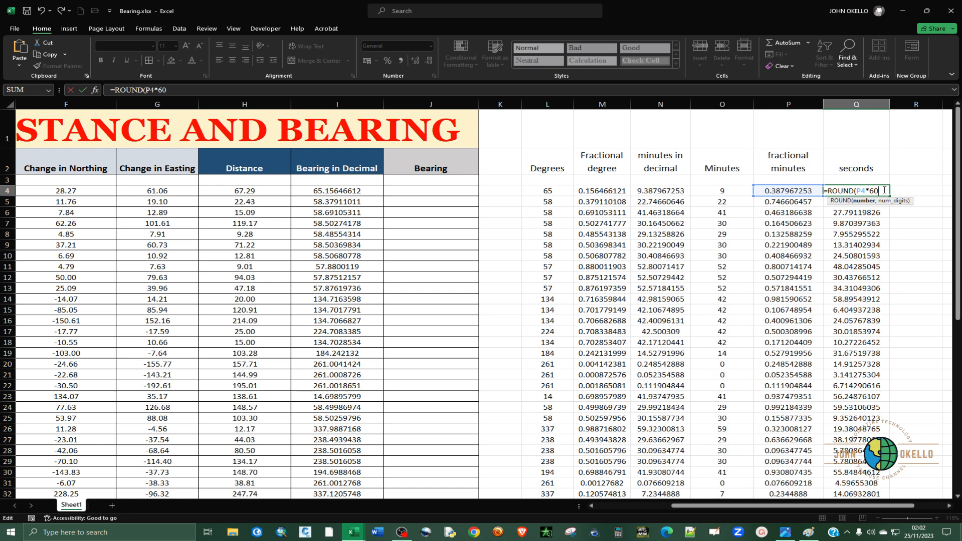
{"action": "type", "text": ",0"}
{"action": "type", "text": ")"}
{"action": "key", "text": "Return"}
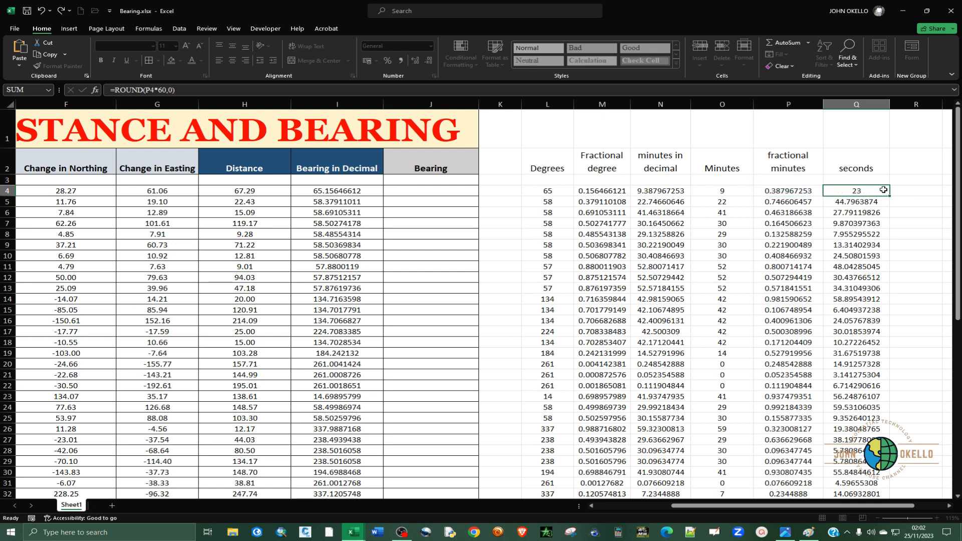
Fill the rounded Q4 formula down the seconds column through row 32 and check the end of the column.
{"action": "left_click", "coordinate": [858, 191]}
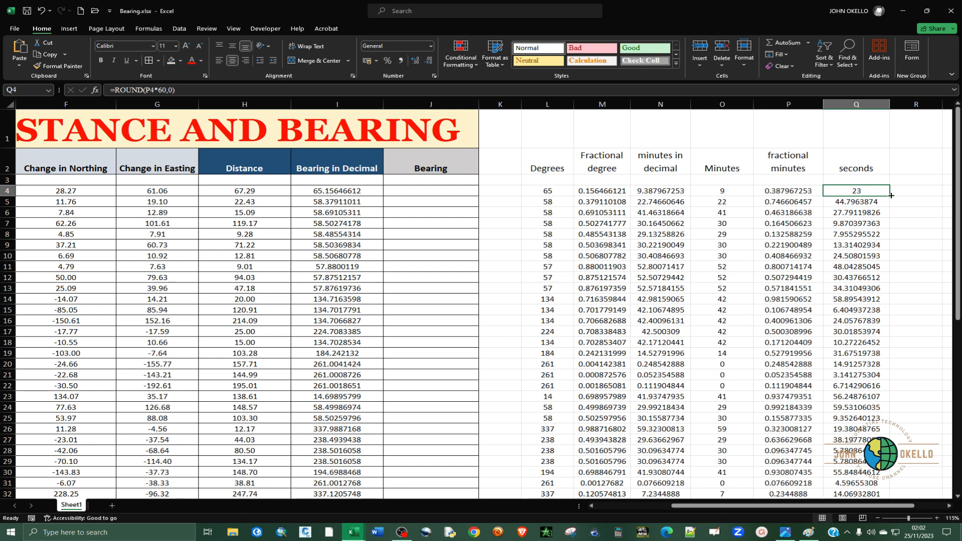
{"action": "double_click", "coordinate": [891, 195]}
{"action": "scroll", "coordinate": [857, 280], "scroll_direction": "down", "scroll_amount": 3}
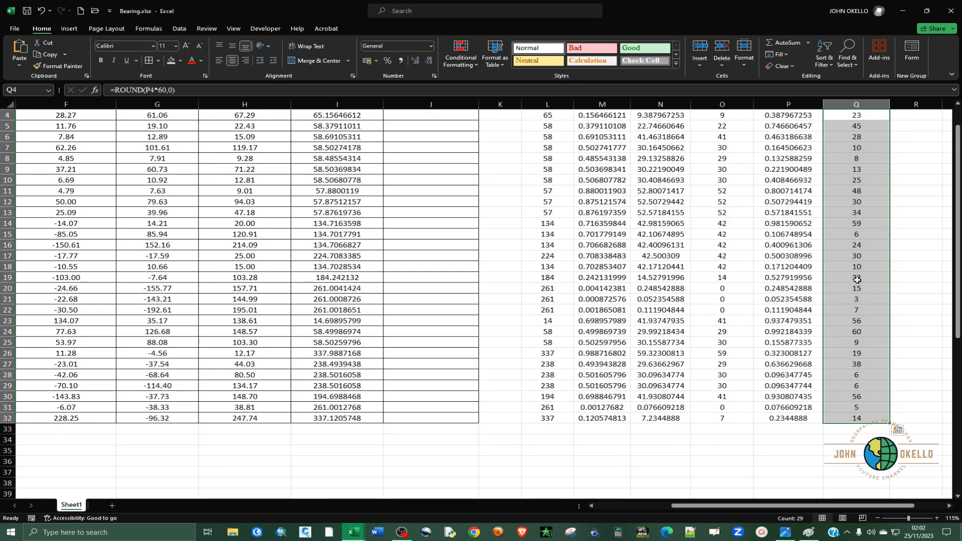
{"action": "scroll", "coordinate": [857, 280], "scroll_direction": "up", "scroll_amount": 1}
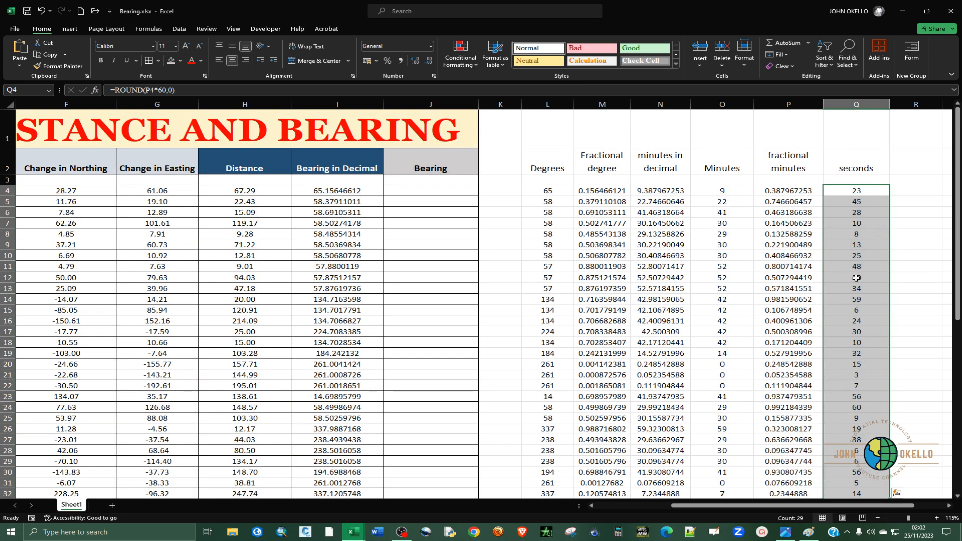
Highlight the entire Degrees, Minutes and seconds columns (L, O and Q) with a light green fill.
{"action": "left_click", "coordinate": [547, 103]}
{"action": "left_click", "coordinate": [722, 104], "text": "ctrl"}
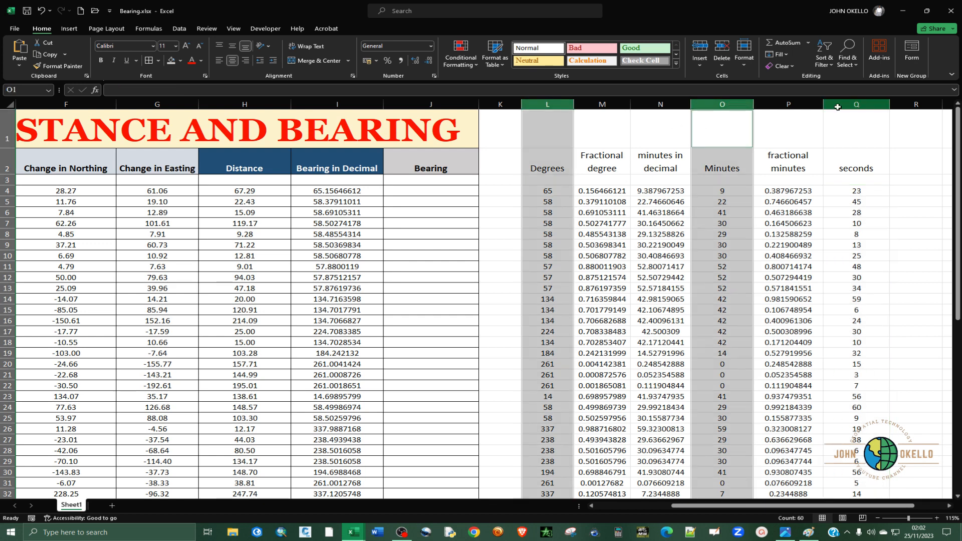
{"action": "left_click", "coordinate": [856, 104], "text": "ctrl"}
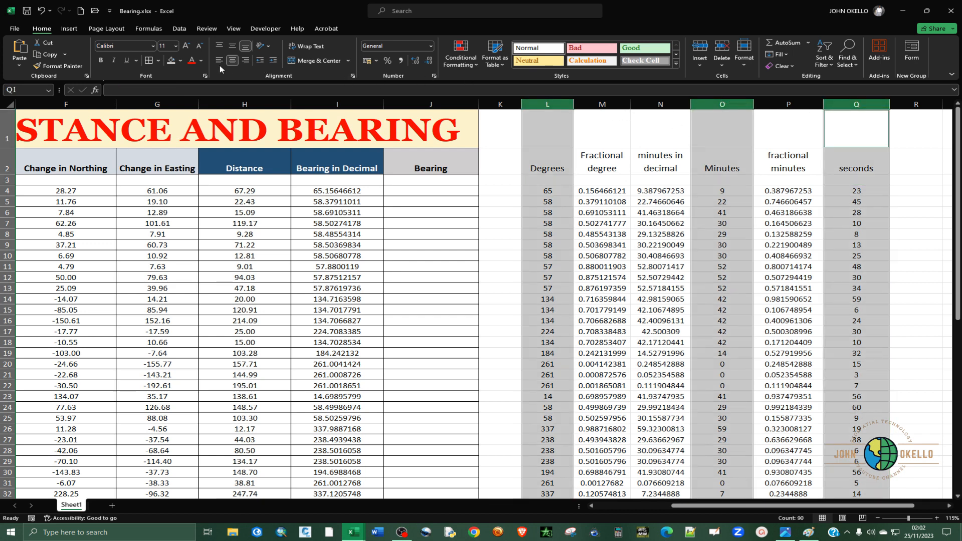
{"action": "left_click", "coordinate": [181, 61]}
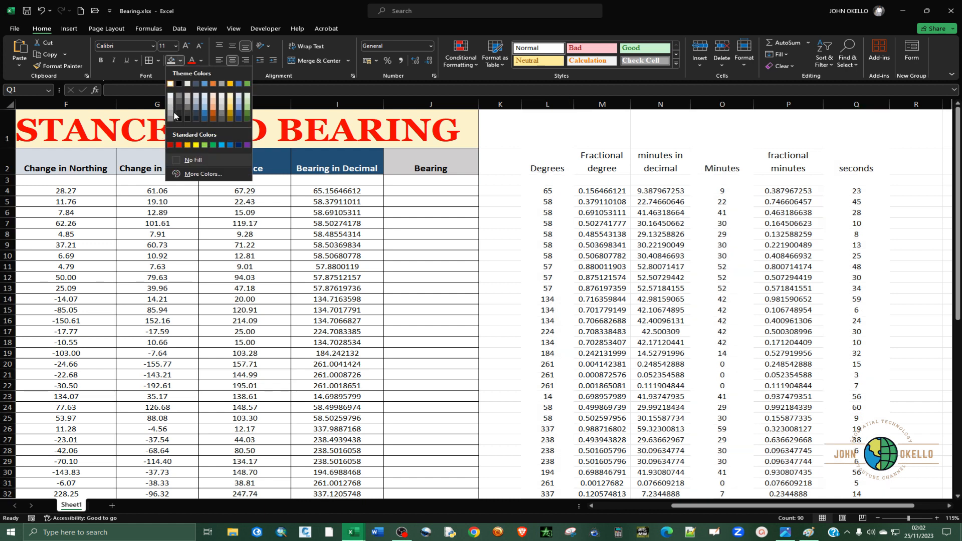
{"action": "left_click", "coordinate": [249, 100]}
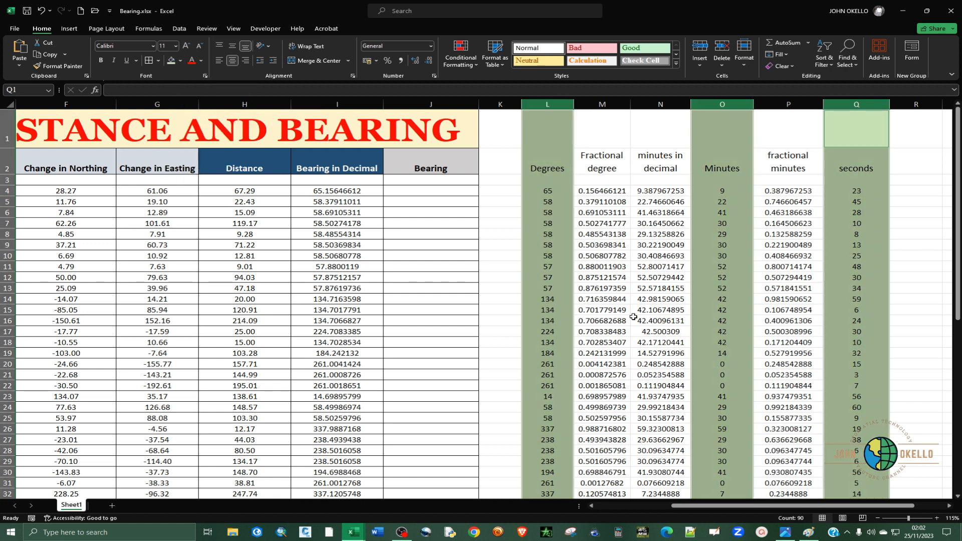
{"action": "left_click", "coordinate": [497, 300]}
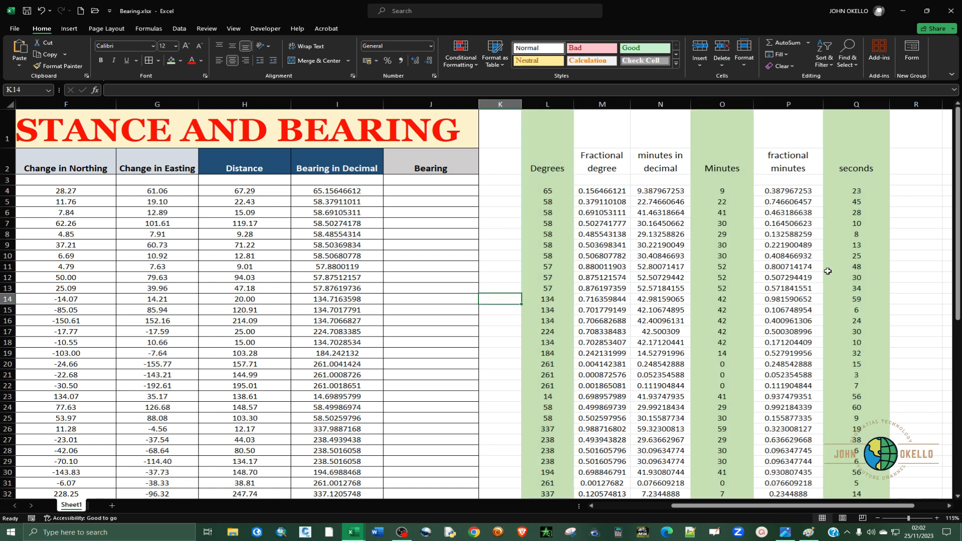
{"action": "left_click", "coordinate": [407, 189]}
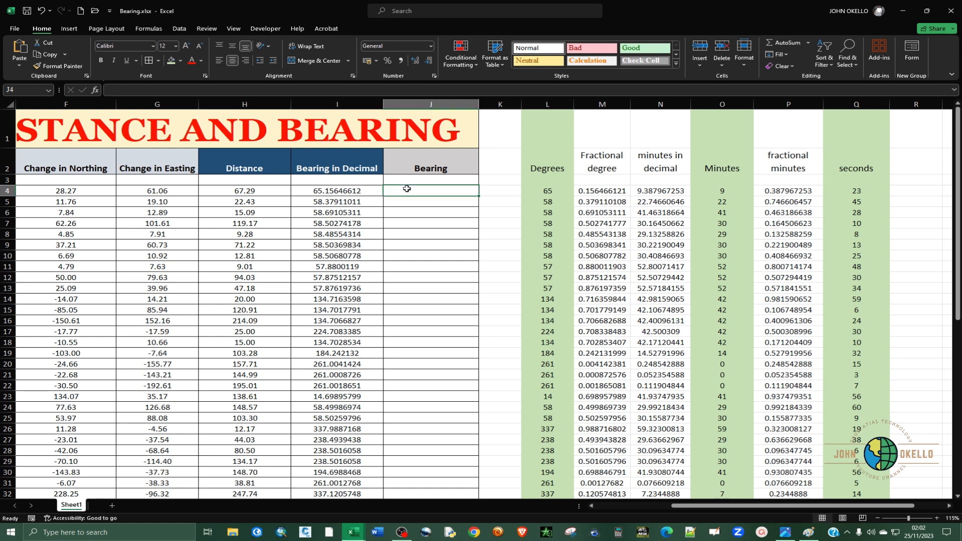
{"action": "left_click", "coordinate": [542, 194]}
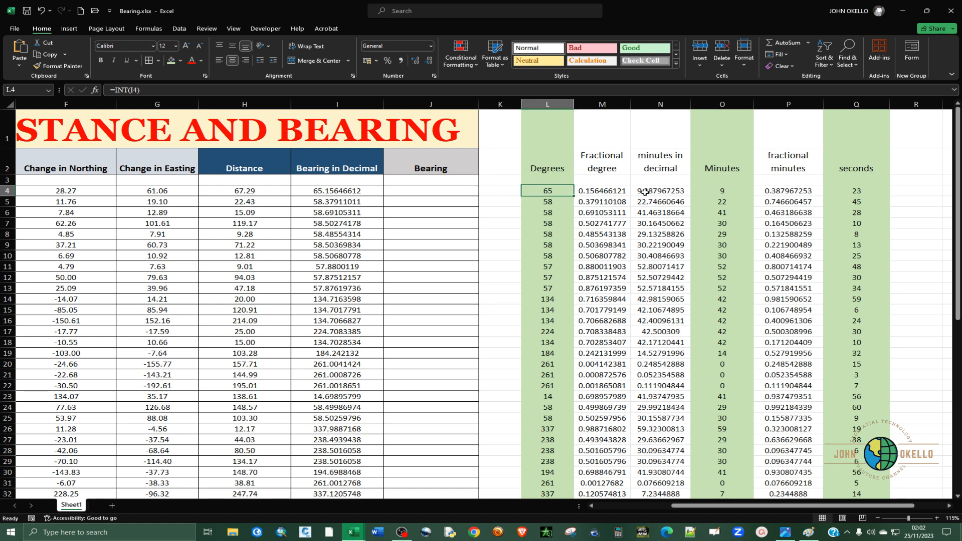
{"action": "left_click", "coordinate": [723, 193]}
{"action": "left_click", "coordinate": [860, 189]}
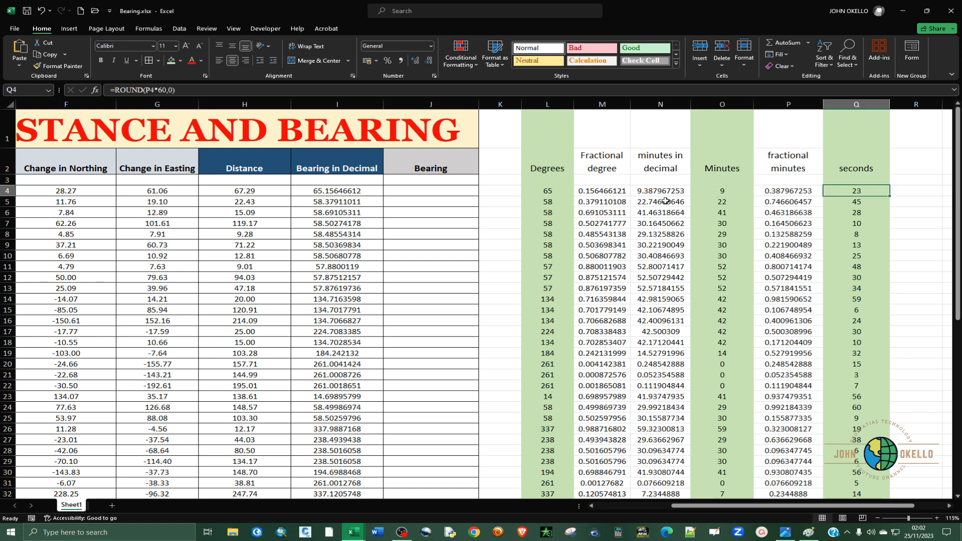
Start the bearing formula in J4 with =L4& so the degrees value can be joined to a text symbol.
{"action": "left_click", "coordinate": [425, 189]}
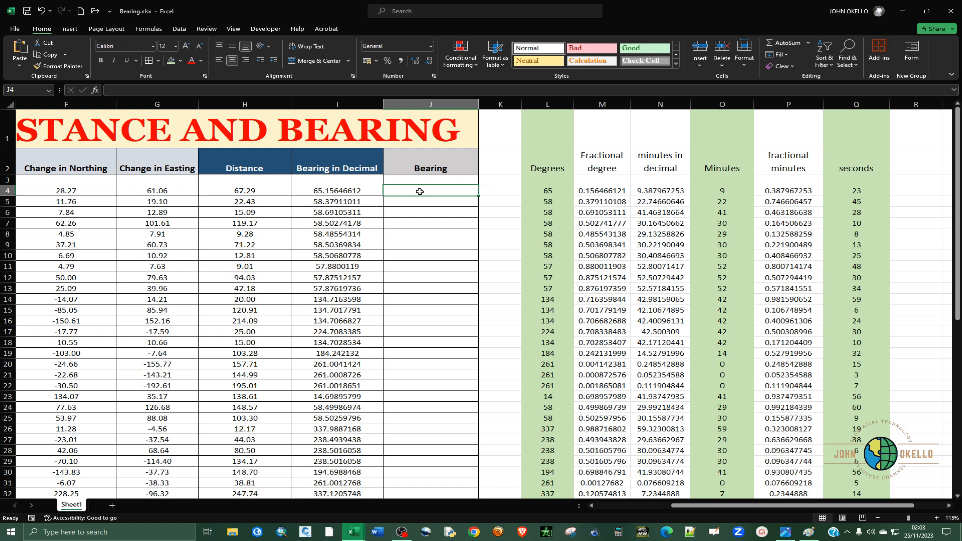
{"action": "type", "text": "="}
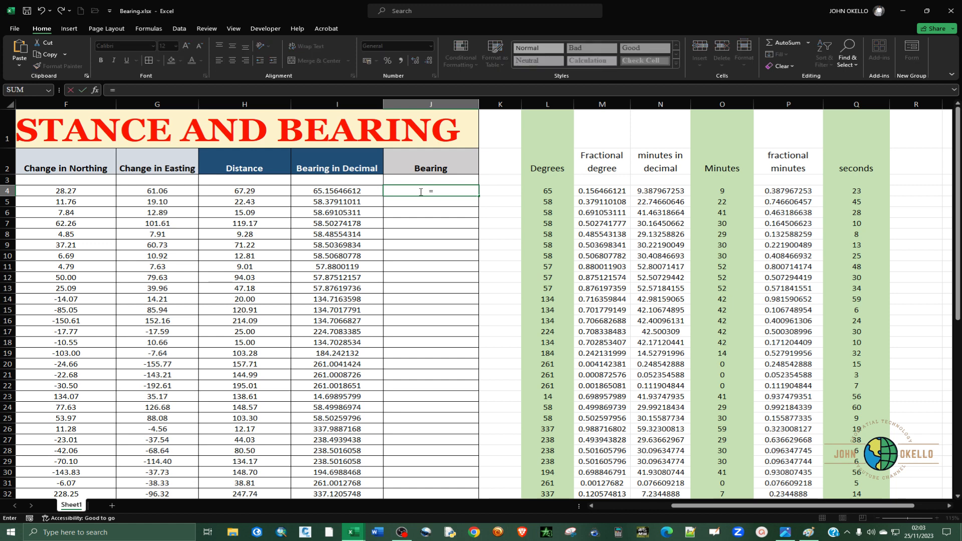
{"action": "left_click", "coordinate": [541, 192]}
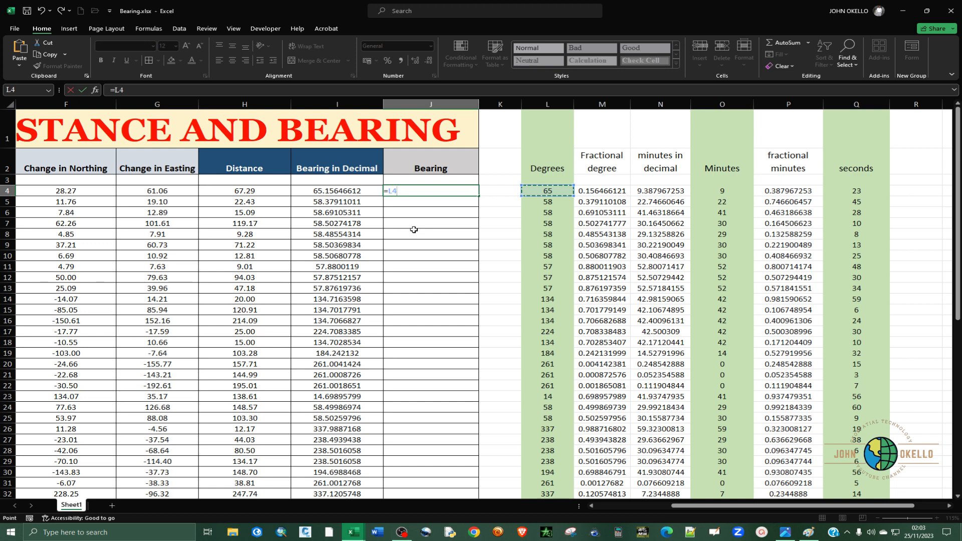
{"action": "type", "text": "&"}
{"action": "key", "text": "alt"}
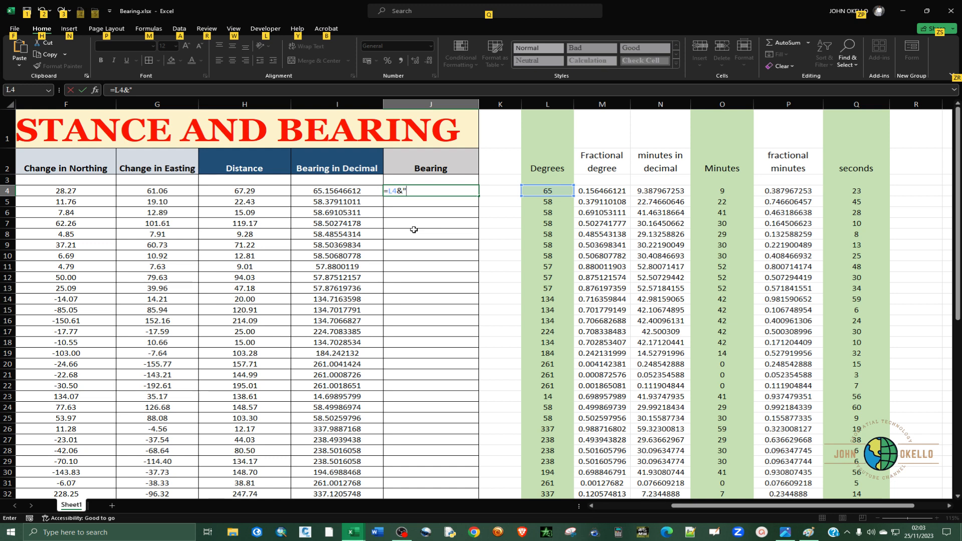
{"action": "key", "text": "alt"}
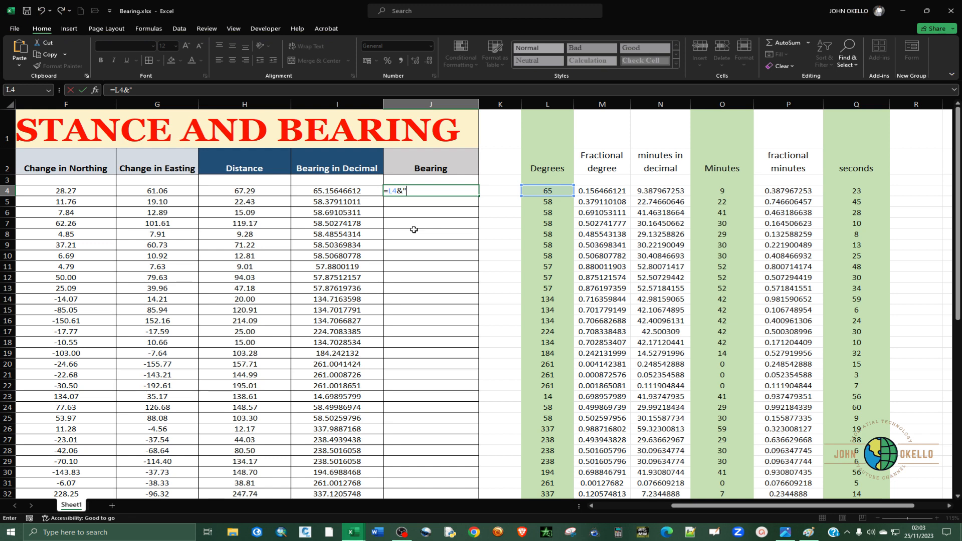
{"action": "type", "text": "◄"}
{"action": "key", "text": "alt"}
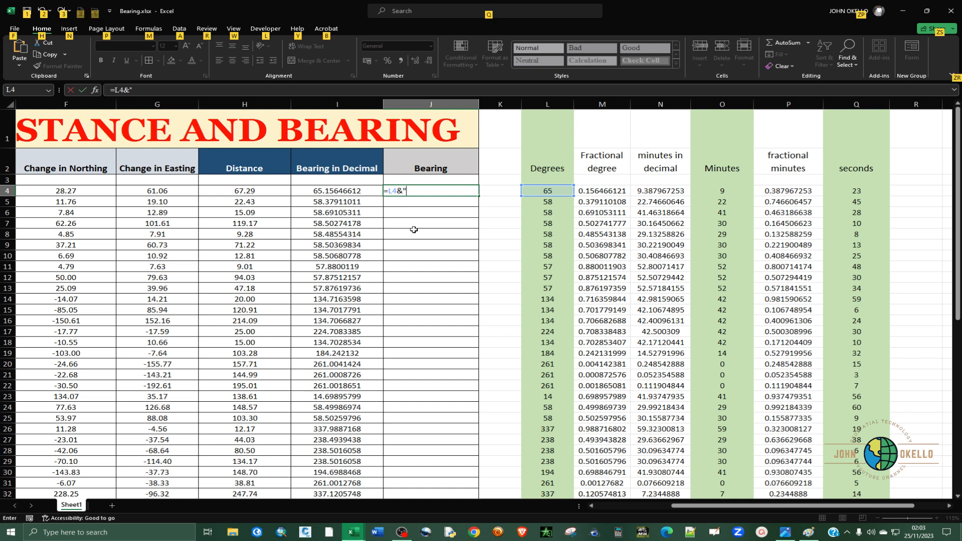
{"action": "key", "text": "alt"}
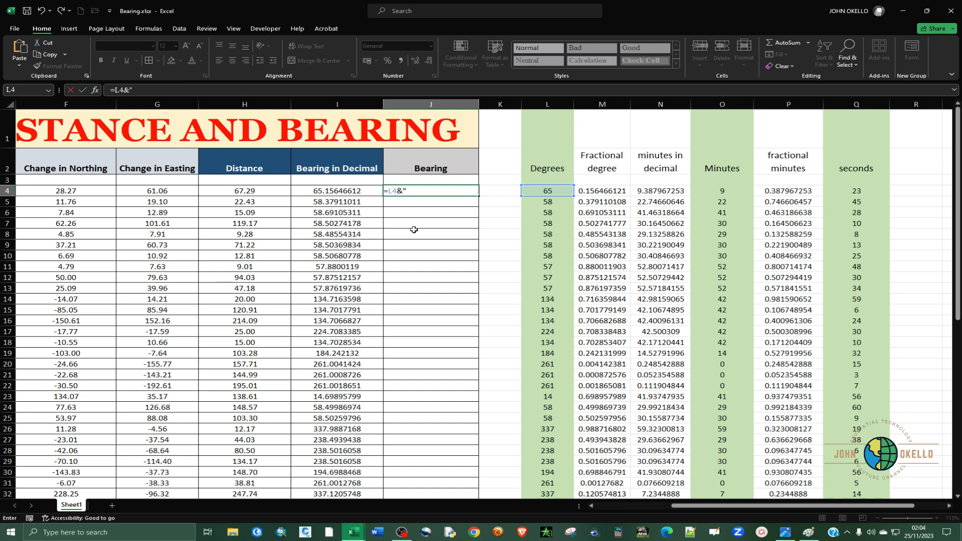
{"action": "key", "text": "alt"}
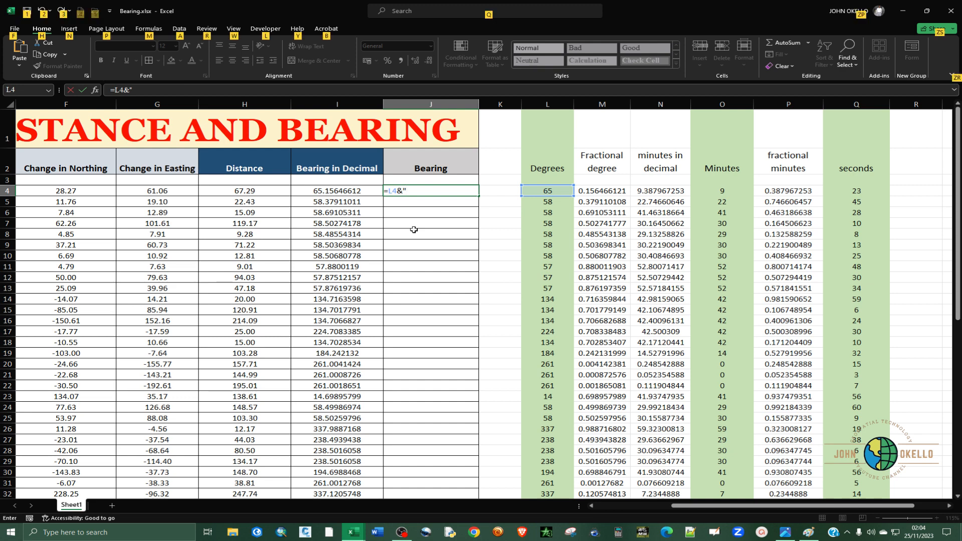
{"action": "key", "text": "alt"}
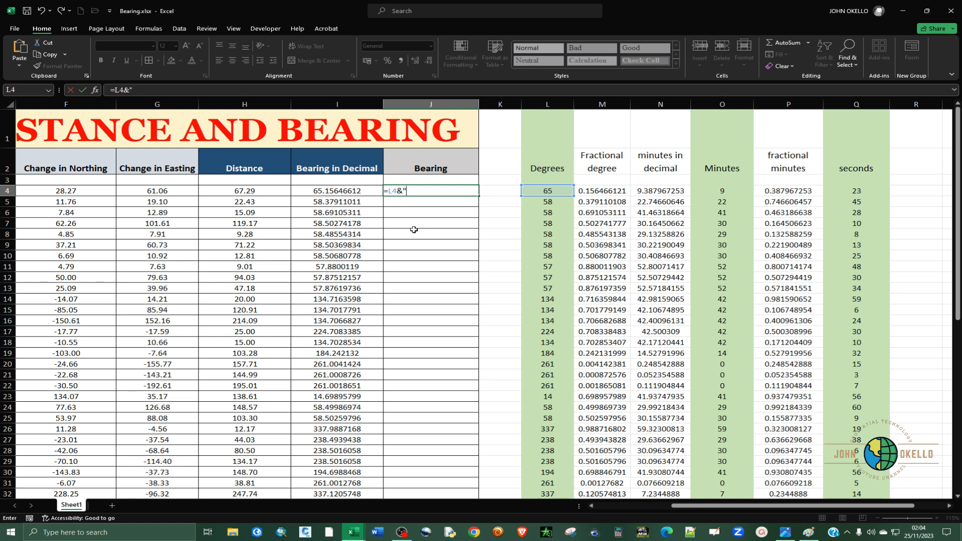
{"action": "type", "text": "°"}
{"action": "key", "text": "BackSpace"}
{"action": "key", "text": "alt"}
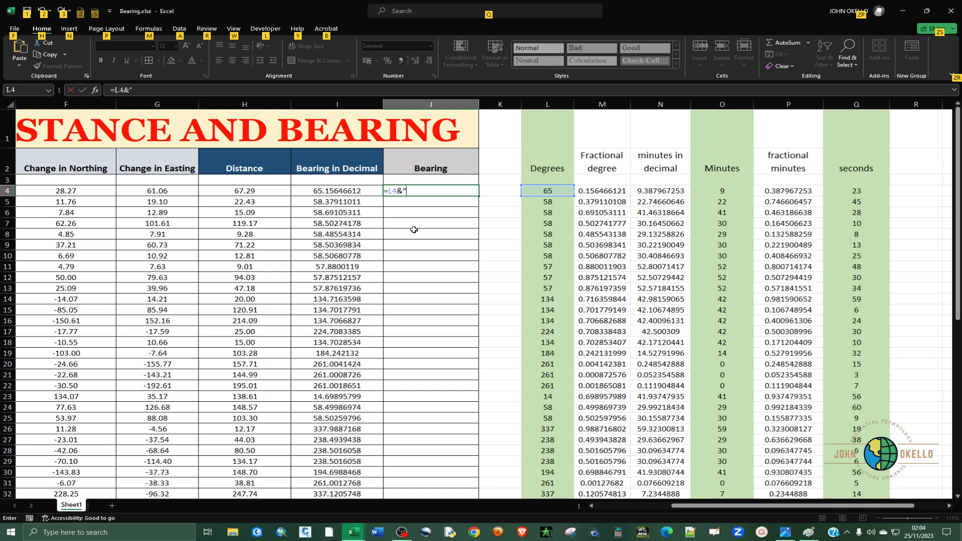
{"action": "key", "text": "Escape"}
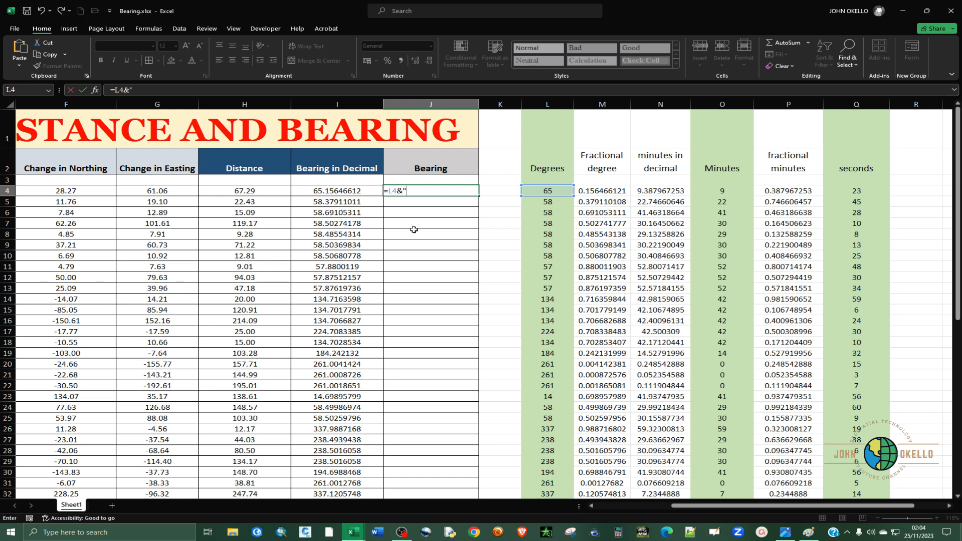
Extend the J4 formula with a quoted degree symbol, the minutes in O4, a quoted minute mark and the seconds in Q4.
{"action": "type", "text": "°"}
{"action": "type", "text": "&"}
{"action": "left_click", "coordinate": [724, 192]}
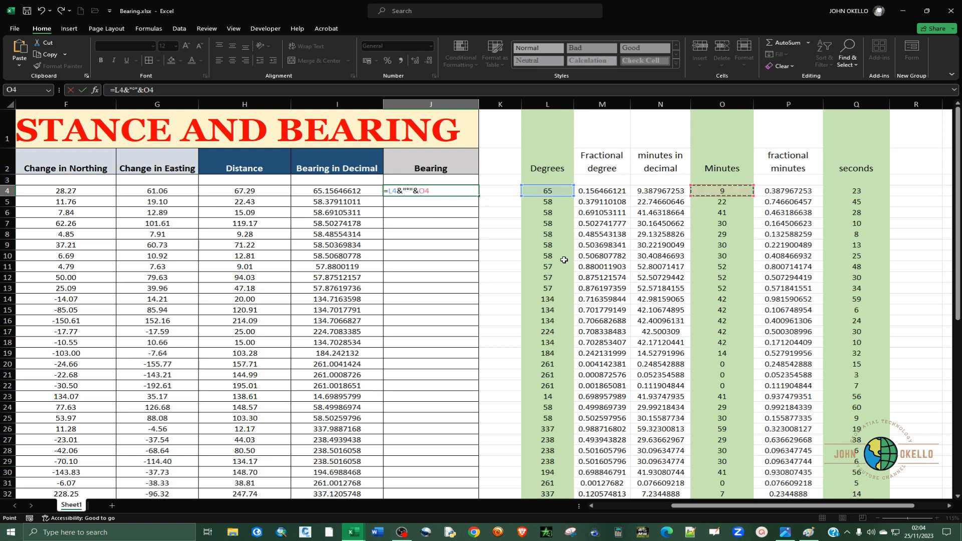
{"action": "type", "text": "&"}
{"action": "type", "text": "&\"'\"&"}
{"action": "left_click", "coordinate": [853, 193]}
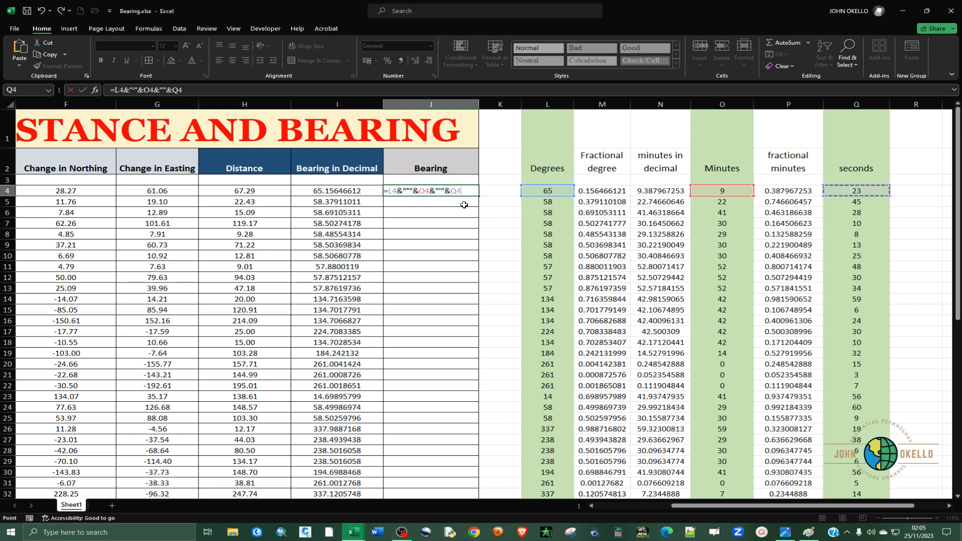
Complete the J4 formula with a joined seconds mark so it reads =L4&"°"&O4&"'"&Q4&"""".
{"action": "type", "text": "\"\"\""}
{"action": "key", "text": "Return"}
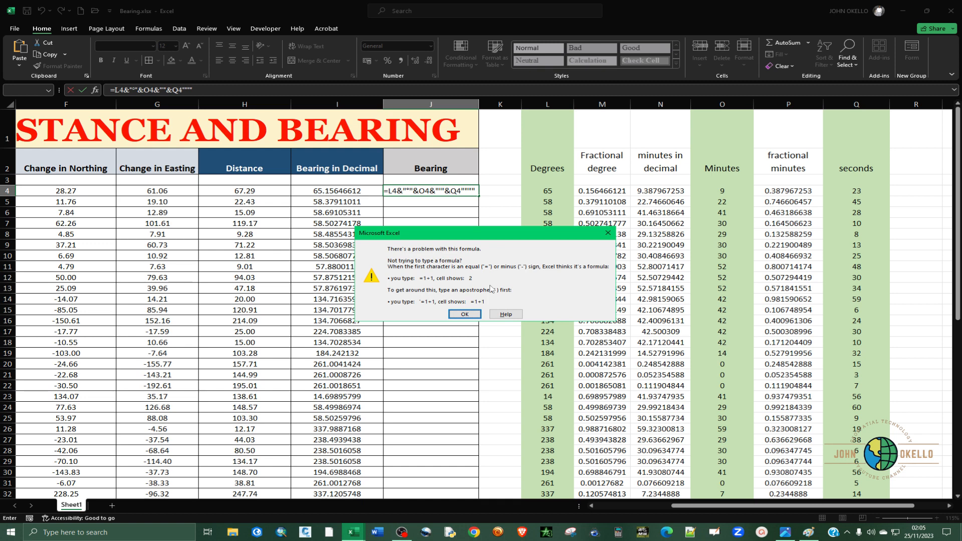
{"action": "left_click", "coordinate": [465, 314]}
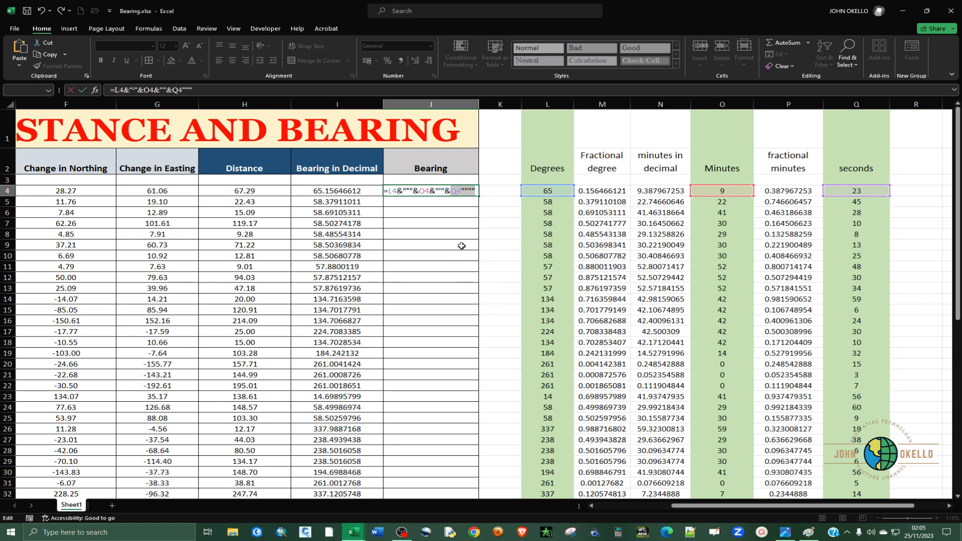
{"action": "left_click", "coordinate": [477, 192]}
{"action": "type", "text": "&"}
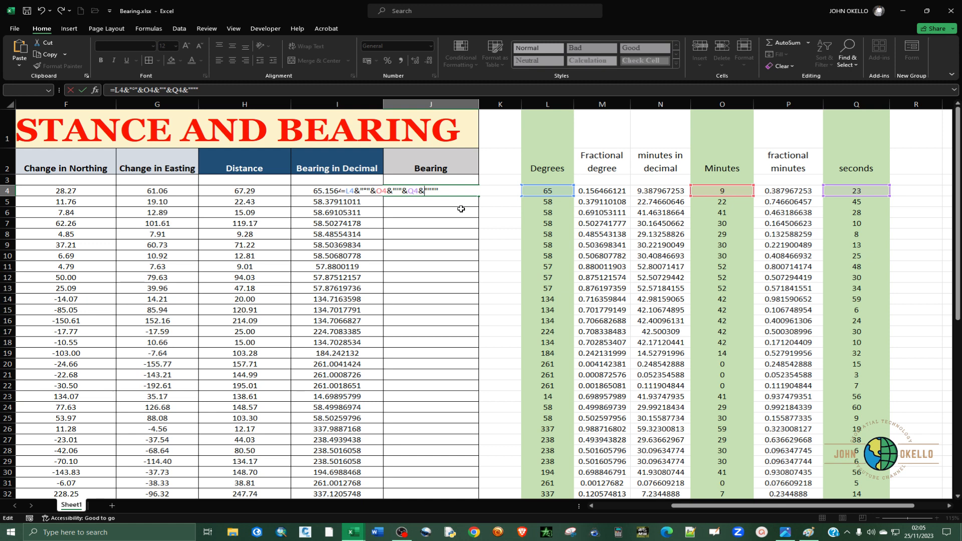
{"action": "key", "text": "Return"}
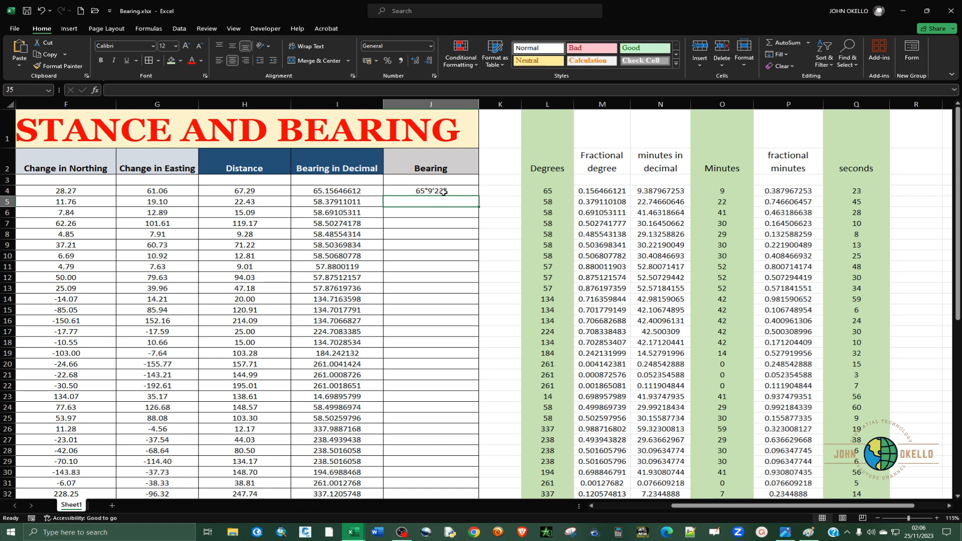
Add spaces after the degree and minute marks in the J4 formula and fill it down the Bearing column through row 32.
{"action": "double_click", "coordinate": [432, 192]}
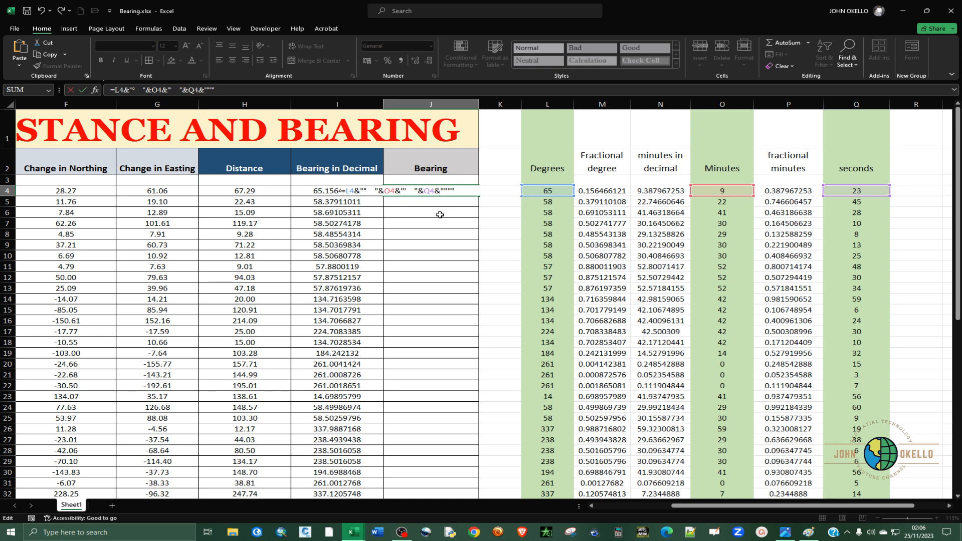
{"action": "key", "text": "Return"}
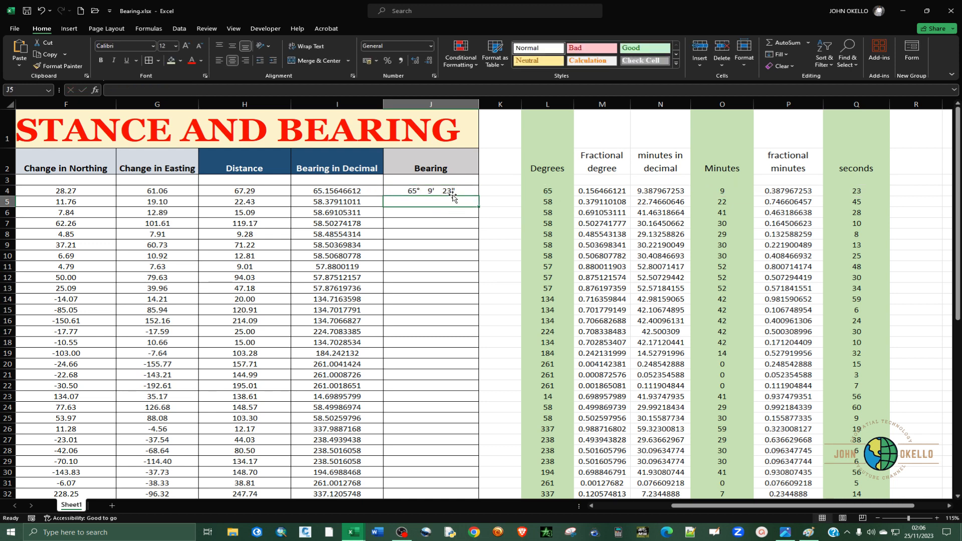
{"action": "left_click", "coordinate": [474, 192]}
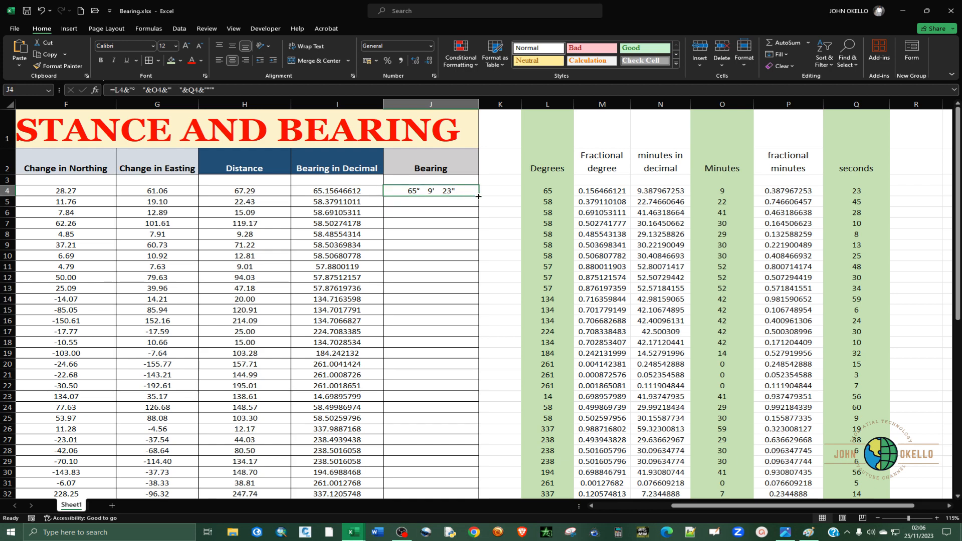
{"action": "left_click_drag", "start_coordinate": [478, 197], "coordinate": [467, 429]}
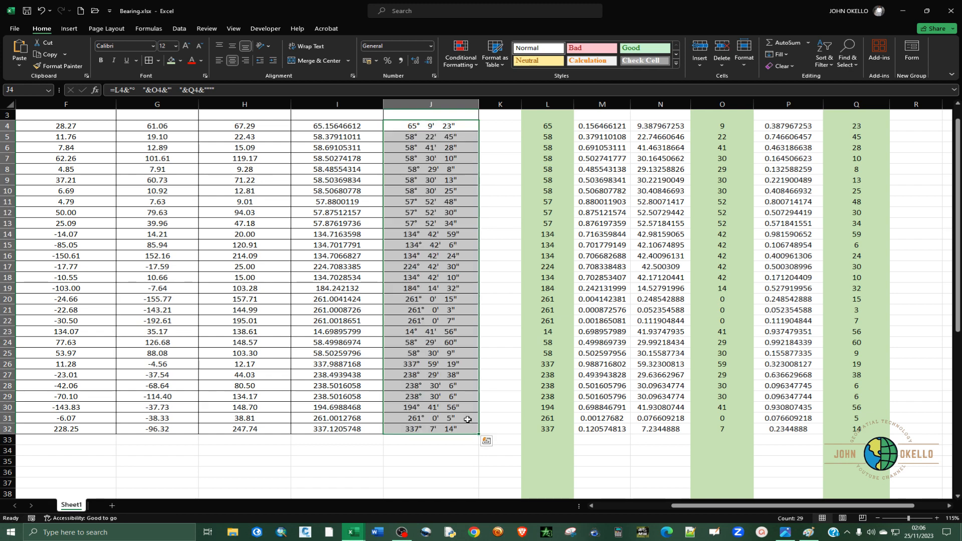
{"action": "scroll", "coordinate": [471, 391], "scroll_direction": "up", "scroll_amount": 1}
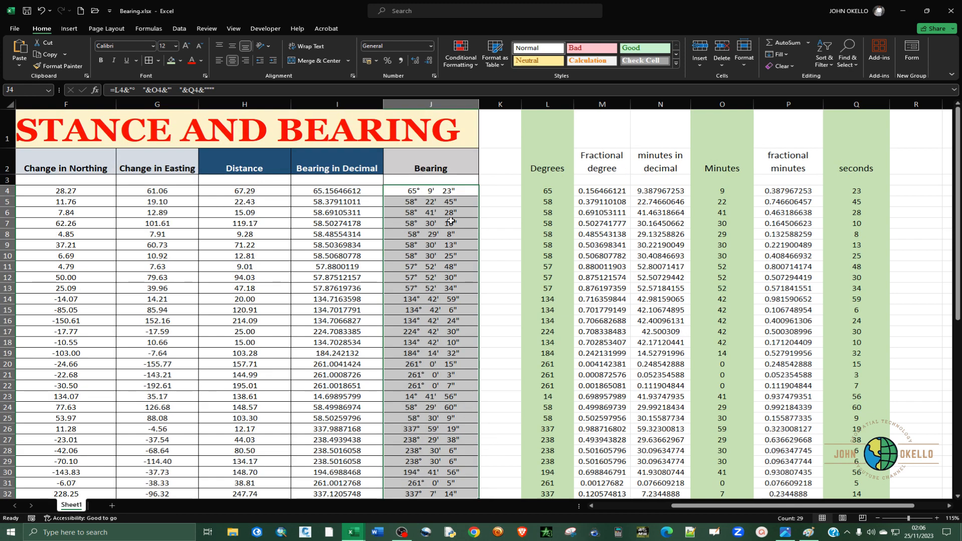
Left-align the whole Bearing column J and check it down to the last row.
{"action": "left_click", "coordinate": [441, 105]}
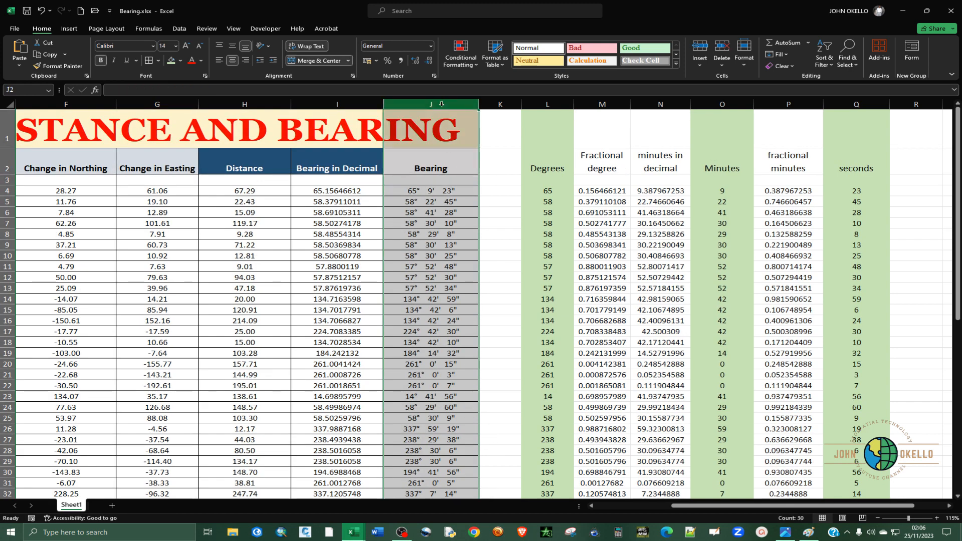
{"action": "left_click", "coordinate": [219, 60]}
{"action": "left_click", "coordinate": [496, 245]}
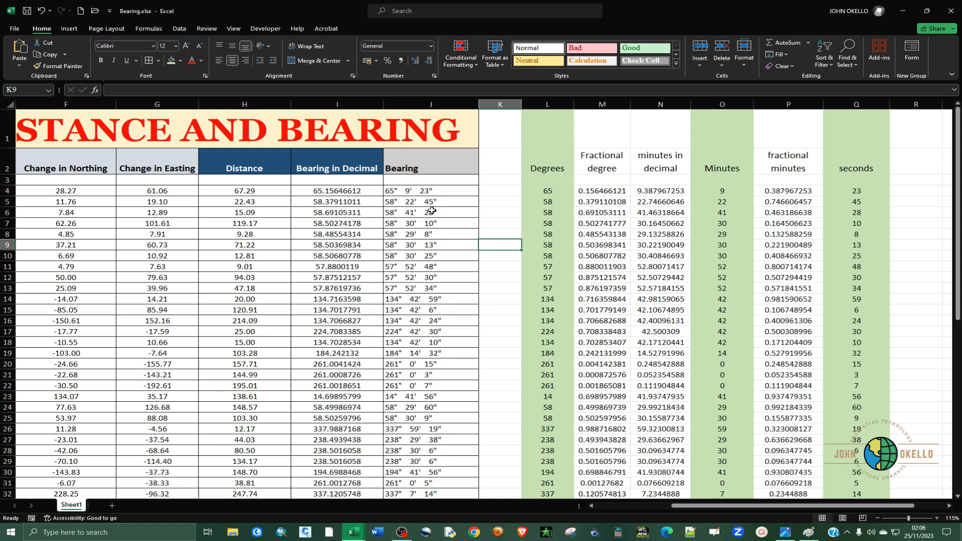
{"action": "scroll", "coordinate": [428, 205], "scroll_direction": "down", "scroll_amount": 2}
{"action": "scroll", "coordinate": [430, 211], "scroll_direction": "up", "scroll_amount": 2}
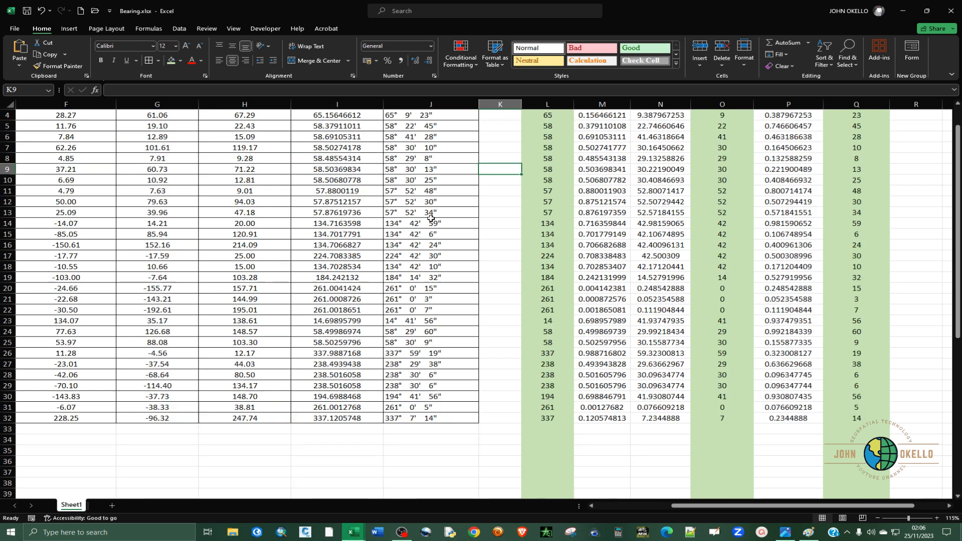
Place the workbook window at full height beside the 179_41_Cassini.jpg survey plan and show the plan's whole parcel layout.
{"action": "left_click", "coordinate": [925, 11]}
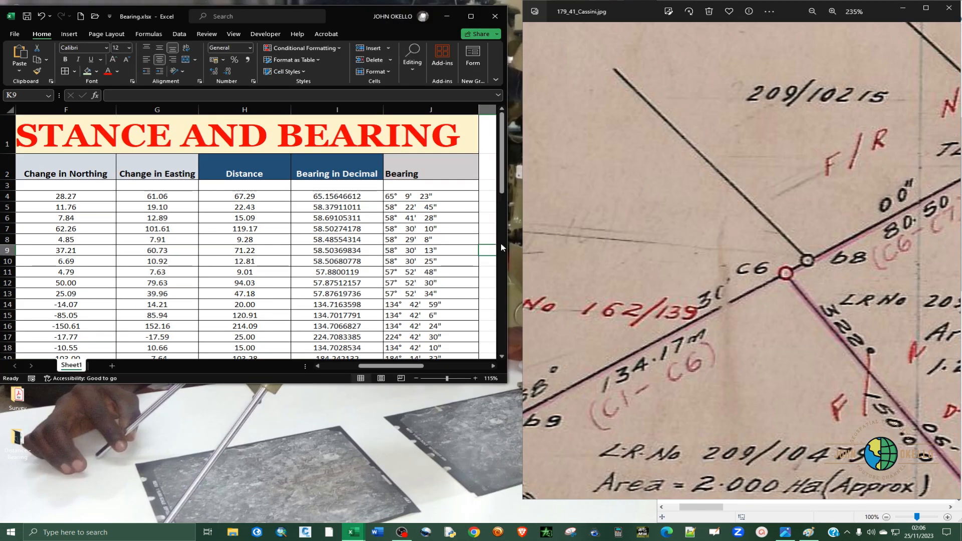
{"action": "double_click", "coordinate": [240, 384]}
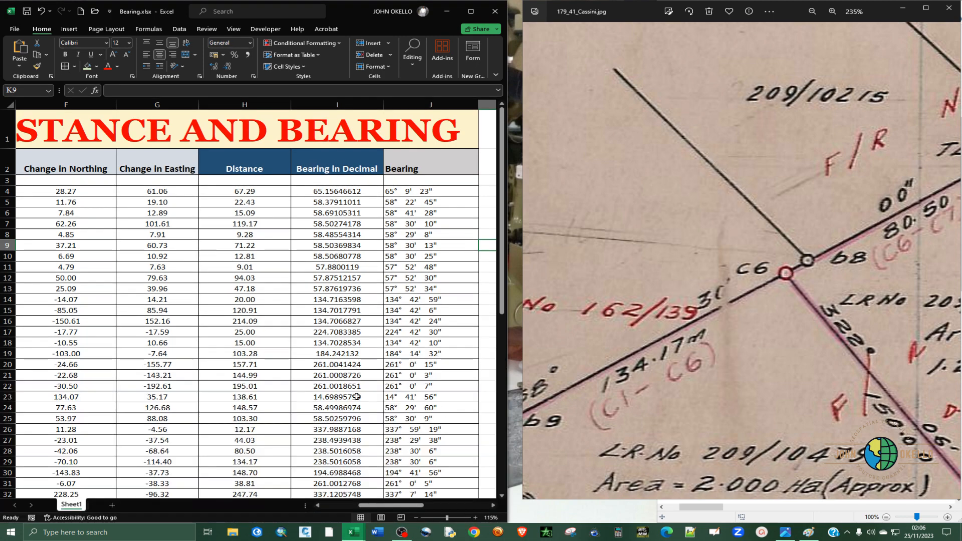
{"action": "scroll", "coordinate": [687, 364], "scroll_direction": "down", "scroll_amount": 8}
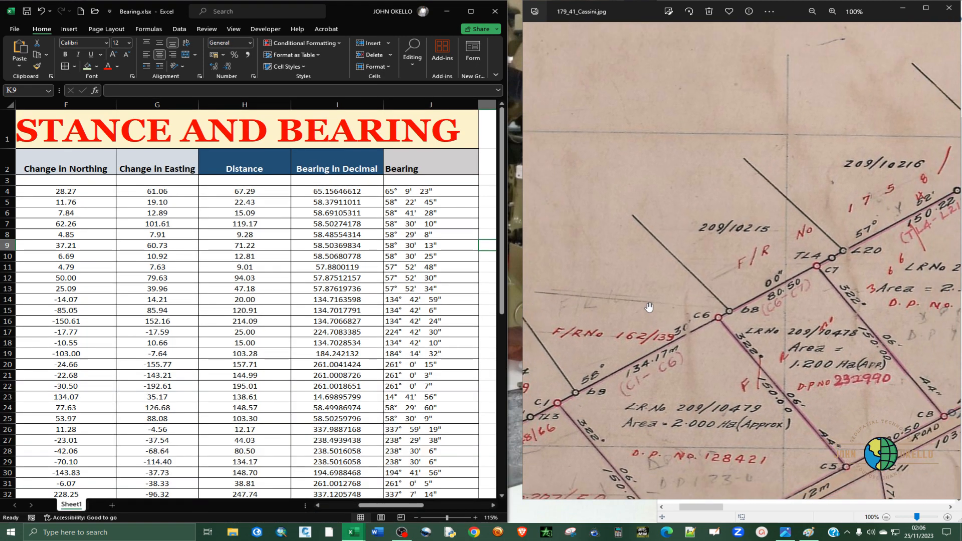
{"action": "scroll", "coordinate": [646, 308], "scroll_direction": "down", "scroll_amount": 5}
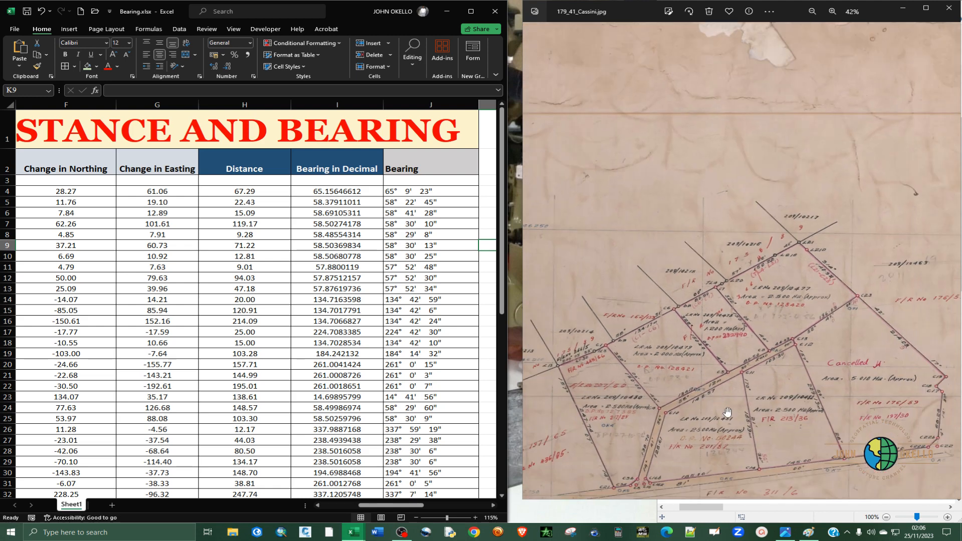
{"action": "scroll", "coordinate": [746, 395], "scroll_direction": "up", "scroll_amount": 3}
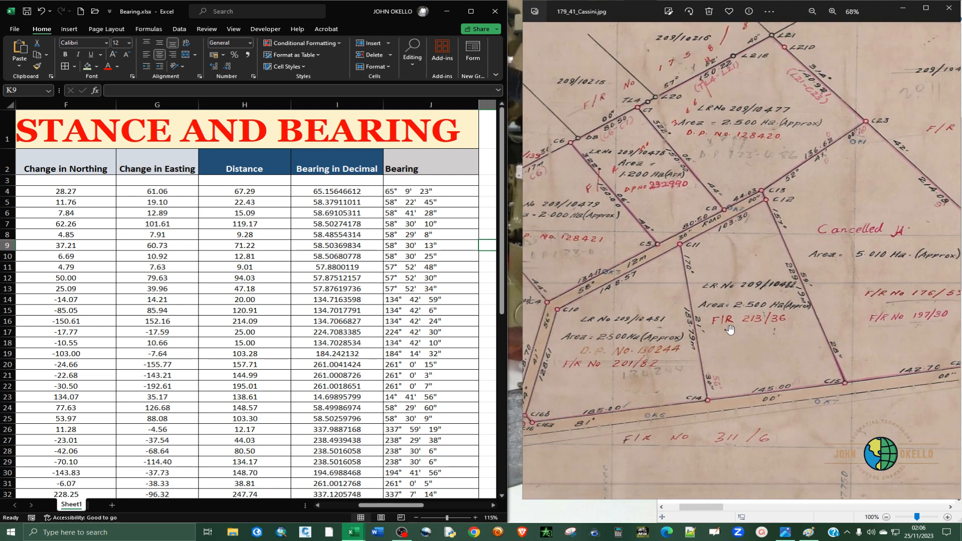
{"action": "scroll", "coordinate": [692, 370], "scroll_direction": "down", "scroll_amount": 1}
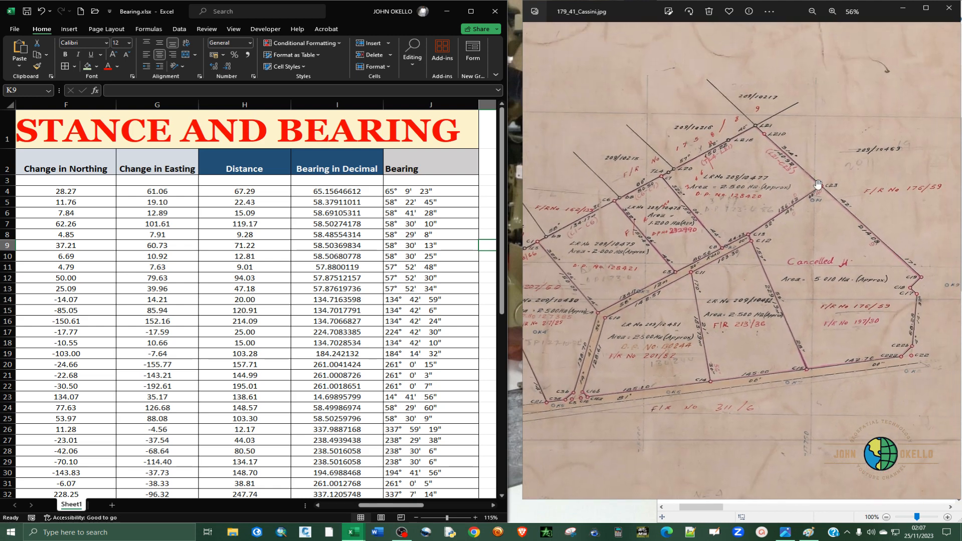
Examine the L21, L21D and C23 boundary on the survey plan against the stations and lines listed in the sheet.
{"action": "scroll", "coordinate": [834, 143], "scroll_direction": "up", "scroll_amount": 3}
{"action": "scroll", "coordinate": [834, 143], "scroll_direction": "up", "scroll_amount": 3}
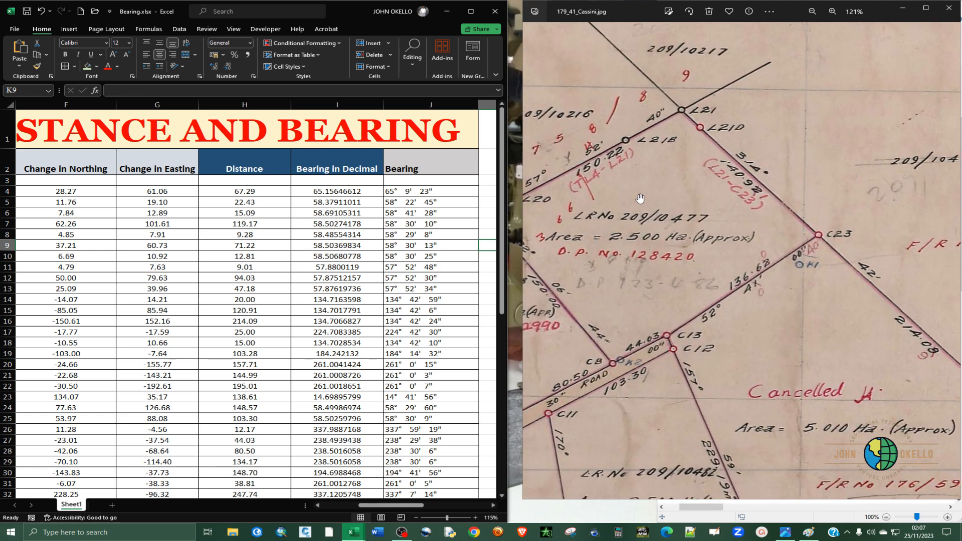
{"action": "scroll", "coordinate": [611, 196], "scroll_direction": "down", "scroll_amount": 3}
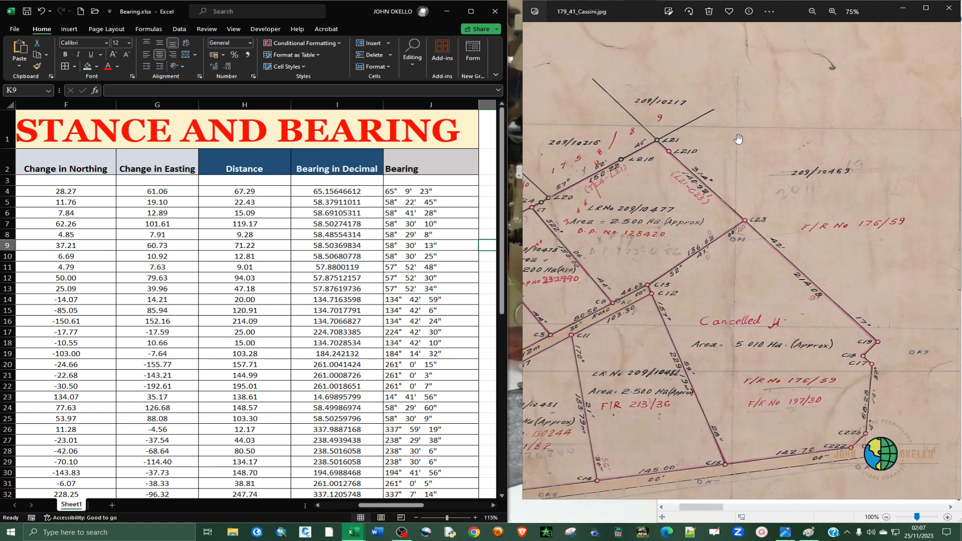
{"action": "scroll", "coordinate": [796, 194], "scroll_direction": "up", "scroll_amount": 2}
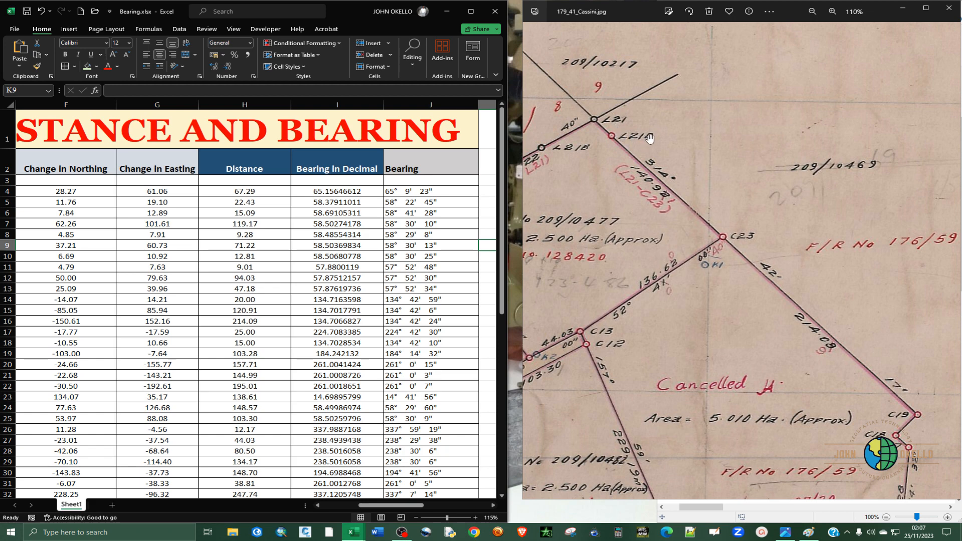
{"action": "scroll", "coordinate": [629, 144], "scroll_direction": "up", "scroll_amount": 2}
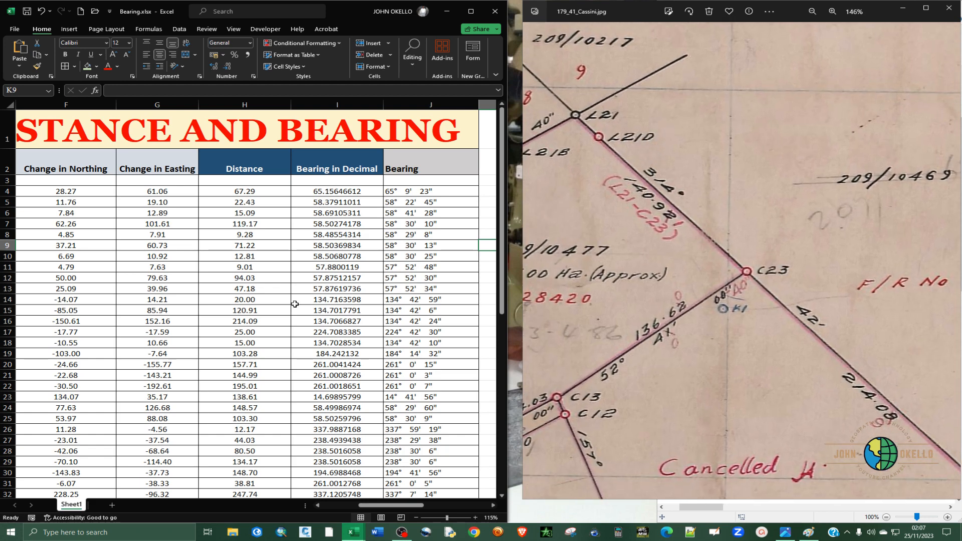
{"action": "left_click_drag", "start_coordinate": [390, 508], "coordinate": [352, 504]}
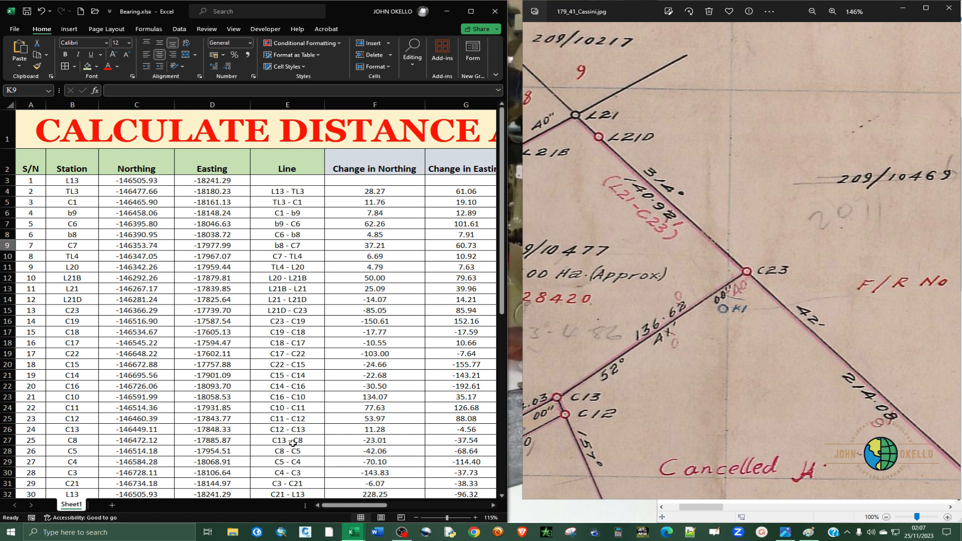
Examine the distances and bearings written on the plan along the C23, TL4, C7, C6, C5 and C4 boundaries.
{"action": "scroll", "coordinate": [93, 434], "scroll_direction": "down", "scroll_amount": 1}
{"action": "scroll", "coordinate": [104, 383], "scroll_direction": "up", "scroll_amount": 1}
{"action": "scroll", "coordinate": [618, 286], "scroll_direction": "down", "scroll_amount": 3}
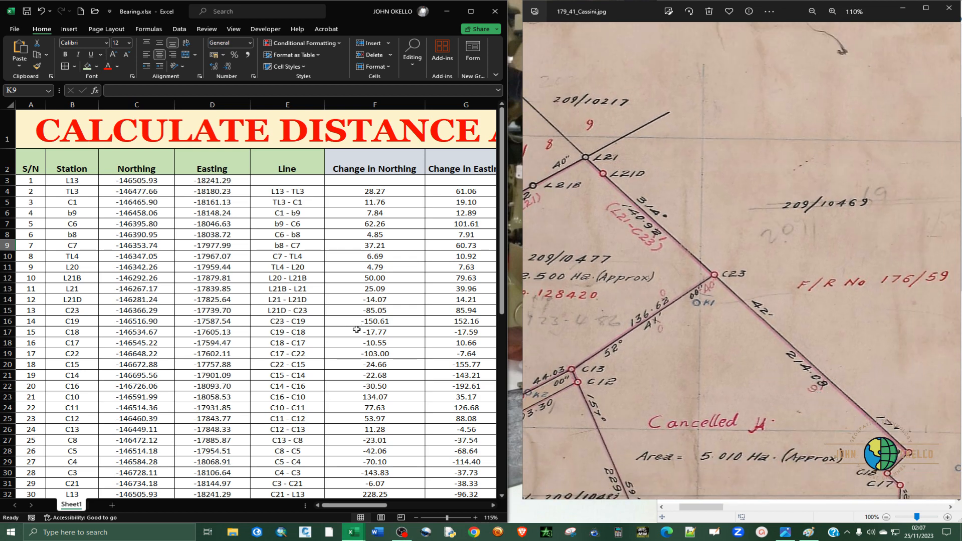
{"action": "scroll", "coordinate": [706, 205], "scroll_direction": "down", "scroll_amount": 5}
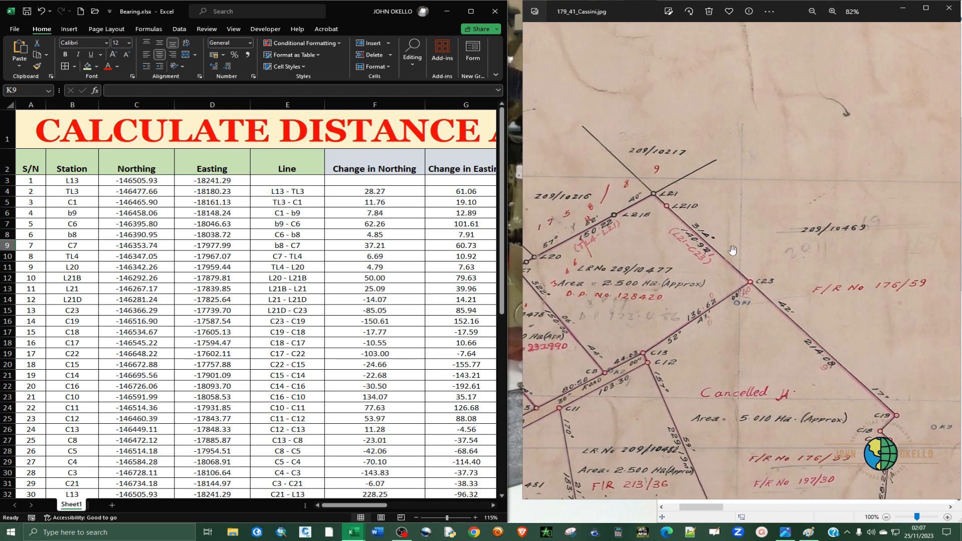
{"action": "scroll", "coordinate": [707, 206], "scroll_direction": "up", "scroll_amount": 8}
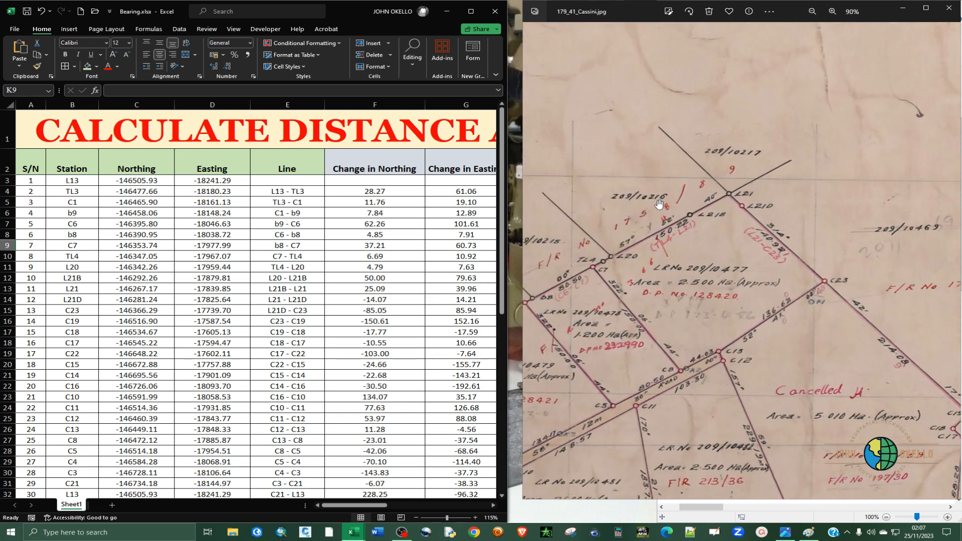
{"action": "scroll", "coordinate": [692, 204], "scroll_direction": "down", "scroll_amount": 5}
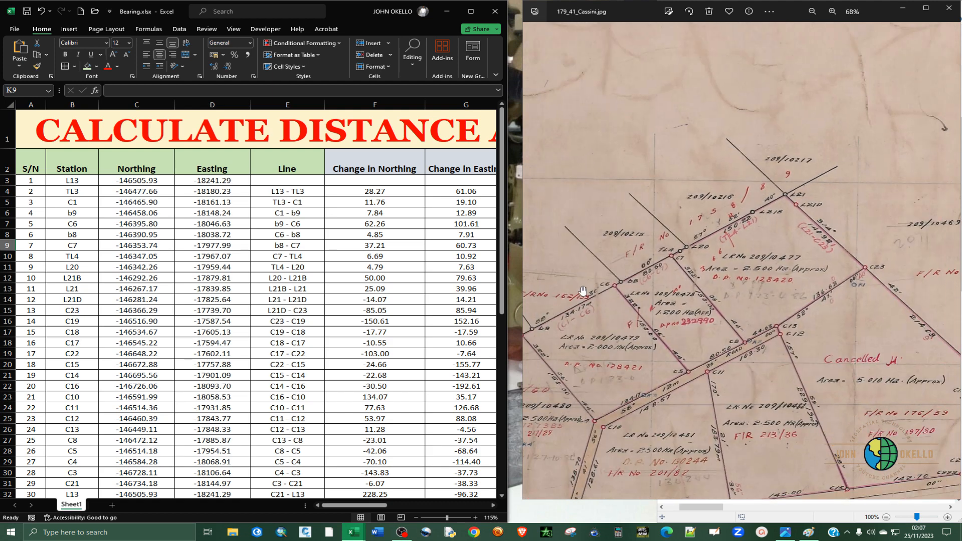
{"action": "scroll", "coordinate": [611, 283], "scroll_direction": "up", "scroll_amount": 3}
{"action": "scroll", "coordinate": [611, 283], "scroll_direction": "down", "scroll_amount": 2}
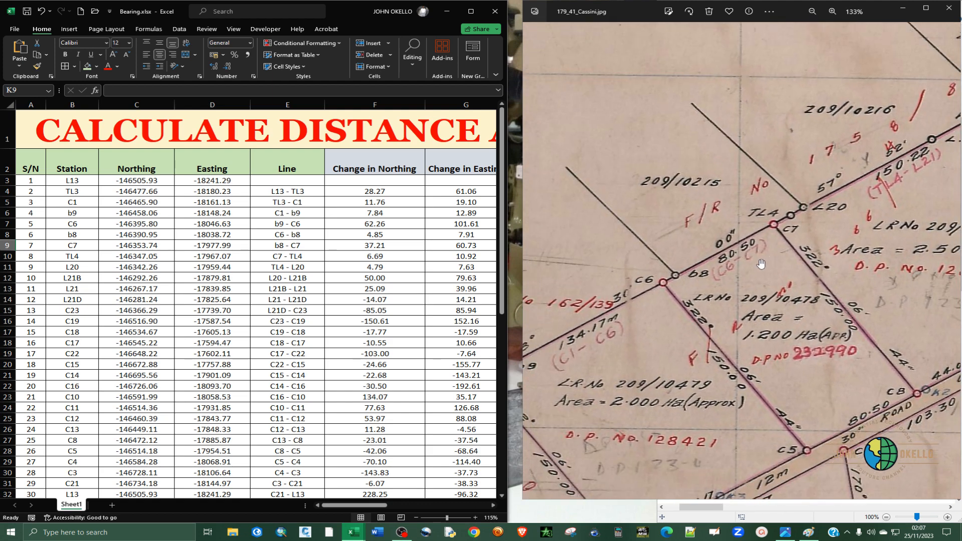
{"action": "scroll", "coordinate": [662, 296], "scroll_direction": "up", "scroll_amount": 1}
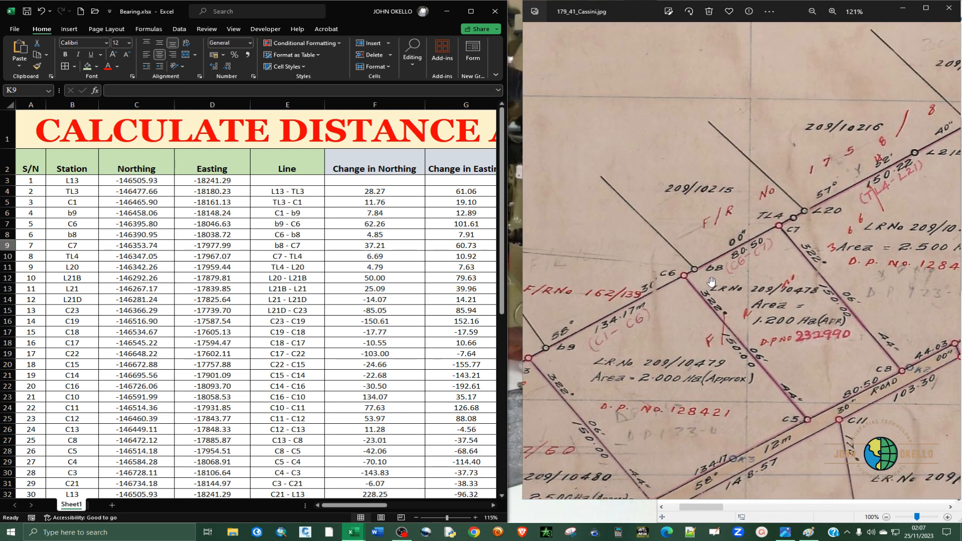
{"action": "scroll", "coordinate": [662, 255], "scroll_direction": "down", "scroll_amount": 5}
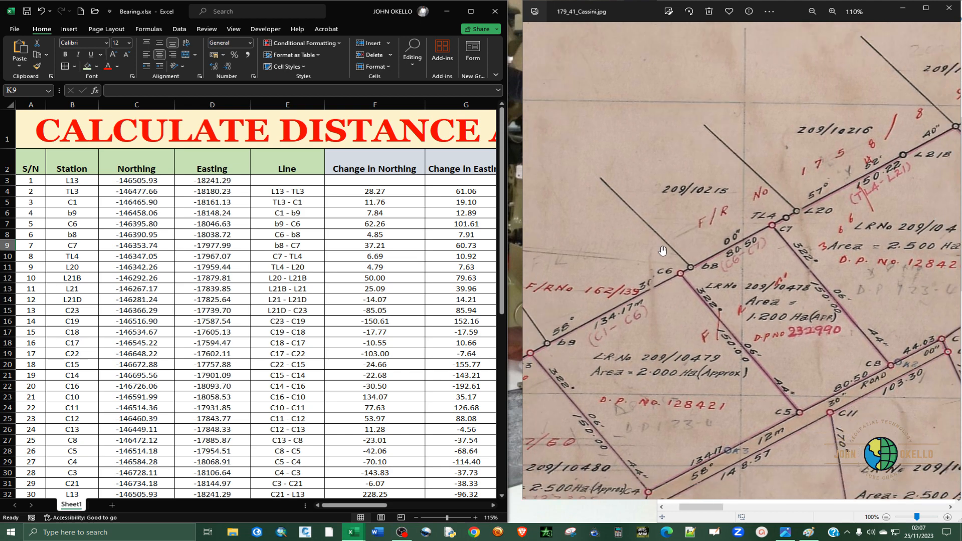
{"action": "scroll", "coordinate": [724, 398], "scroll_direction": "up", "scroll_amount": 5}
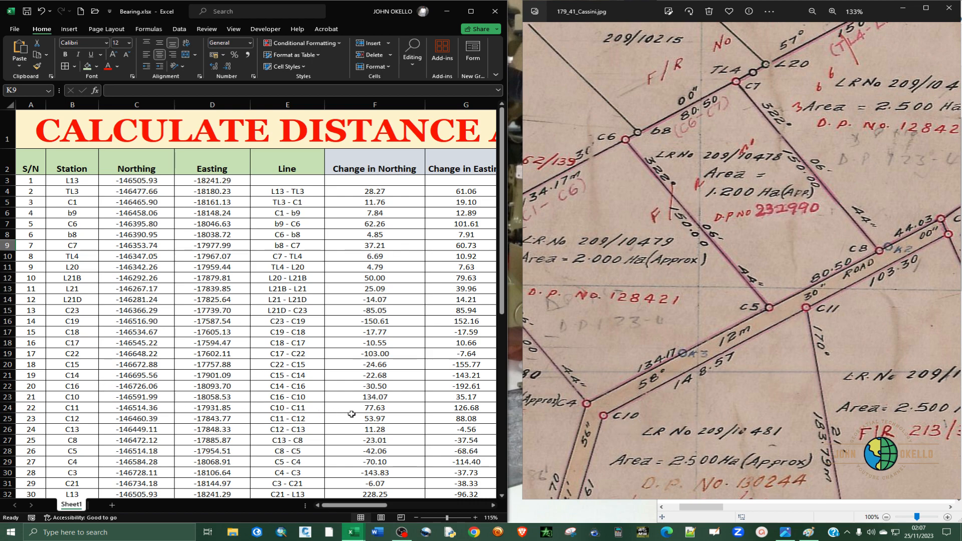
Narrow the plan window and widen the workbook to compare the Line, Distance and Bearing columns with the plan's C5, C8 and C11 boundaries.
{"action": "left_click", "coordinate": [491, 506]}
{"action": "left_click", "coordinate": [491, 506]}
{"action": "left_click", "coordinate": [491, 506]}
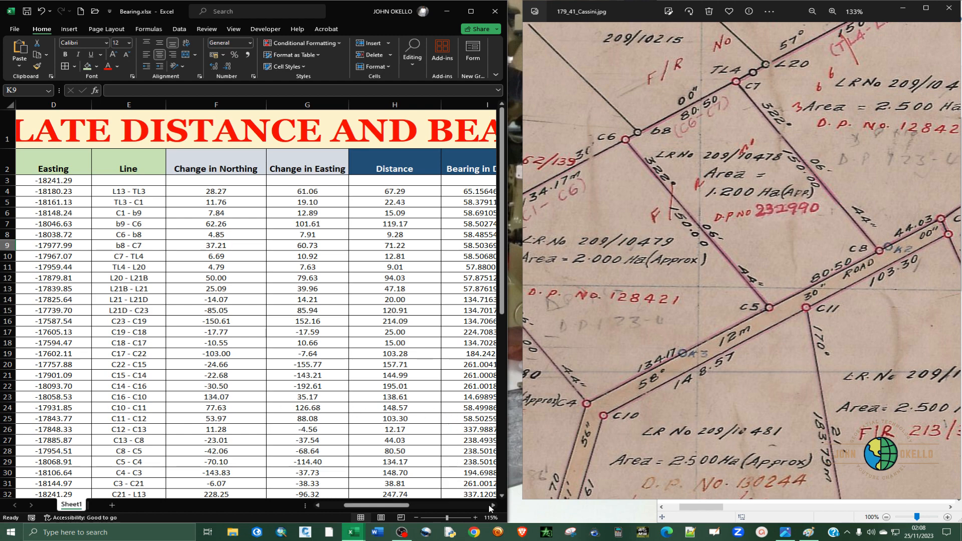
{"action": "left_click_drag", "start_coordinate": [521, 435], "coordinate": [665, 423]}
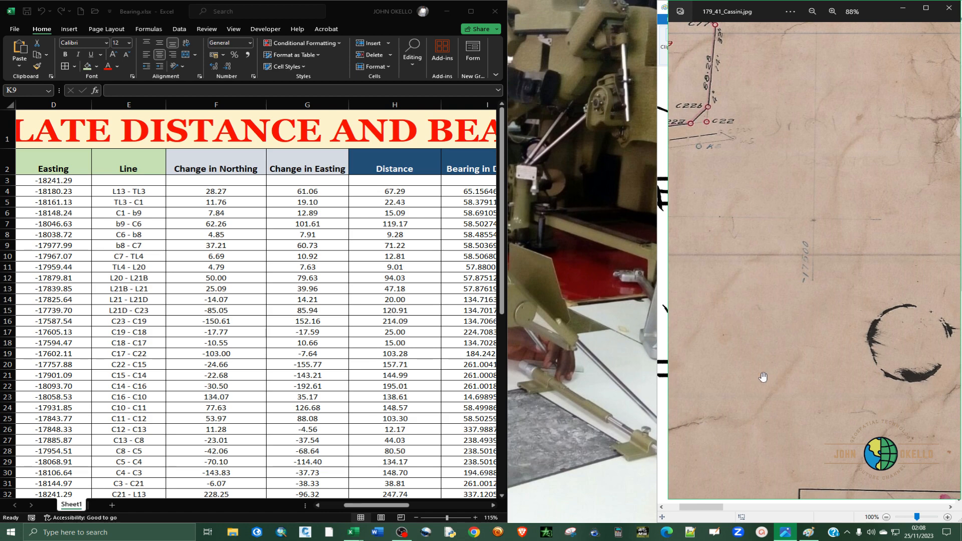
{"action": "scroll", "coordinate": [781, 361], "scroll_direction": "down", "scroll_amount": 5}
{"action": "scroll", "coordinate": [785, 259], "scroll_direction": "up", "scroll_amount": 4}
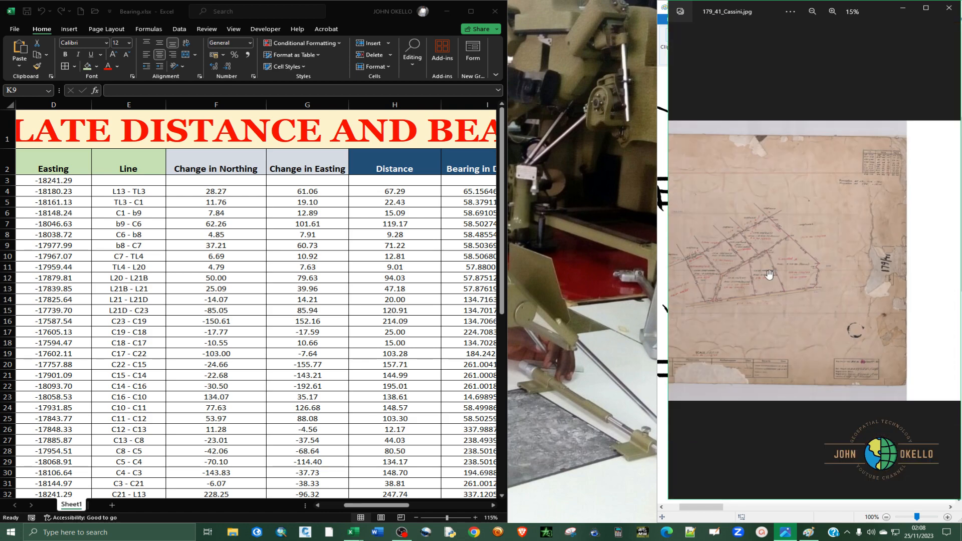
{"action": "scroll", "coordinate": [784, 260], "scroll_direction": "up", "scroll_amount": 3}
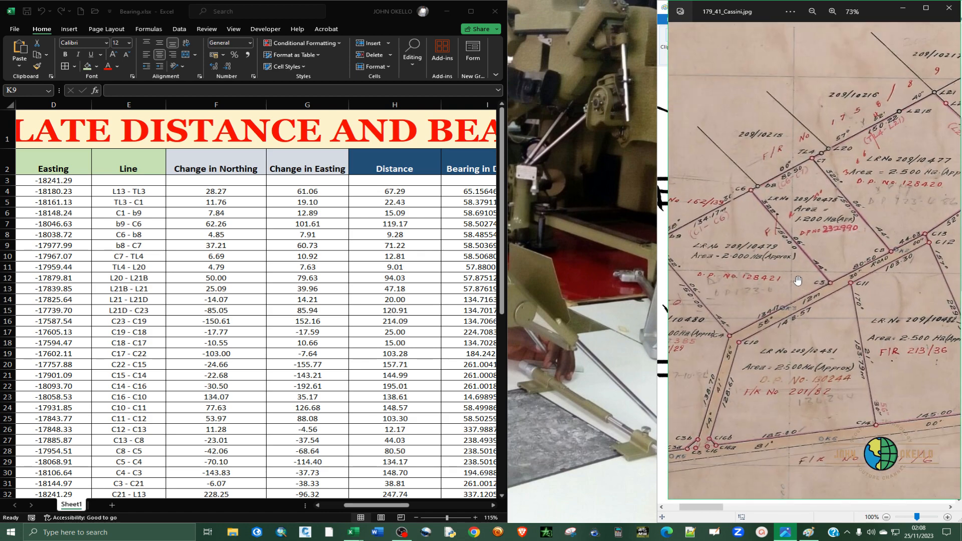
{"action": "scroll", "coordinate": [800, 325], "scroll_direction": "up", "scroll_amount": 2}
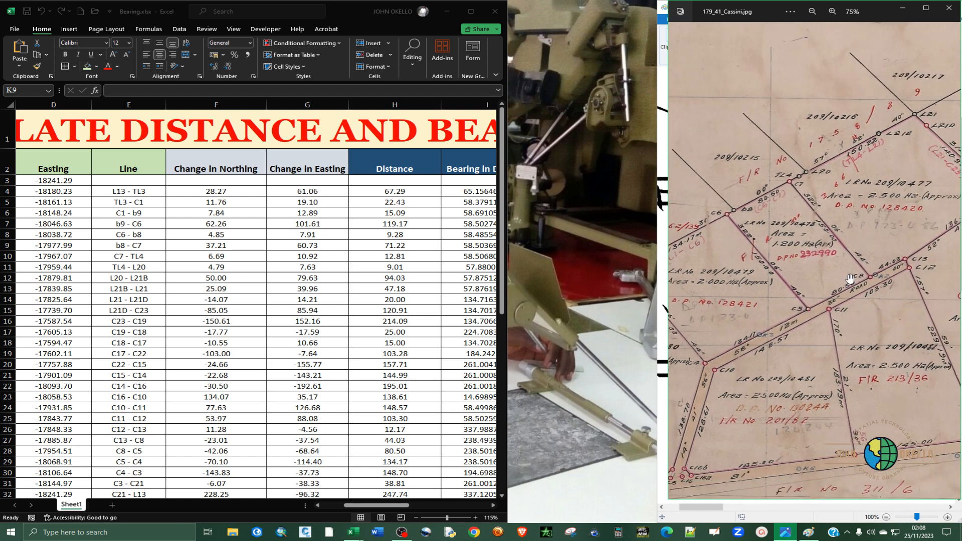
{"action": "scroll", "coordinate": [800, 324], "scroll_direction": "down", "scroll_amount": 2}
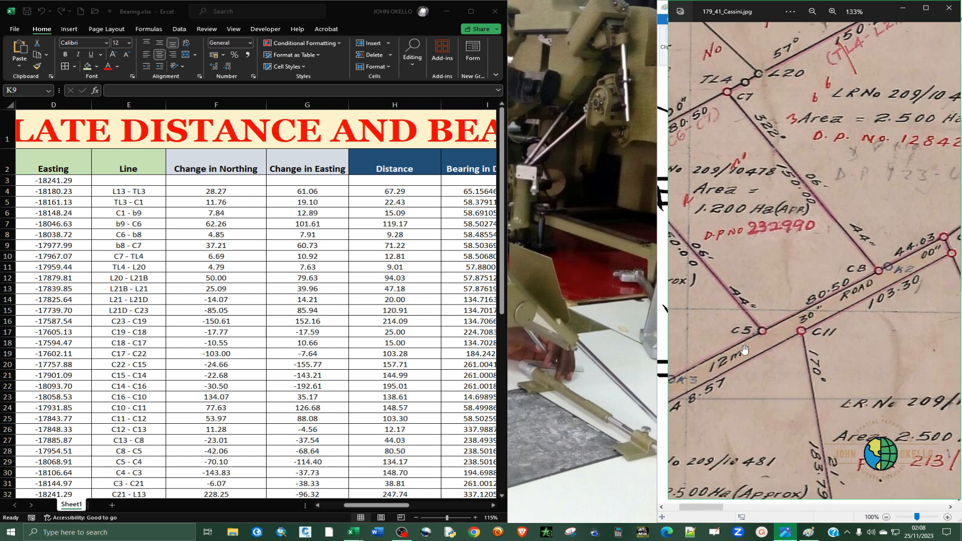
{"action": "left_click_drag", "start_coordinate": [508, 337], "coordinate": [647, 337]}
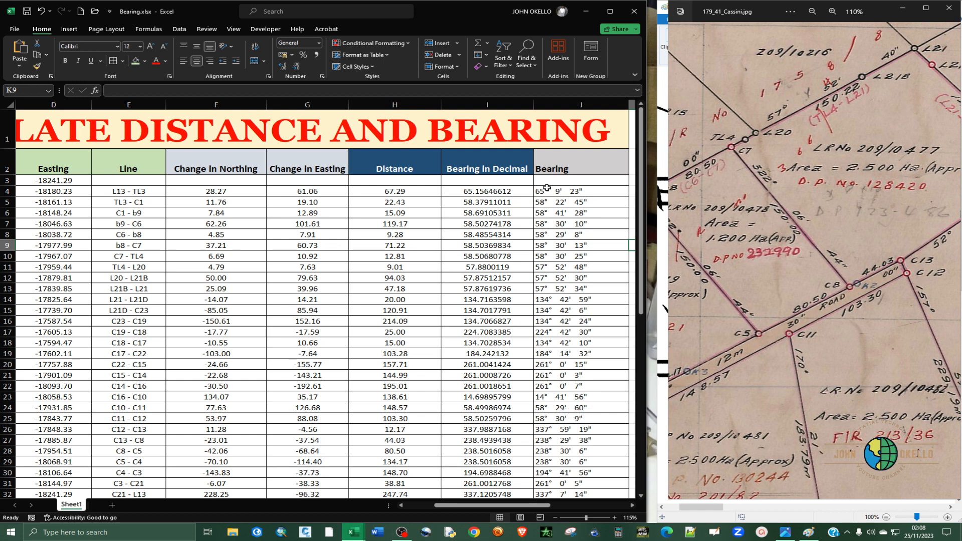
Maximize the workbook and review the complete distance and bearing table from the S/N column through Bearing.
{"action": "left_click", "coordinate": [610, 11]}
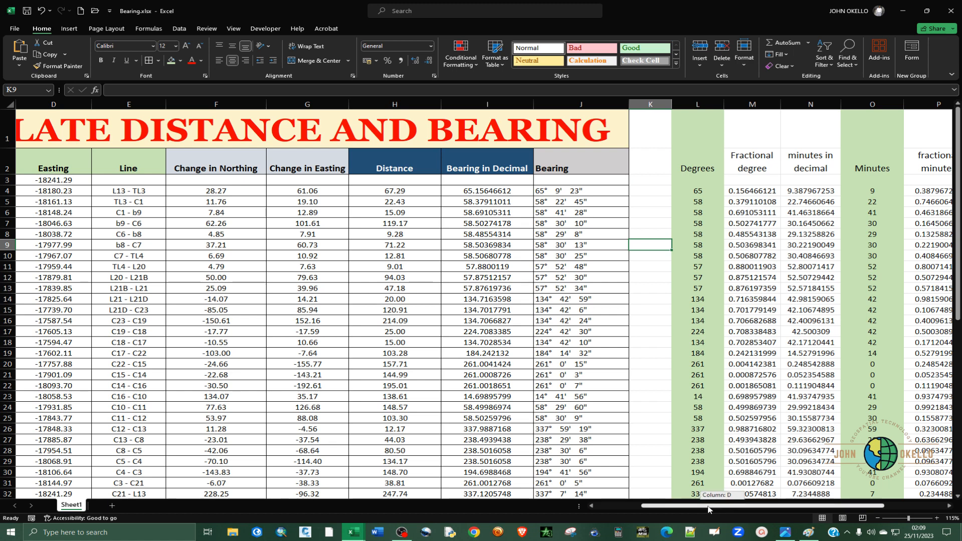
{"action": "left_click_drag", "start_coordinate": [722, 509], "coordinate": [666, 510]}
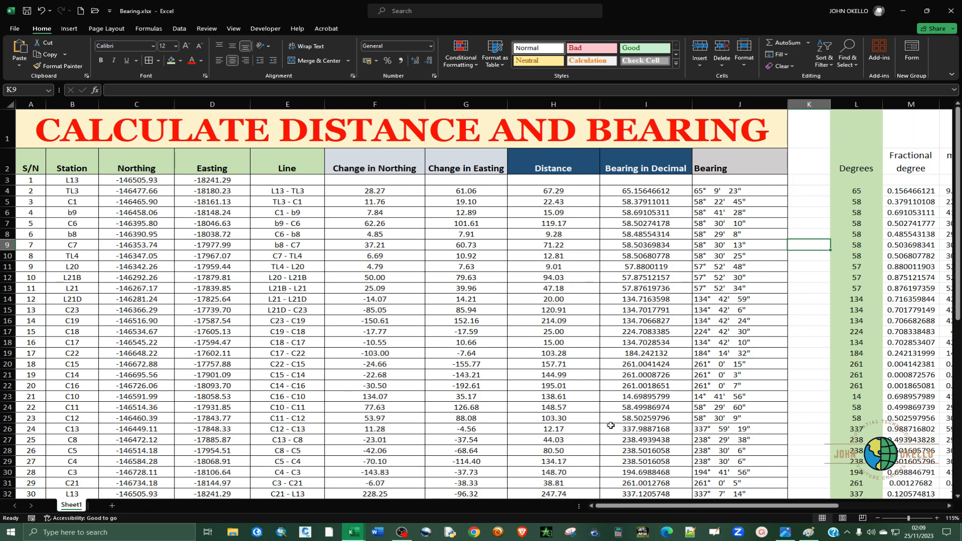